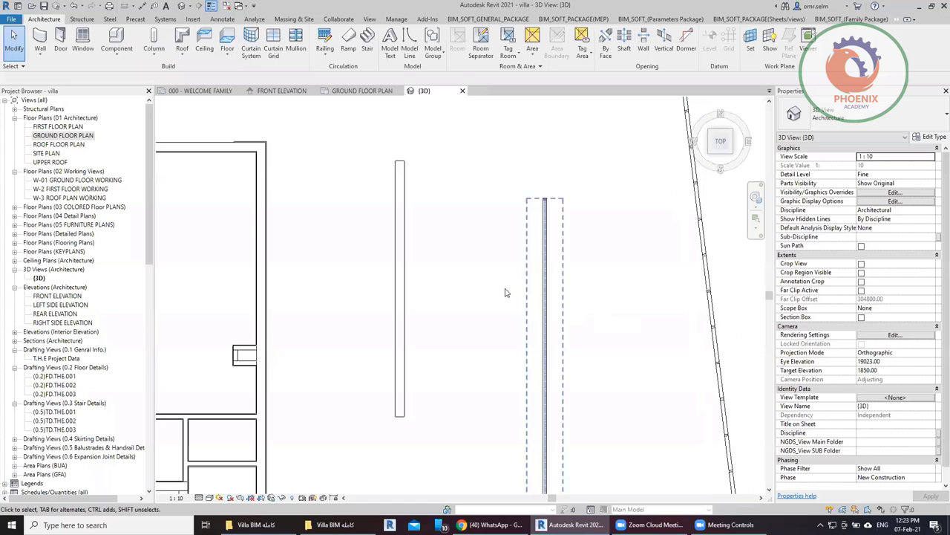
Step: Draw a Curtain Wall 100mm 2 wall along the existing thin wall
left_click(40, 54)
left_click(49, 71)
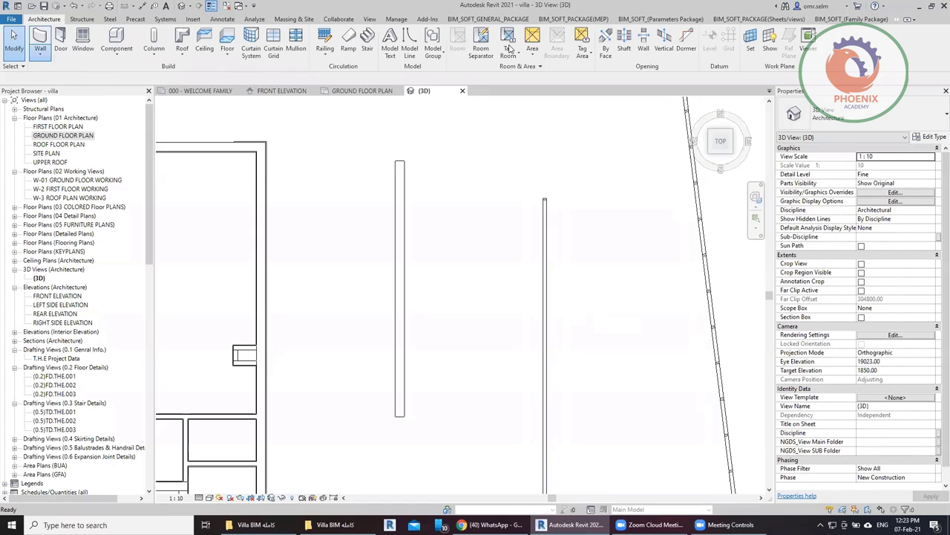
left_click(845, 114)
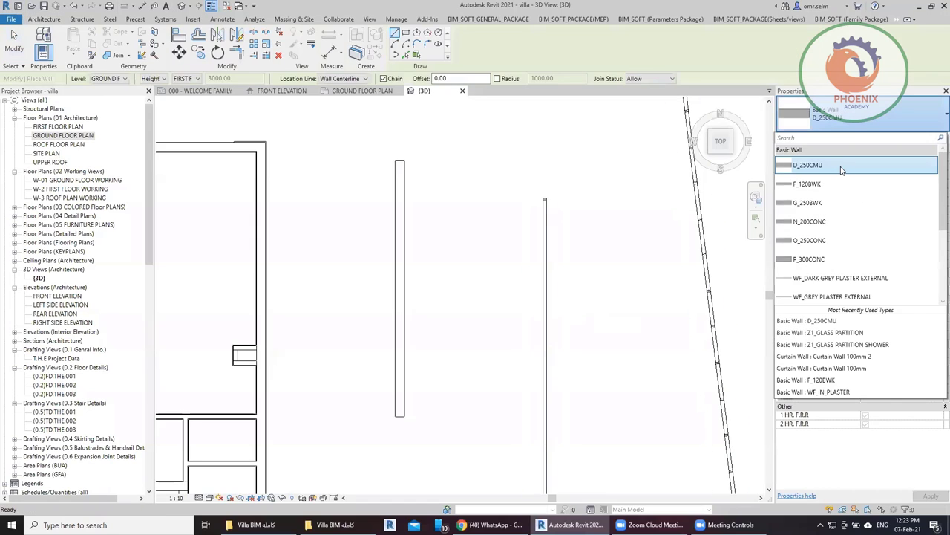
scroll(845, 193, "down", 3)
left_click(848, 266)
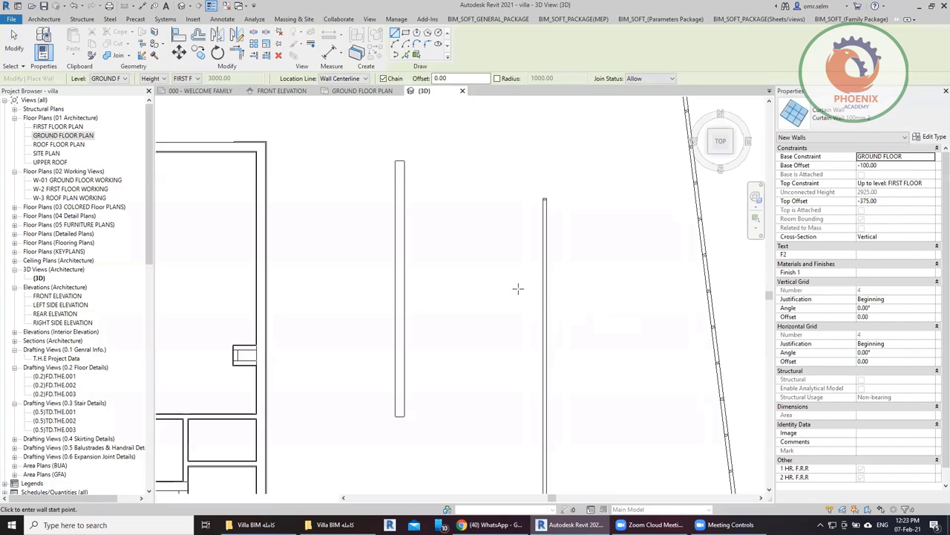
scroll(535, 260, "up", 3)
left_click(596, 179)
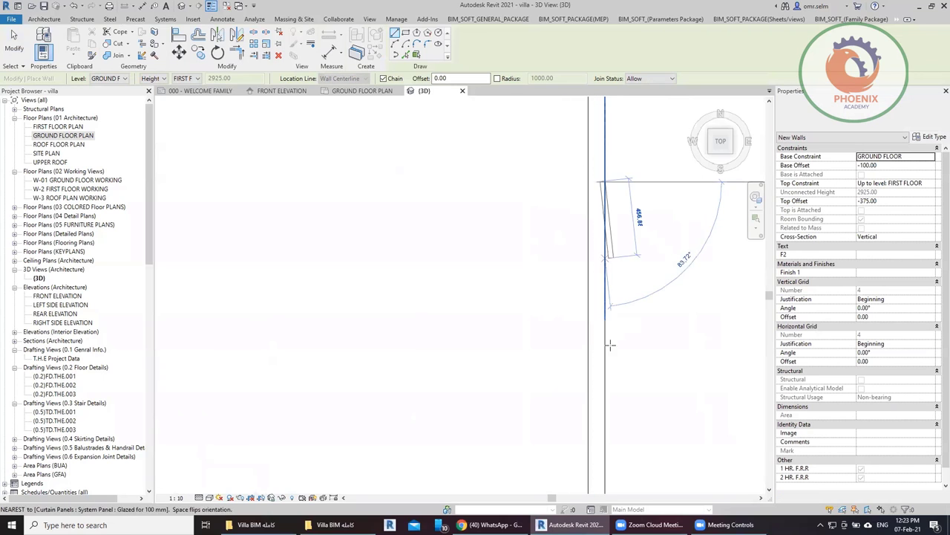
left_click(515, 269)
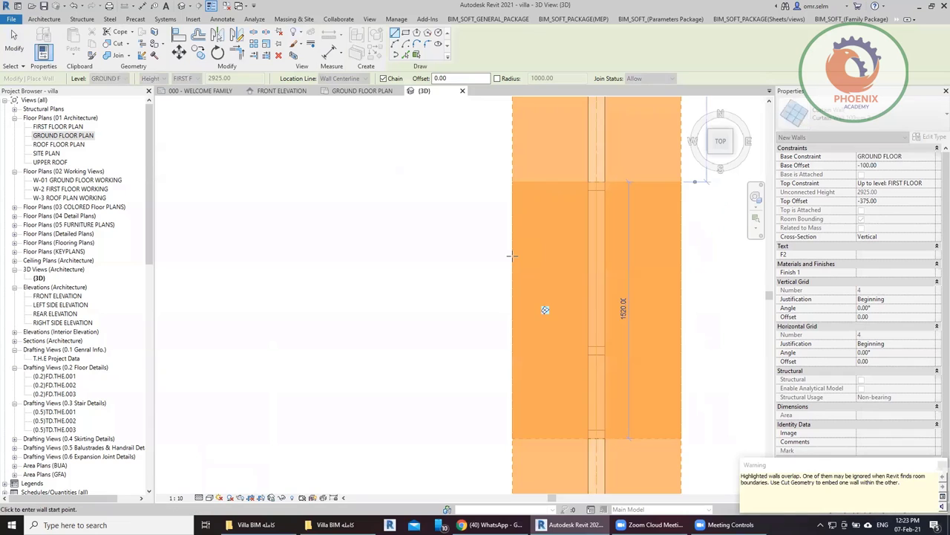
key("Escape")
key("Escape")
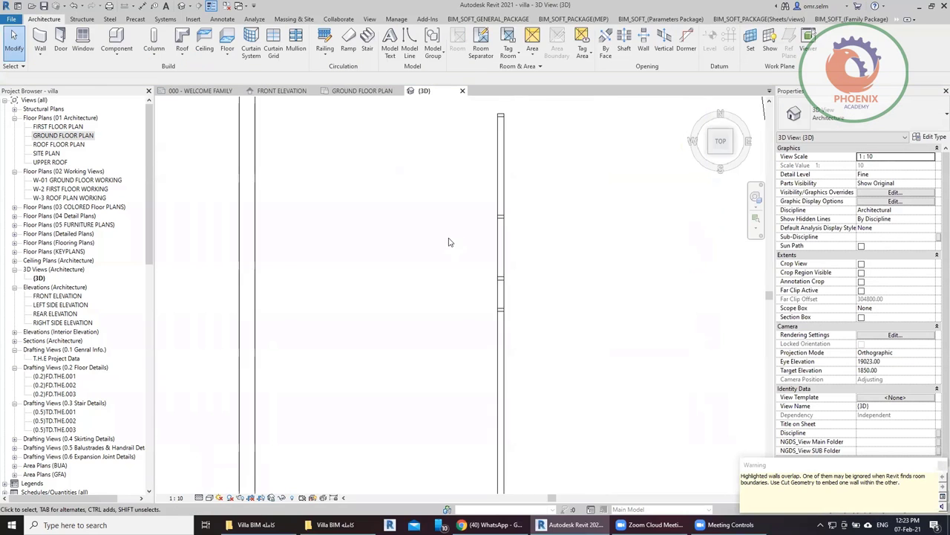
Step: Orbit the 3D view to inspect the new curtain wall edge-on and at an angle
middle_click_drag(442, 239, 499, 179, "shift")
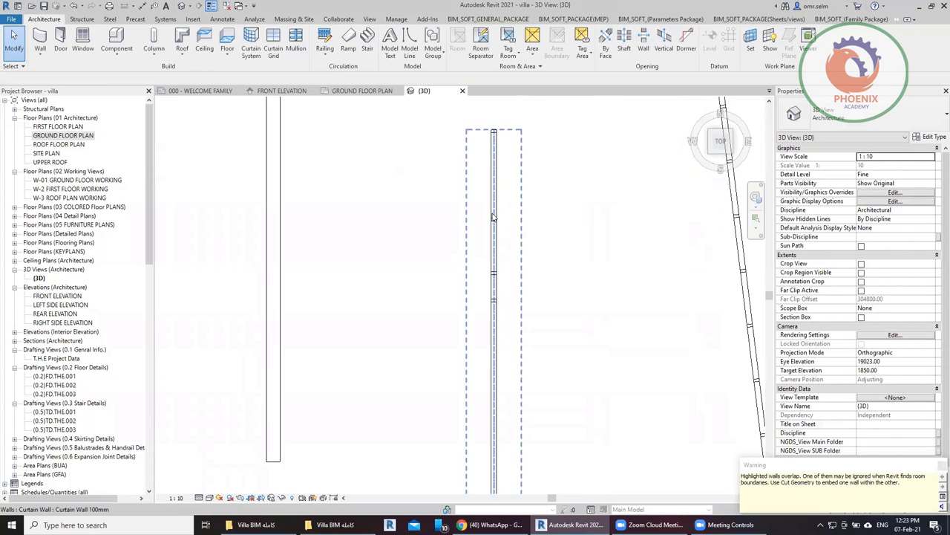
left_click(542, 208)
left_click(507, 286)
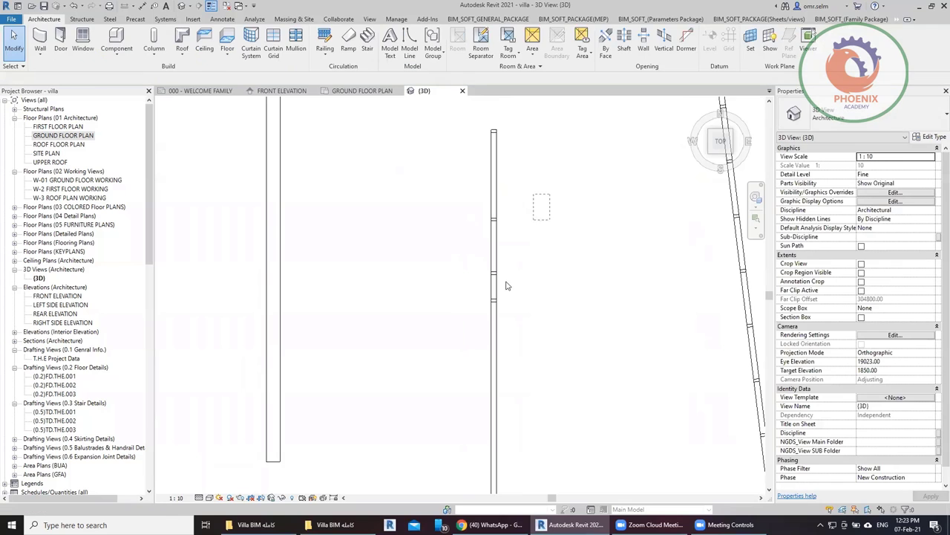
left_click(487, 388)
mouse_move(488, 388)
middle_mouse_down("shift")
mouse_move(445, 361)
mouse_move(393, 267)
mouse_move(566, 362)
middle_mouse_up("shift")
left_click(544, 359)
scroll(567, 362, "up", 1)
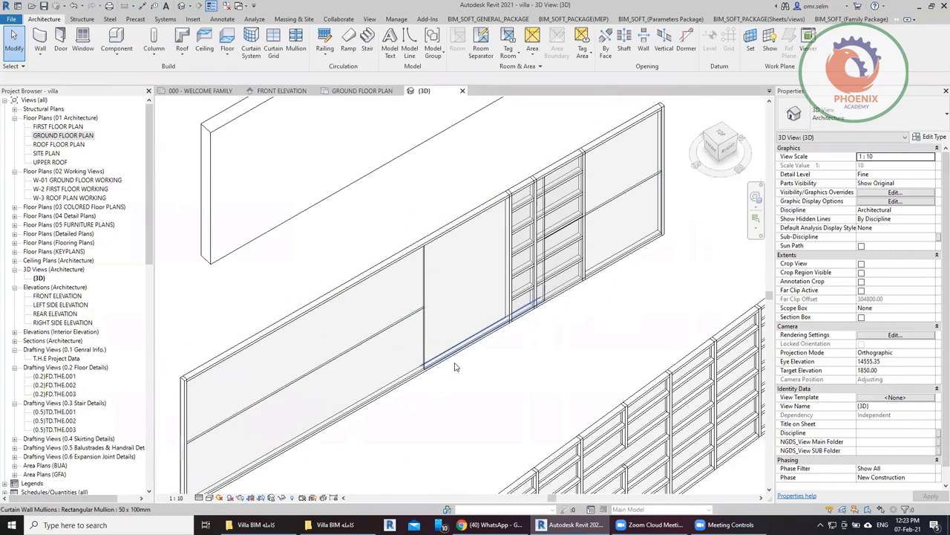
scroll(472, 337, "down", 3)
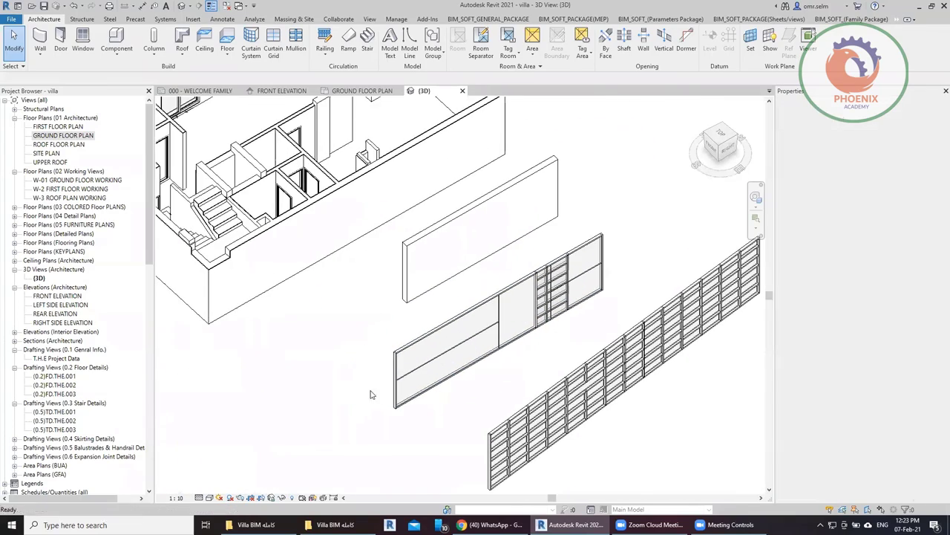
left_click(470, 250)
scroll(388, 164, "up", 2)
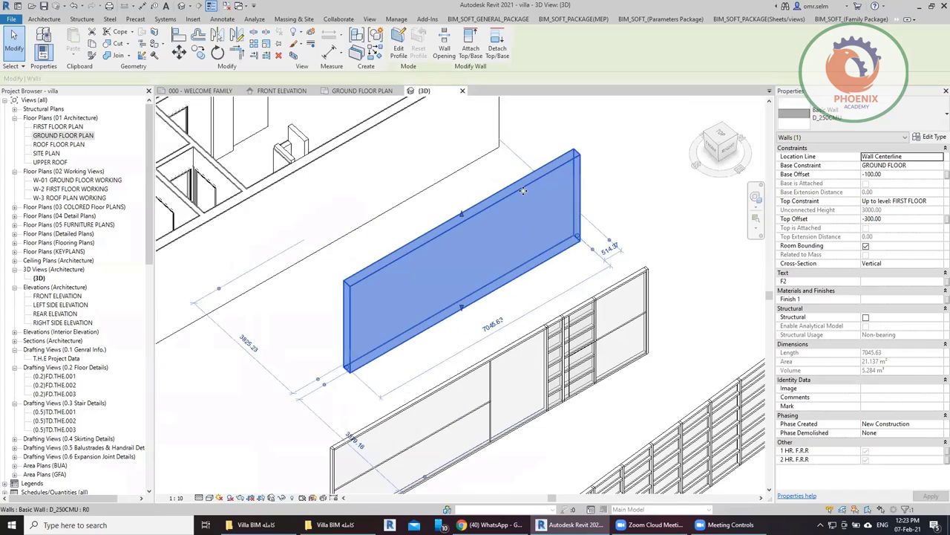
left_click(652, 214)
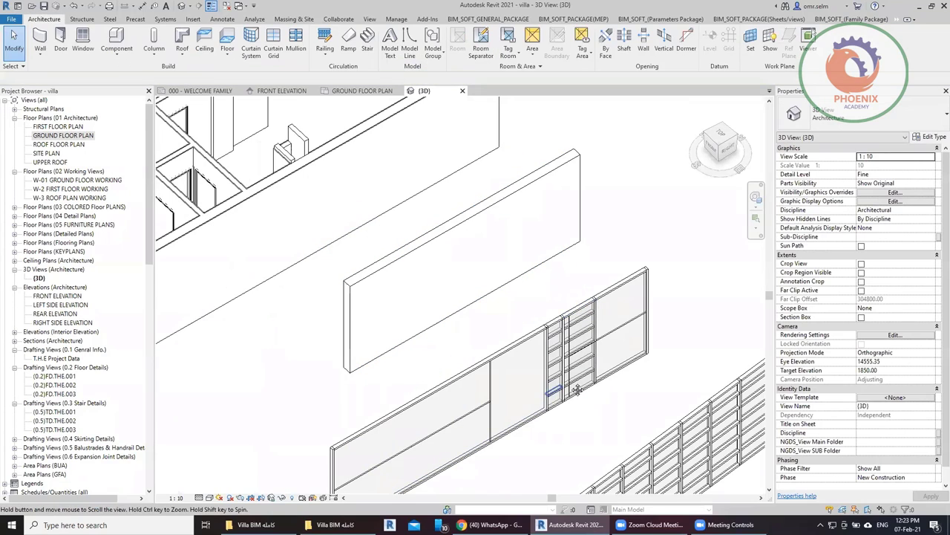
scroll(551, 379, "down", 2)
scroll(565, 349, "down", 2)
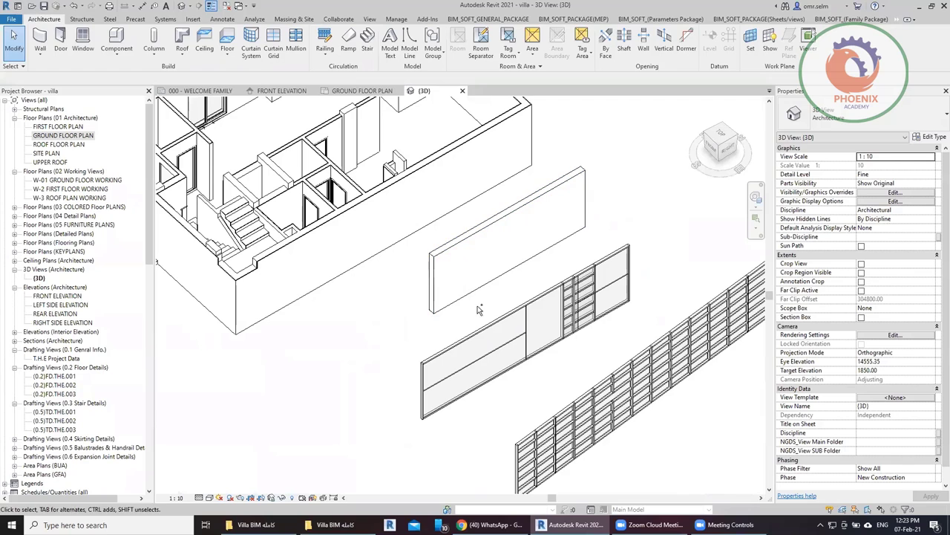
scroll(505, 315, "up", 3)
scroll(535, 278, "down", 2)
scroll(548, 289, "down", 3)
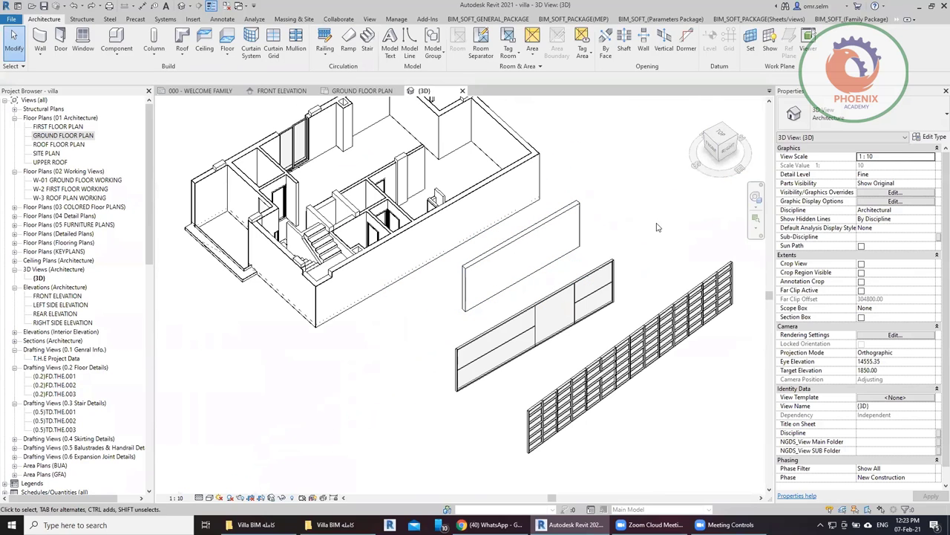
scroll(688, 198, "up", 3)
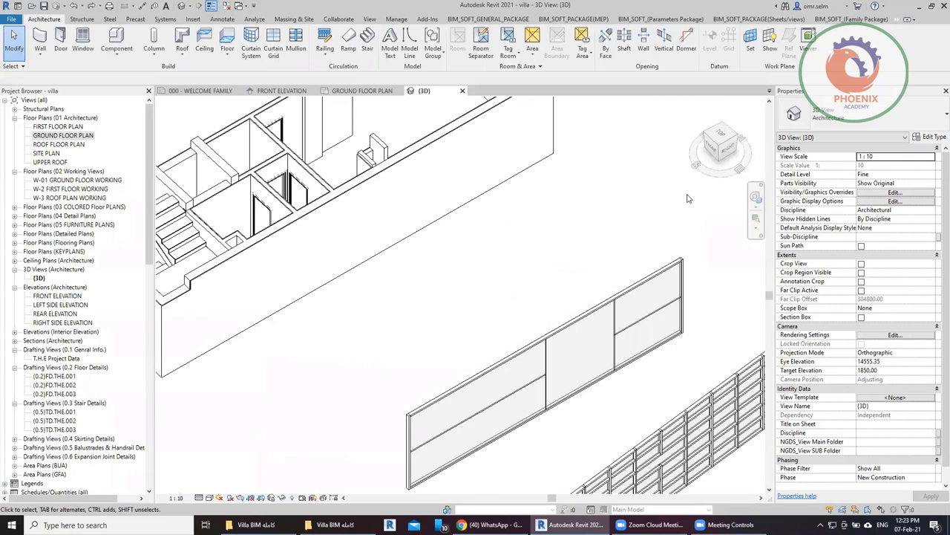
left_click(717, 143)
Step: From the top view, delete the two walls to the right of the house
left_click(717, 143)
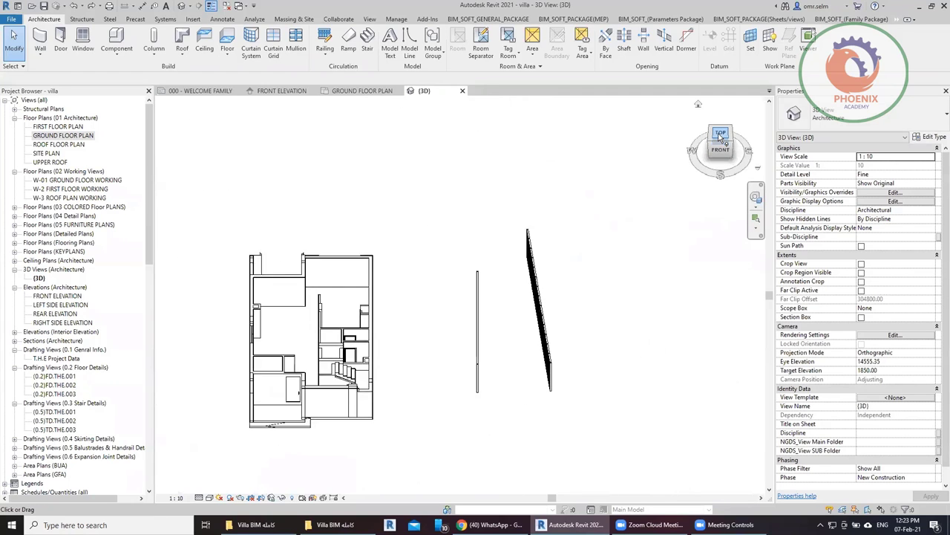
left_click_drag(498, 147, 622, 344)
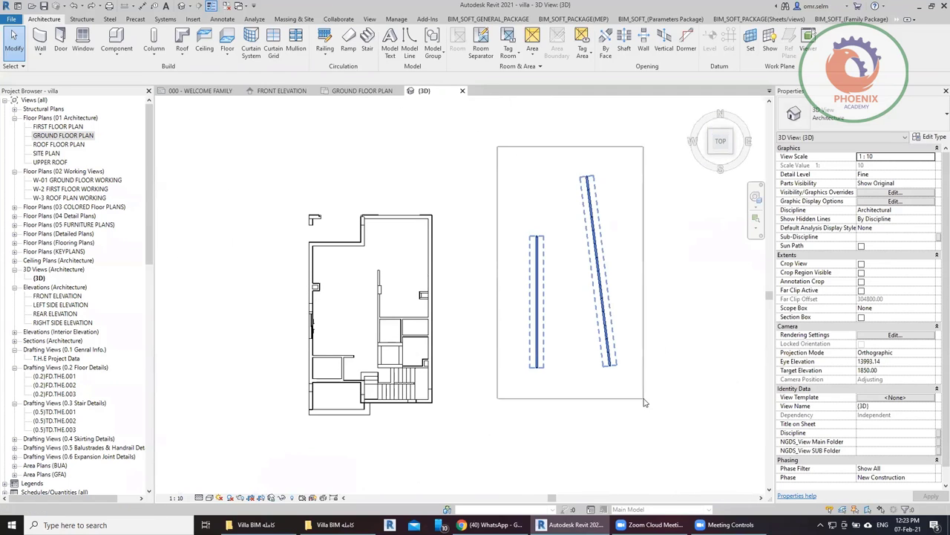
key("Delete")
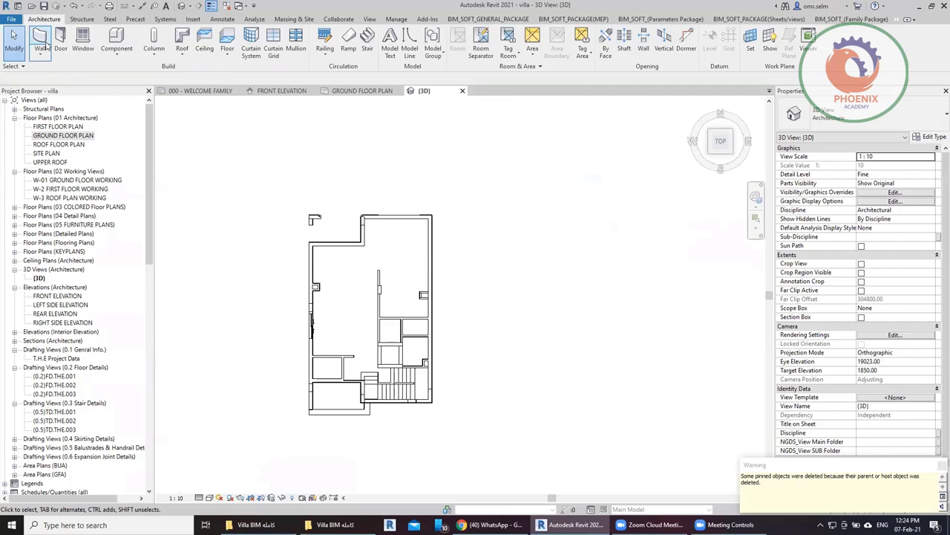
Step: Draw a single straight vertical D_250CMU wall in their place
left_click(40, 40)
left_click(809, 114)
scroll(841, 173, "up", 4)
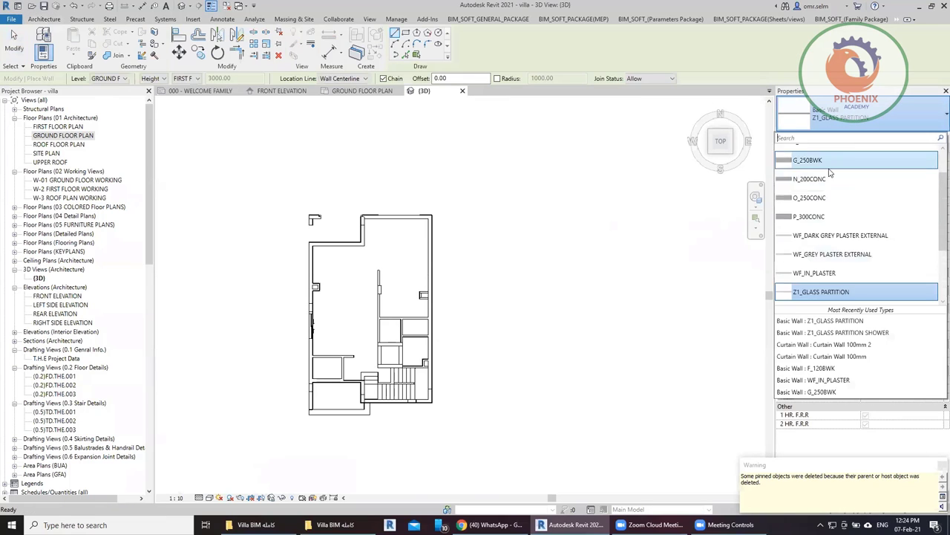
scroll(831, 171, "up", 1)
left_click(821, 156)
left_click(432, 219)
left_click(518, 219)
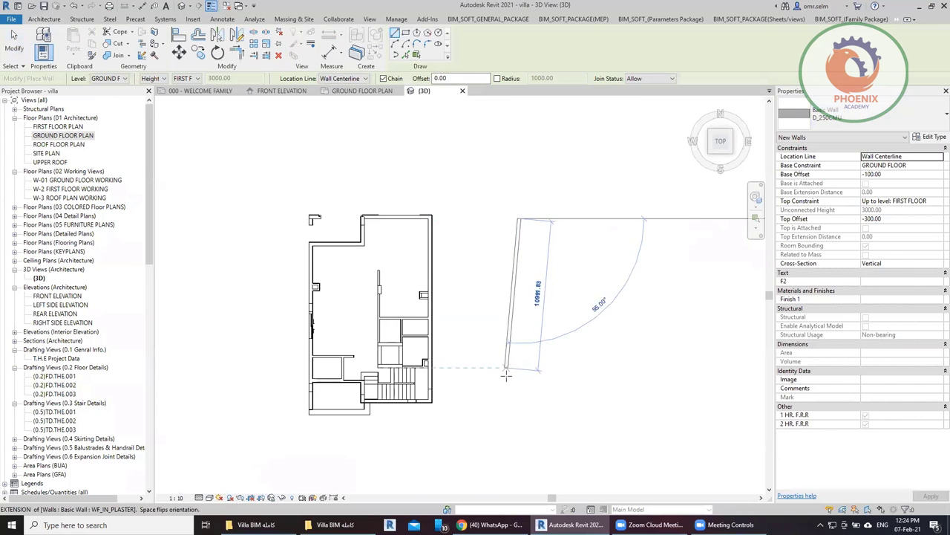
left_click(518, 388)
key("Escape")
key("Escape")
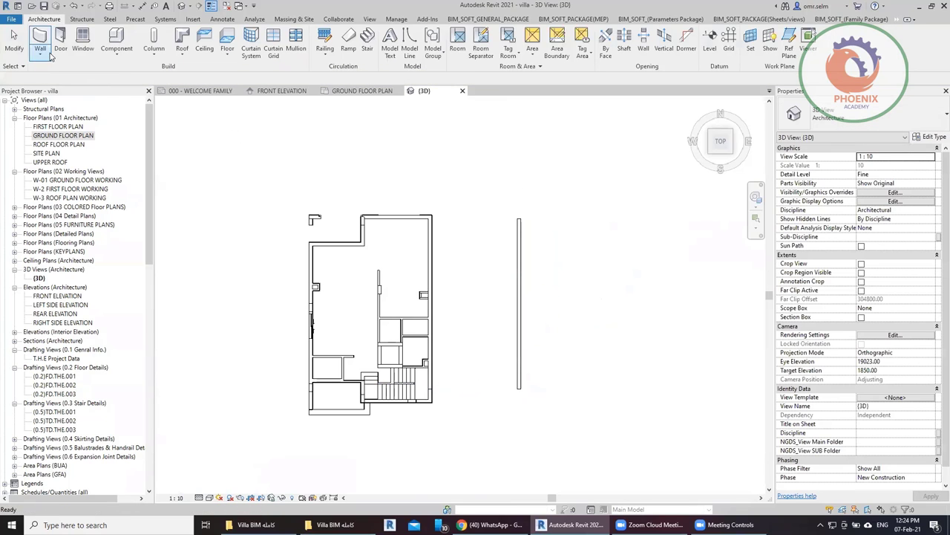
Step: Insert a Curtain Wall 100mm segment, about 5100 long, along the new straight wall
left_click(43, 55)
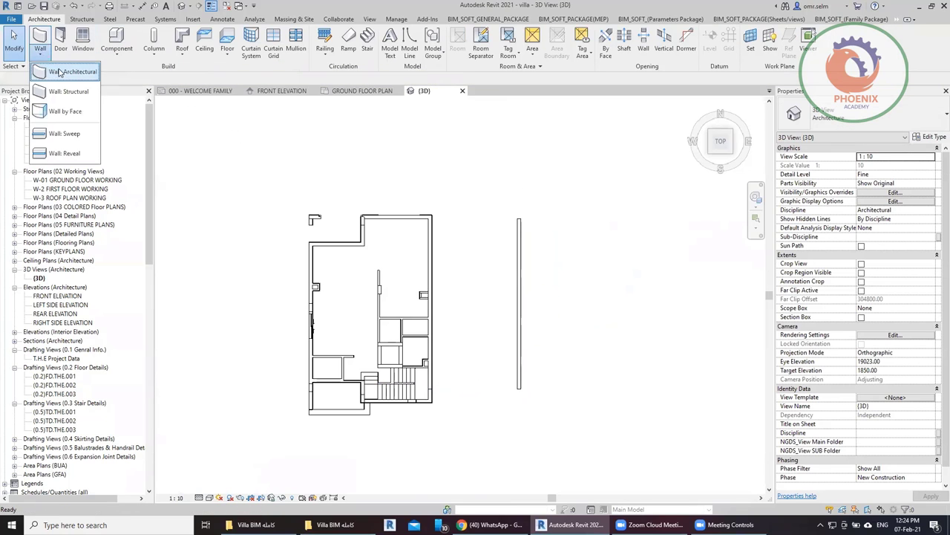
left_click(63, 68)
left_click(889, 129)
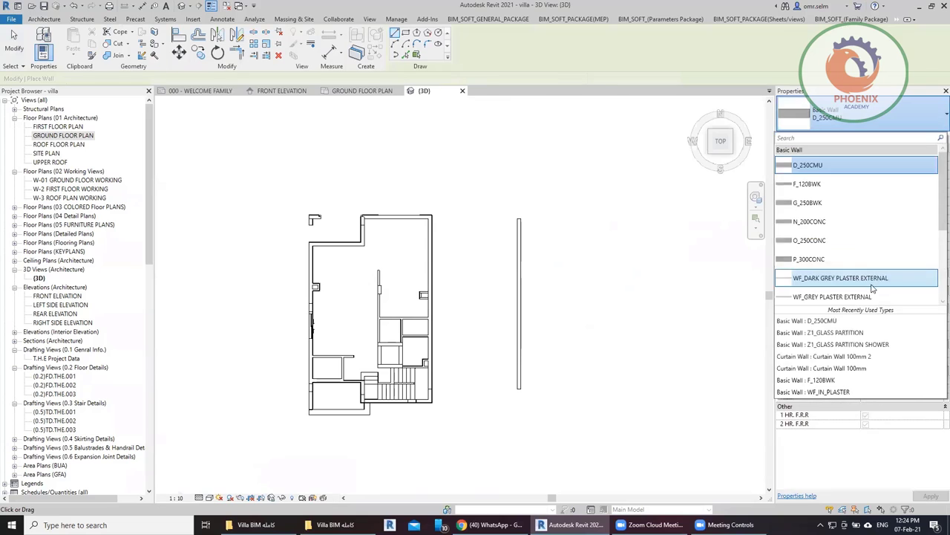
scroll(830, 252, "down", 3)
left_click(830, 252)
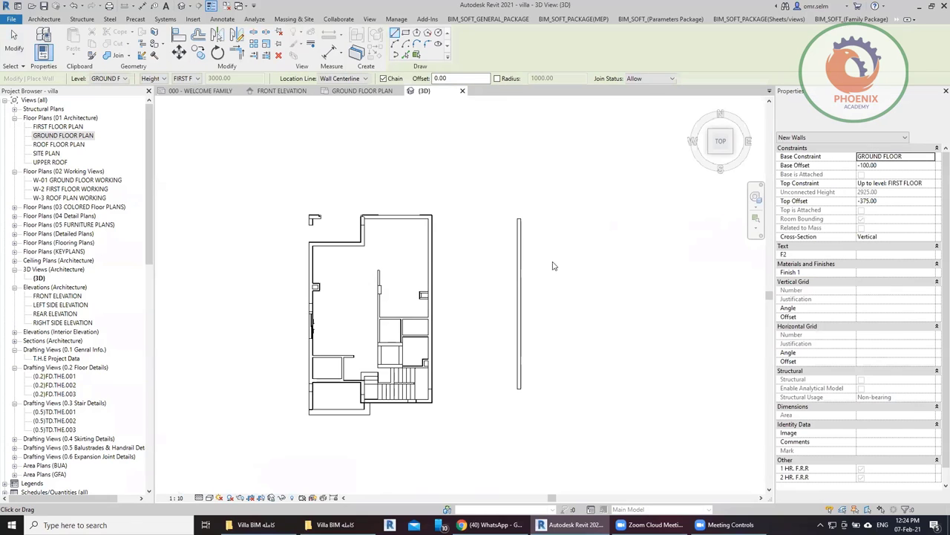
scroll(565, 271, "up", 3)
scroll(553, 248, "up", 2)
left_click(554, 230)
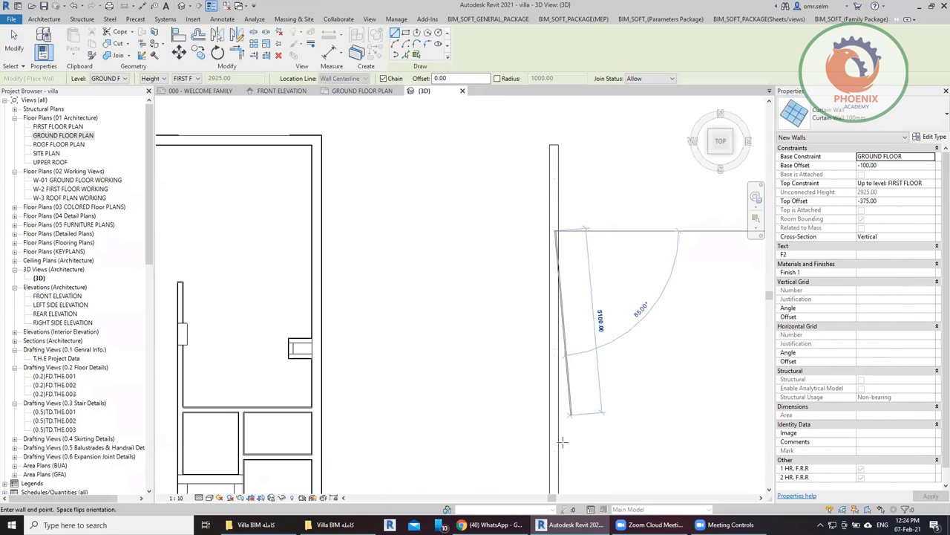
key("Escape")
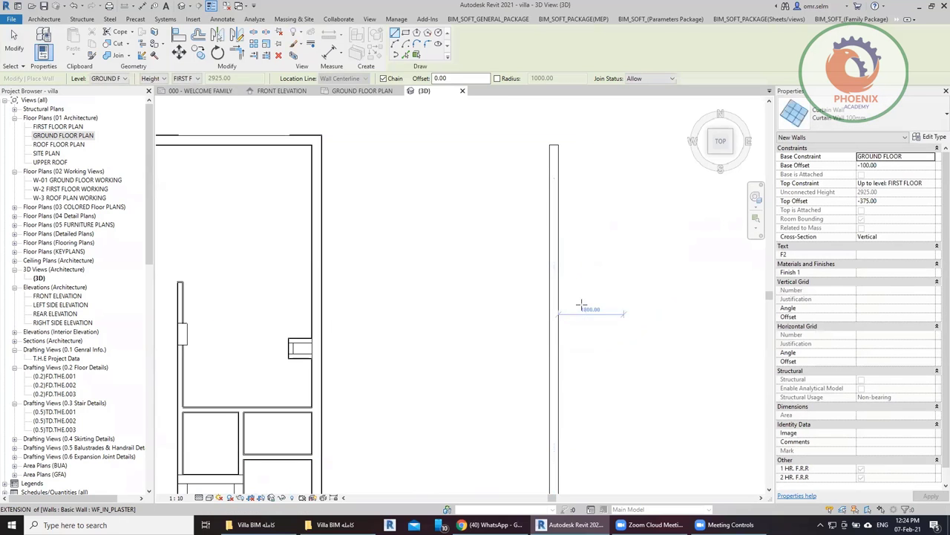
key("Escape")
Step: Select the embedded curtain wall and orbit to view it in 3D
left_click_drag(589, 195, 512, 383)
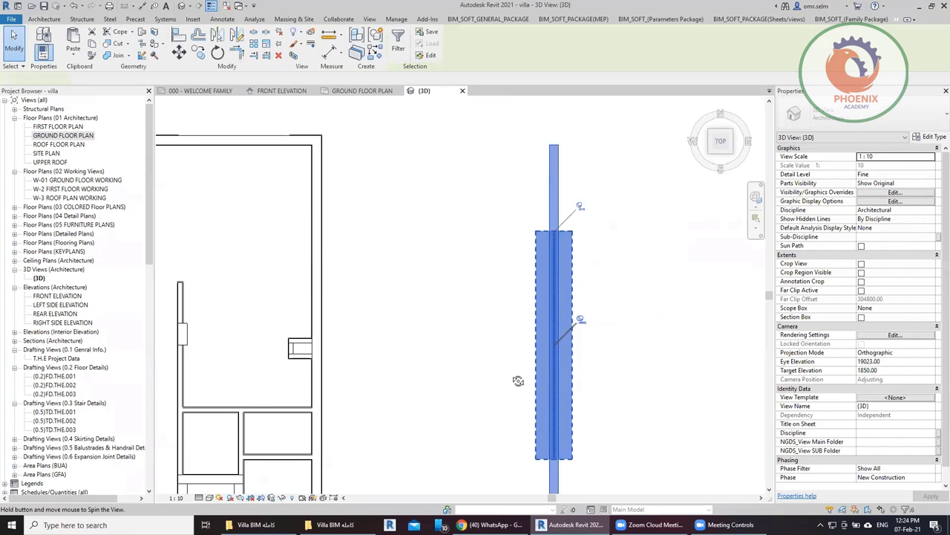
middle_click_drag(515, 382, 671, 450, "shift")
left_click(670, 450)
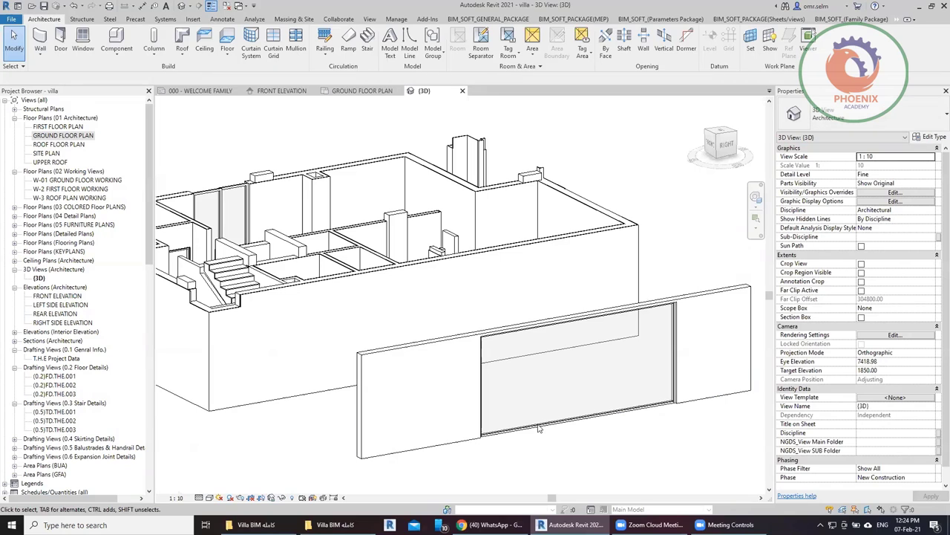
Step: Switch the 3D view to Shaded and drag the front curtain wall's top to a -300 top offset
left_click(210, 497)
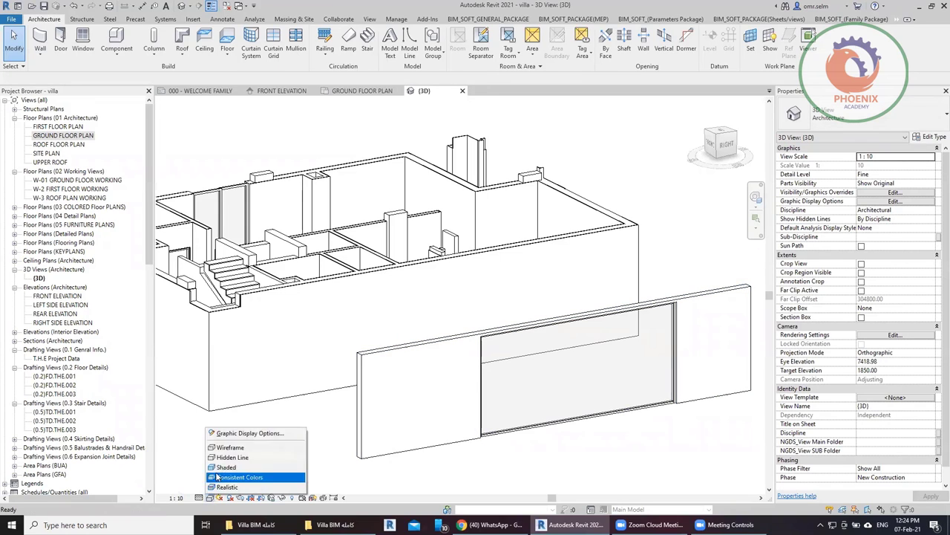
left_click(230, 466)
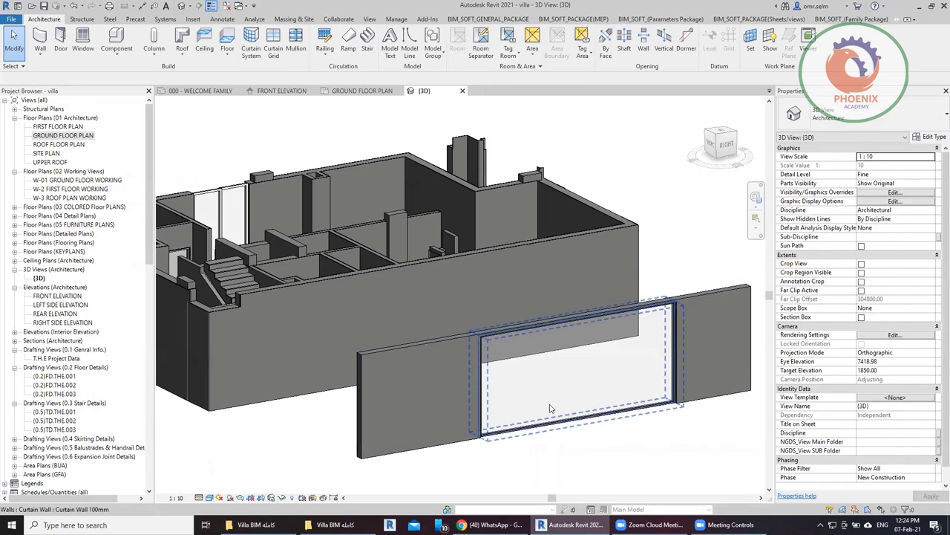
left_click(584, 385)
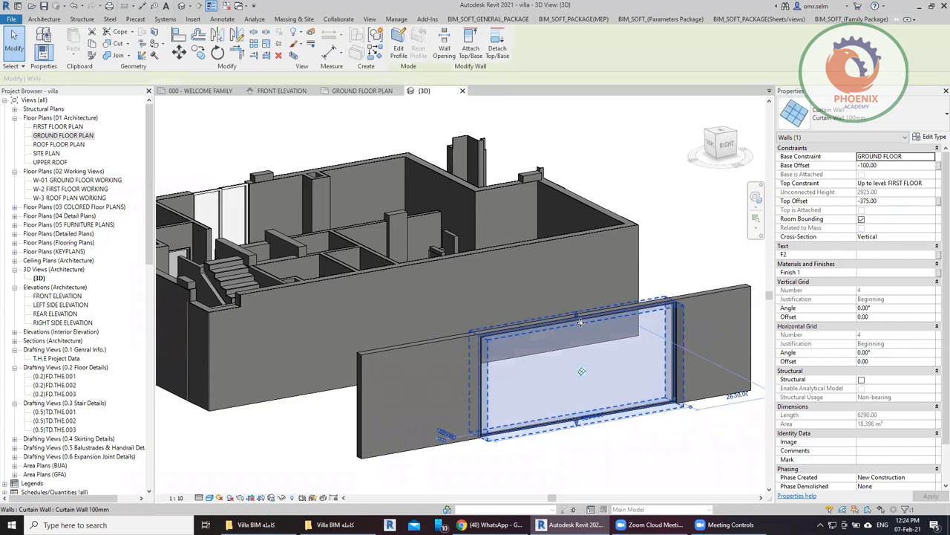
left_click_drag(582, 322, 579, 356)
left_click(648, 449)
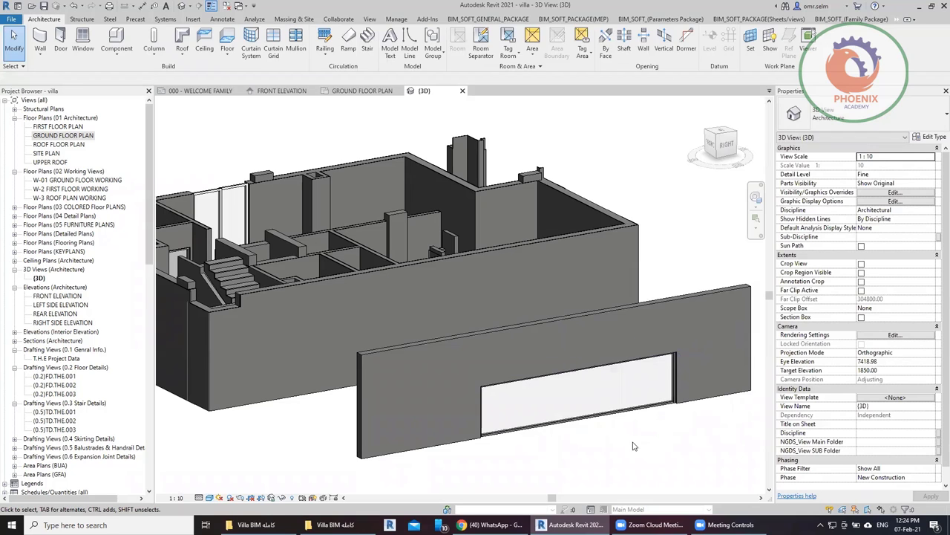
left_click(292, 320)
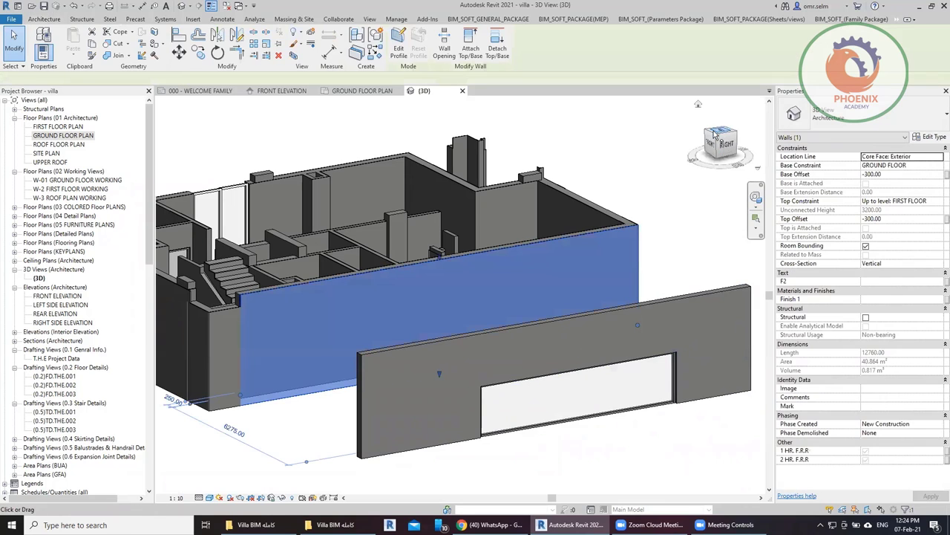
Step: Open the Ground Floor plan and zoom in on the right exterior wall
double_click(74, 137)
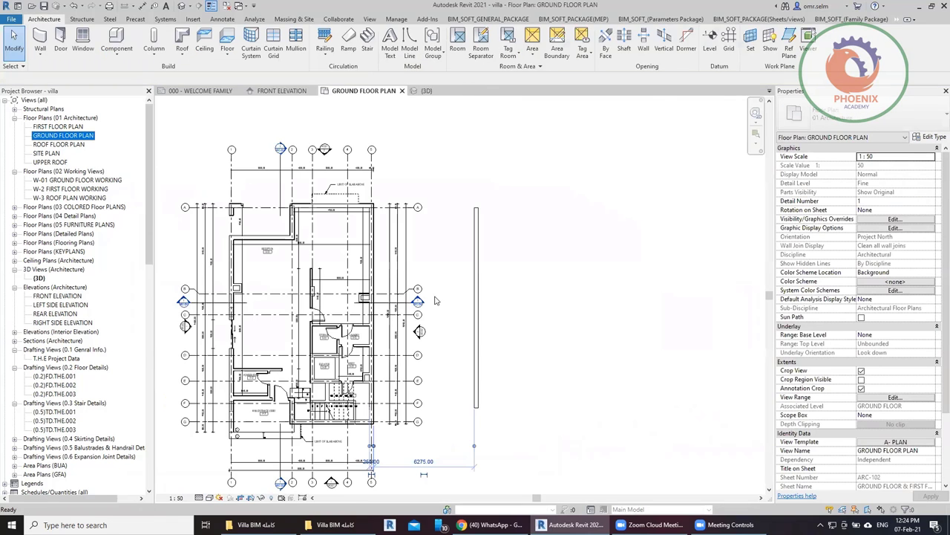
scroll(421, 437, "up", 2)
scroll(421, 437, "up", 2)
scroll(421, 438, "up", 3)
left_click(458, 337)
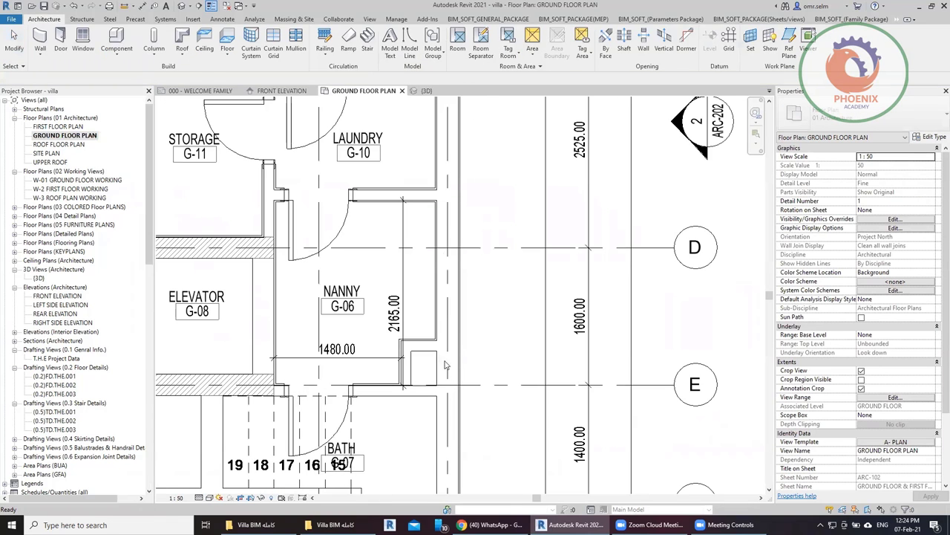
scroll(453, 380, "down", 2)
key("Escape")
scroll(453, 379, "down", 2)
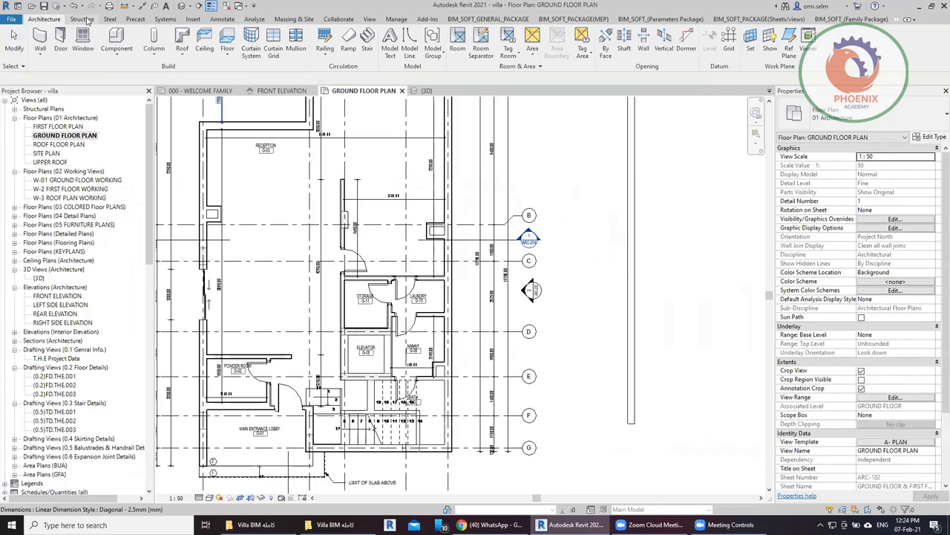
Step: Insert a 1480 mm Curtain Wall 100mm segment into the right exterior wall
left_click(40, 58)
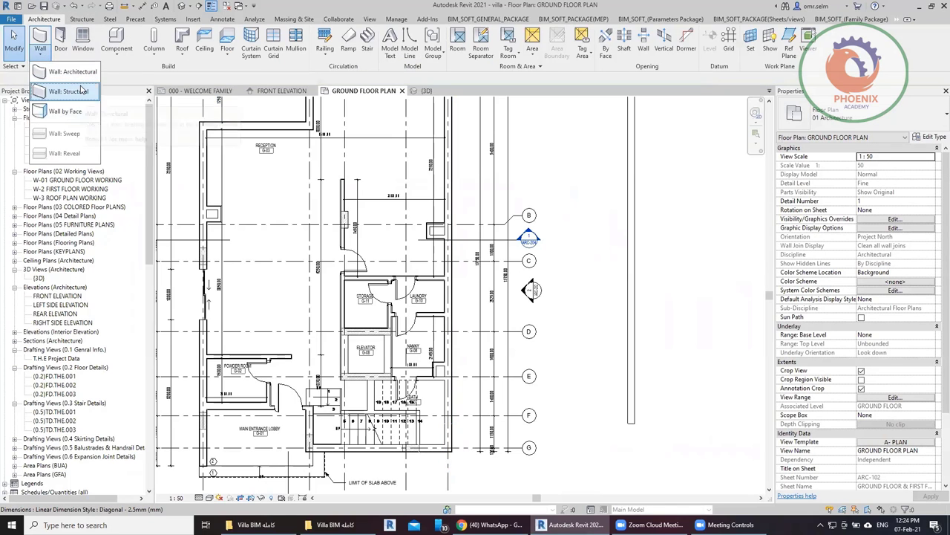
left_click(68, 91)
left_click(854, 115)
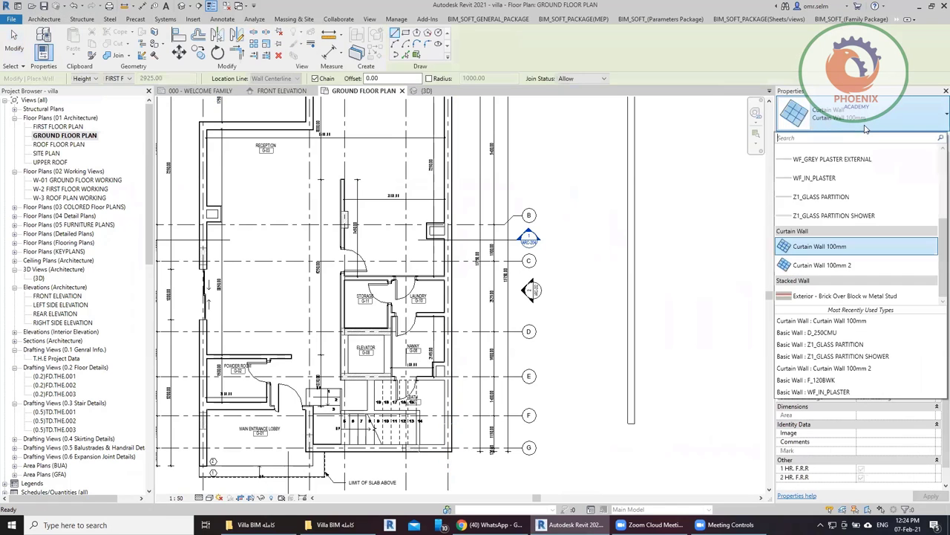
left_click(832, 246)
scroll(440, 415, "up", 2)
scroll(440, 415, "up", 2)
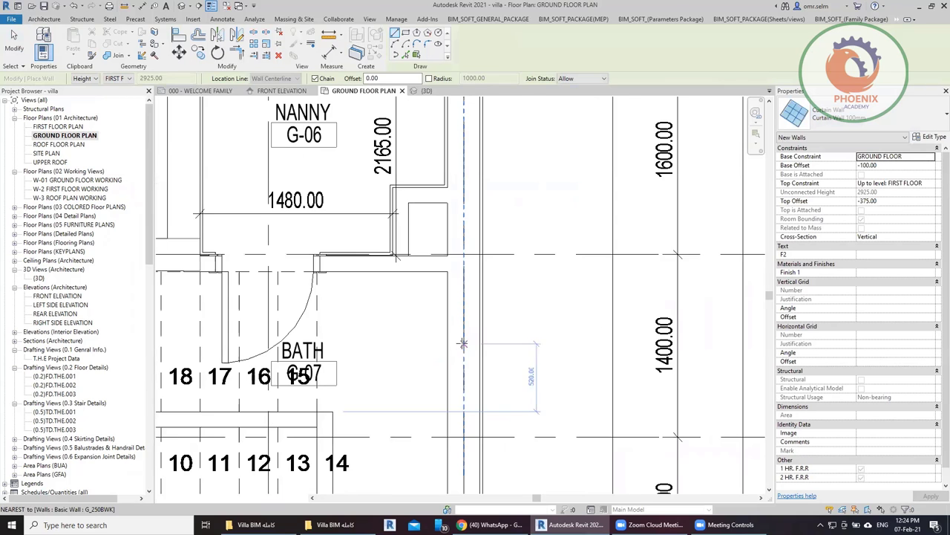
scroll(449, 357, "down", 2)
scroll(455, 304, "down", 2)
scroll(455, 304, "up", 2)
scroll(456, 297, "up", 3)
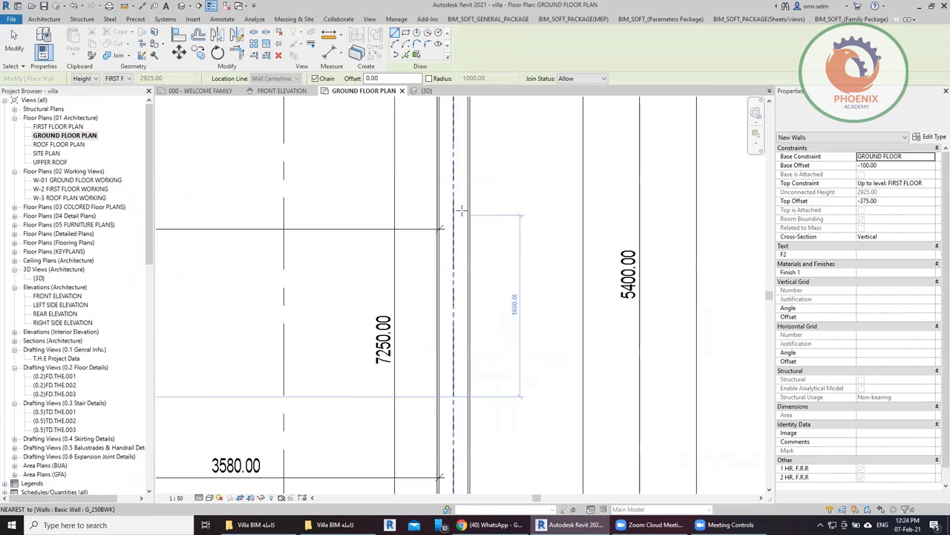
left_click(452, 171)
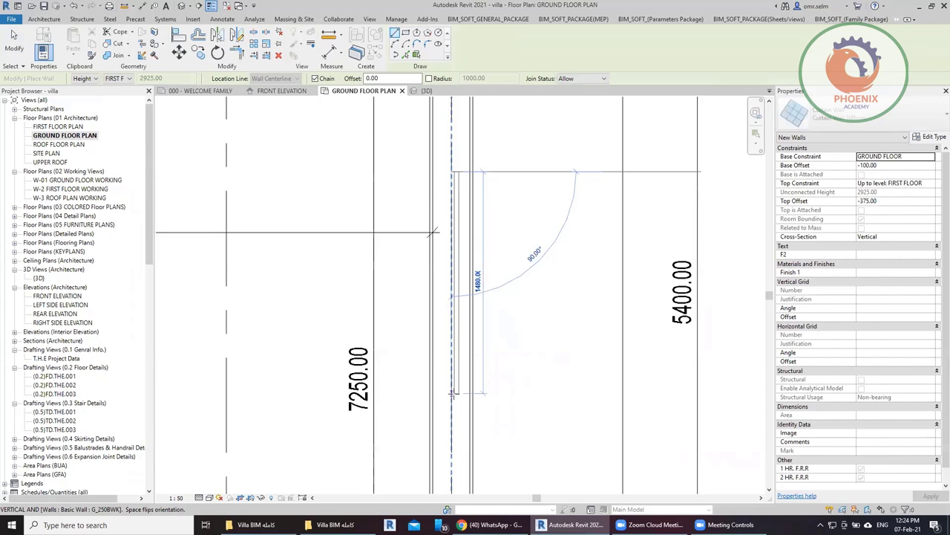
left_click(452, 389)
key("Escape")
key("Escape")
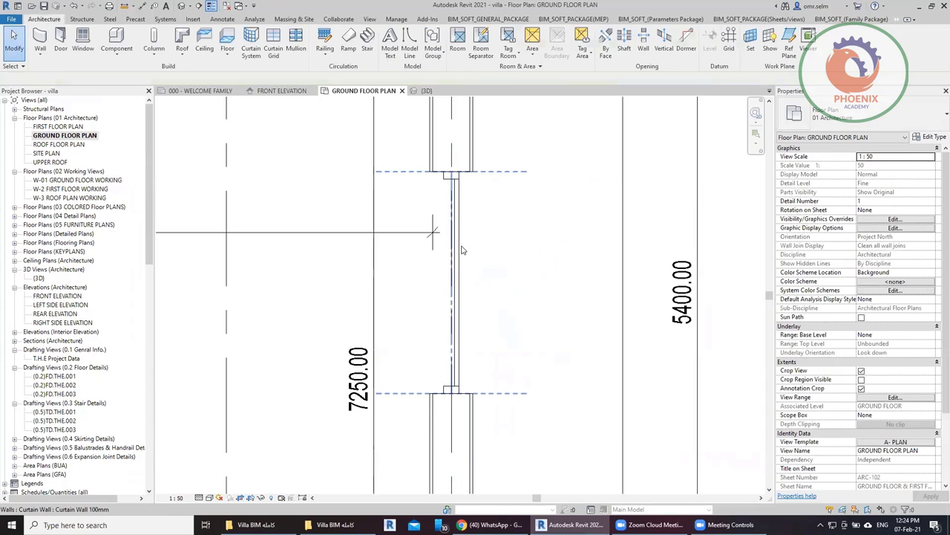
Step: In the 3D view, zoom and orbit around the new 1480-long curtain wall opening
left_click(181, 5)
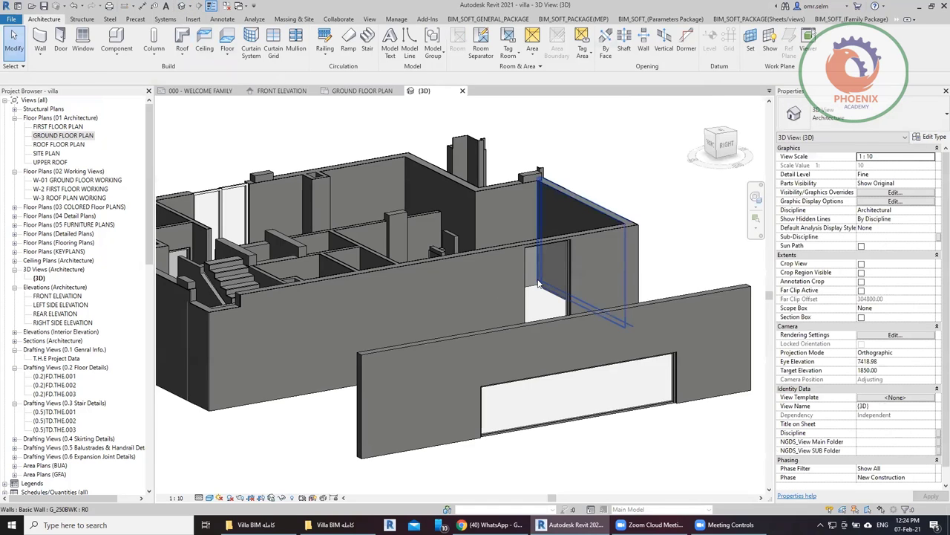
scroll(533, 317, "up", 3)
scroll(533, 317, "up", 1)
left_click(533, 317)
middle_click_drag(357, 236, 501, 211, "shift")
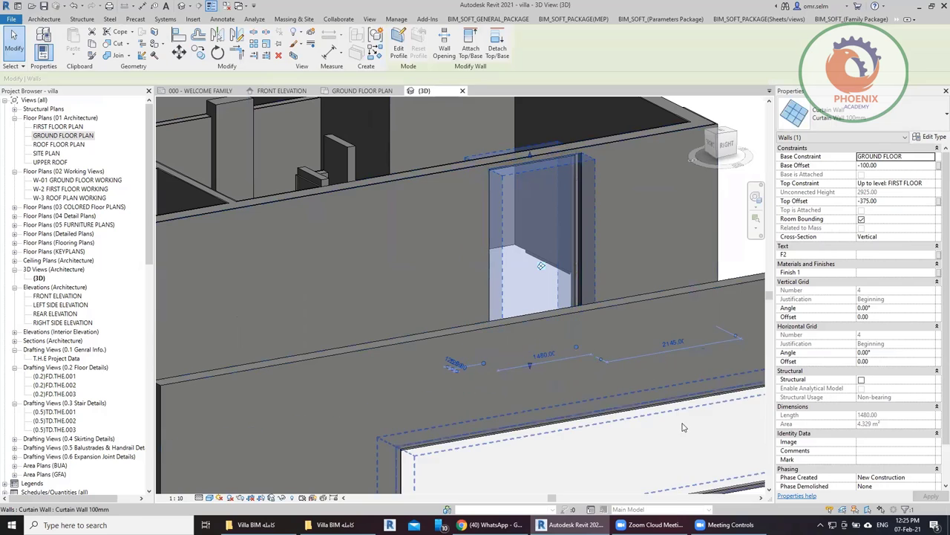
left_click(520, 446)
left_click(43, 19)
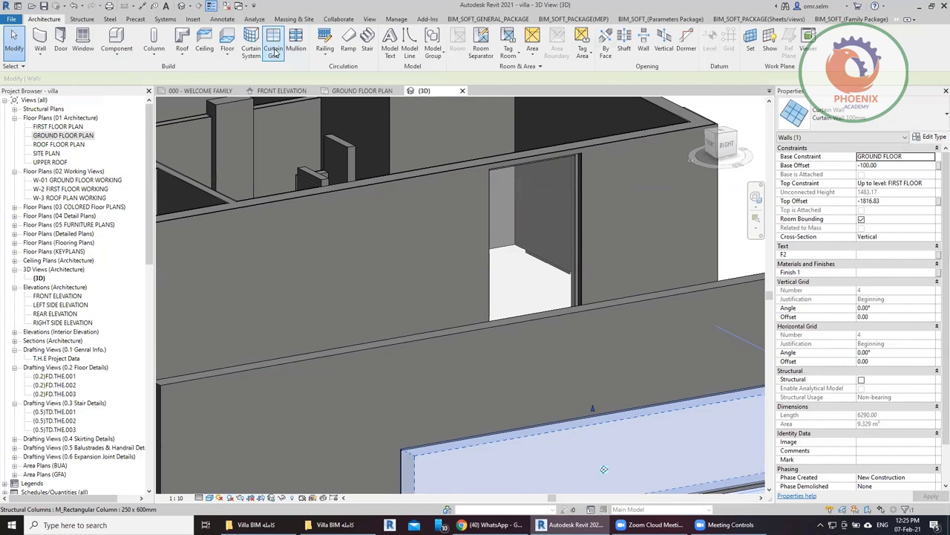
Step: Add curtain grid lines with All Segments, including a horizontal line across both panels
left_click(274, 44)
left_click(530, 202)
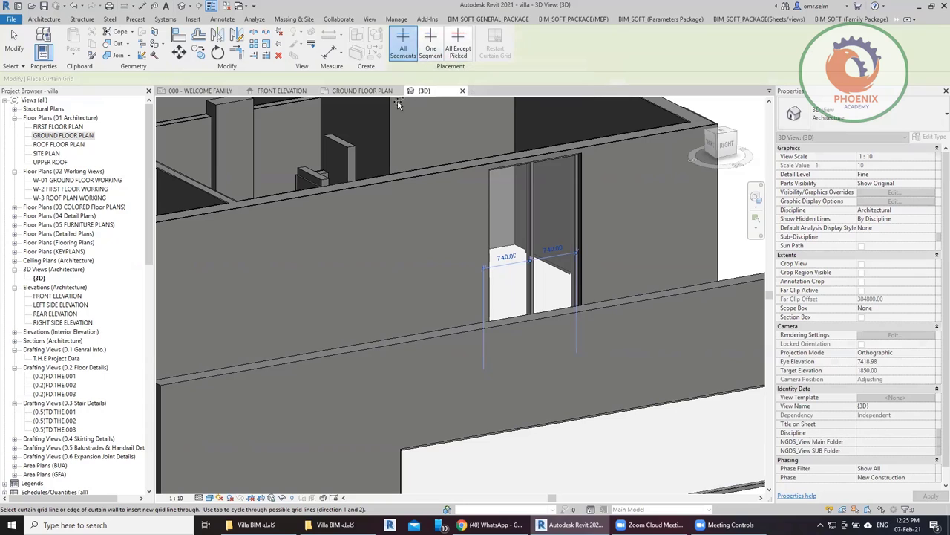
left_click(494, 251)
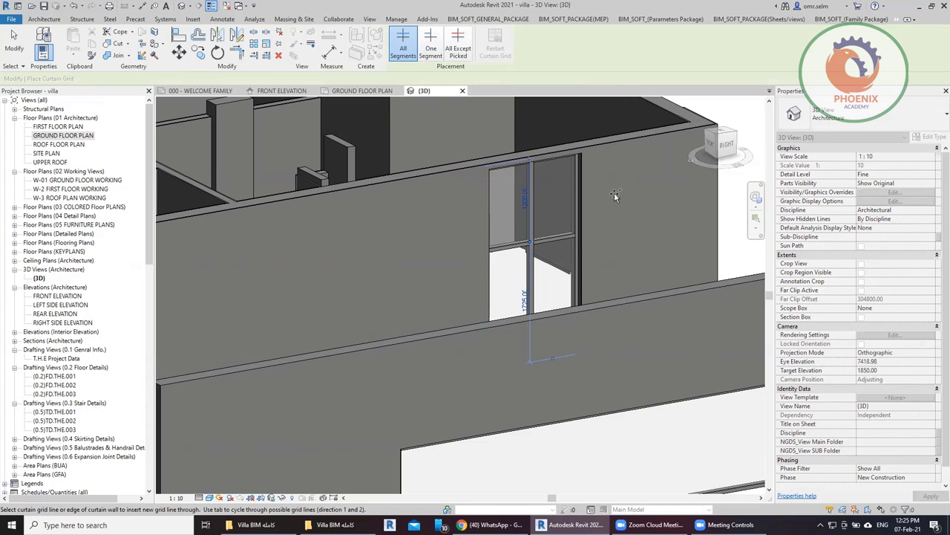
Step: Add two One Segment horizontal grids in the left panel, then an All Except Picked vertical grid
left_click(431, 46)
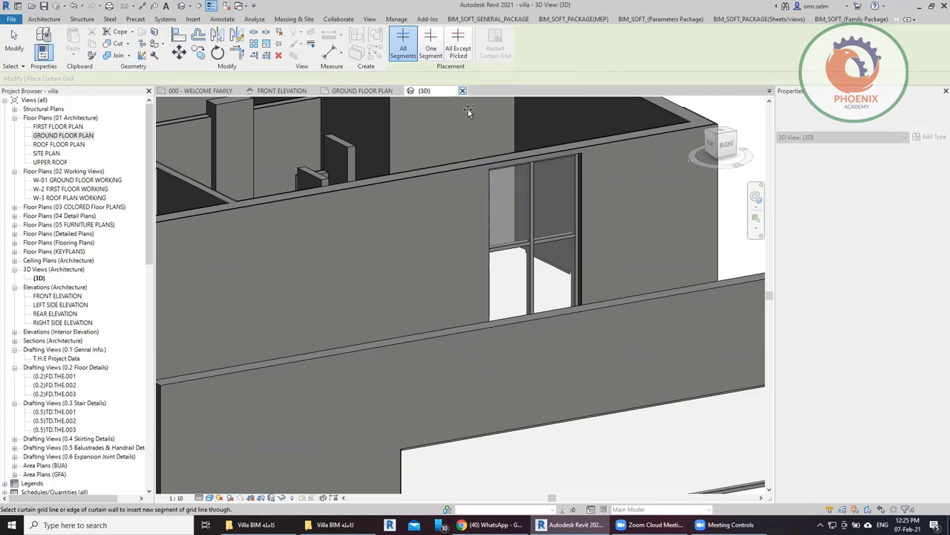
left_click(490, 205)
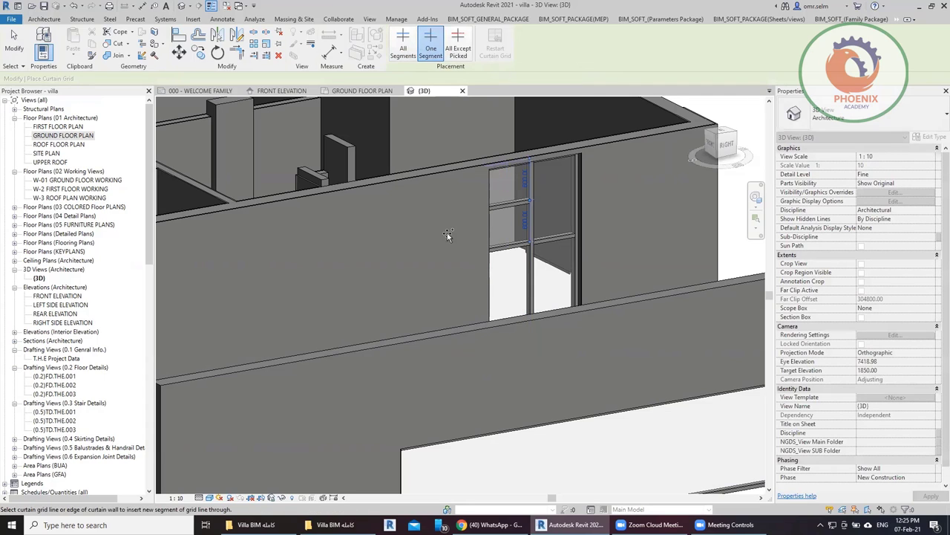
left_click(494, 297)
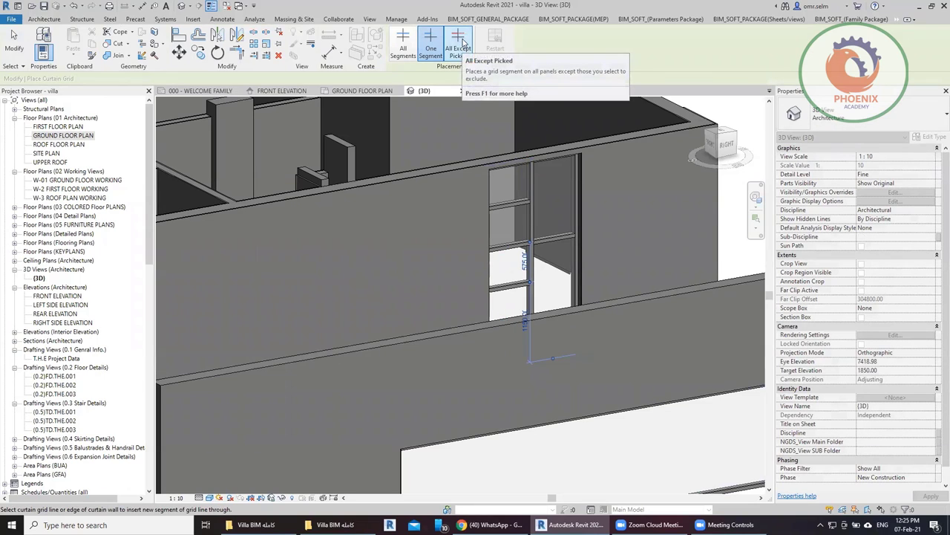
left_click(462, 44)
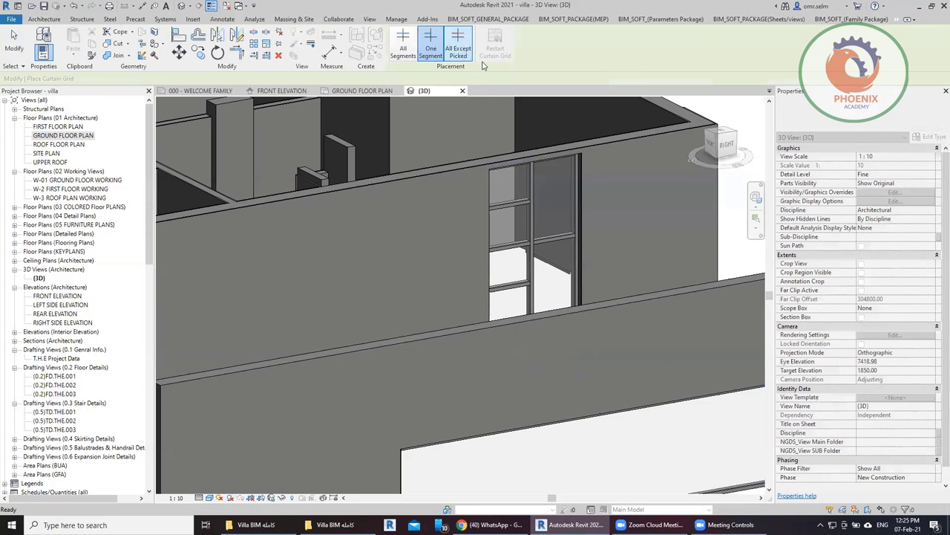
left_click(501, 176)
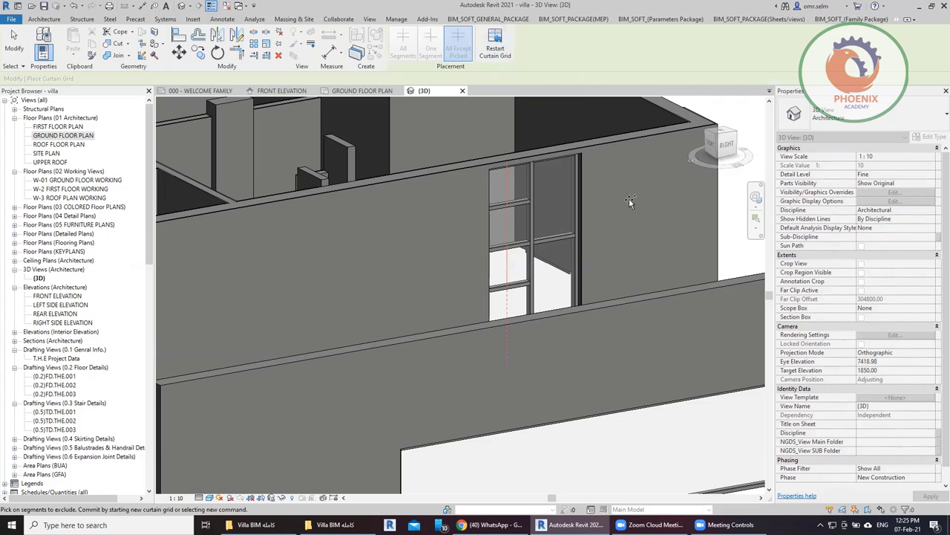
key("w")
key("a")
left_click(620, 434)
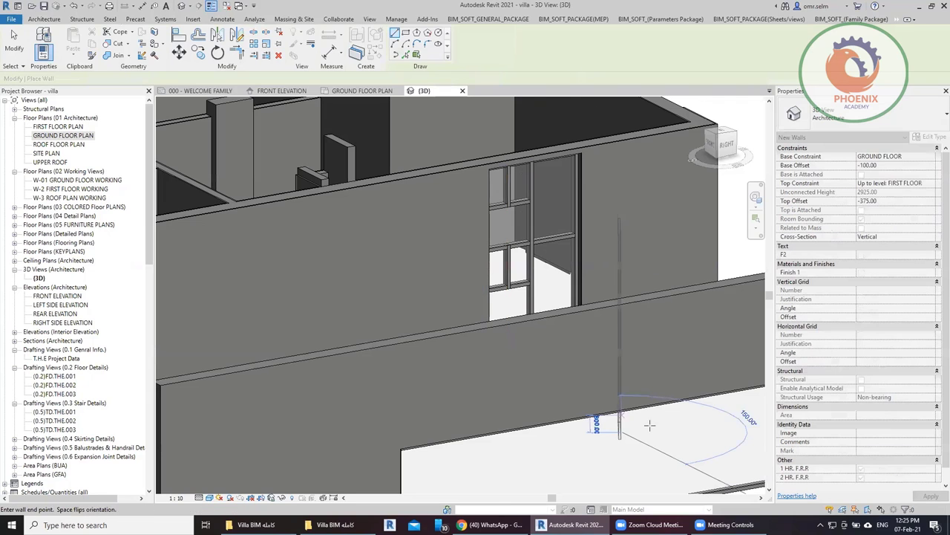
key("Escape")
key("Escape")
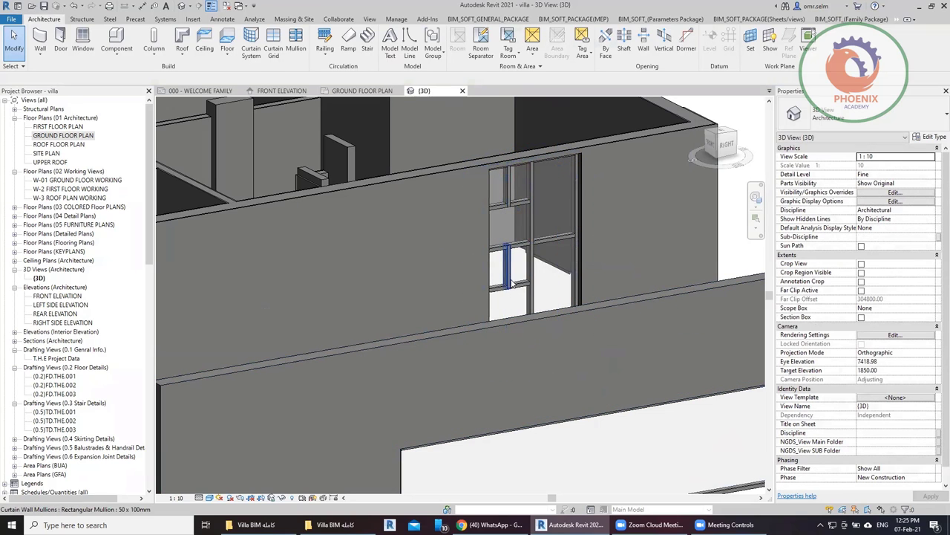
scroll(512, 283, "down", 3)
scroll(388, 293, "down", 2)
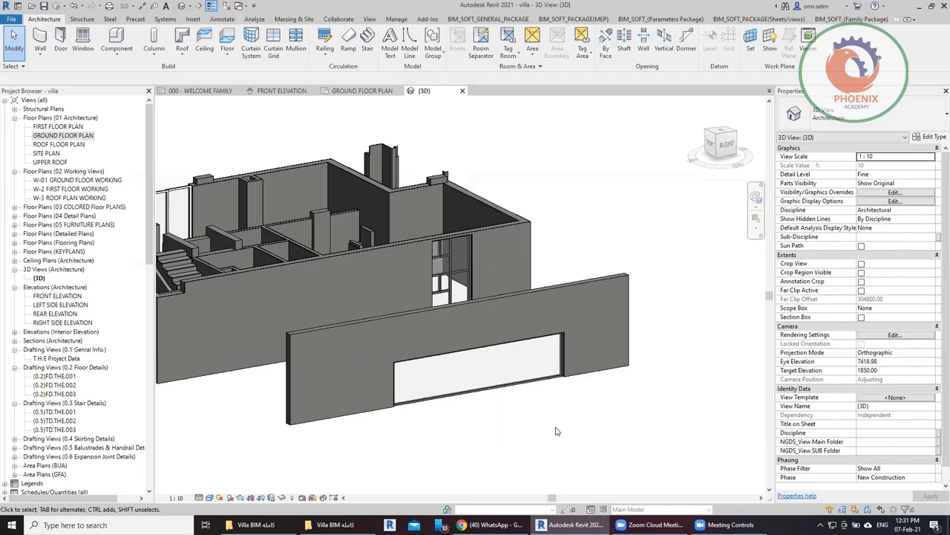
Step: Return to the Ground Floor plan, zoom out to the whole level, and go to the Insert tools
left_click(245, 479)
left_click(67, 135)
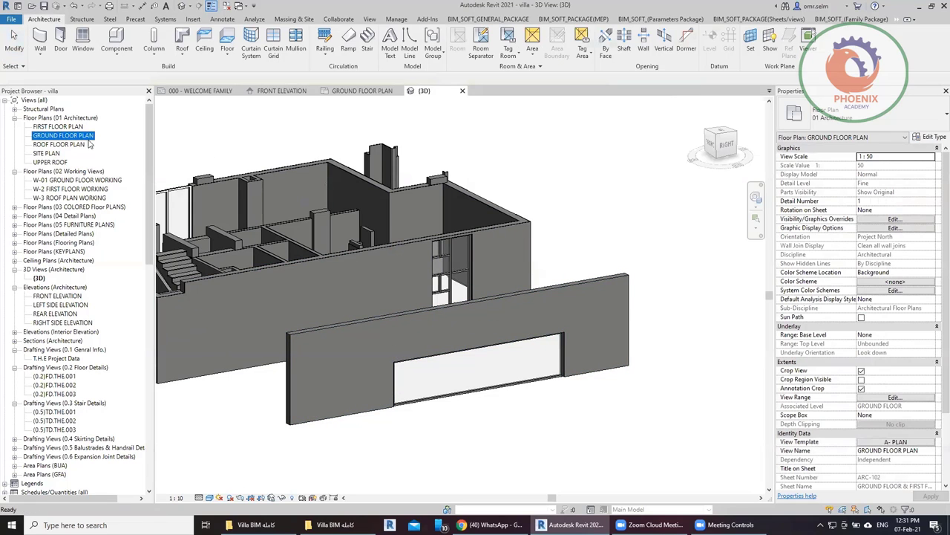
double_click(67, 135)
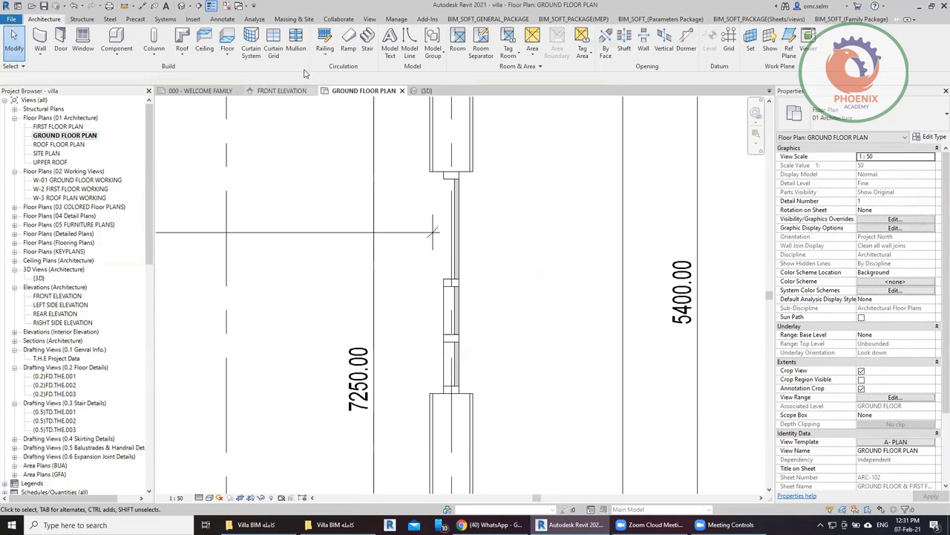
scroll(455, 216, "down", 2)
scroll(455, 215, "down", 2)
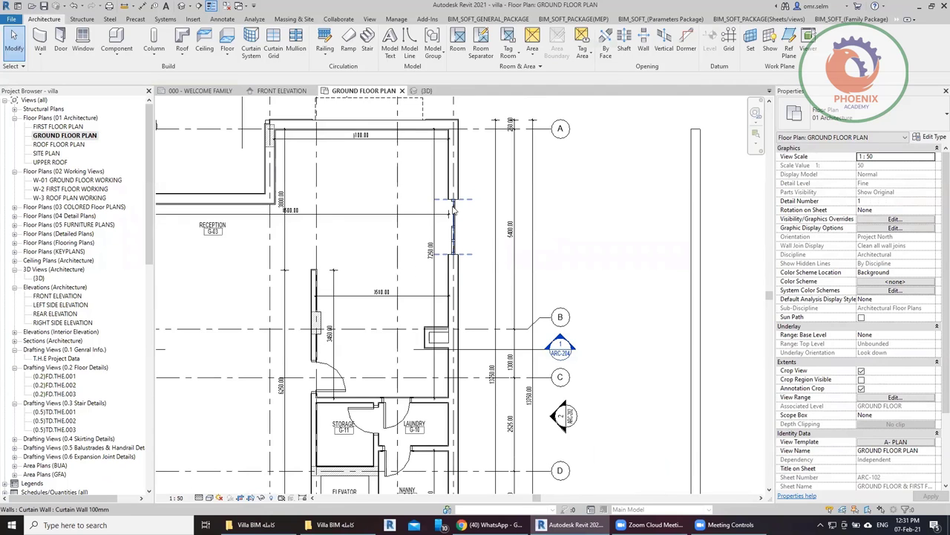
left_click(456, 212)
left_click(552, 222)
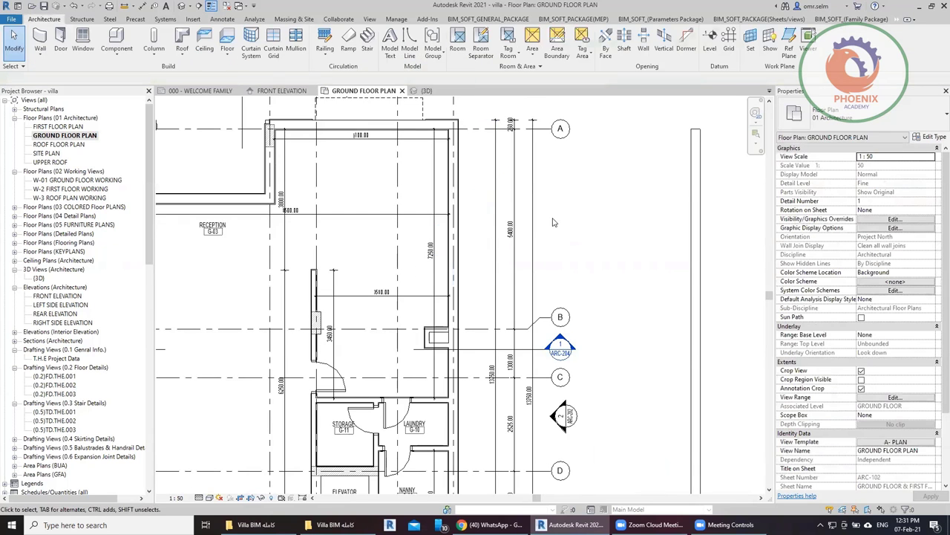
scroll(587, 233, "down", 2)
scroll(601, 238, "down", 2)
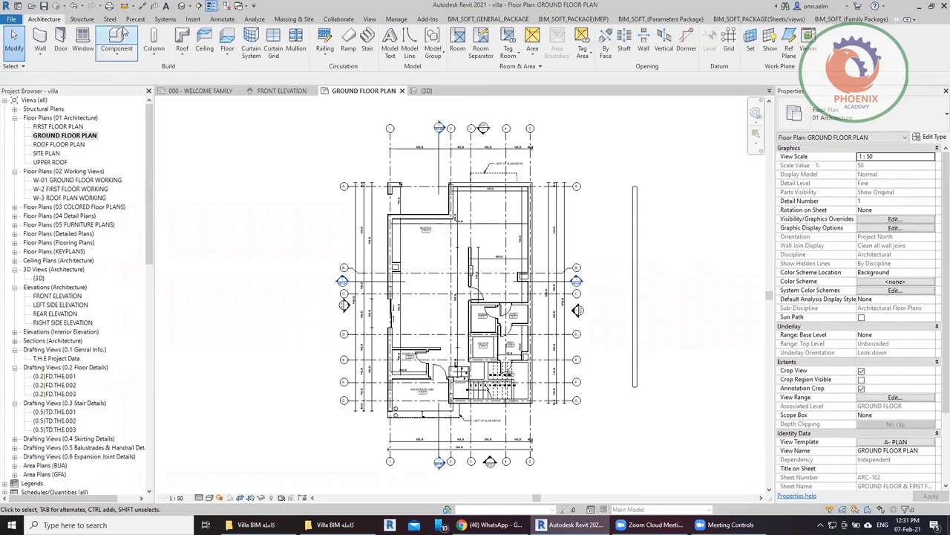
left_click(192, 20)
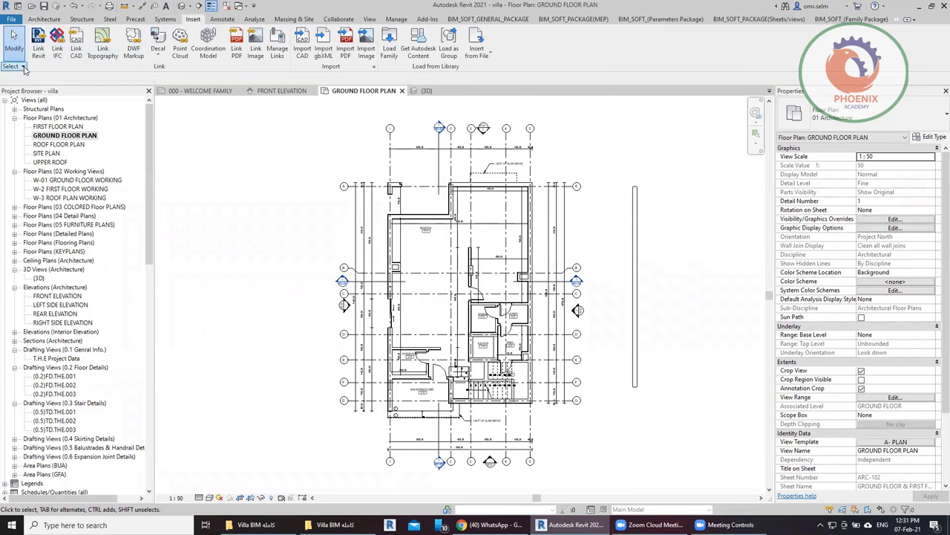
Step: Link FloorPlan-GROUNDFLOORPLAN.dwg from the cad folder into the ground floor plan
left_click(76, 51)
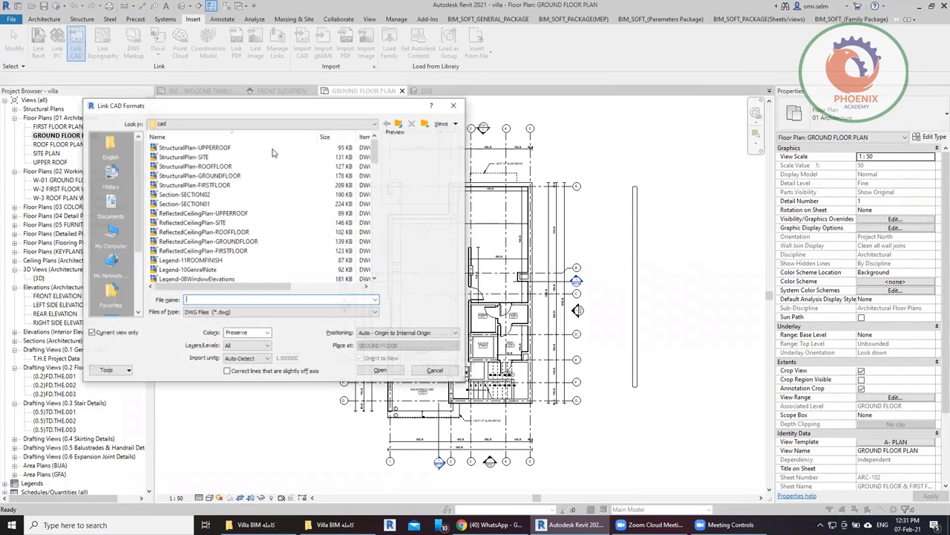
left_click(236, 223)
scroll(252, 208, "down", 3)
scroll(260, 223, "down", 3)
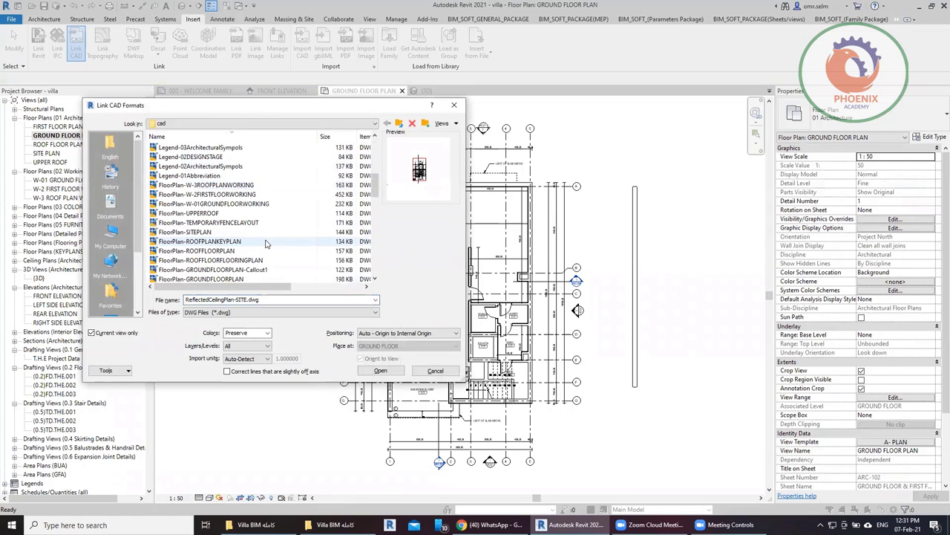
scroll(268, 241, "down", 2)
scroll(239, 200, "up", 2)
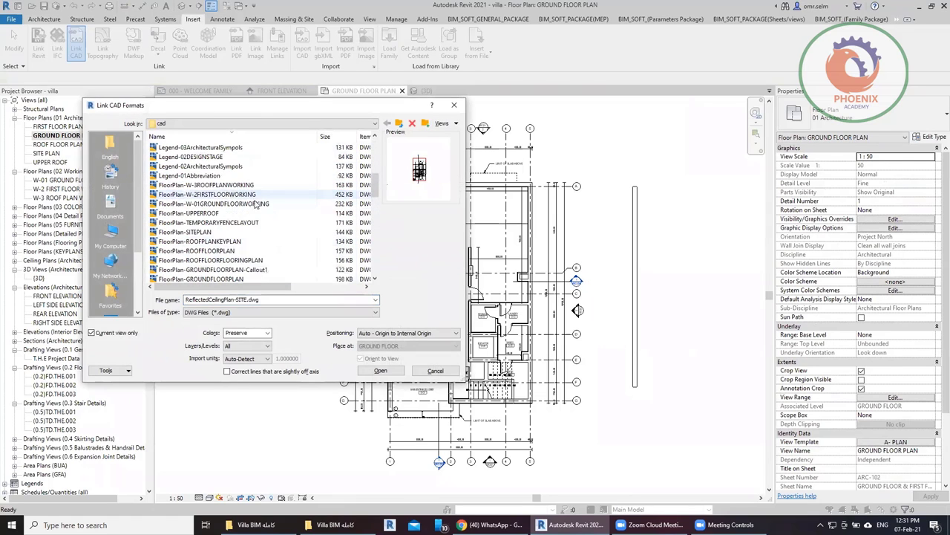
scroll(241, 206, "down", 2)
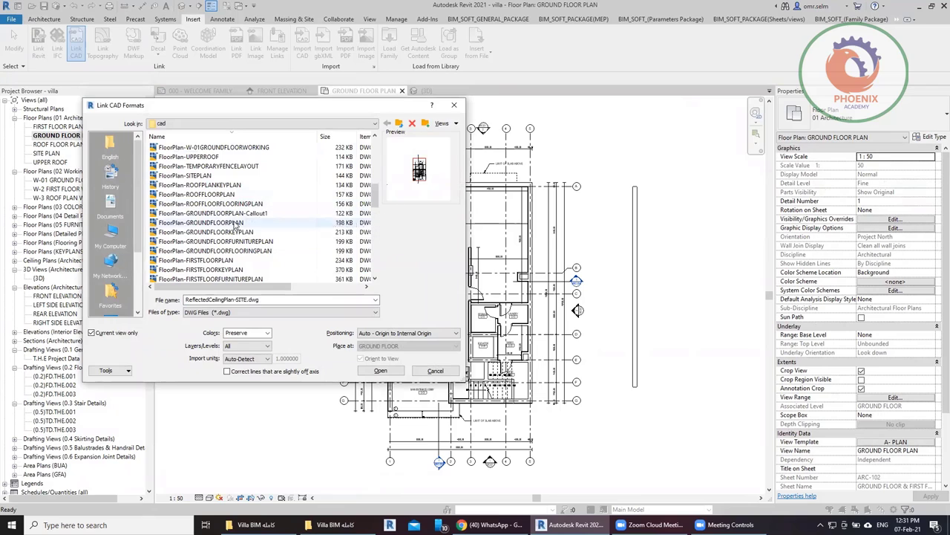
left_click(235, 222)
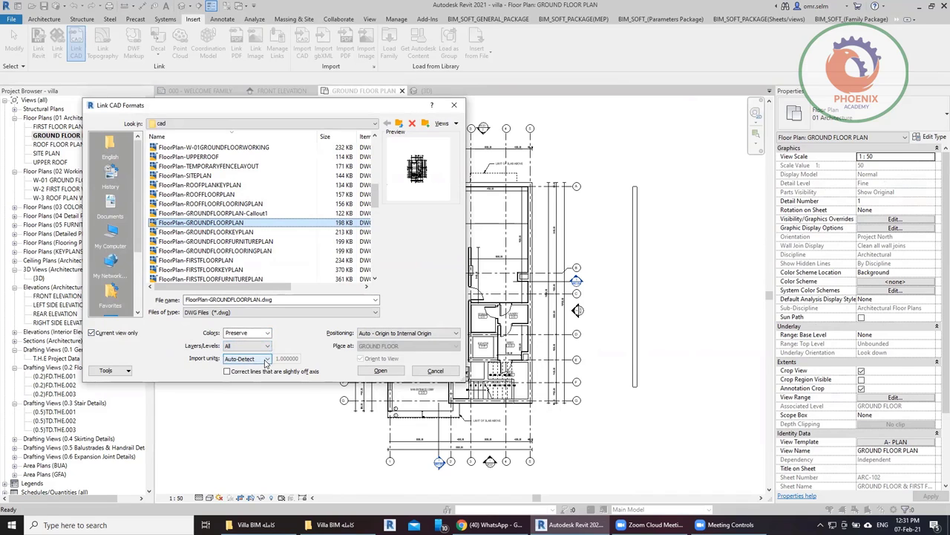
left_click(376, 370)
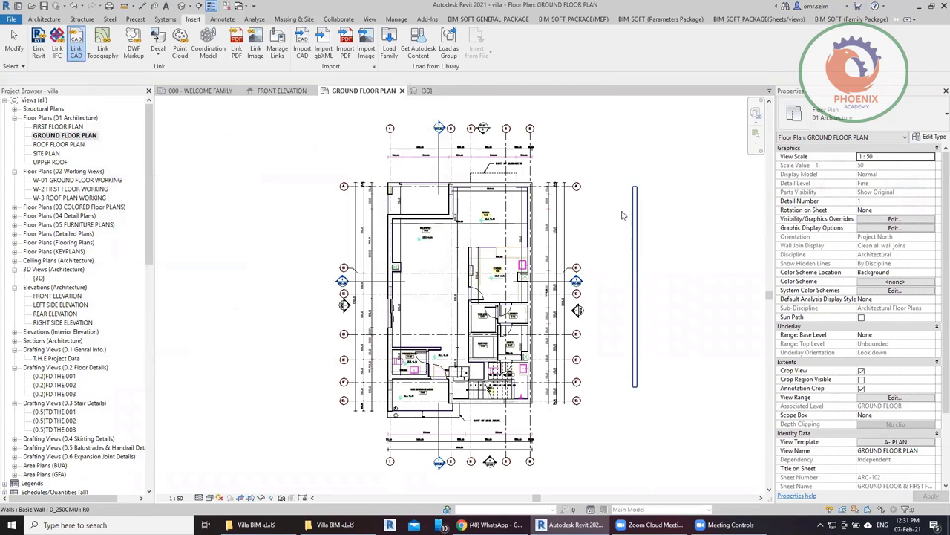
Step: Set the linked ground floor DWG's Draw Layer to Foreground
scroll(608, 205, "up", 2)
scroll(592, 201, "up", 2)
scroll(587, 227, "up", 2)
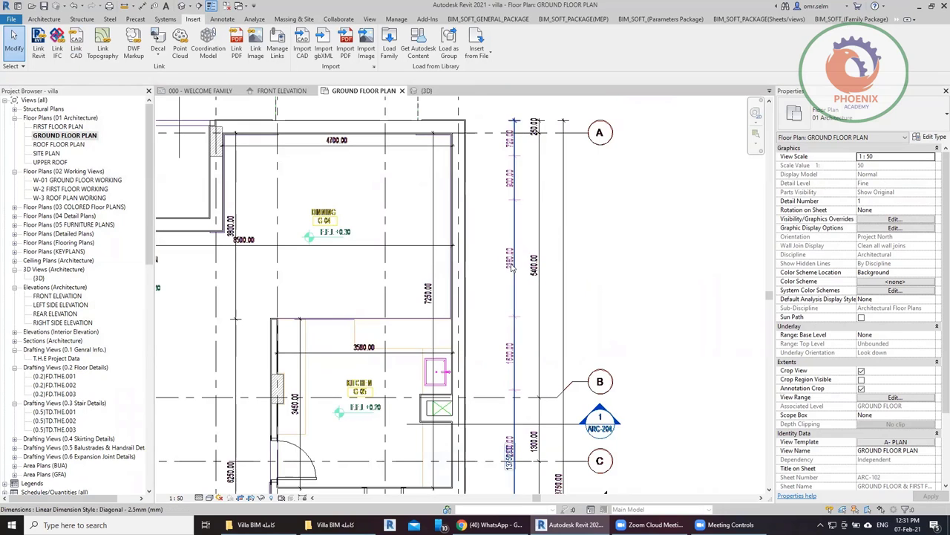
left_click(622, 223)
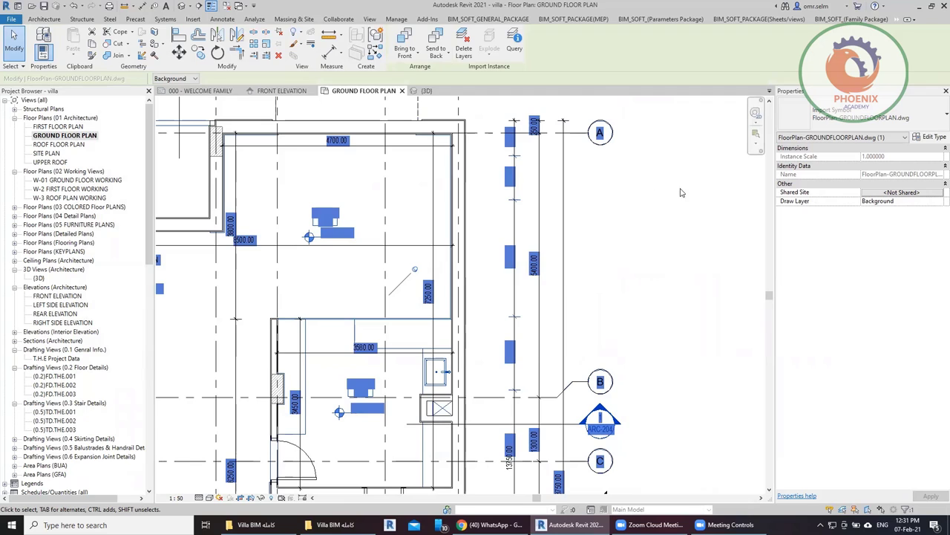
left_click(937, 203)
left_click(902, 217)
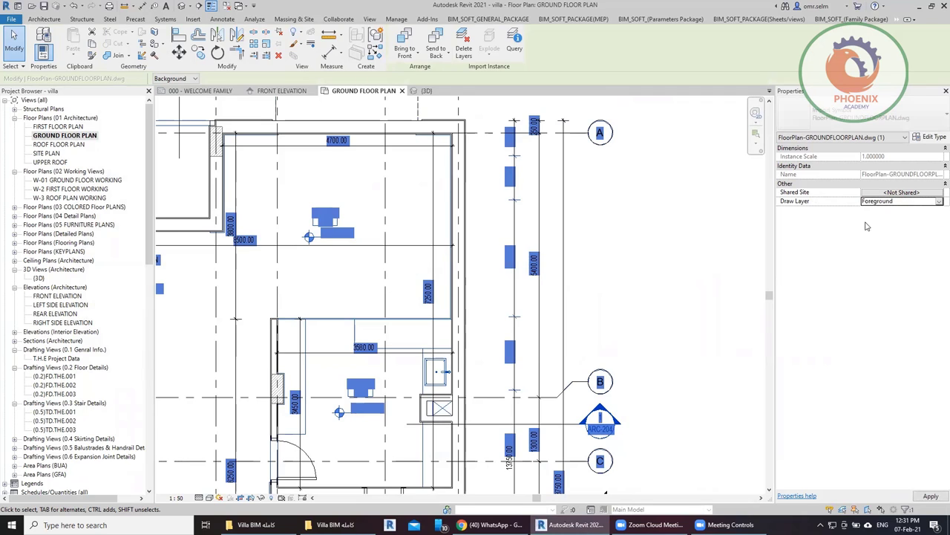
left_click(643, 295)
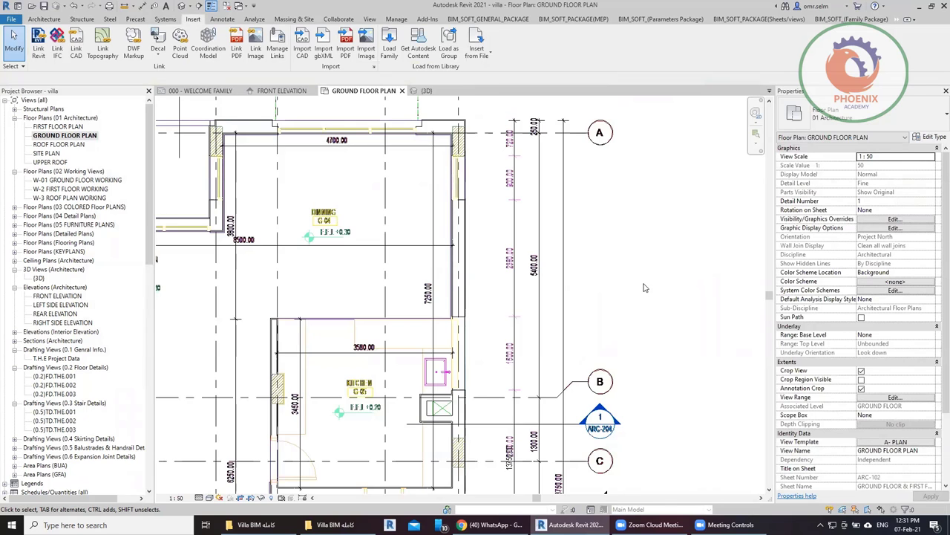
Step: Zoom in to check the right wall and 900 dimension, then frame the whole villa plan
middle_click_drag(645, 288, 641, 322)
scroll(469, 154, "up", 5)
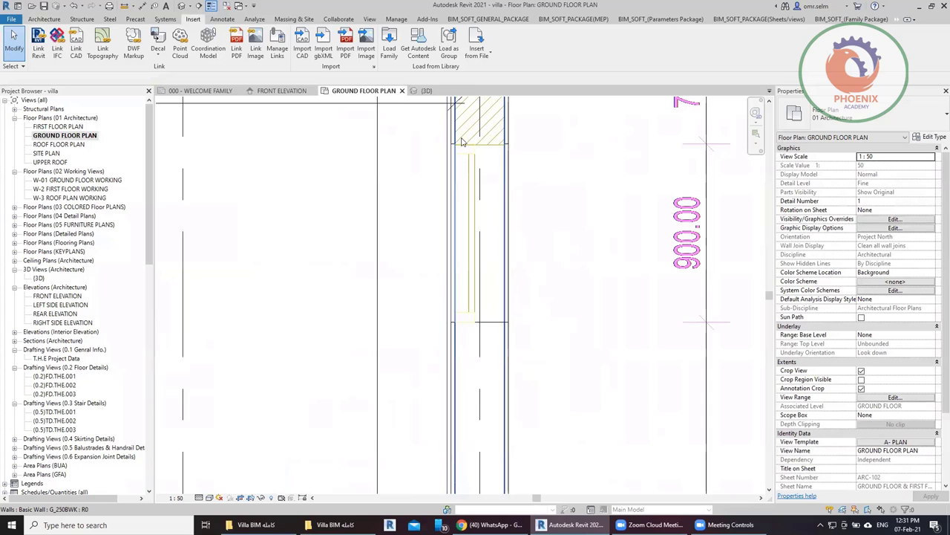
scroll(479, 322, "down", 2)
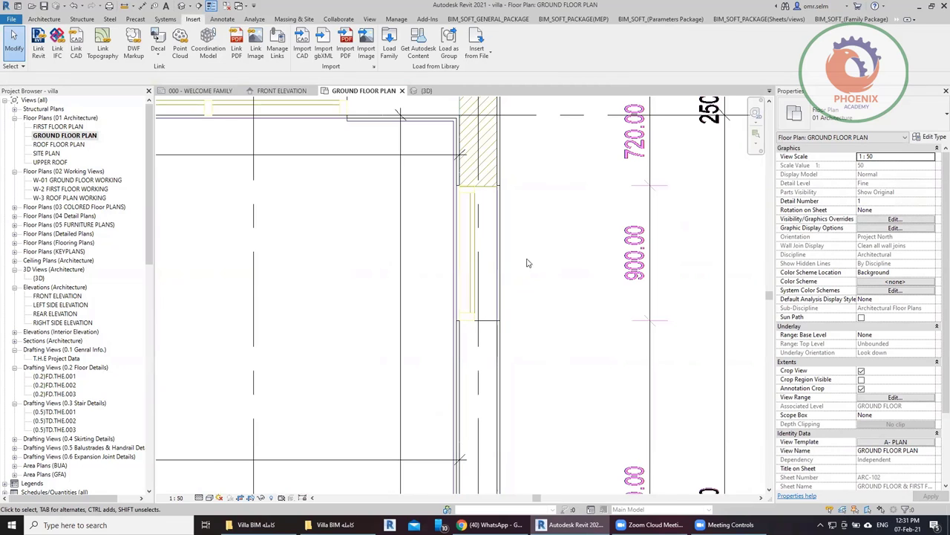
scroll(523, 256, "down", 2)
scroll(522, 279, "down", 2)
scroll(505, 260, "down", 1)
scroll(494, 241, "down", 3)
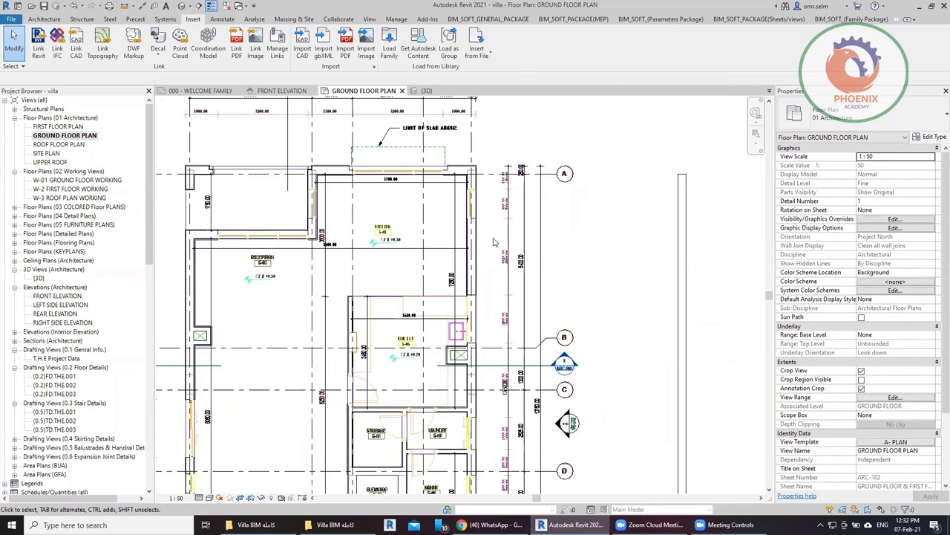
scroll(494, 242, "down", 1)
scroll(520, 223, "down", 1)
mouse_move(542, 185)
middle_mouse_down()
mouse_move(560, 214)
mouse_move(569, 181)
middle_mouse_up()
double_click(260, 202)
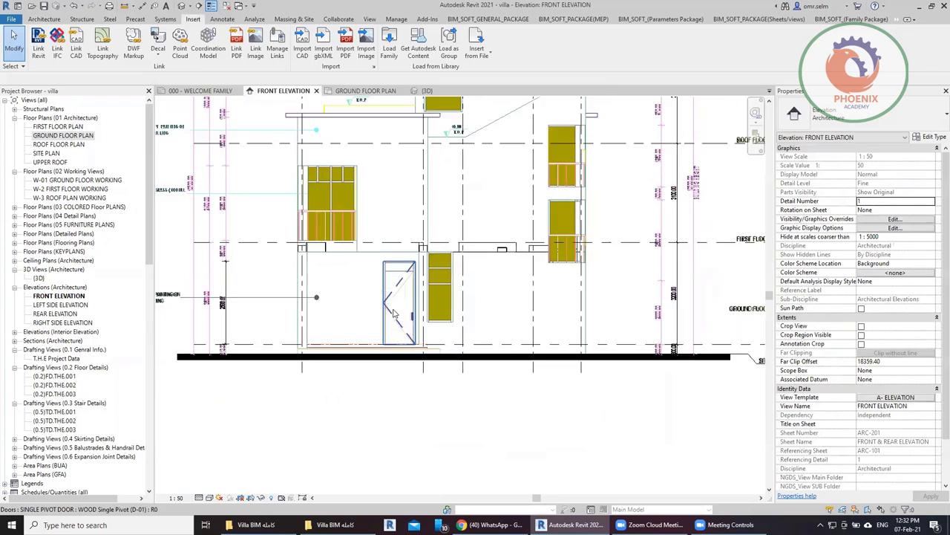
scroll(394, 313, "down", 2)
left_click(393, 313)
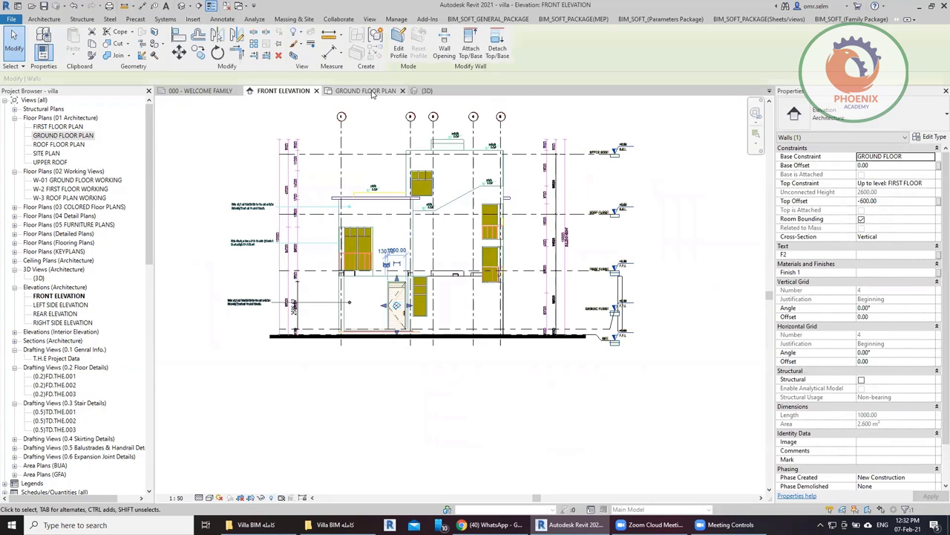
key("ctrl+Tab")
scroll(360, 349, "up", 1)
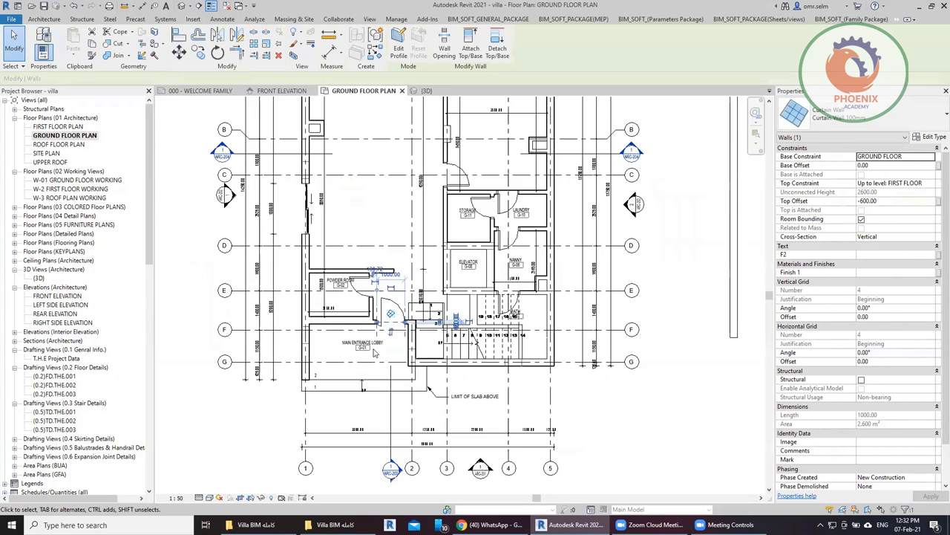
scroll(360, 349, "up", 2)
scroll(360, 349, "up", 2)
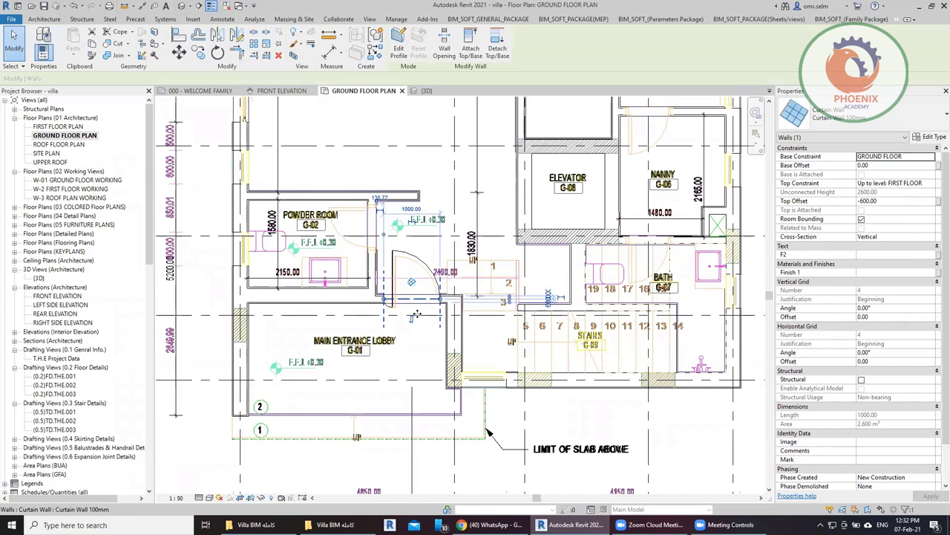
key("Escape")
scroll(394, 326, "down", 3)
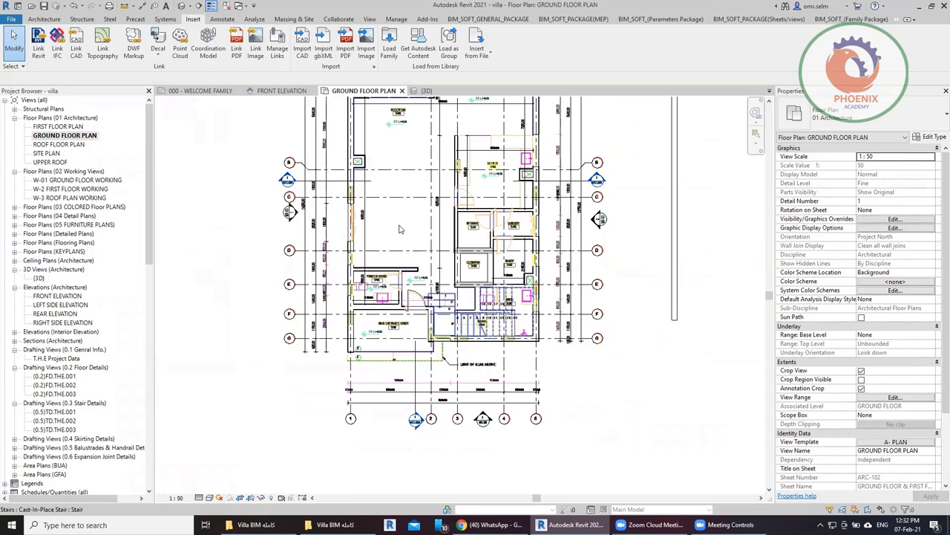
scroll(356, 197, "up", 3, "ctrl")
Step: Unpin and delete the linked ground floor DWG, then bring up Link CAD again
left_click(400, 191)
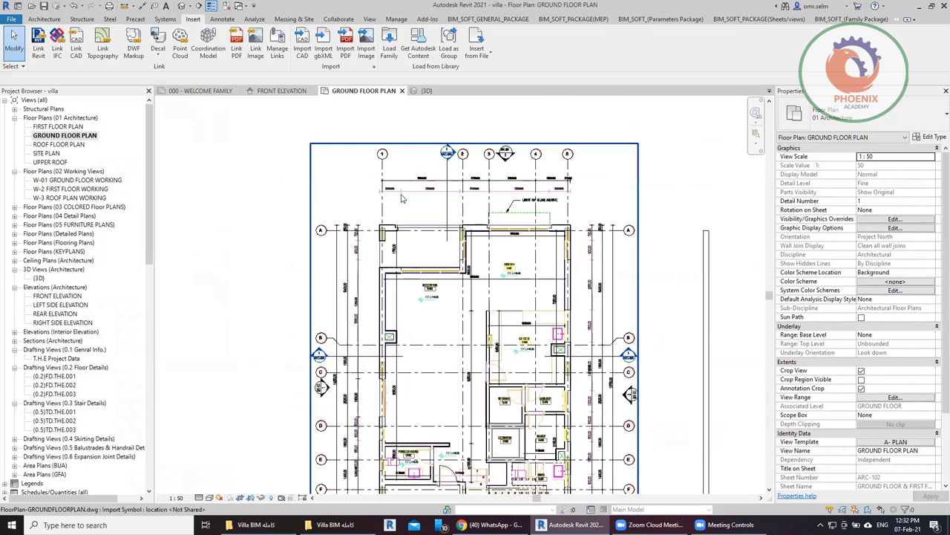
key("Delete")
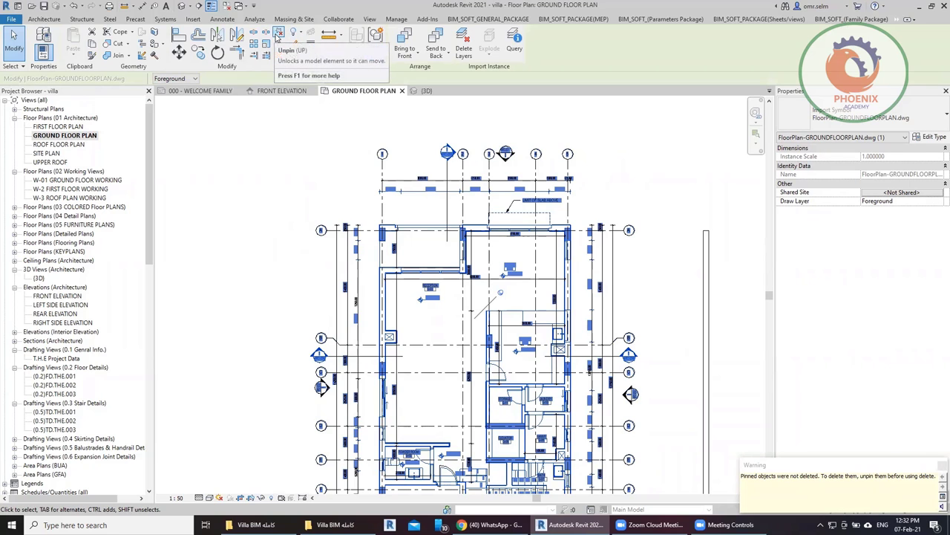
key("Escape")
left_click(278, 199)
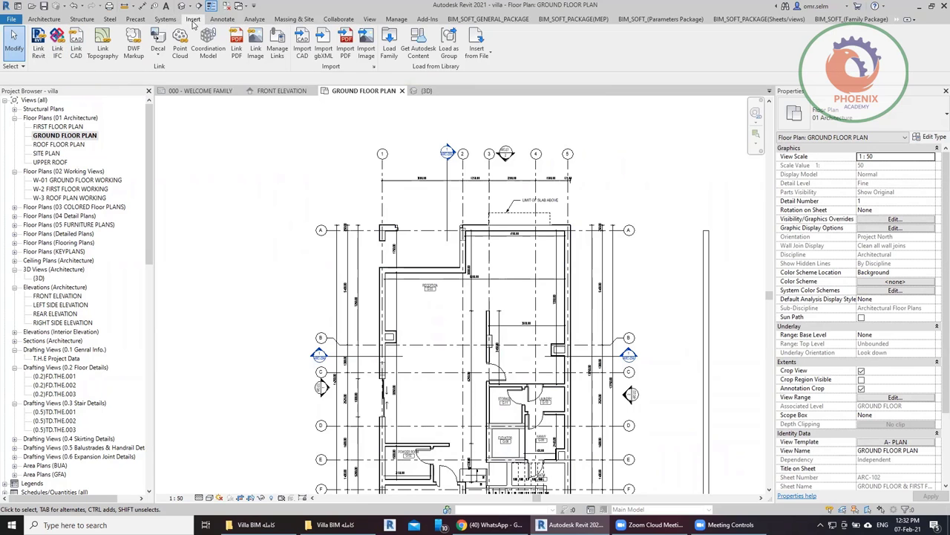
left_click(77, 50)
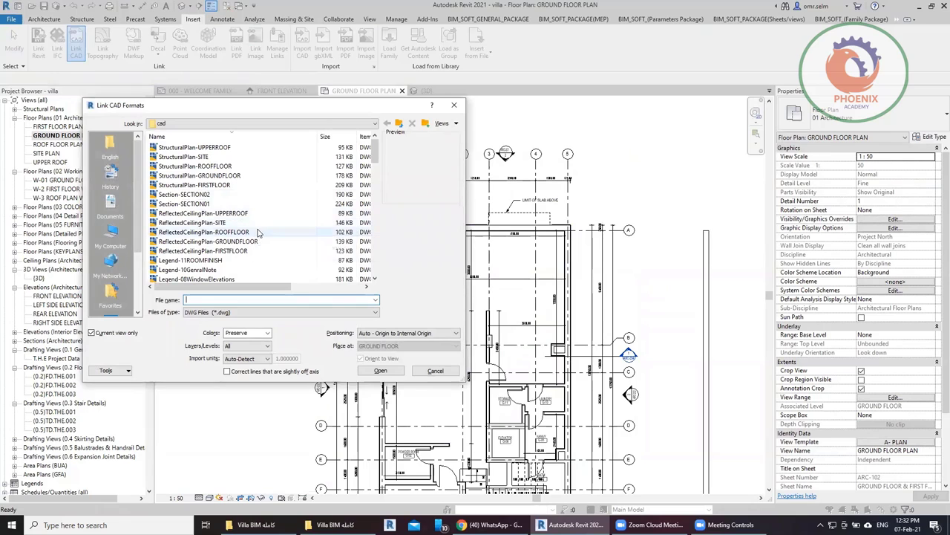
Step: Link FloorPlan-GROUNDFLOORPLAN.dwg into the ground floor plan, current view only, at the internal origin
left_click(216, 270)
scroll(223, 274, "down", 2)
scroll(238, 245, "down", 2)
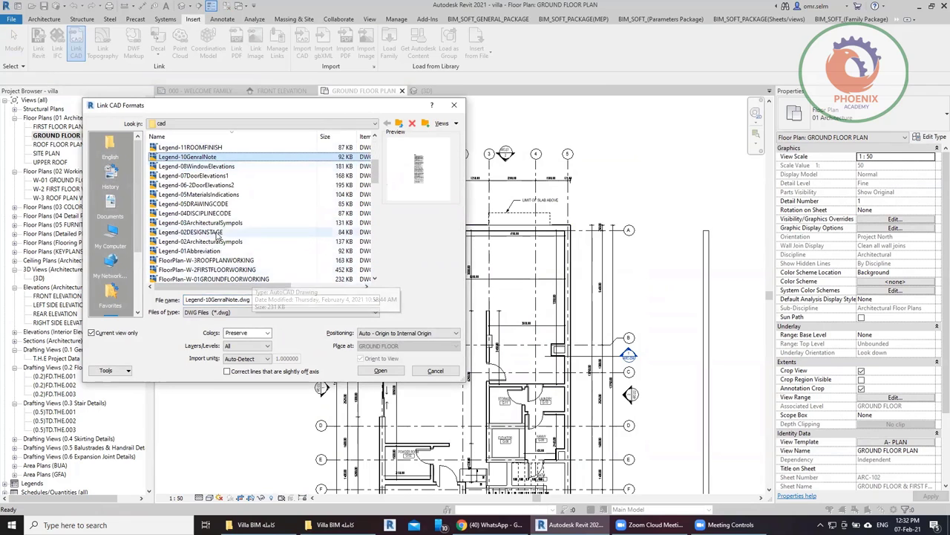
scroll(249, 256, "down", 4)
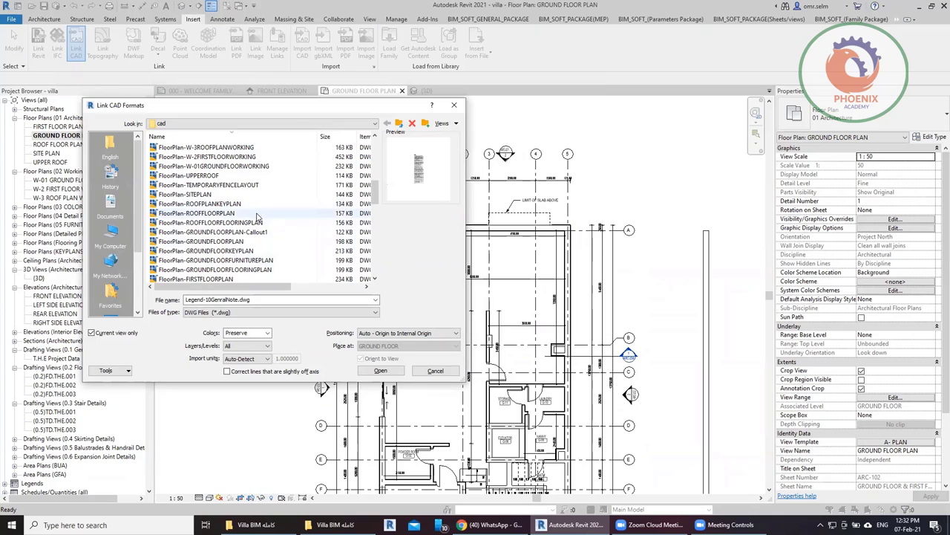
mouse_move(210, 222)
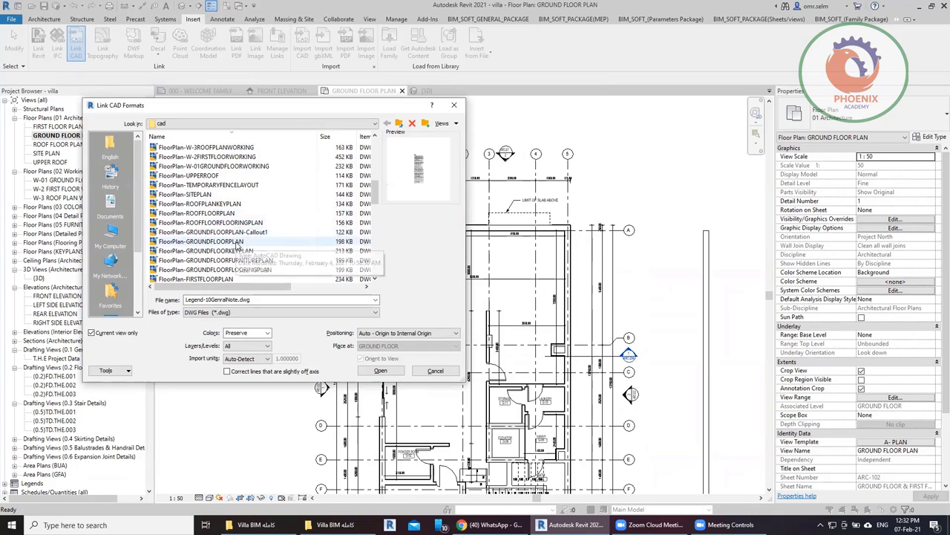
left_click(241, 244)
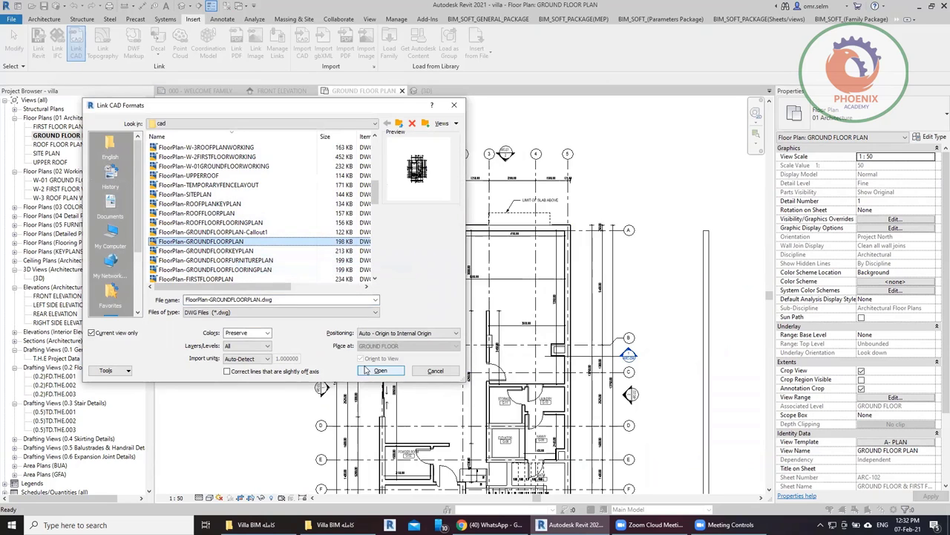
left_click(249, 268)
left_click(237, 243)
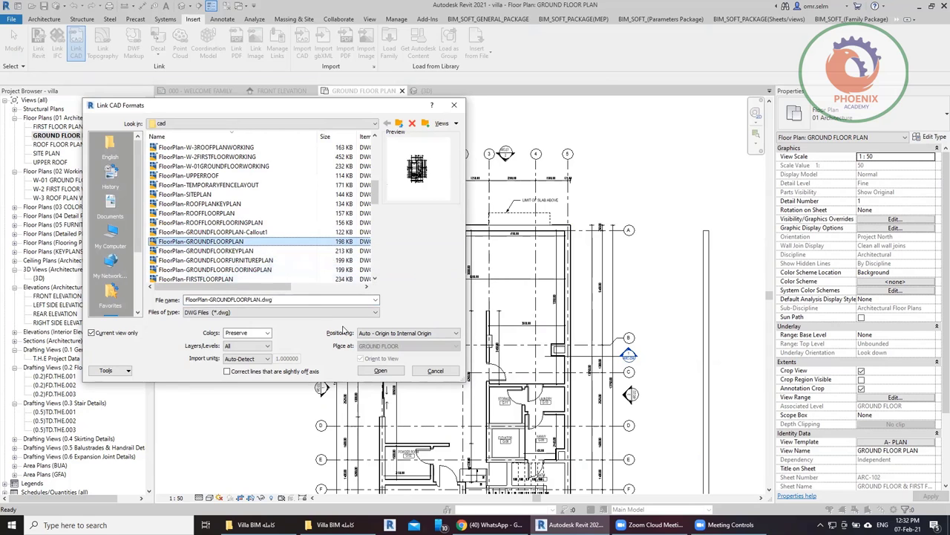
left_click(375, 371)
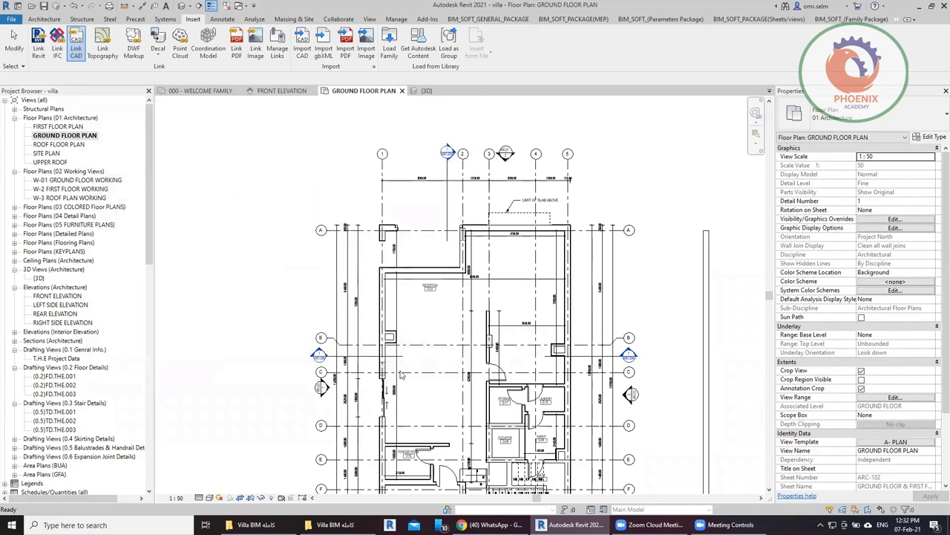
middle_click_drag(602, 299, 515, 240)
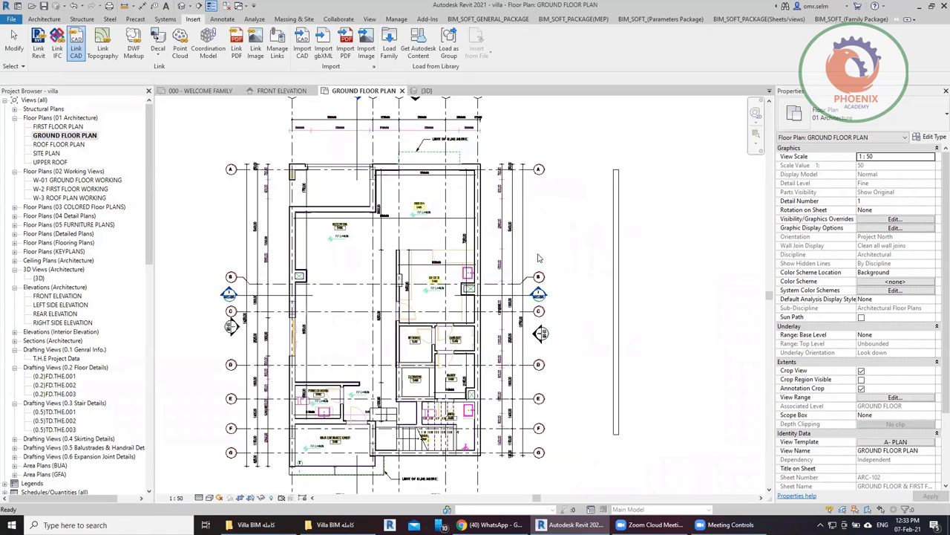
Step: Set the relinked DWG's Draw Layer to Foreground, then deselect it
left_click(329, 136)
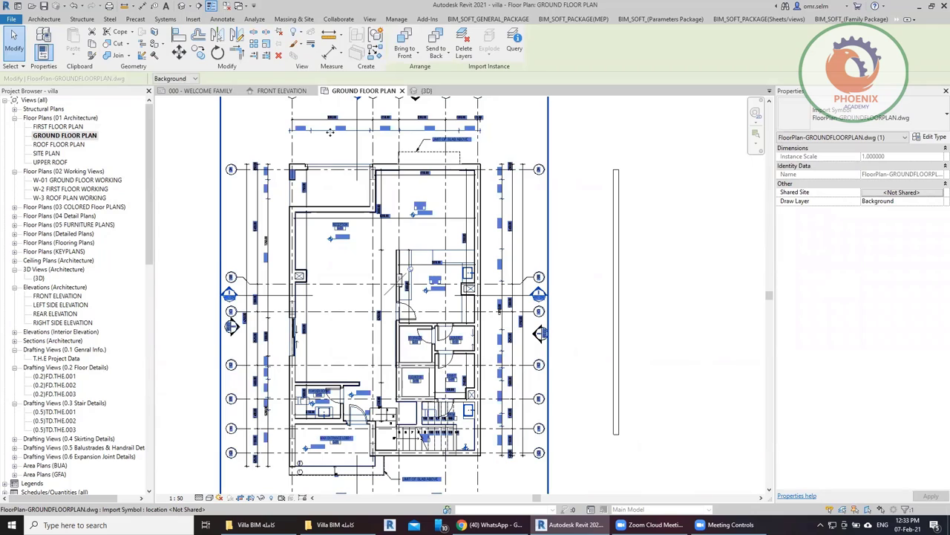
left_click(936, 202)
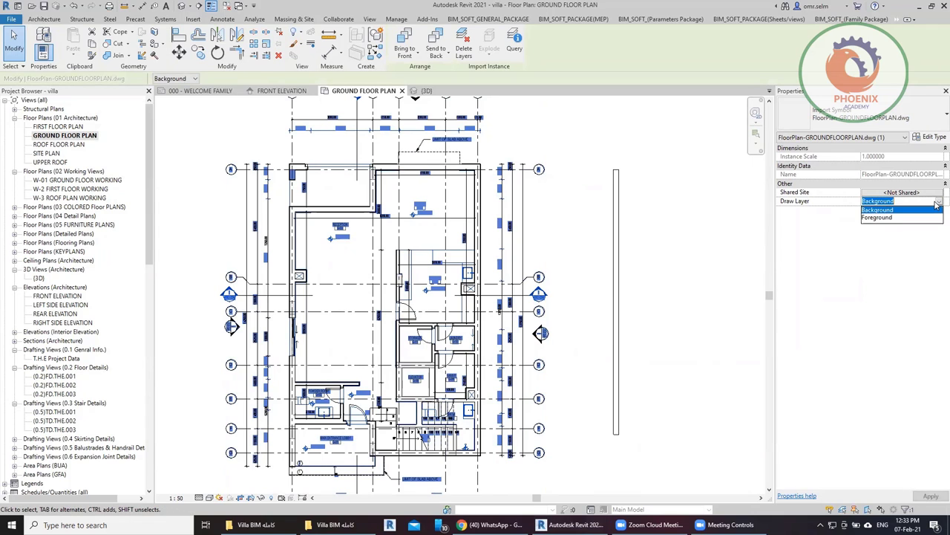
left_click(879, 218)
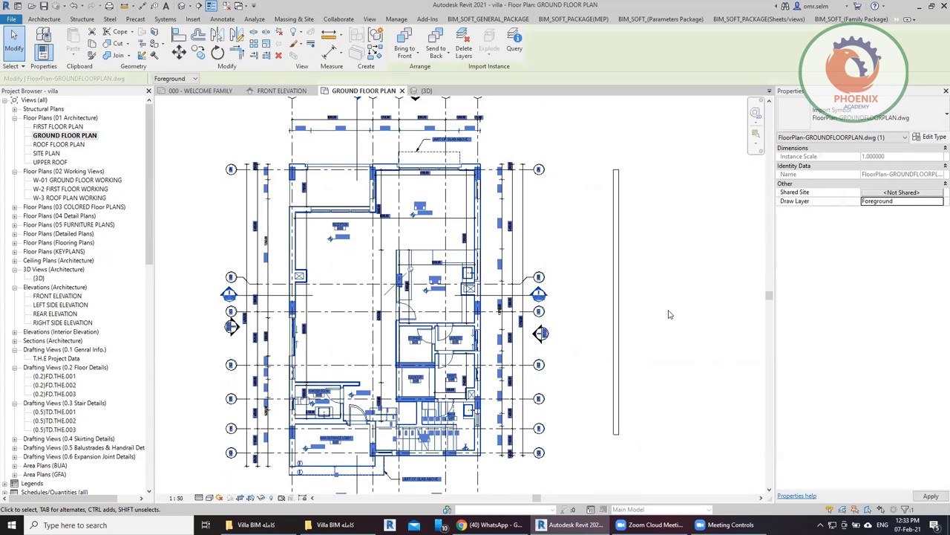
left_click(588, 277)
scroll(416, 357, "up", 2)
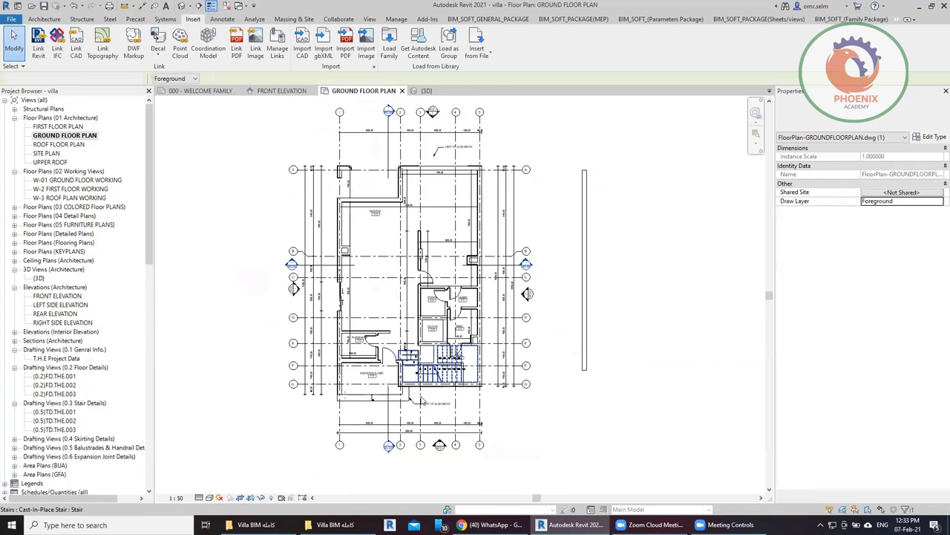
scroll(385, 403, "up", 2)
scroll(385, 403, "up", 2)
scroll(482, 371, "up", 2)
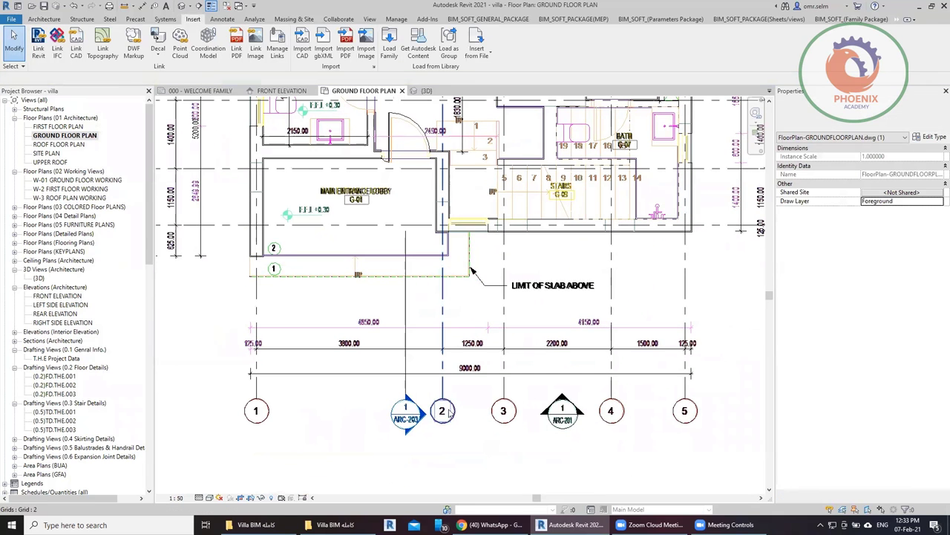
left_click(584, 349)
Step: Inspect the stair and lobby area, glancing at the front elevation before returning
scroll(583, 350, "up", 2)
scroll(383, 227, "up", 2)
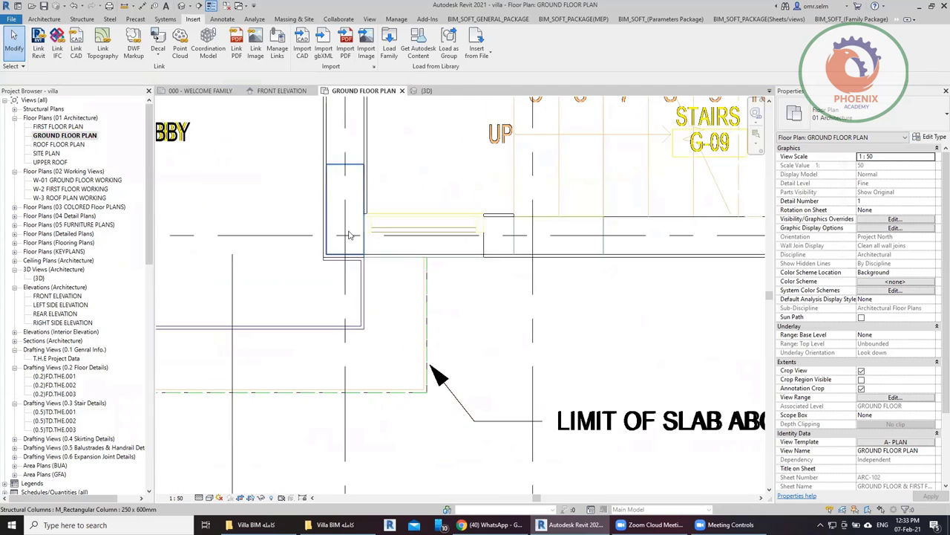
scroll(531, 272, "down", 1)
scroll(556, 283, "down", 2)
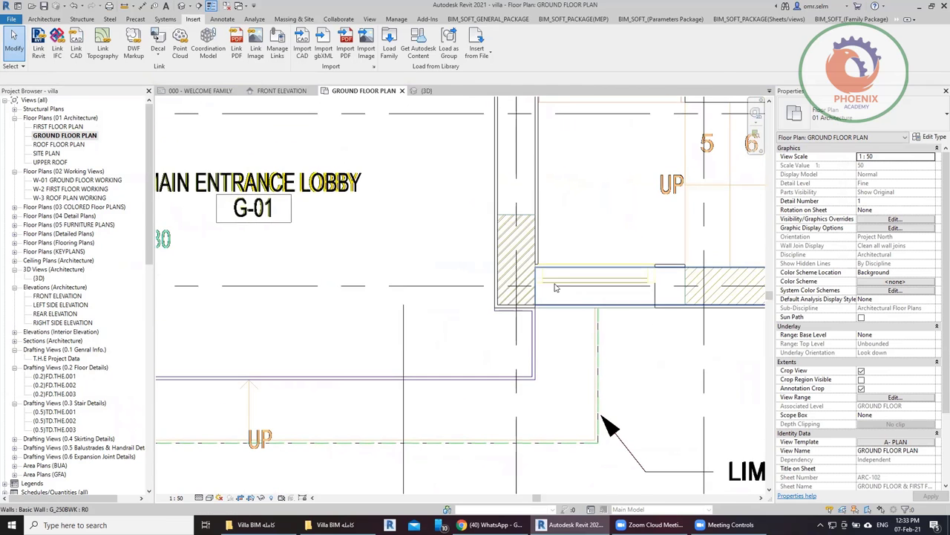
scroll(584, 287, "down", 1)
mouse_move(416, 267)
middle_mouse_down()
mouse_move(246, 351)
mouse_move(170, 354)
middle_mouse_up()
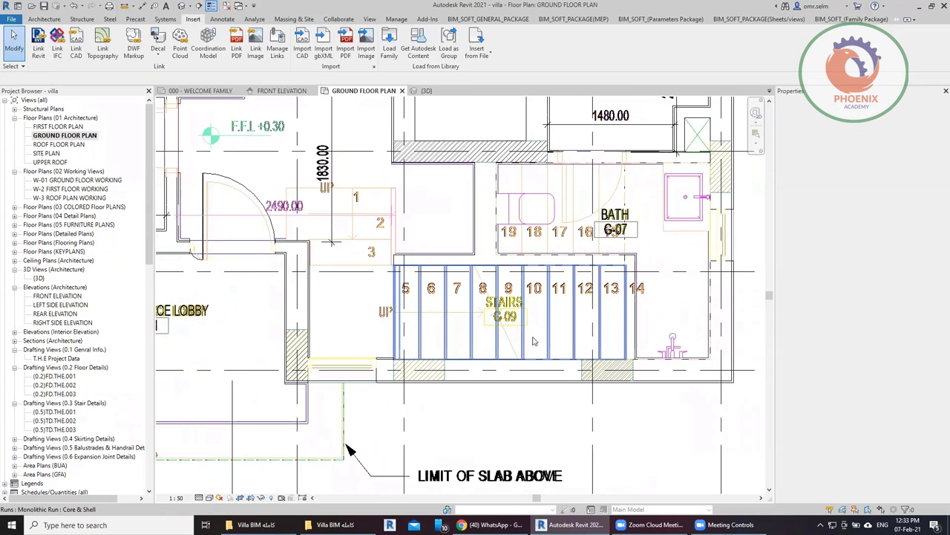
scroll(532, 340, "down", 2)
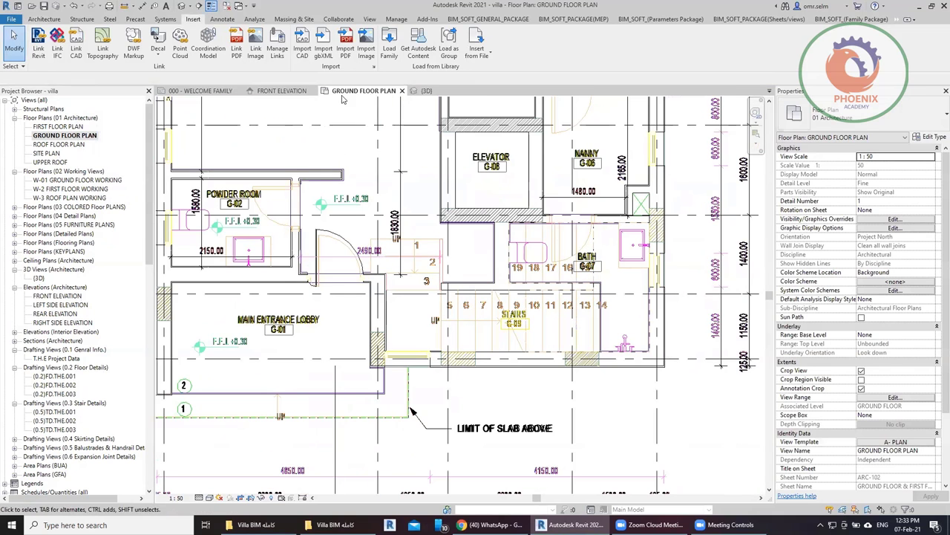
left_click(272, 91)
scroll(427, 314, "up", 2)
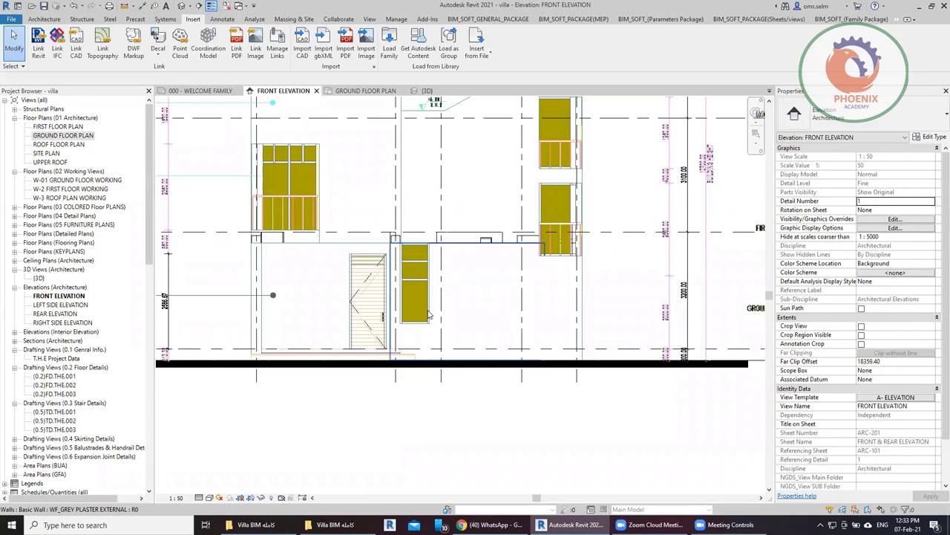
left_click(368, 90)
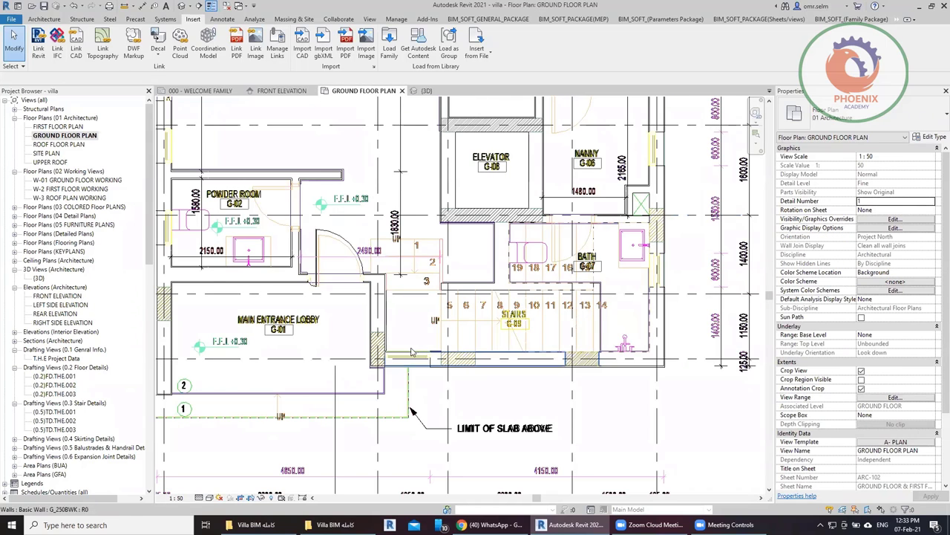
Step: Draw a 780 mm Curtain Wall 100mm from the stair wall corner, then view the front elevation
left_click(43, 21)
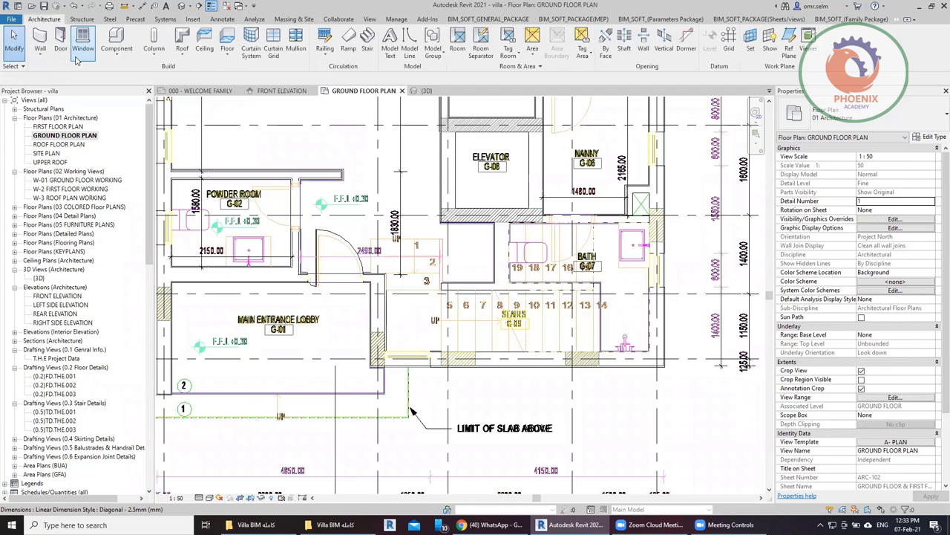
left_click(40, 60)
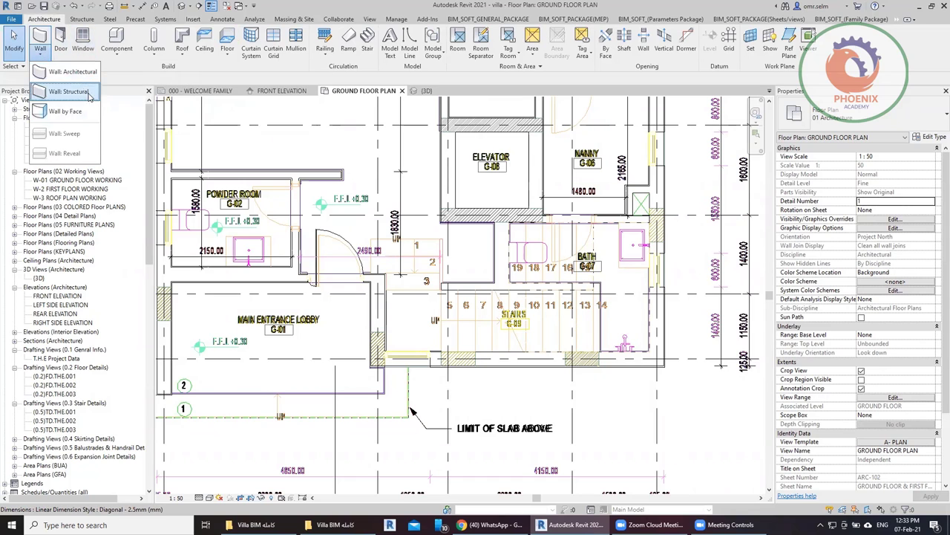
left_click(81, 78)
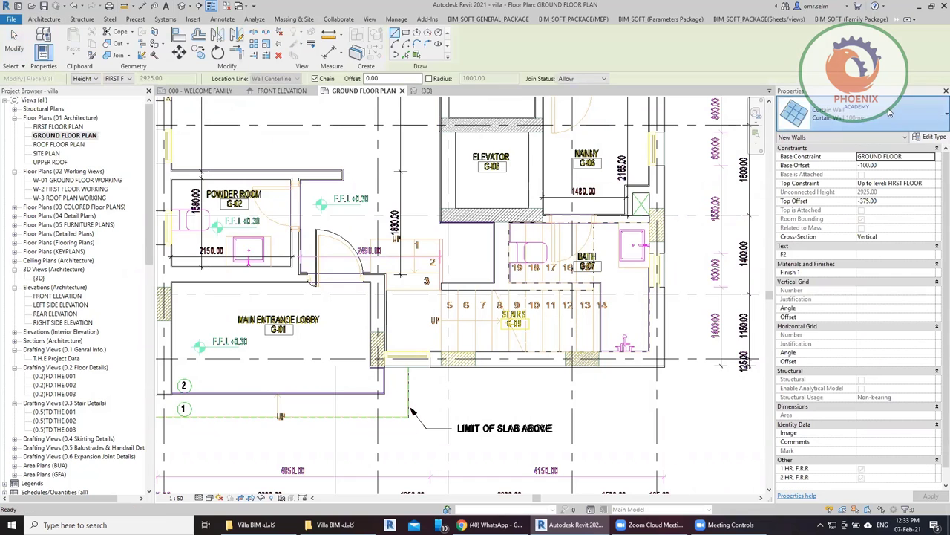
left_click(884, 115)
left_click(820, 246)
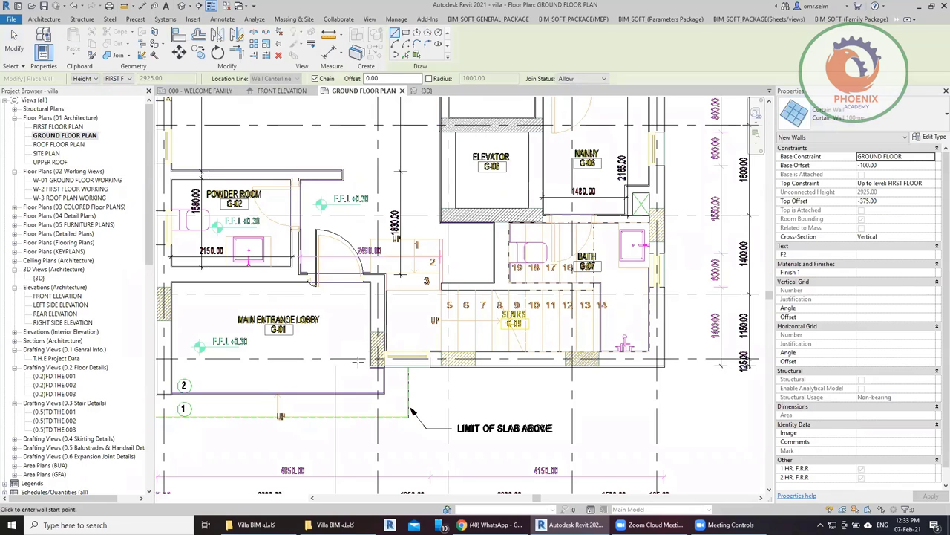
scroll(417, 364, "up", 1)
scroll(415, 360, "up", 4)
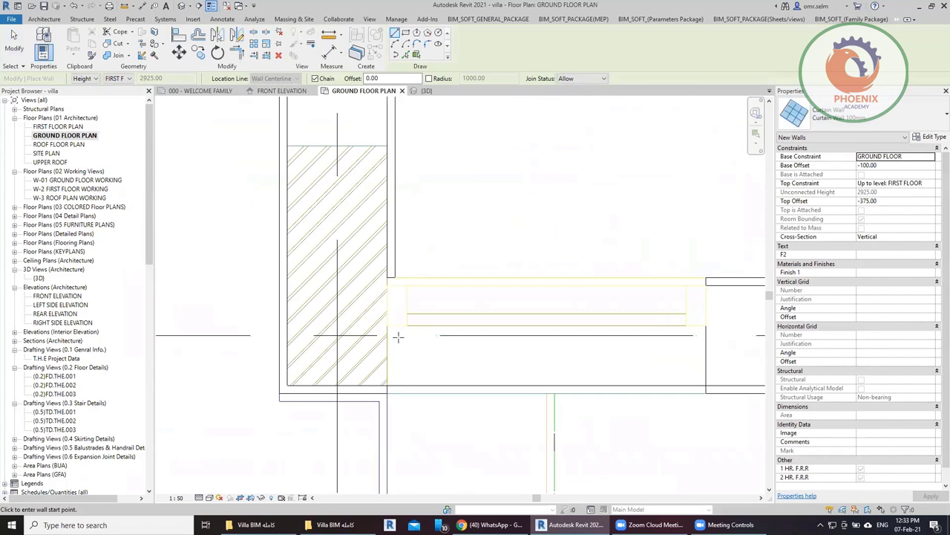
left_click(392, 335)
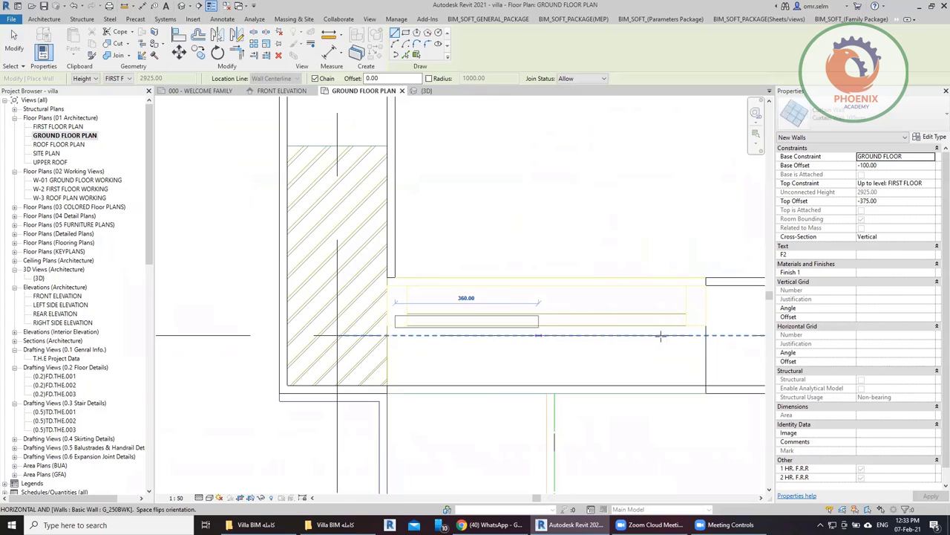
left_click(704, 334)
key("Escape")
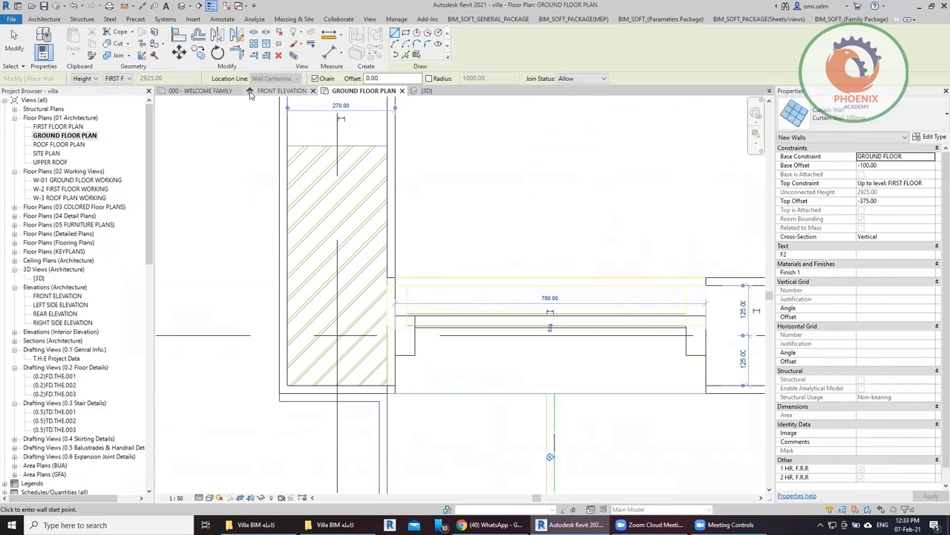
left_click(253, 90)
Step: Drag the curtain wall's bottom up to a 764.59 base offset, leaving 2060.41 height
scroll(431, 319, "up", 3)
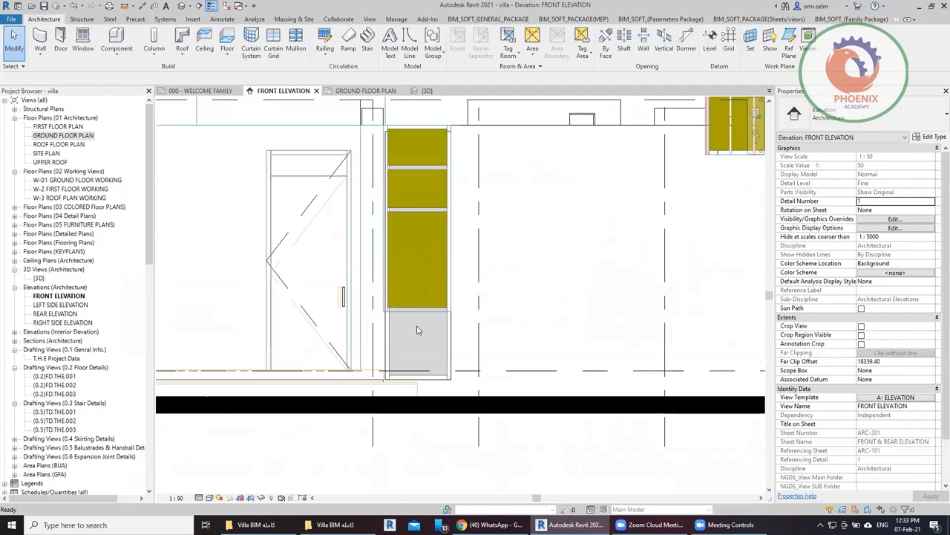
left_click(420, 257)
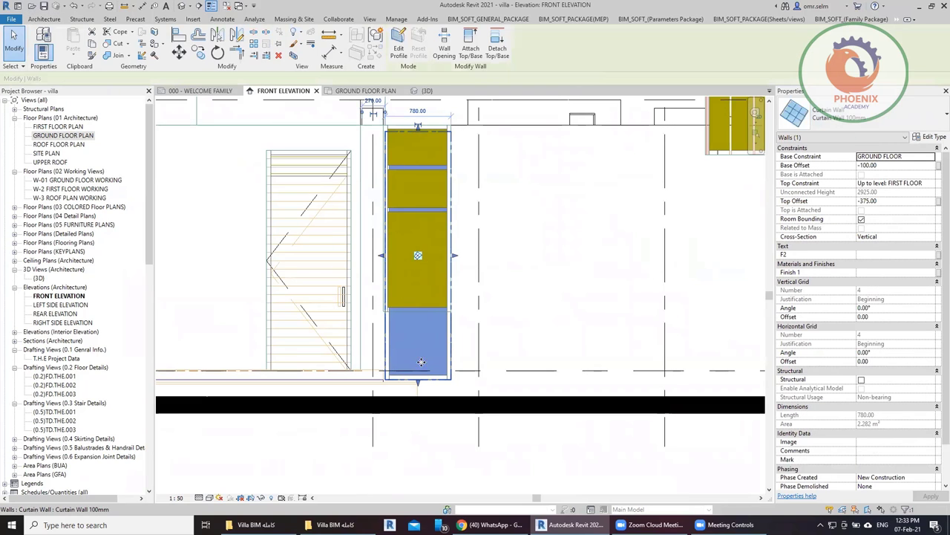
left_click_drag(418, 382, 427, 308)
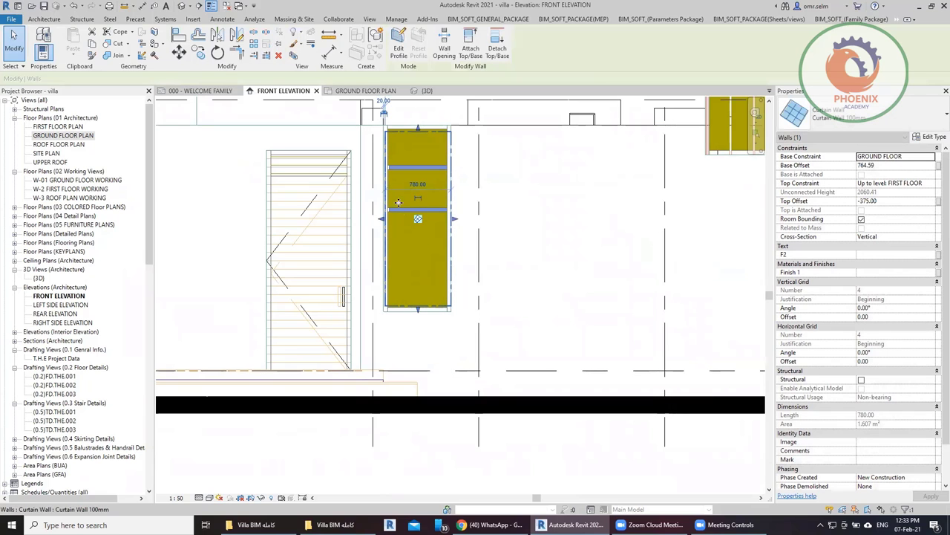
scroll(389, 259, "down", 3)
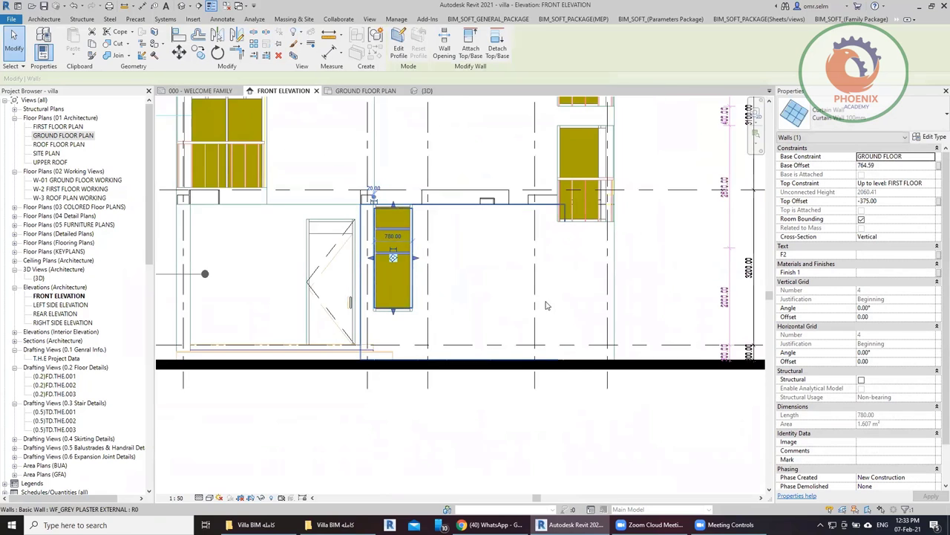
scroll(450, 333, "up", 2)
scroll(458, 328, "down", 2)
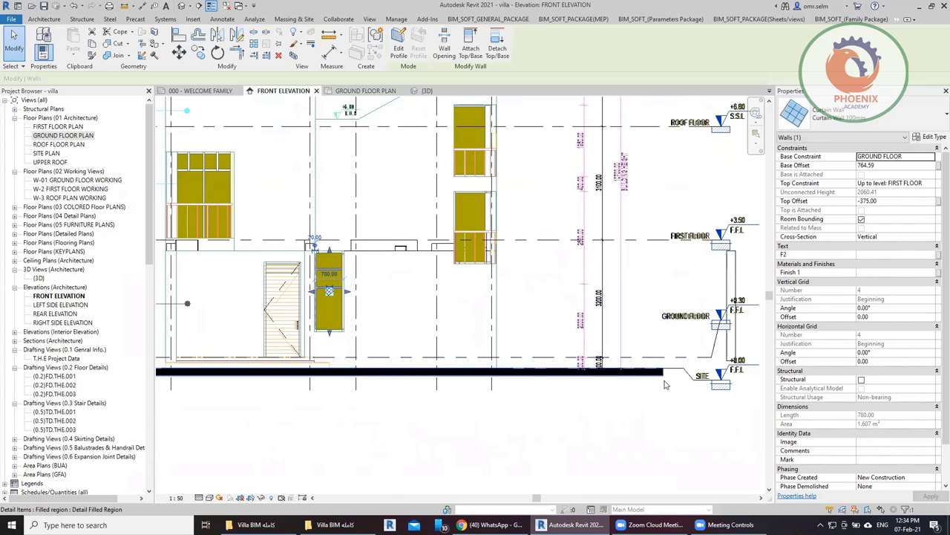
scroll(682, 386, "up", 3)
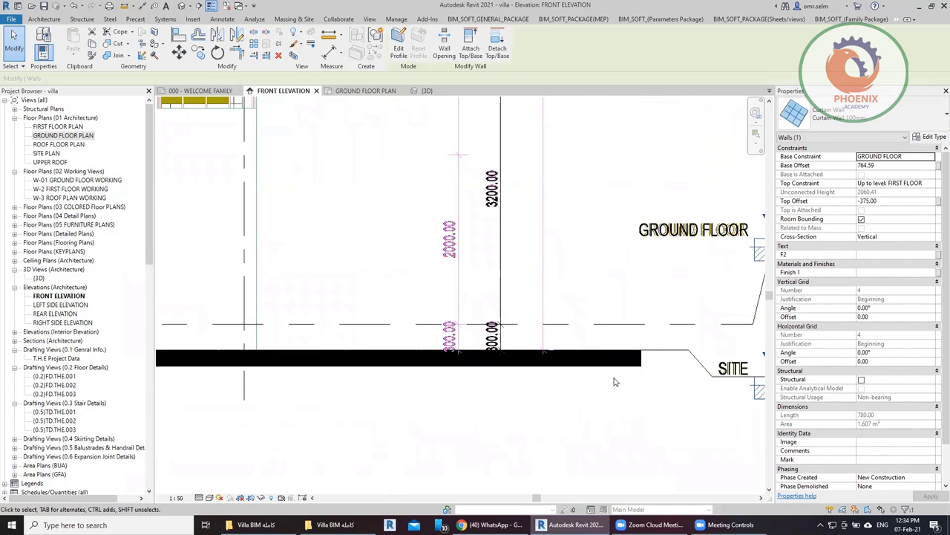
Step: Add an aligned dimension (200.00) between the two slab edges near the floor
key("i")
left_click(615, 366)
left_click(605, 351)
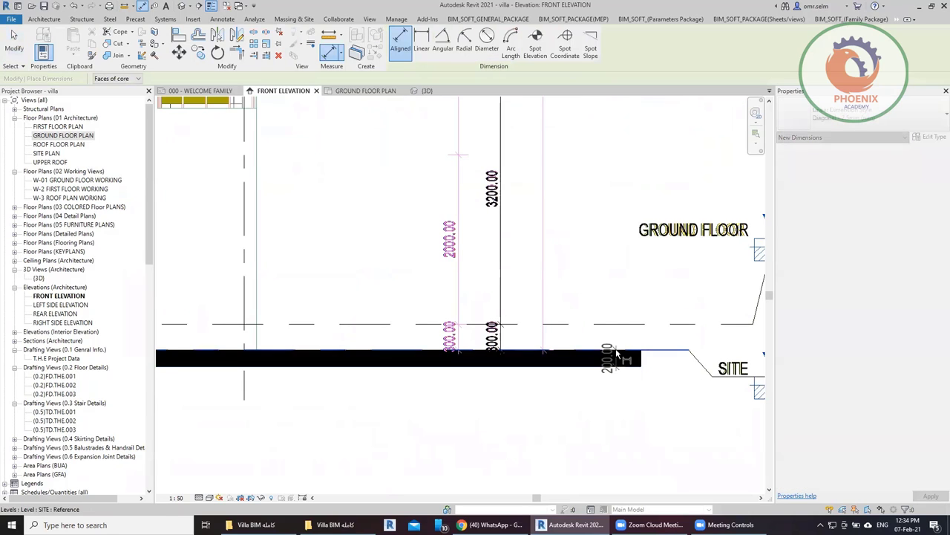
left_click(623, 296)
scroll(637, 401, "down", 3)
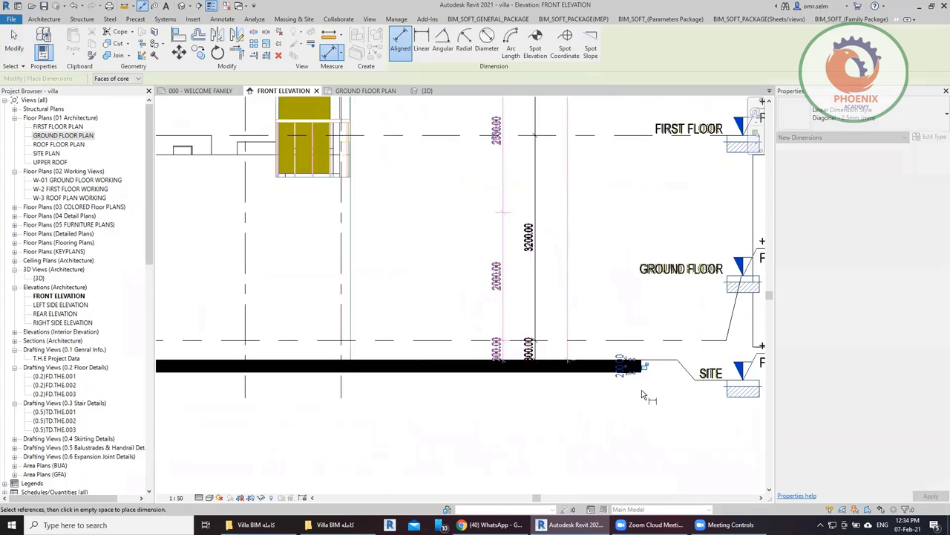
scroll(519, 380, "up", 2)
scroll(530, 381, "up", 2)
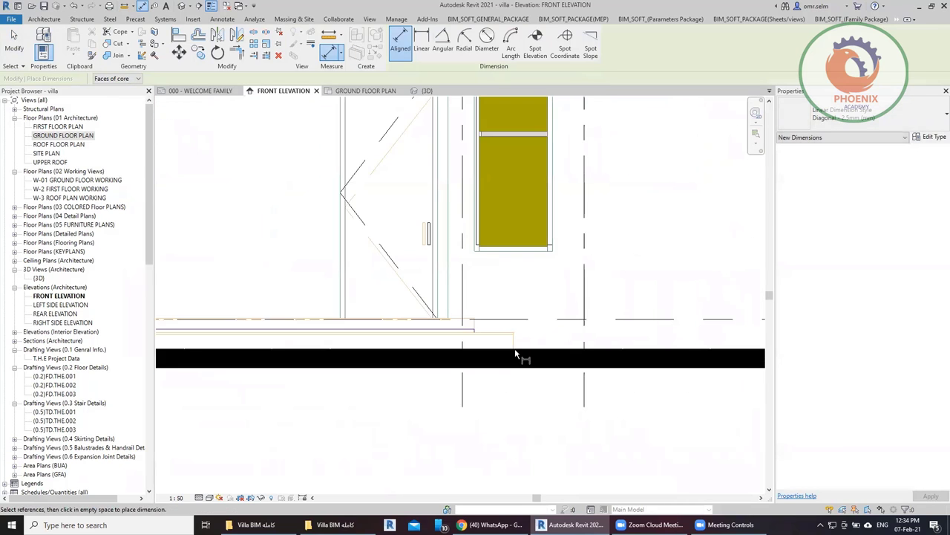
scroll(512, 349, "up", 2)
Step: Add a 146.67 aligned dimension for the step offset near the floor
left_click(496, 314)
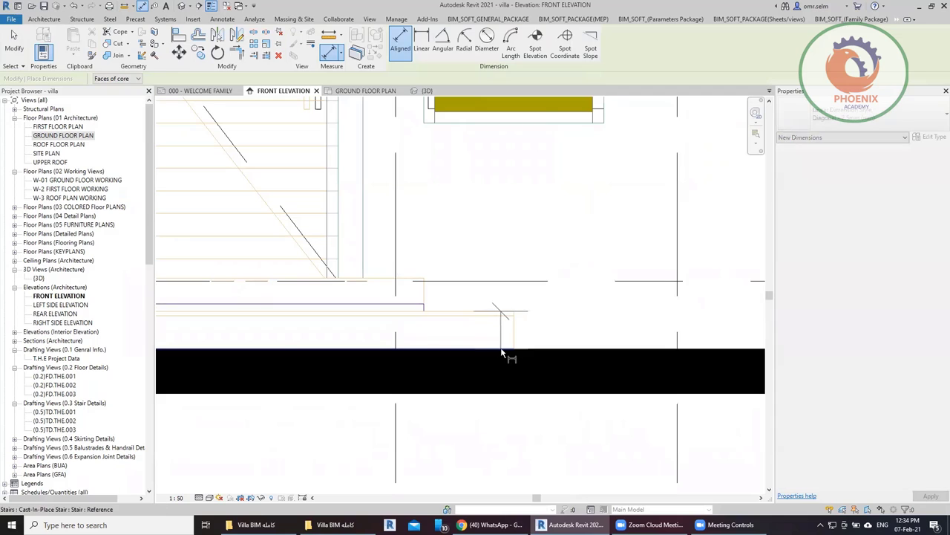
left_click(603, 335)
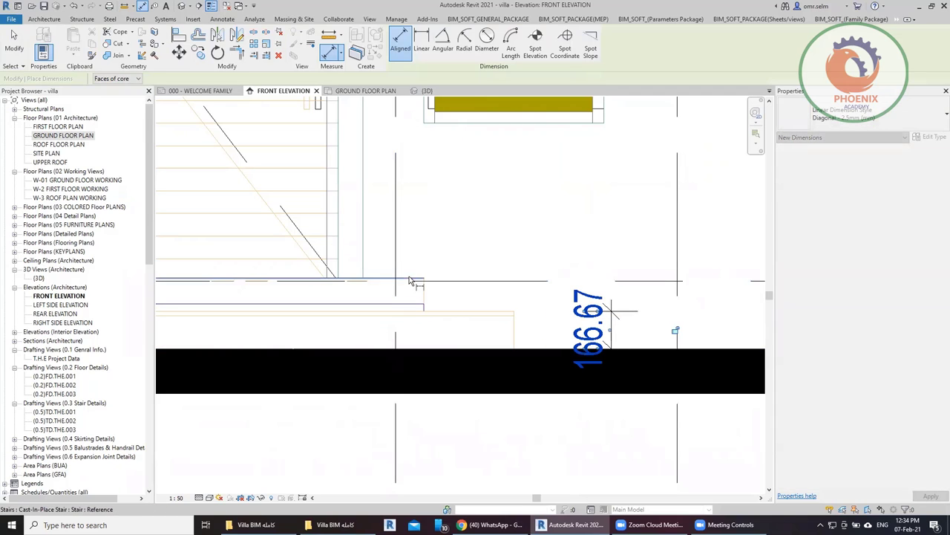
left_click(413, 310)
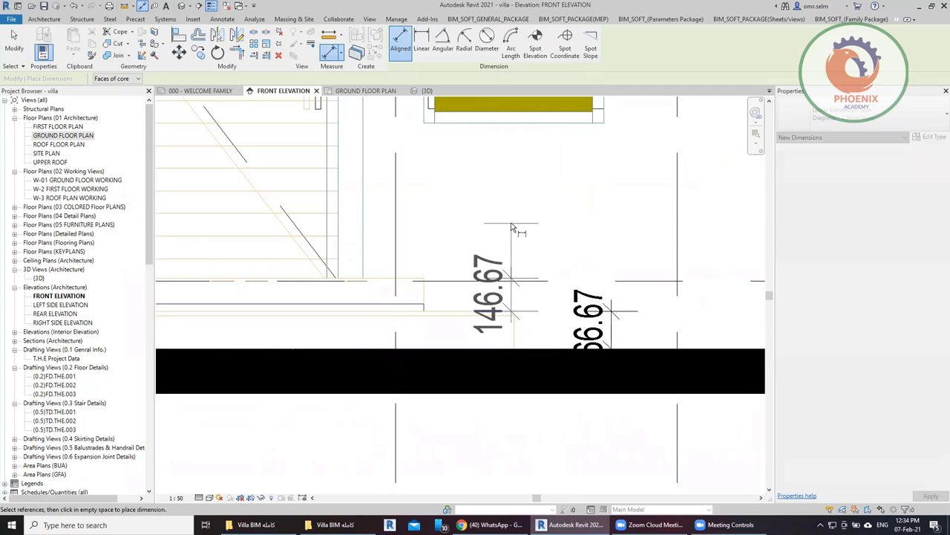
left_click(512, 282)
scroll(461, 279, "down", 2)
scroll(452, 420, "down", 2)
key("Escape")
key("Escape")
scroll(449, 412, "down", 1)
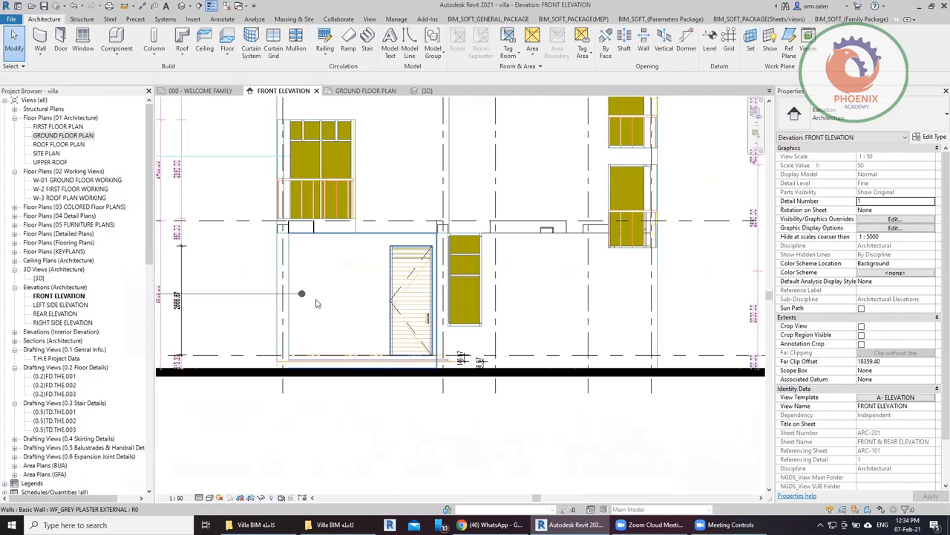
Step: Open LEFT SIDE ELEVATION and link Elevation-LEFTSIDEELEVATION.dwg into it
double_click(68, 305)
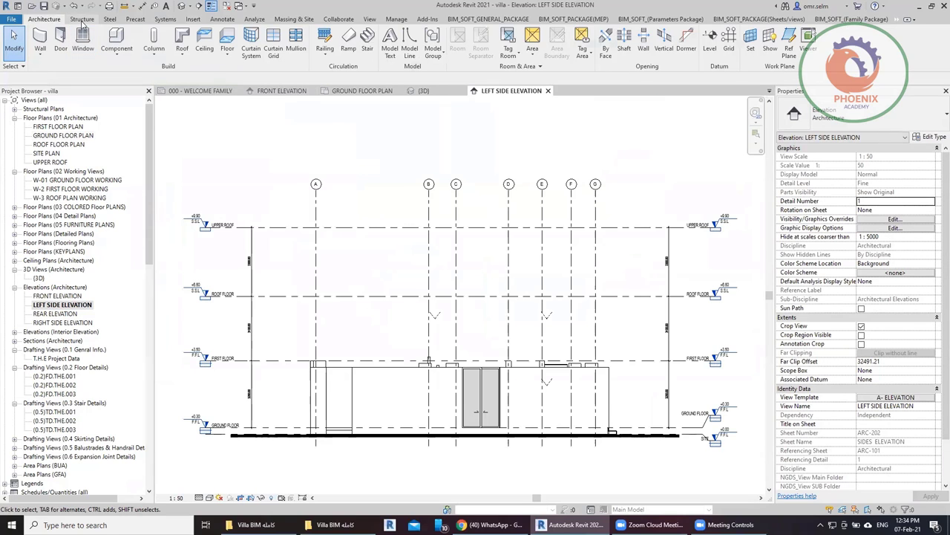
left_click(193, 20)
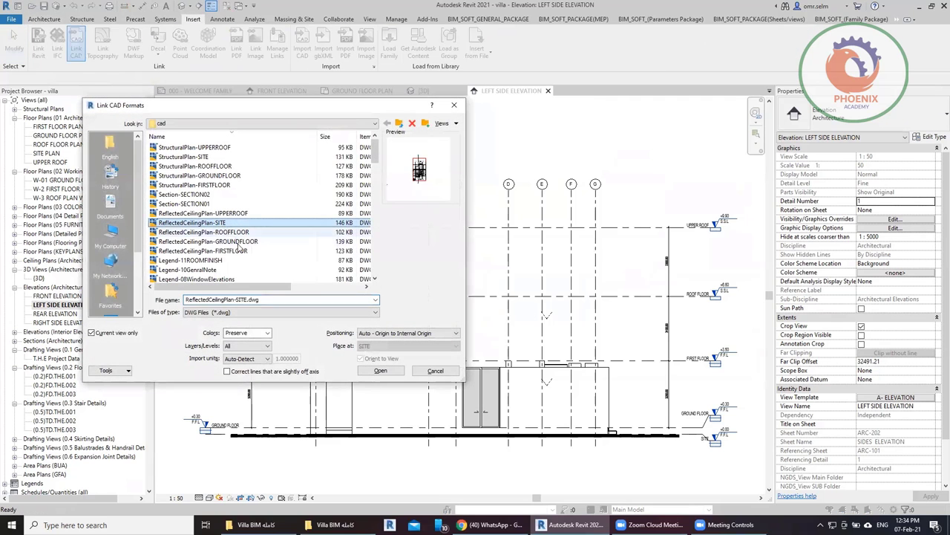
scroll(239, 250, "down", 4)
scroll(234, 248, "down", 3)
scroll(226, 247, "down", 3)
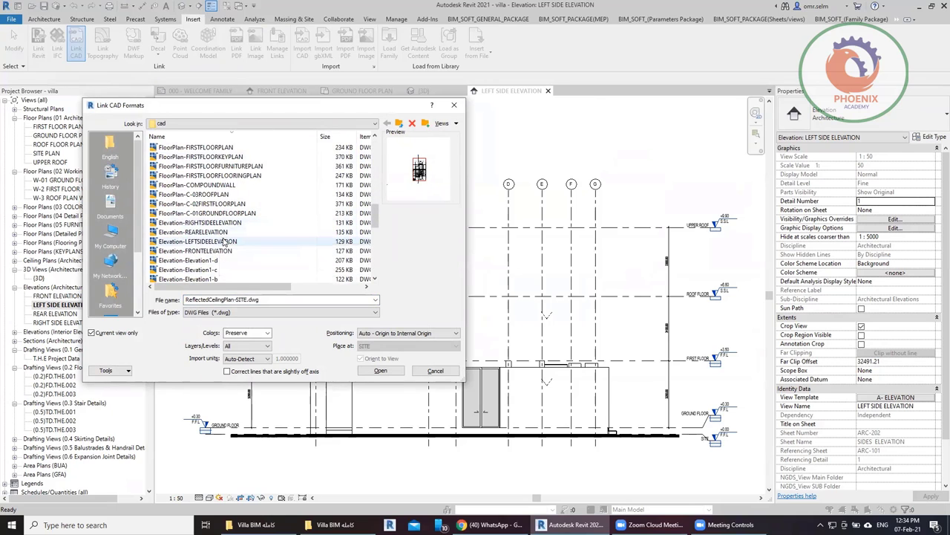
left_click(223, 242)
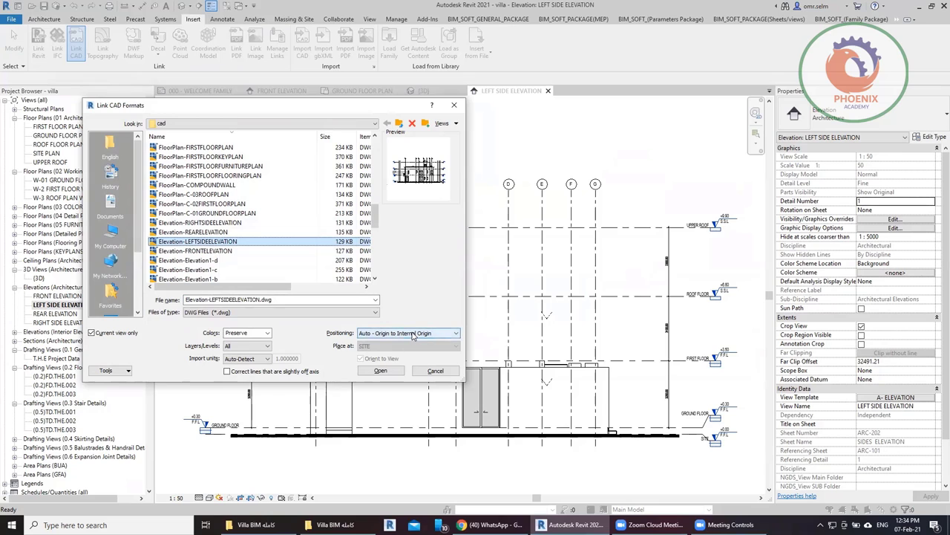
left_click(380, 371)
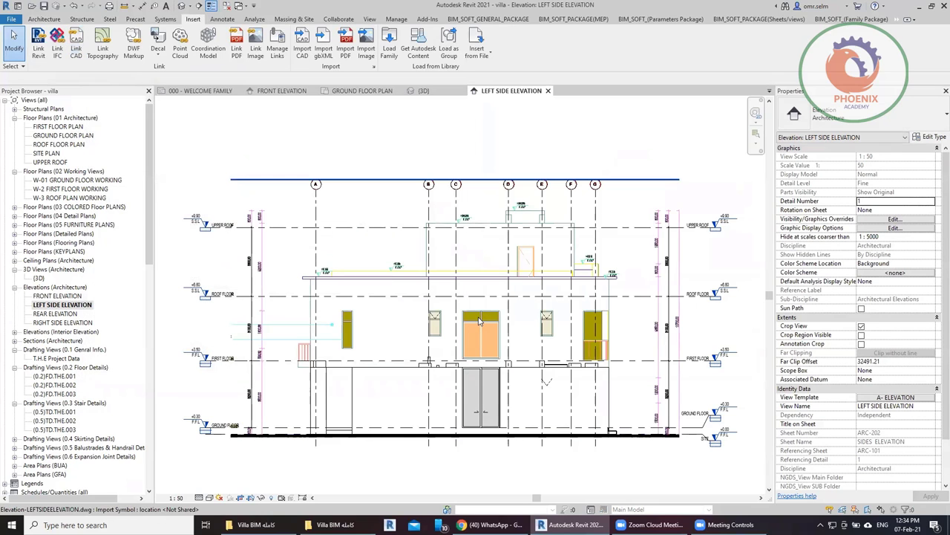
Step: Set the linked left side elevation DWG's Draw Layer to Foreground, then deselect it
left_click(479, 321)
left_click(938, 201)
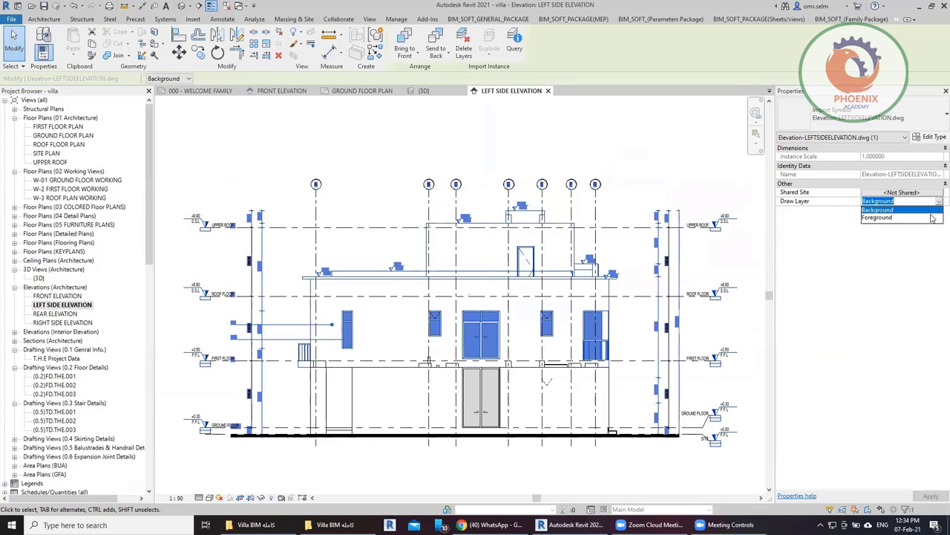
left_click(903, 210)
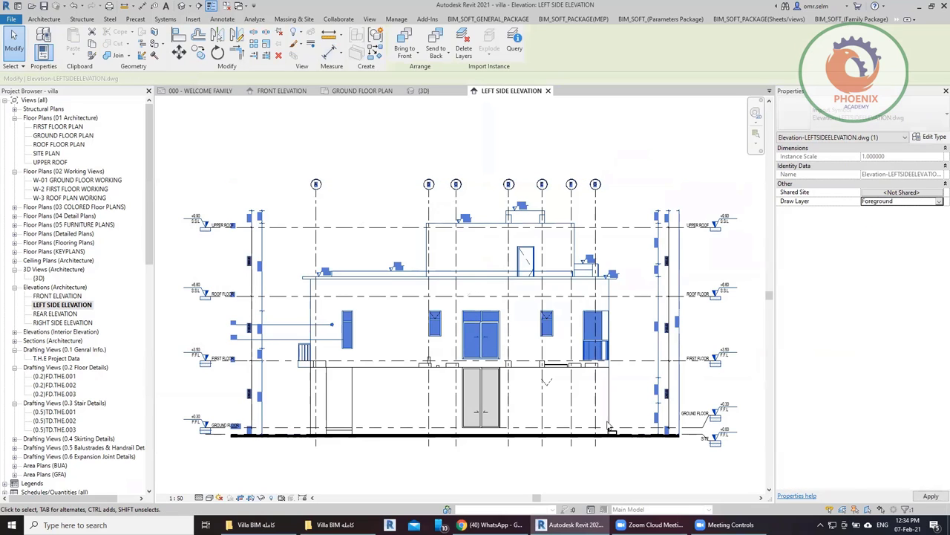
left_click(264, 468)
Step: Zoom around to compare doors and windows, selecting the central ground-floor door
scroll(314, 376, "up", 2)
scroll(512, 394, "up", 1)
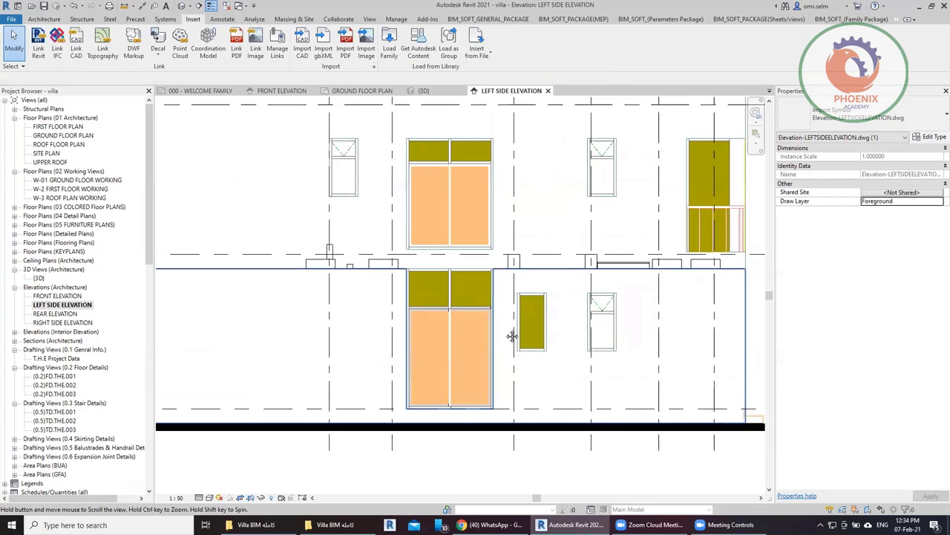
scroll(416, 349, "up", 2)
scroll(394, 317, "down", 2)
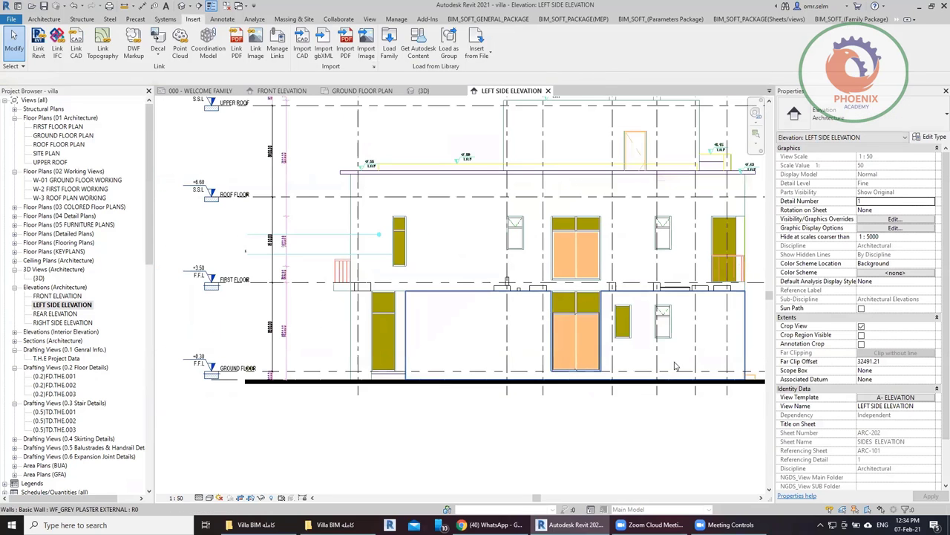
scroll(651, 314, "up", 2)
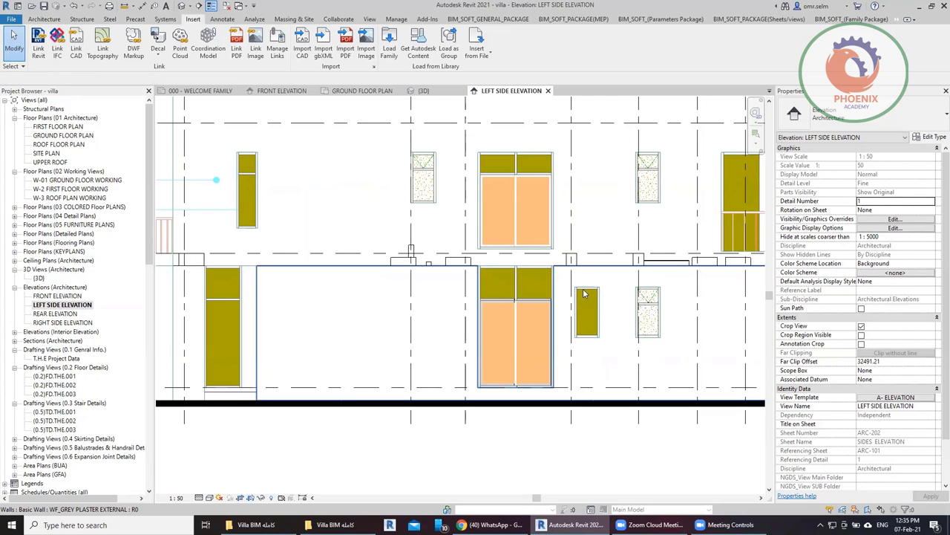
scroll(327, 306, "down", 1)
scroll(349, 293, "down", 2)
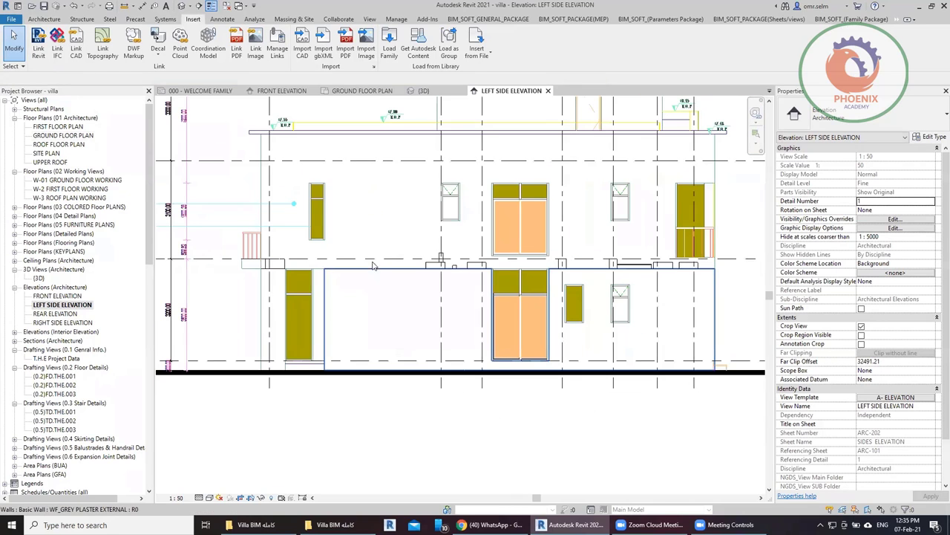
left_click(520, 320)
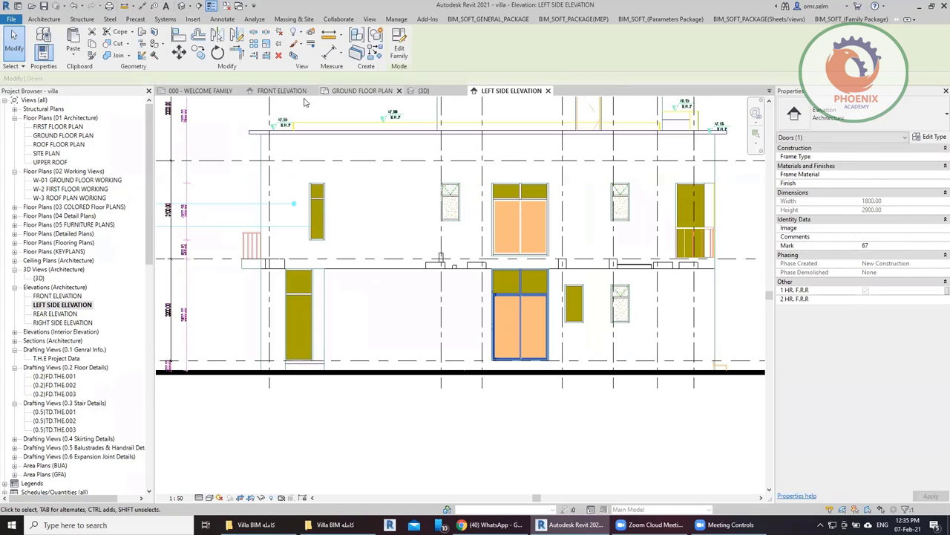
left_click(349, 90)
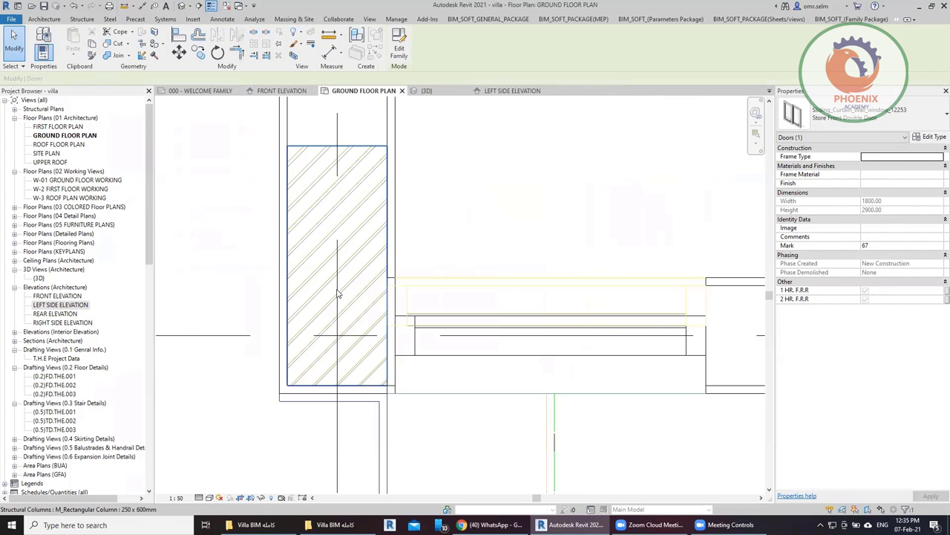
scroll(368, 286, "down", 2)
scroll(367, 286, "down", 2)
scroll(368, 312, "down", 2)
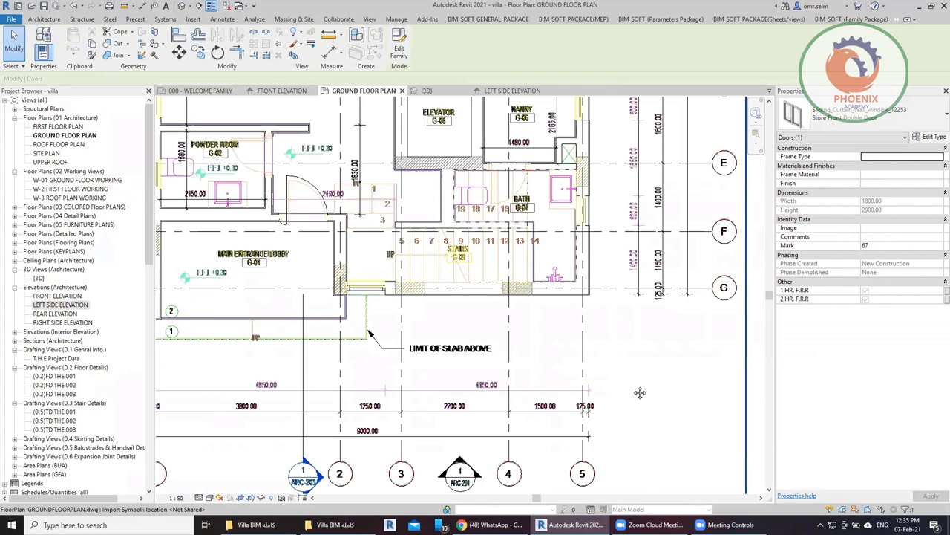
scroll(520, 356, "down", 2)
scroll(628, 378, "down", 1)
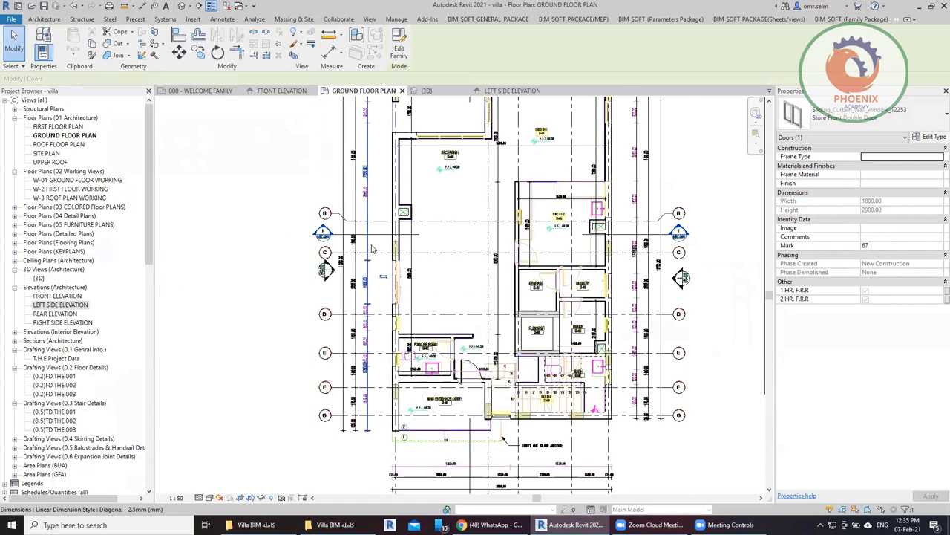
scroll(378, 252, "up", 2)
scroll(389, 261, "up", 2)
left_click(407, 258)
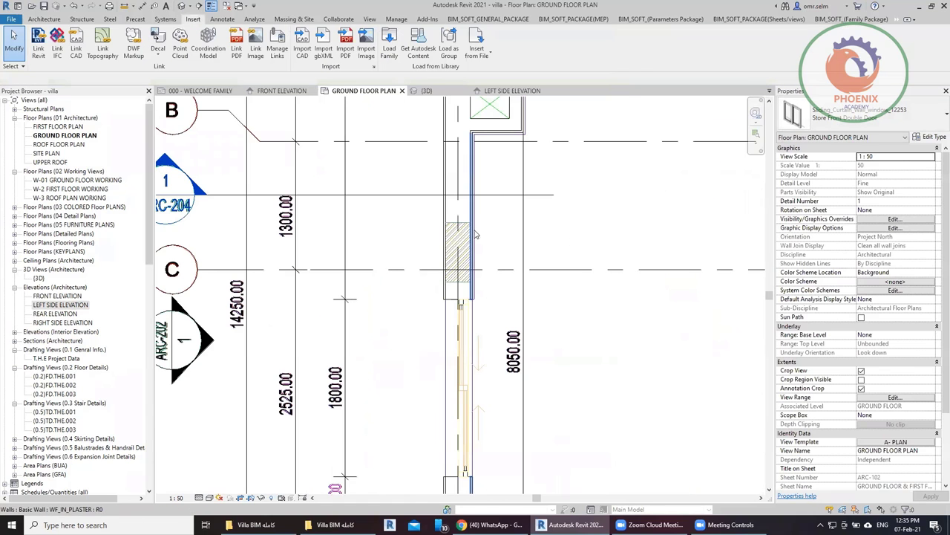
scroll(387, 213, "down", 2)
scroll(387, 213, "down", 1)
scroll(401, 282, "up", 1)
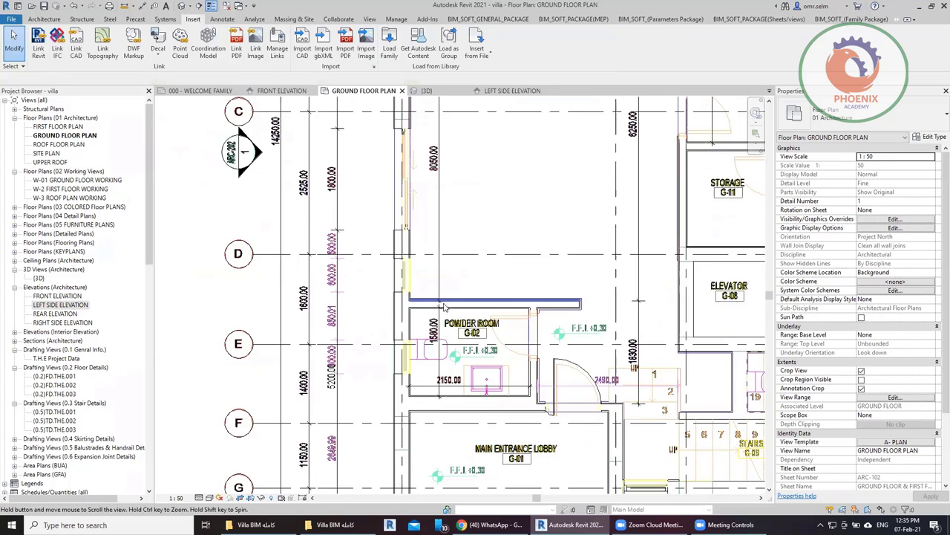
scroll(406, 283, "up", 2)
scroll(406, 283, "up", 1)
scroll(406, 282, "down", 1)
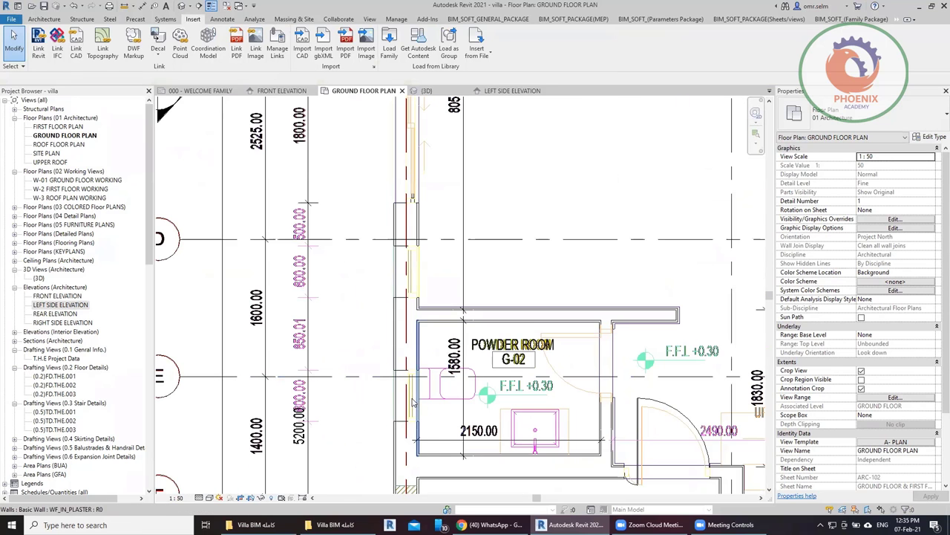
scroll(431, 386, "down", 1)
scroll(425, 320, "down", 1)
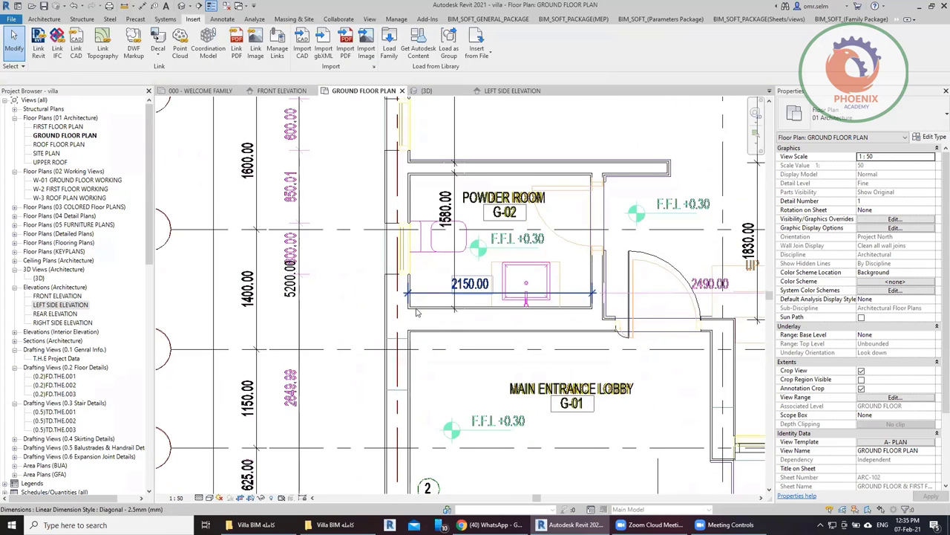
scroll(425, 312, "down", 1)
scroll(423, 297, "down", 1)
middle_click_drag(422, 297, 407, 435)
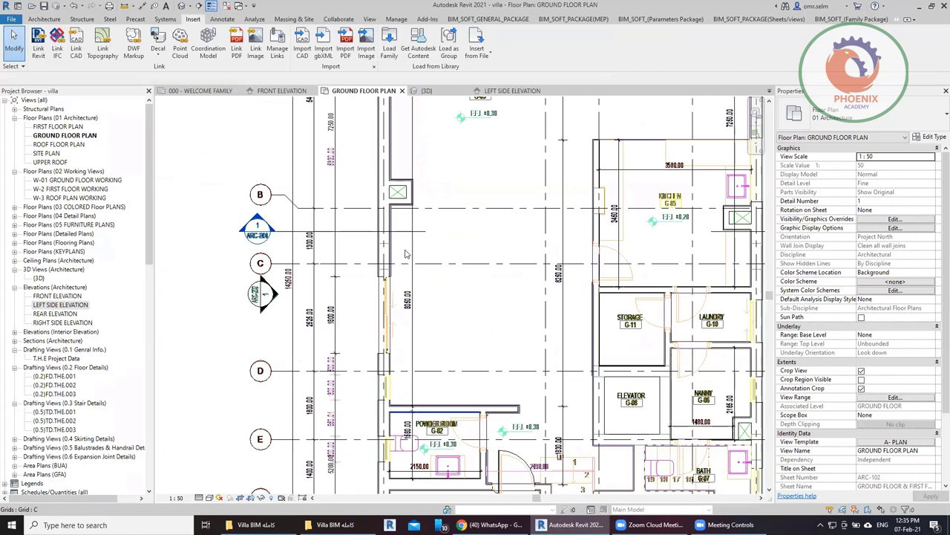
mouse_move(414, 211)
middle_mouse_down()
mouse_move(399, 349)
mouse_move(405, 451)
middle_mouse_up()
middle_click_drag(412, 342, 379, 205)
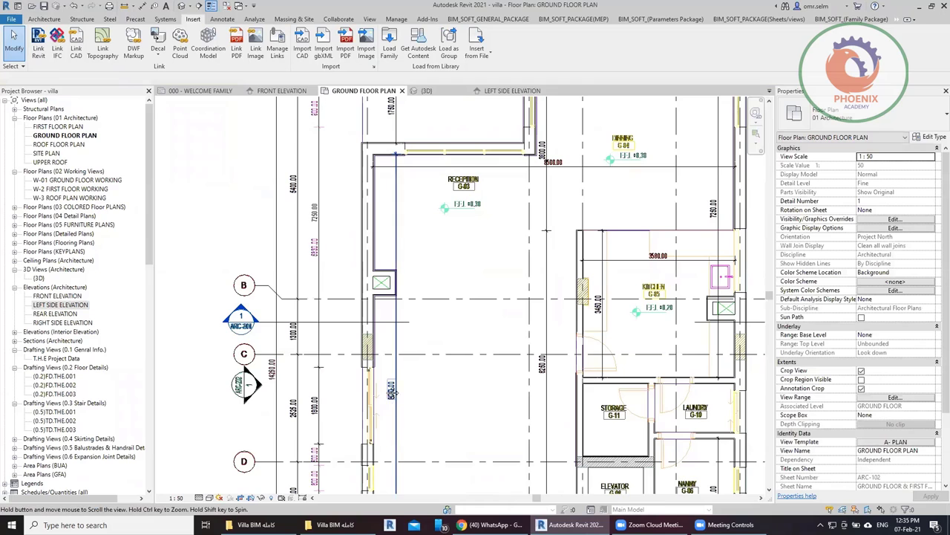
middle_click_drag(391, 405, 391, 287)
scroll(372, 369, "up", 2)
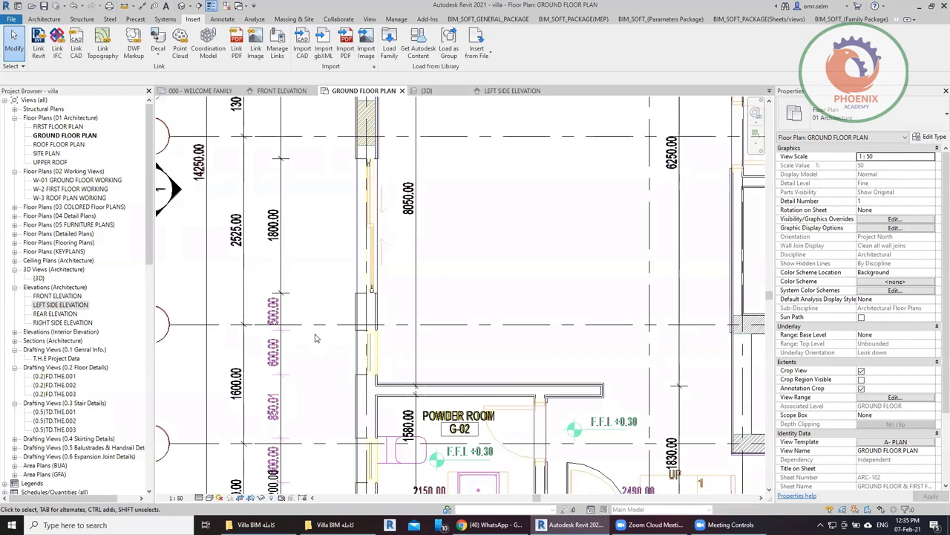
left_click(502, 93)
scroll(349, 379, "down", 2)
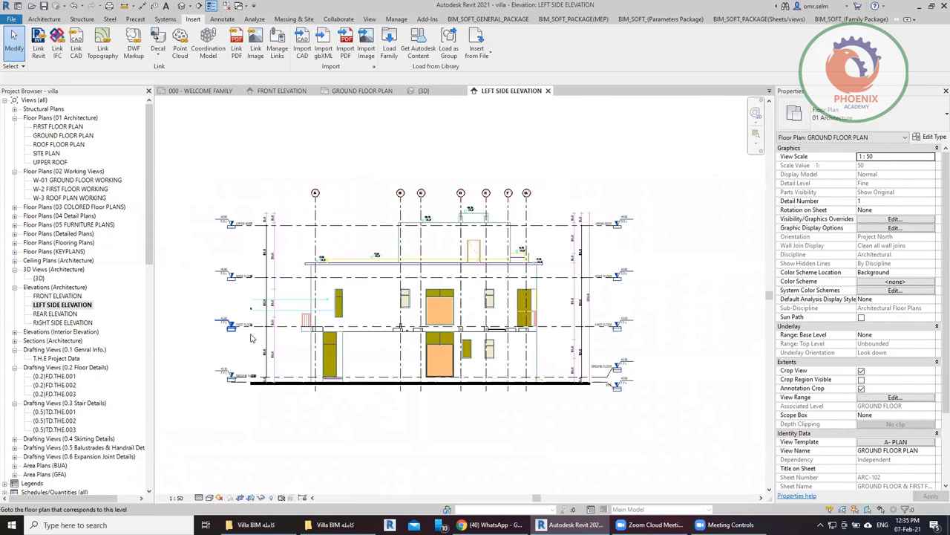
left_click(274, 351)
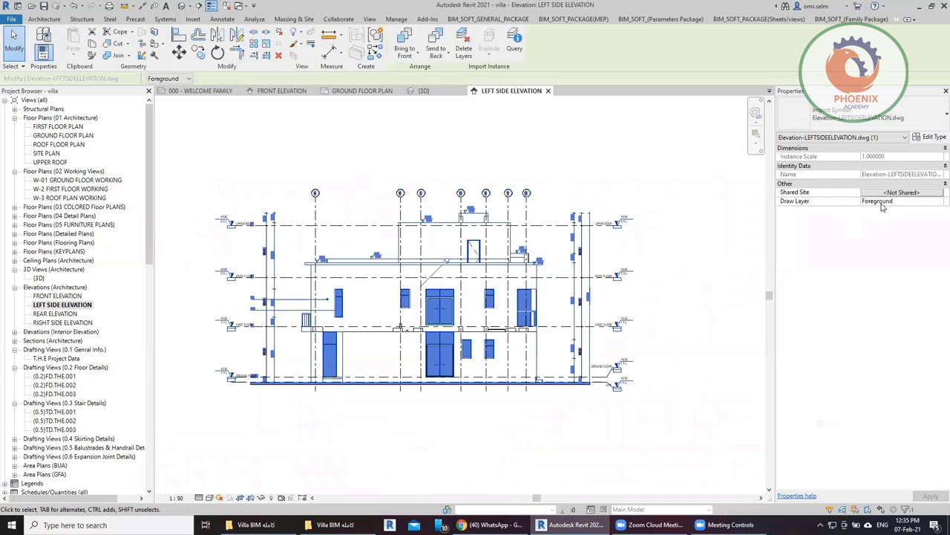
left_click(938, 202)
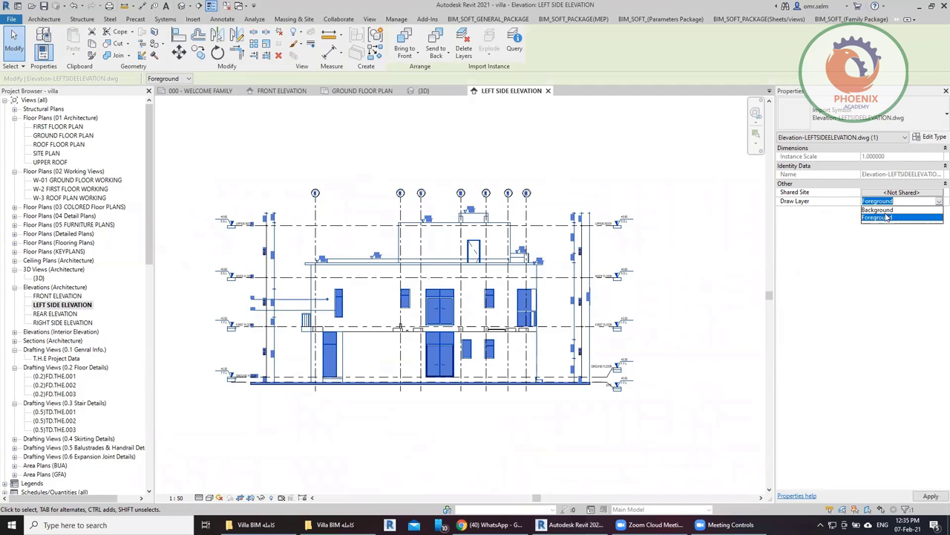
left_click(695, 270)
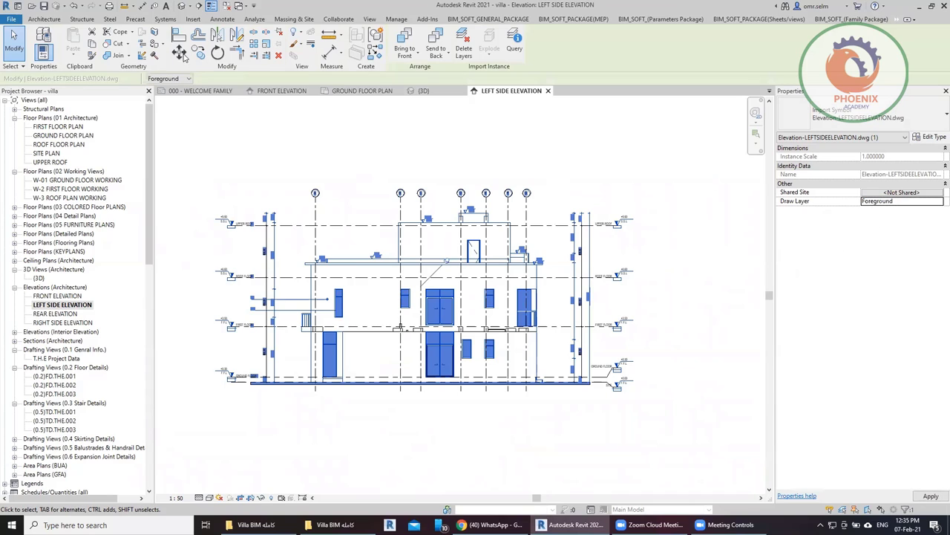
left_click(190, 20)
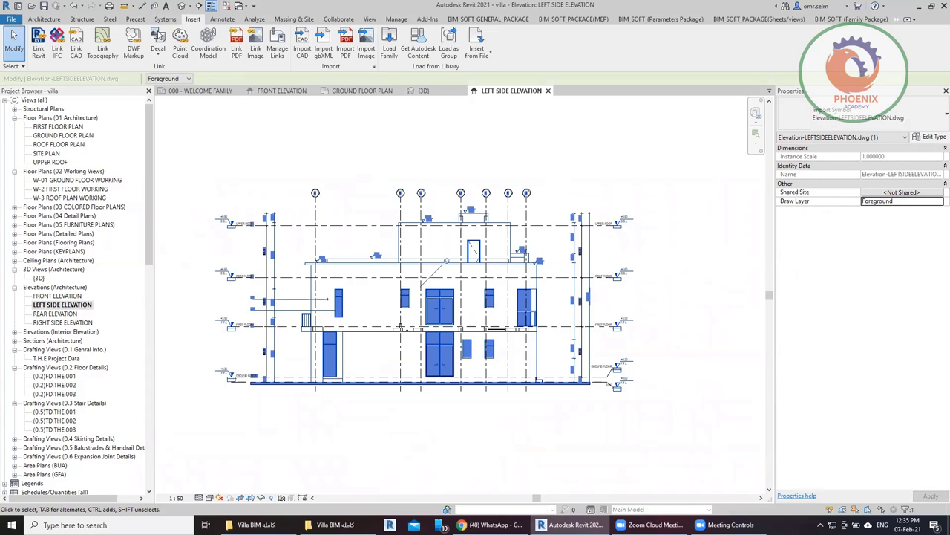
left_click(75, 46)
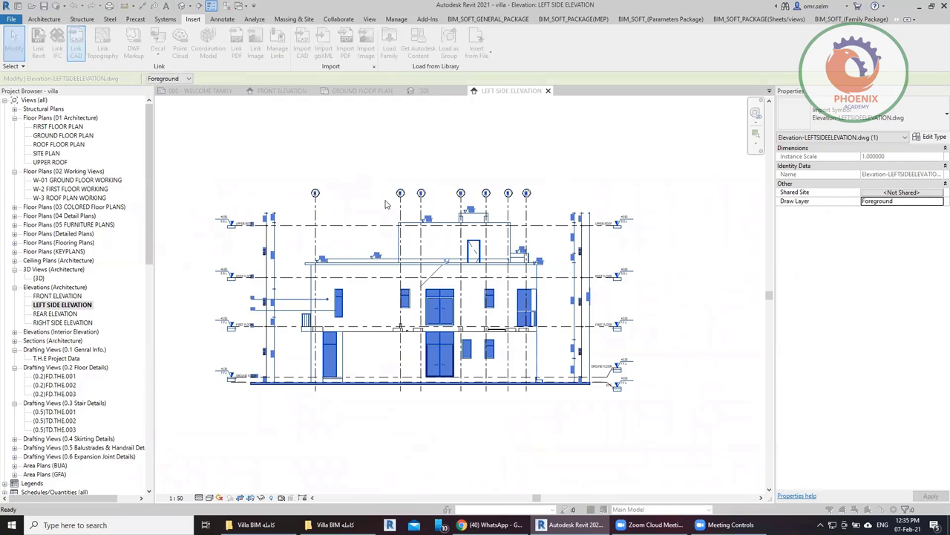
left_click(187, 241)
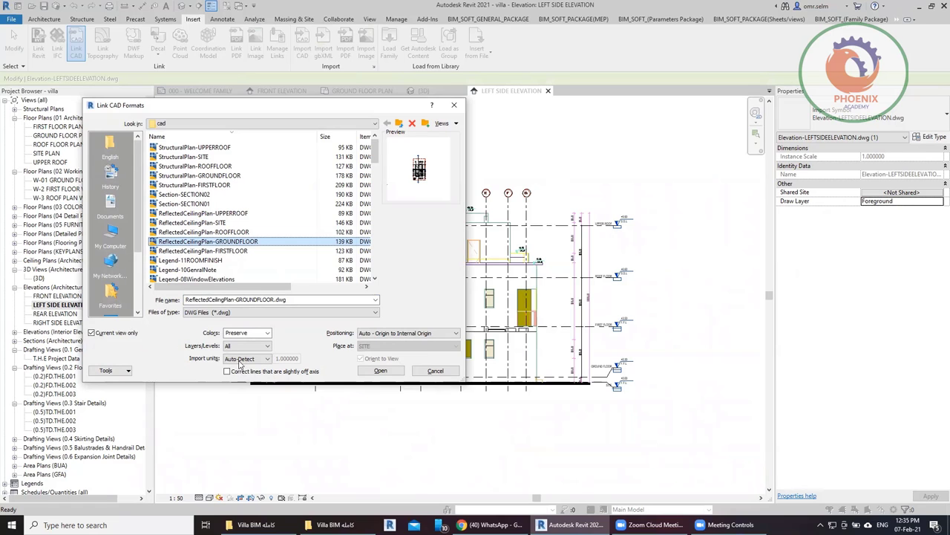
key("Escape")
left_click(398, 425)
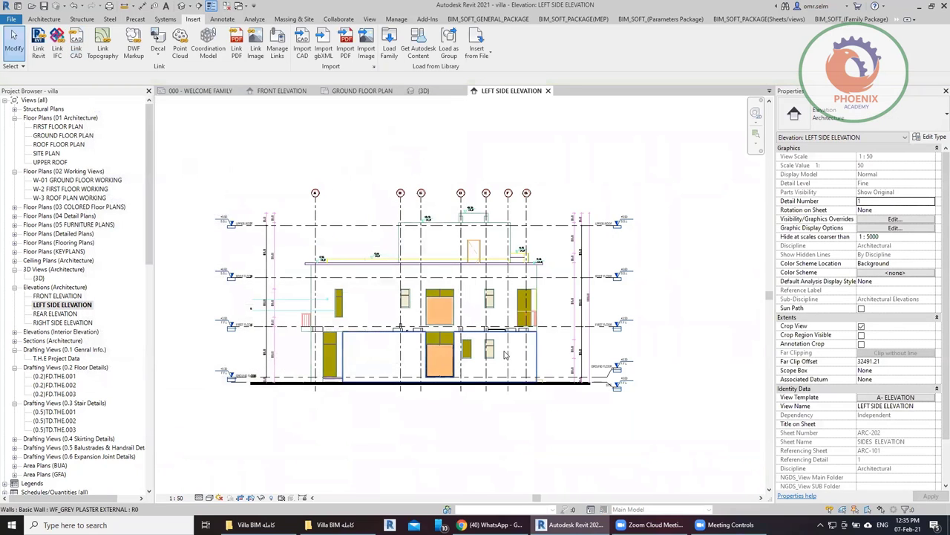
Step: Start the Window tool and pick the awning with fixed panel W1 type
scroll(504, 354, "up", 3)
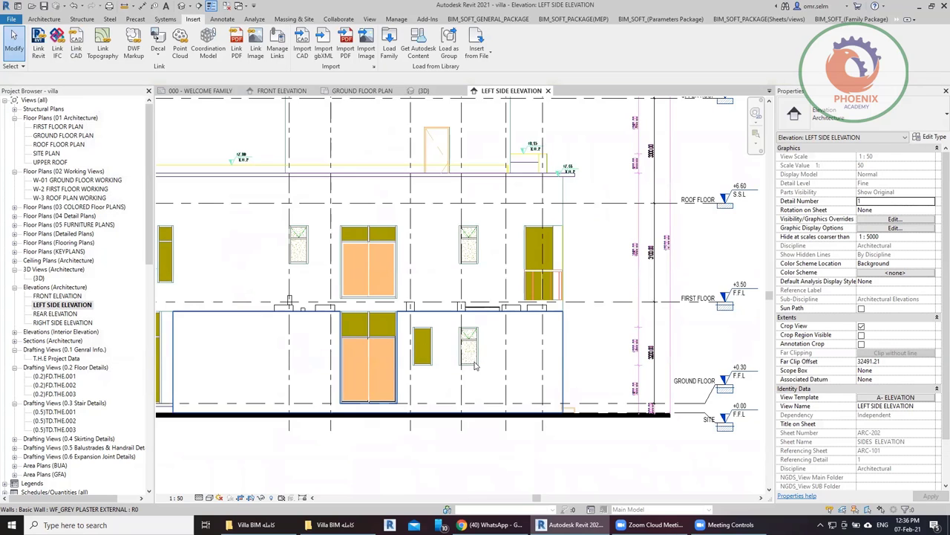
left_click(43, 21)
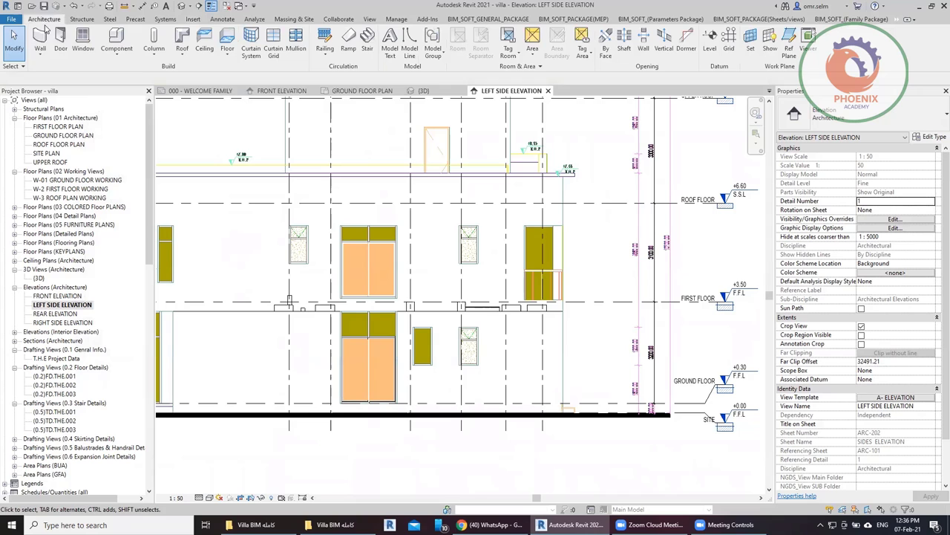
left_click(83, 43)
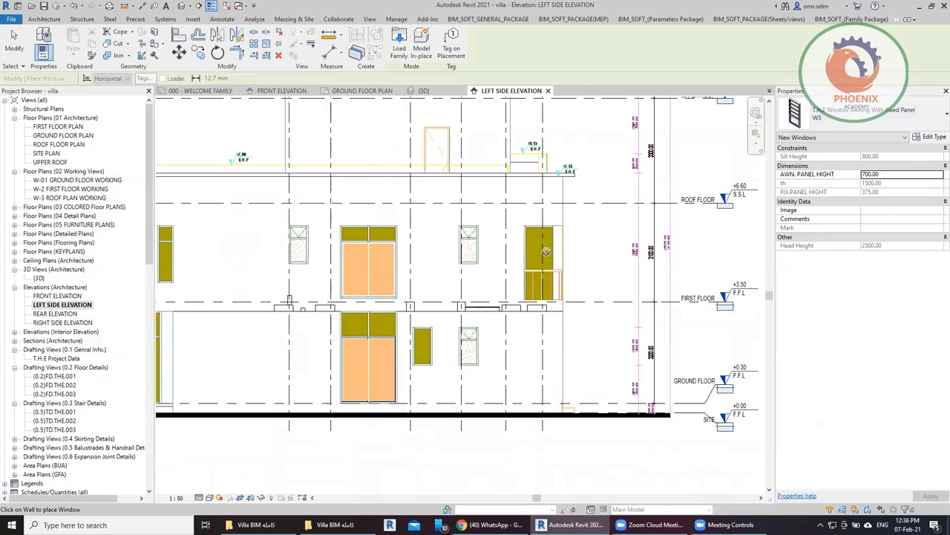
scroll(421, 356, "up", 2)
scroll(421, 356, "up", 3)
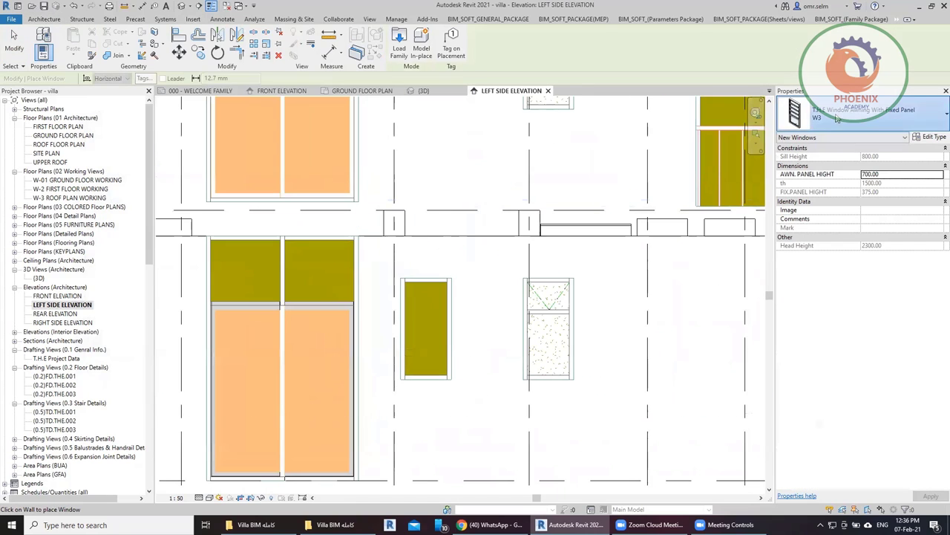
left_click(837, 119)
scroll(829, 213, "up", 1)
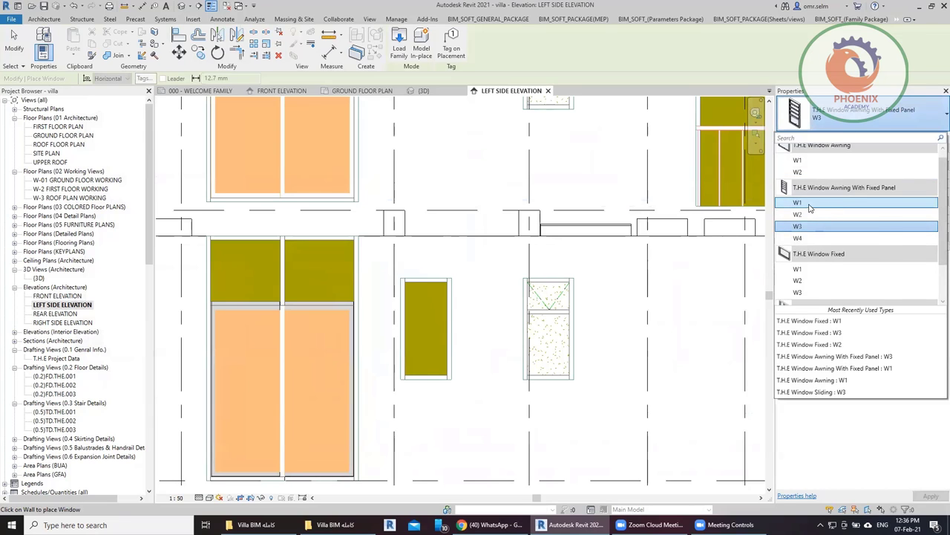
left_click(810, 209)
Step: Compare the T.H.E Awning, Sliding and Fixed W1 types, returning to awning with fixed panel
left_click(844, 115)
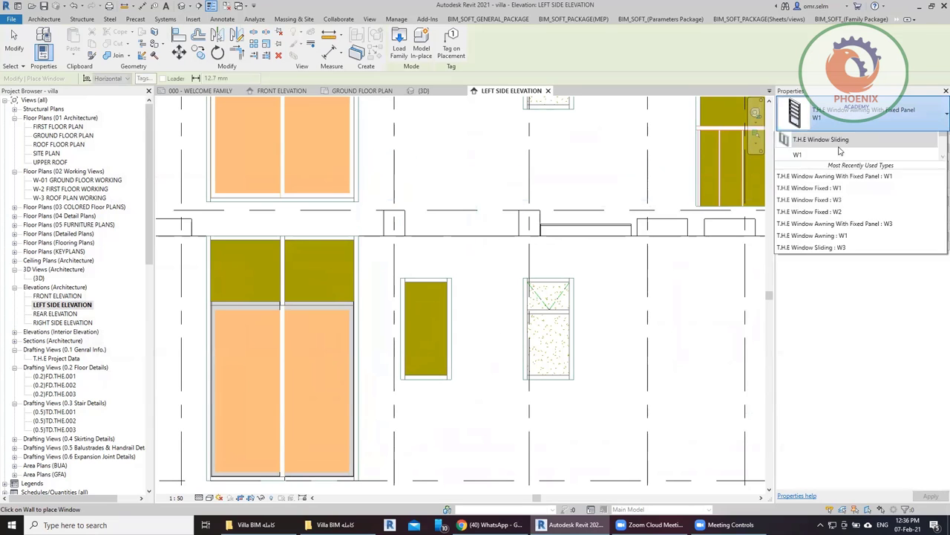
scroll(840, 152, "up", 3)
left_click(825, 172)
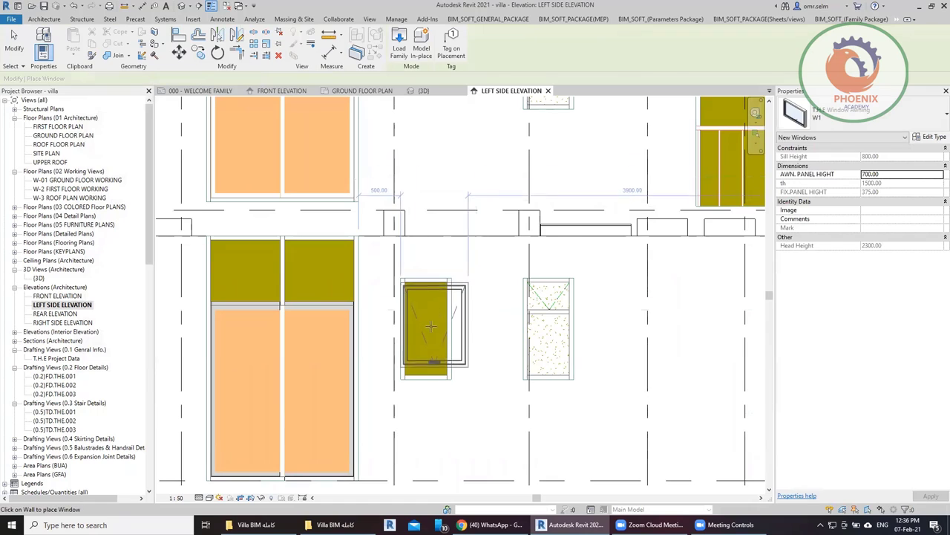
left_click(847, 115)
scroll(826, 278, "down", 2)
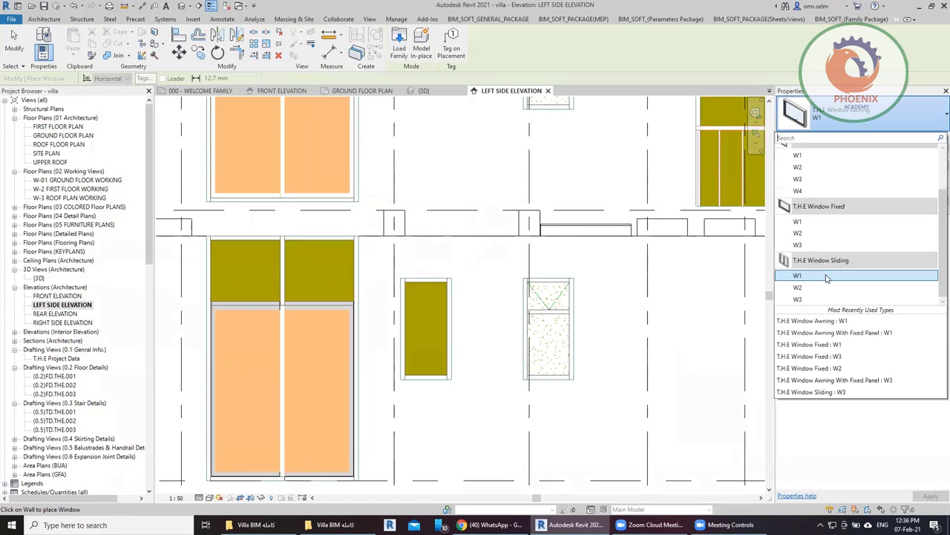
left_click(827, 277)
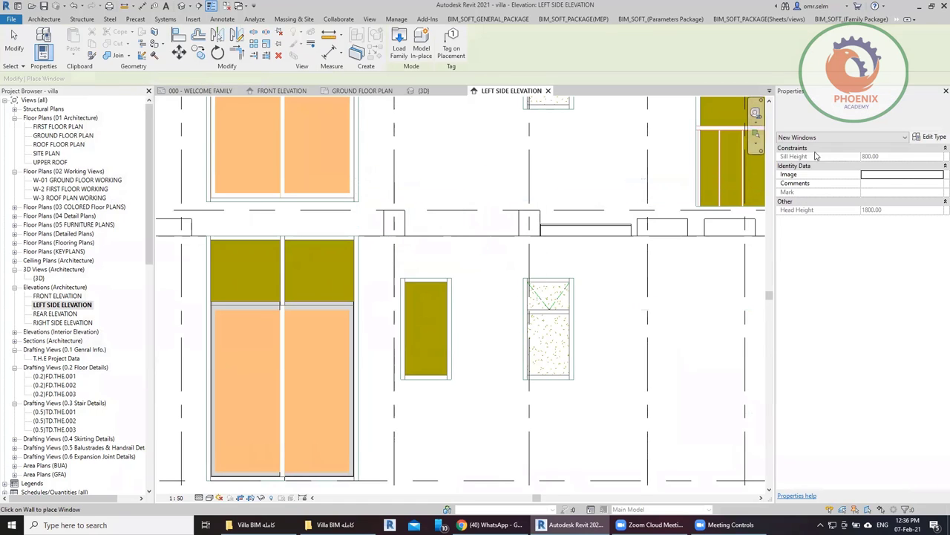
left_click(846, 115)
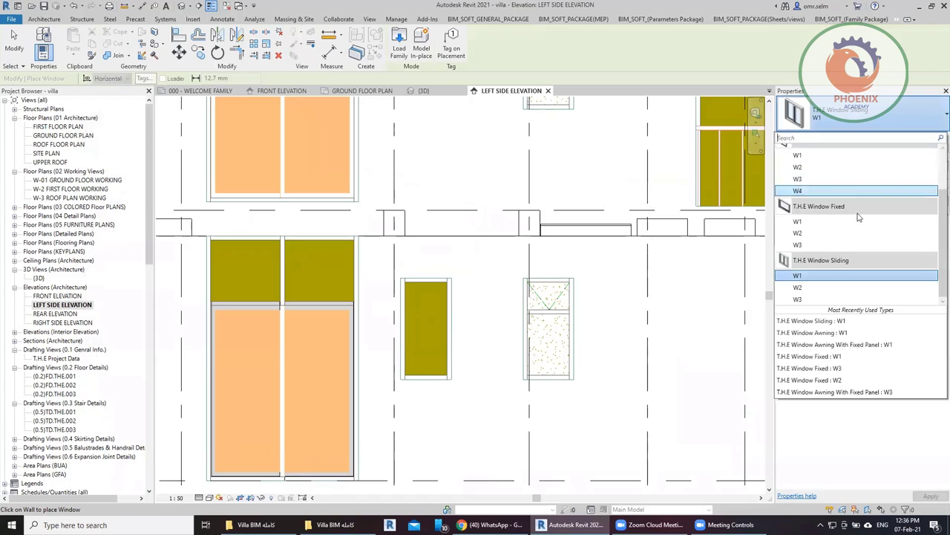
left_click(818, 222)
left_click(846, 115)
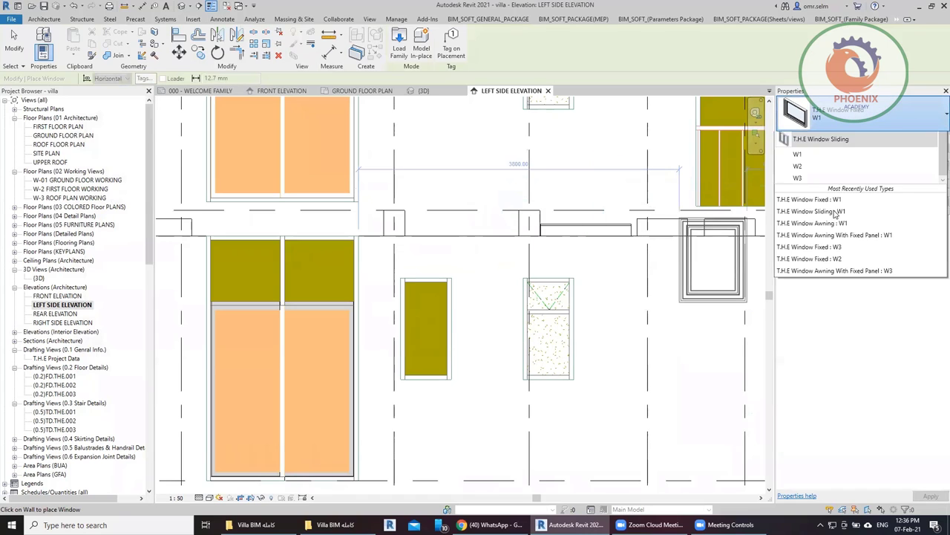
scroll(836, 214, "up", 2)
left_click(813, 205)
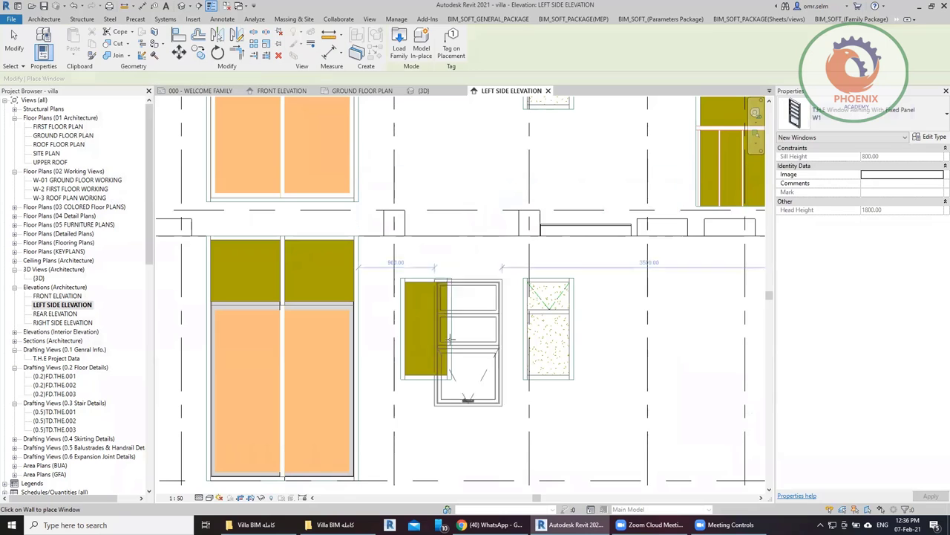
Step: Place a T.H.E Window Awning : W1 window on the ground-floor wall
scroll(468, 327, "up", 2)
scroll(475, 333, "down", 1)
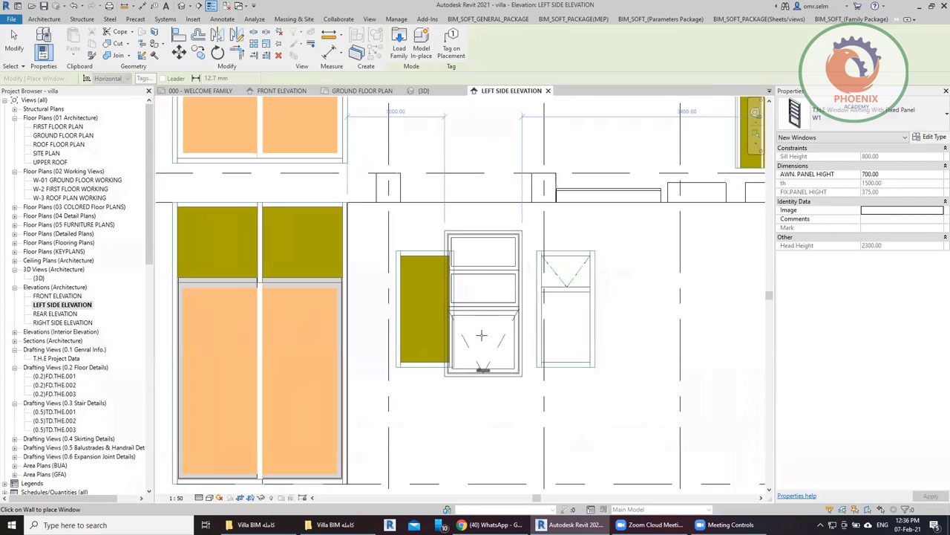
middle_click_drag(487, 378, 559, 358)
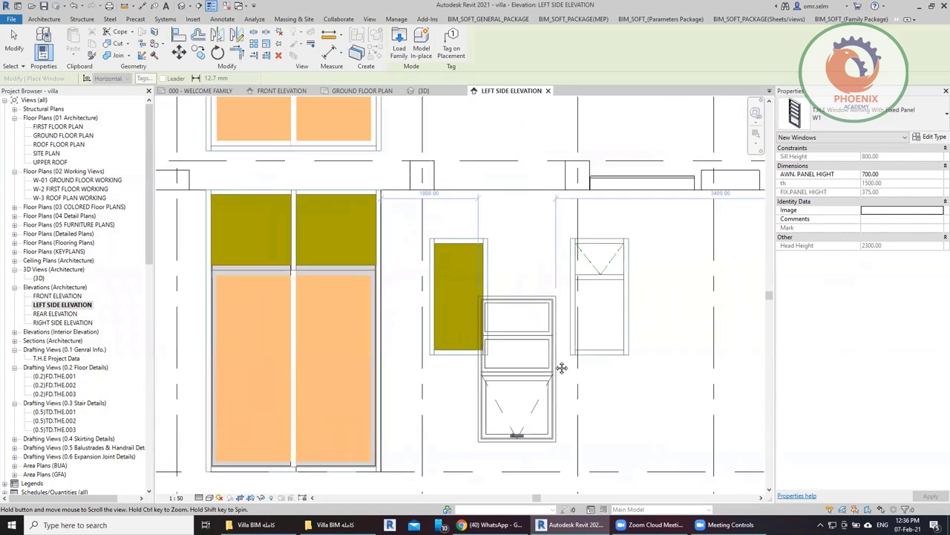
left_click(872, 119)
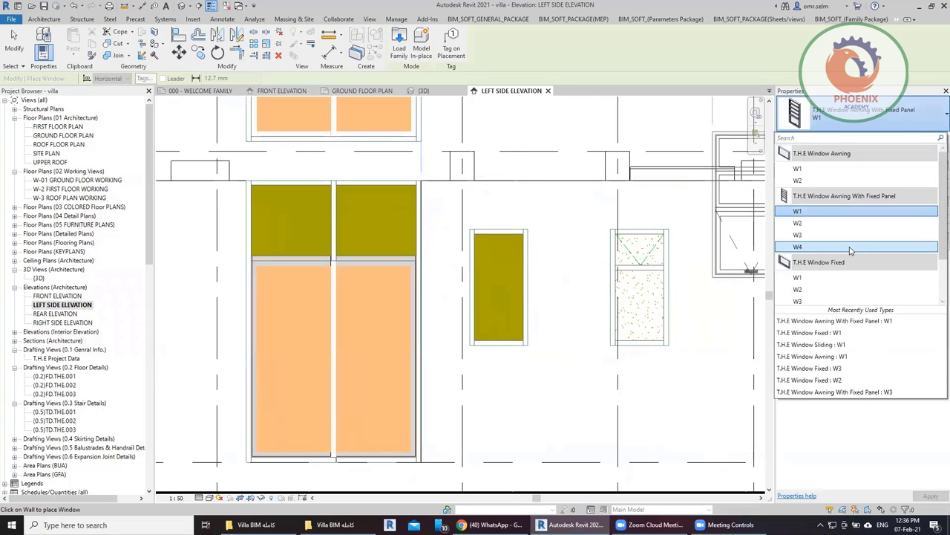
left_click(798, 169)
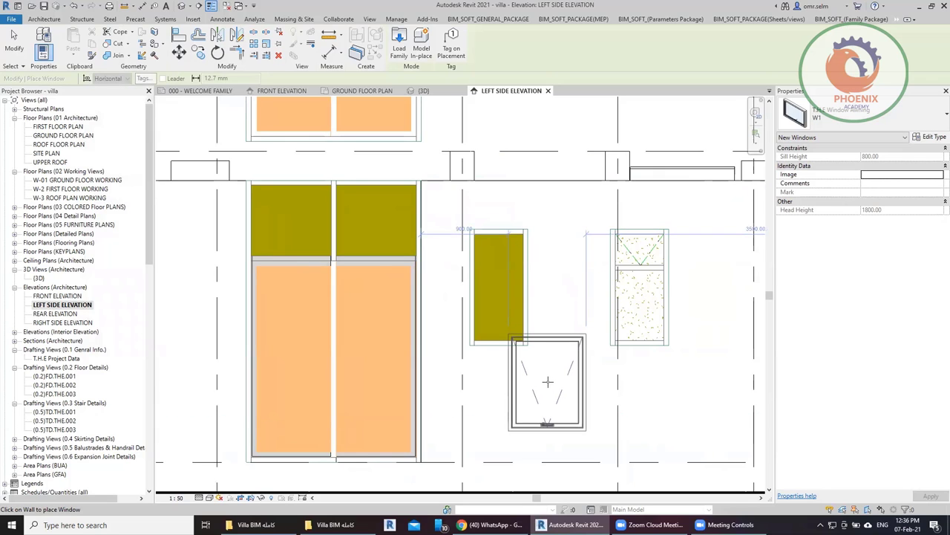
left_click(498, 308)
key("Escape")
key("Escape")
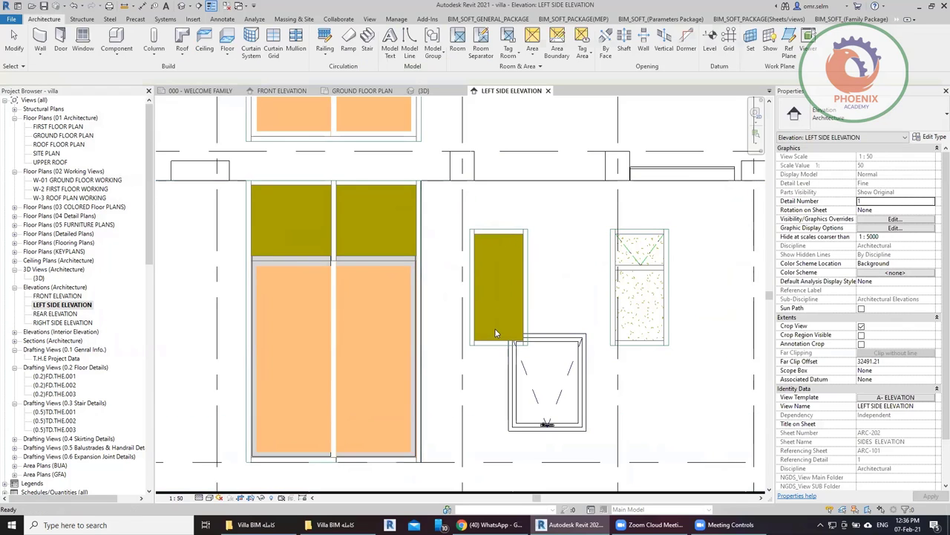
scroll(483, 344, "up", 2)
Step: Dimension the olive DWG window outline: 1100.00 high and 500.00 wide
key("d")
key("i")
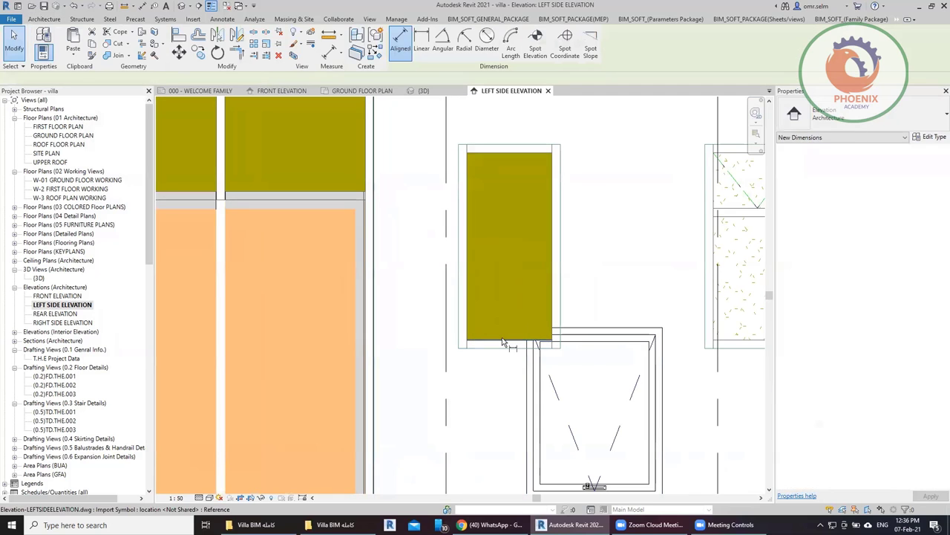
left_click(513, 154)
left_click(509, 339)
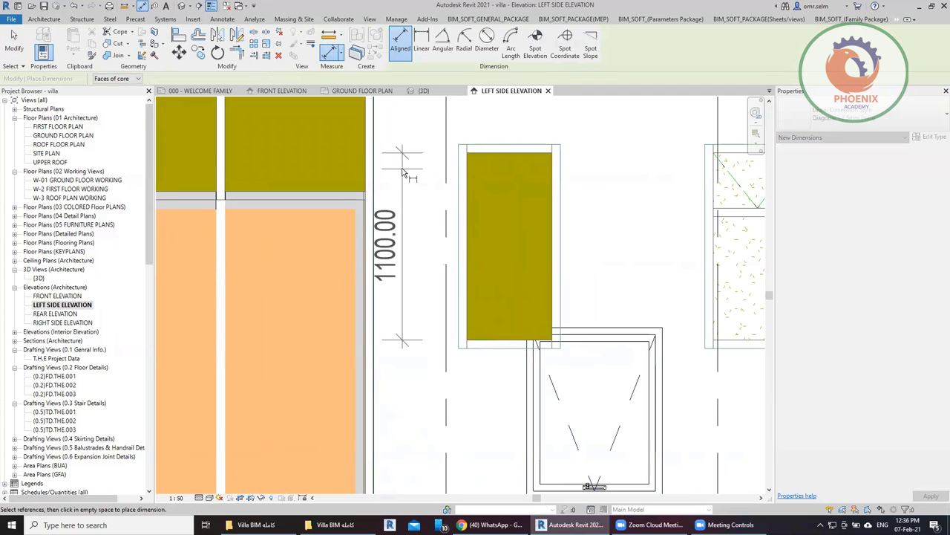
left_click(470, 211)
left_click(467, 212)
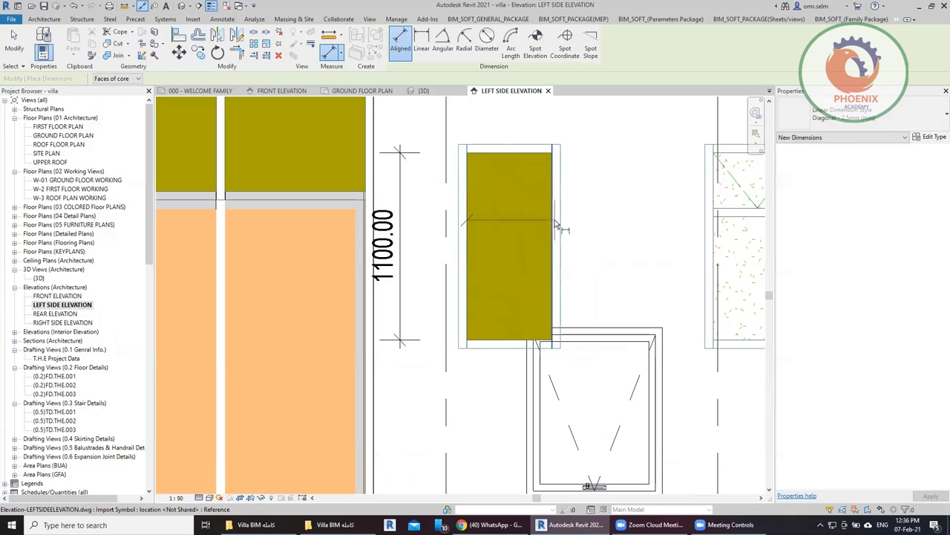
left_click(552, 213)
left_click(614, 122)
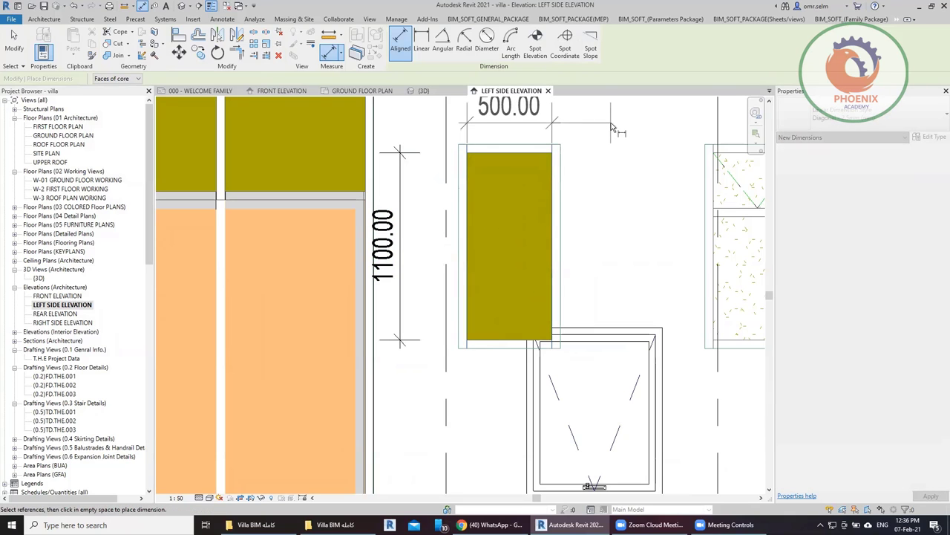
key("Escape")
key("Escape")
Step: Duplicate the placed window's type as 'W1 1100 *500' with Height 1100 and Width 500
left_click(624, 337)
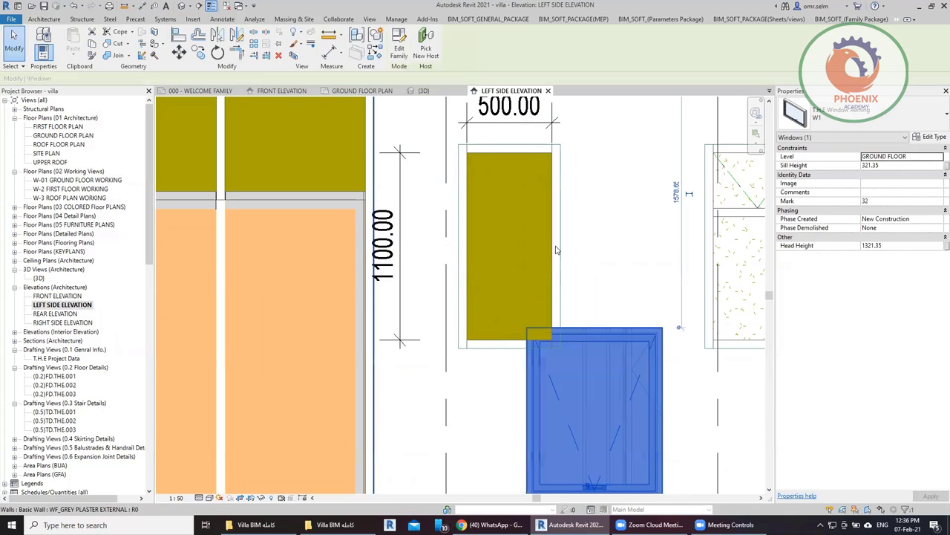
left_click(934, 138)
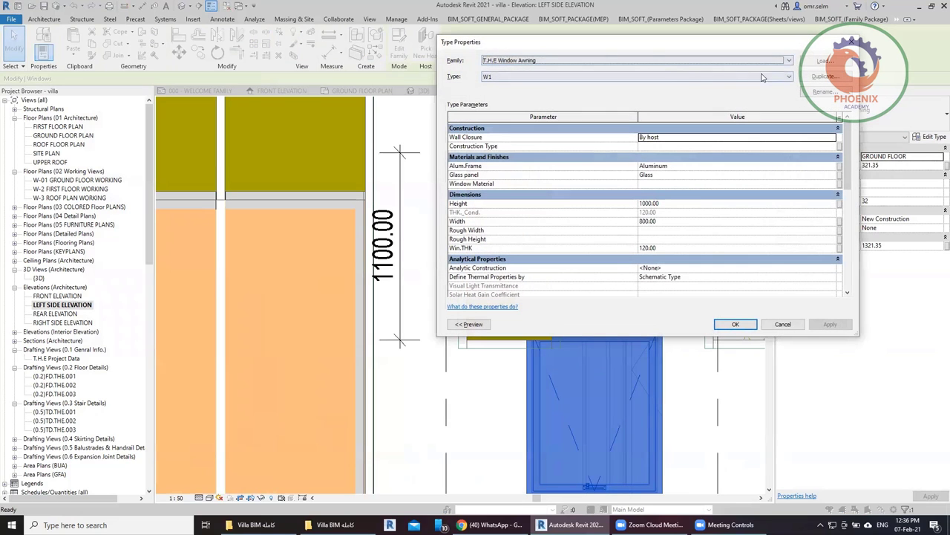
left_click(822, 76)
type("W1 1100 *500")
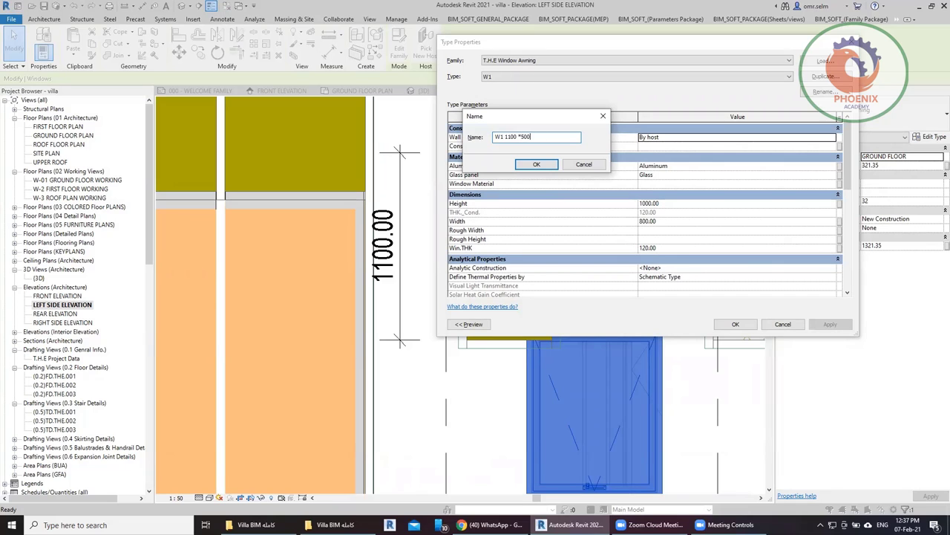
left_click(538, 164)
left_click(679, 202)
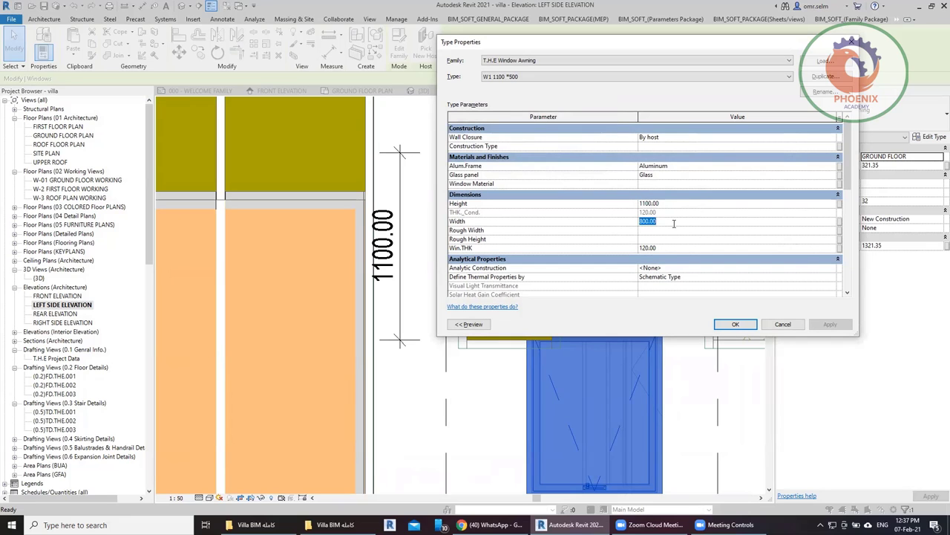
type("500")
left_click(736, 323)
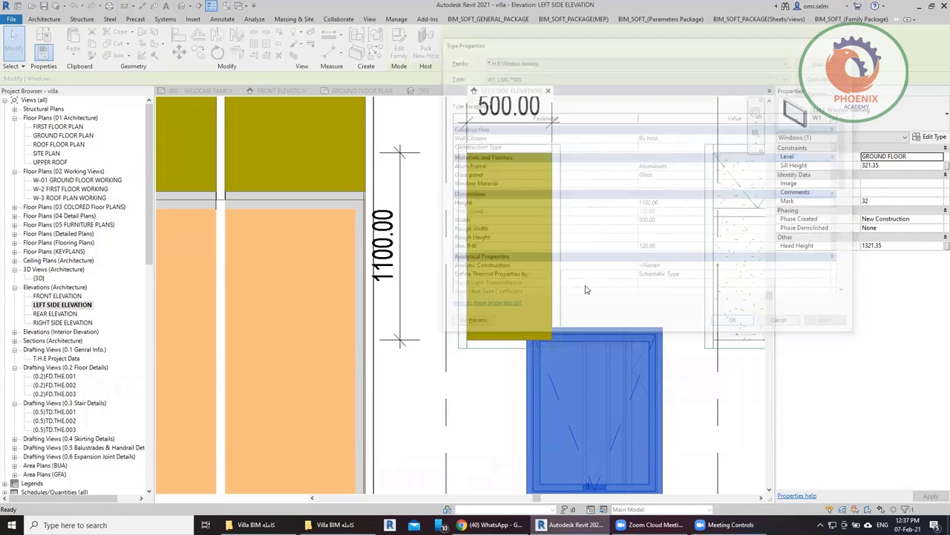
Step: Drag the W1 1100 x 500 window onto the olive elevation outline, giving it a 1260 sill height
scroll(522, 242, "down", 2)
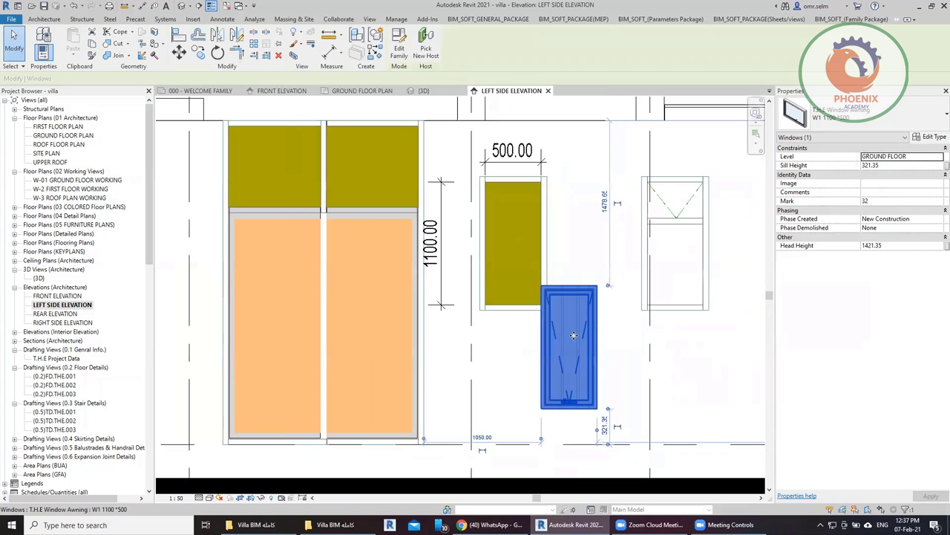
left_click_drag(556, 285, 538, 261)
left_click_drag(515, 225, 517, 248)
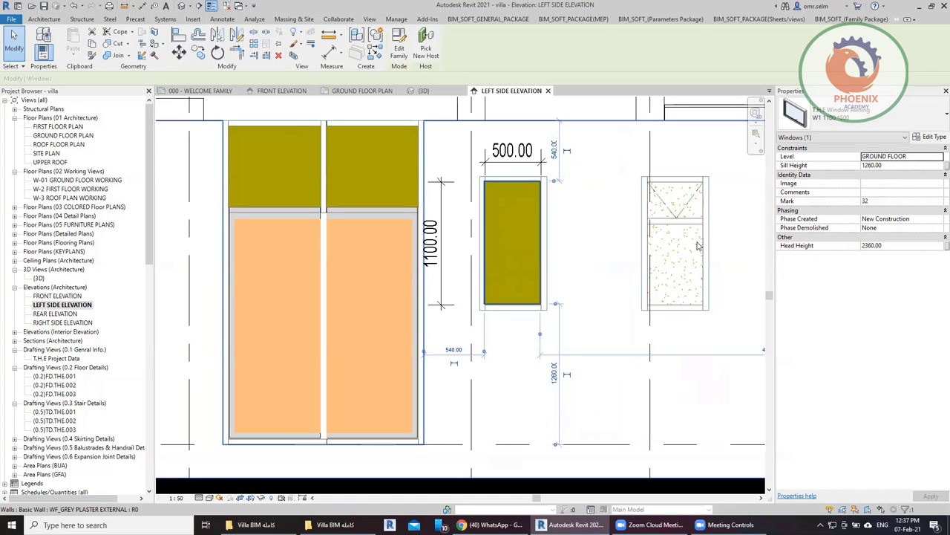
scroll(698, 247, "down", 3)
scroll(519, 297, "up", 1)
scroll(477, 316, "up", 1)
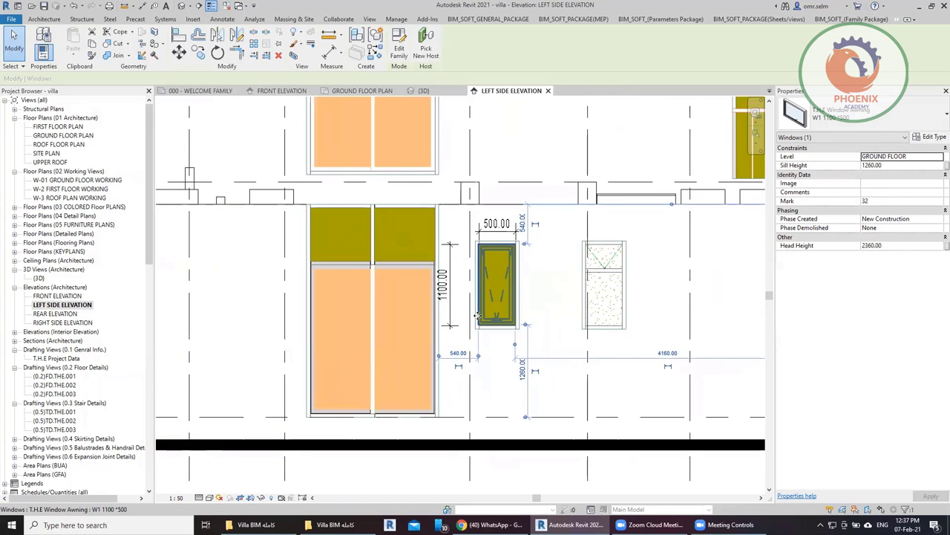
scroll(564, 273, "down", 1)
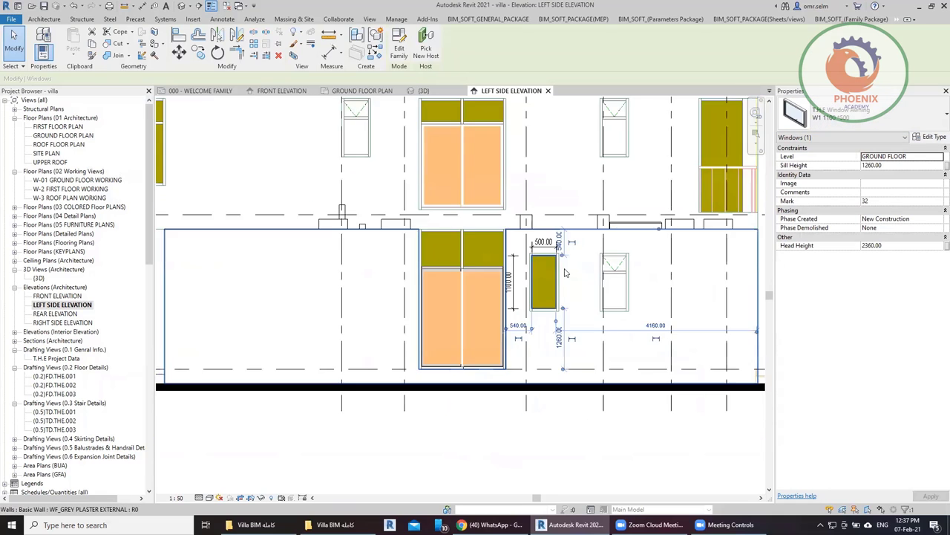
Step: Deselect the resized window and open GROUND FLOOR PLAN from the Project Browser
scroll(475, 314, "up", 1)
scroll(395, 259, "down", 1)
key("Escape")
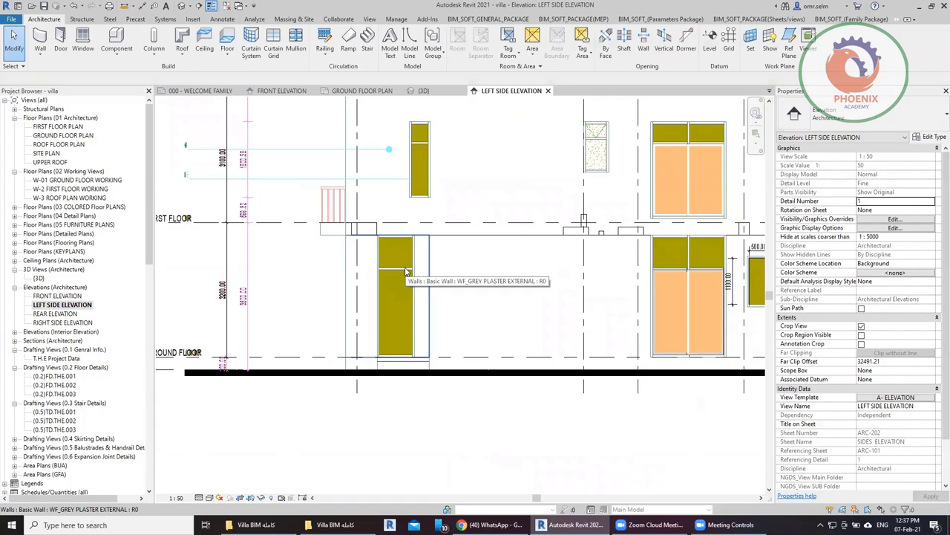
double_click(58, 136)
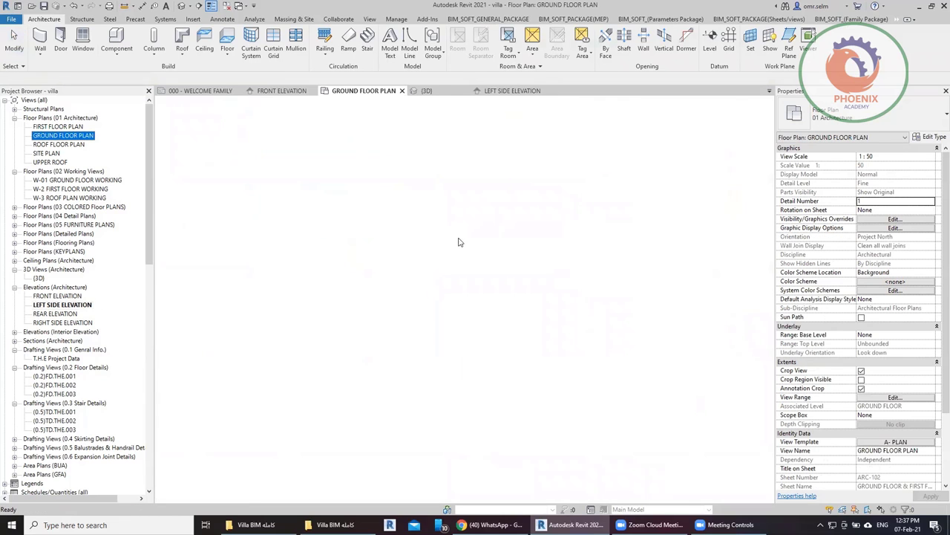
Step: Check the wall at the corner near grid A in plan and the left side elevation
mouse_move(387, 236)
middle_mouse_down()
mouse_move(407, 276)
mouse_move(481, 191)
mouse_move(443, 399)
middle_mouse_up()
scroll(461, 380, "down", 2)
scroll(443, 399, "down", 2)
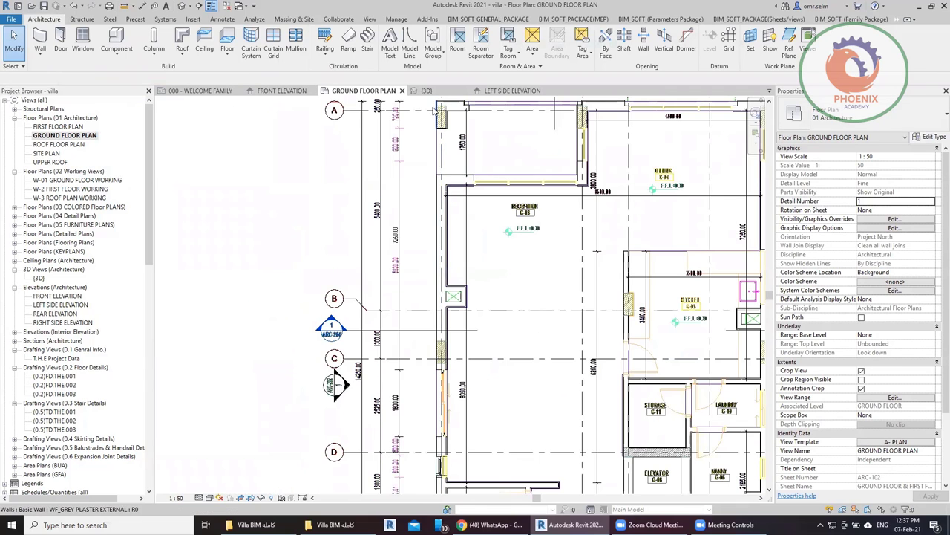
scroll(436, 112, "up", 2)
scroll(437, 149, "up", 2)
scroll(437, 162, "down", 2)
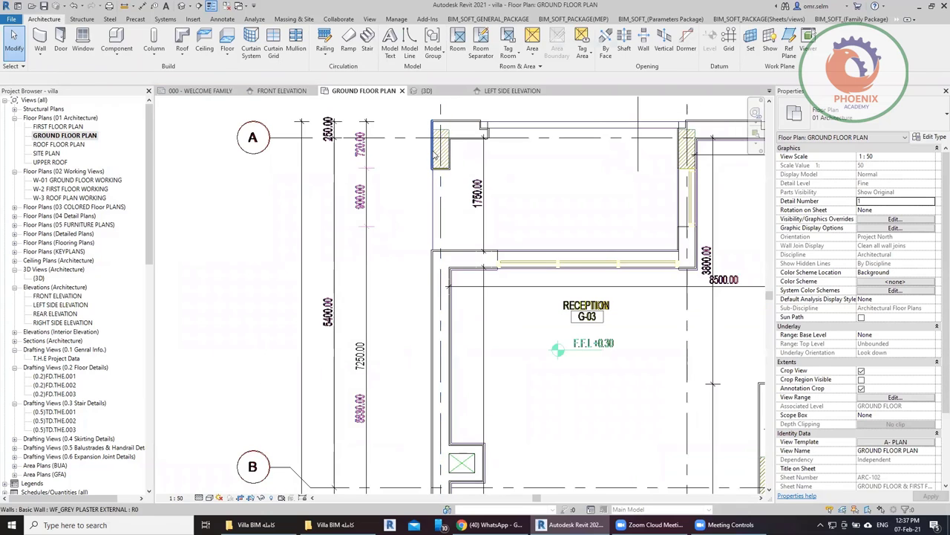
left_click(436, 154)
left_click(509, 90)
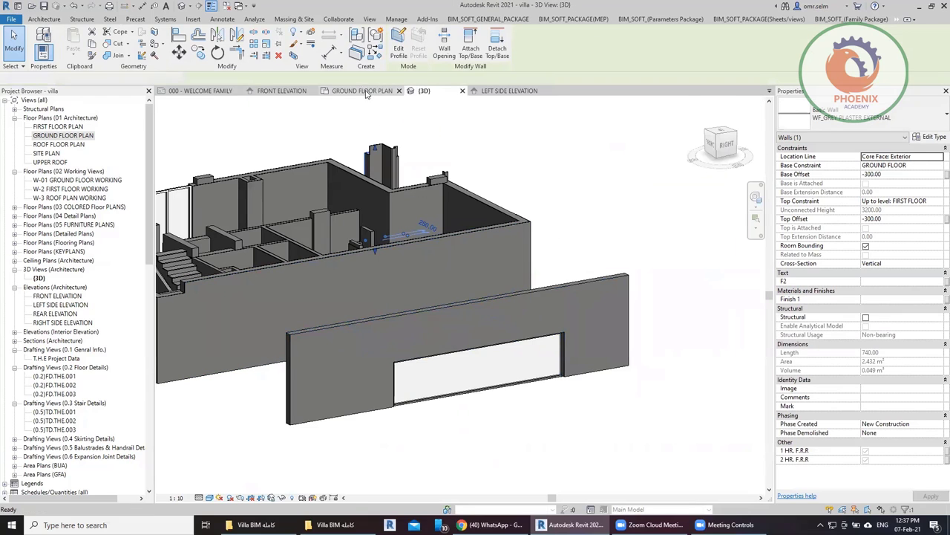
left_click(364, 90)
left_click(653, 225)
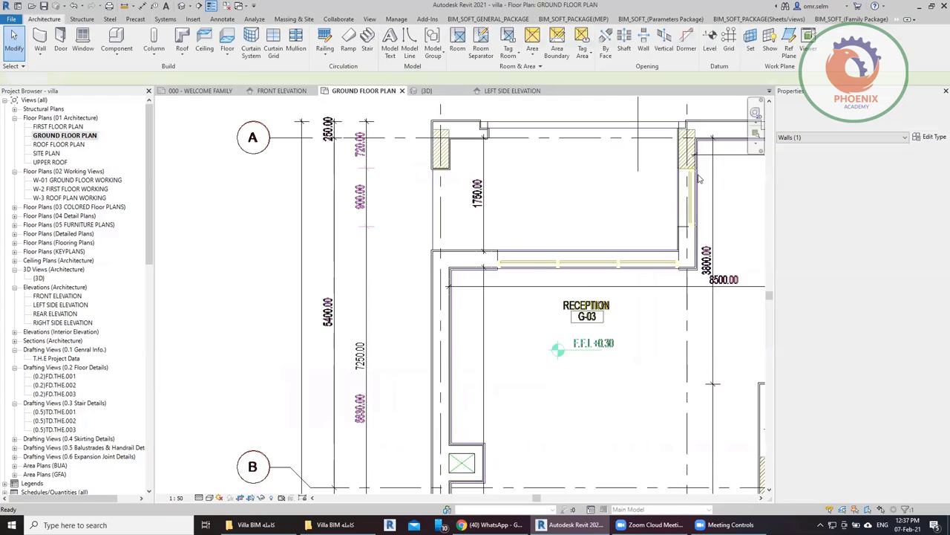
Step: Start an architectural wall and change its type toward a curtain wall
scroll(669, 178, "up", 3)
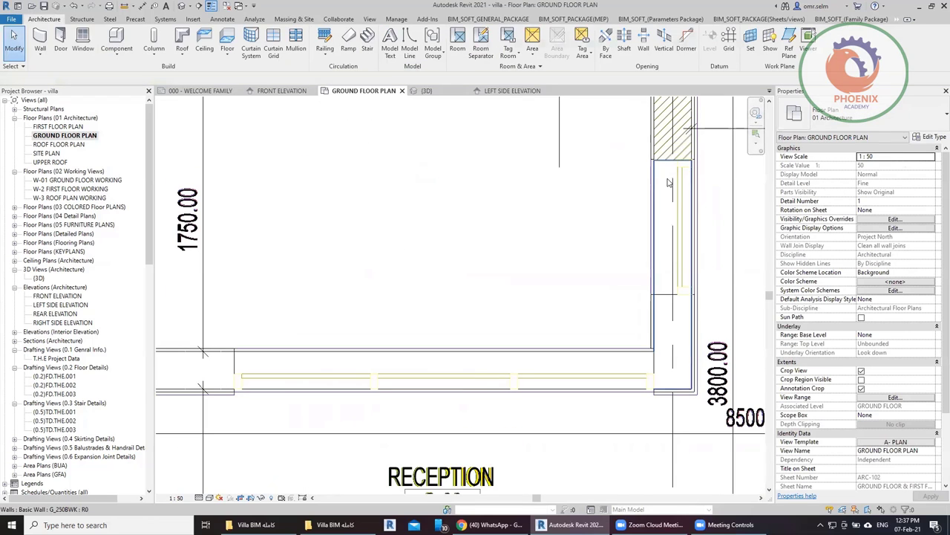
scroll(669, 182, "down", 3)
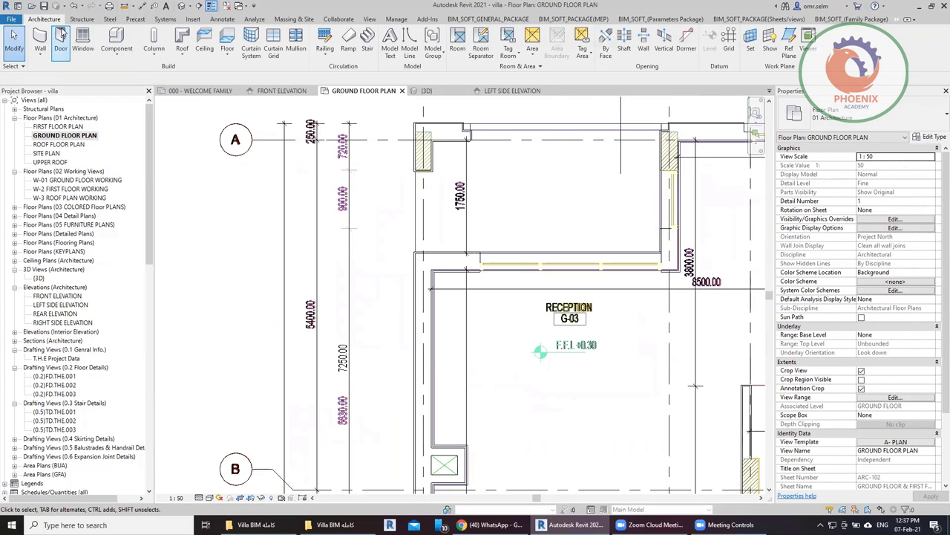
scroll(691, 178, "up", 3)
scroll(684, 236, "up", 2)
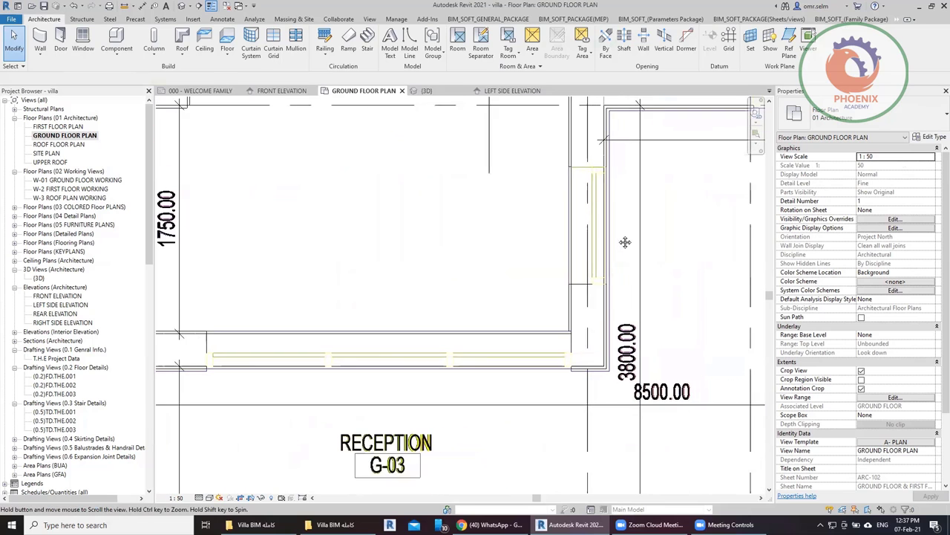
scroll(668, 252, "up", 2)
scroll(583, 311, "down", 1)
scroll(583, 312, "down", 1)
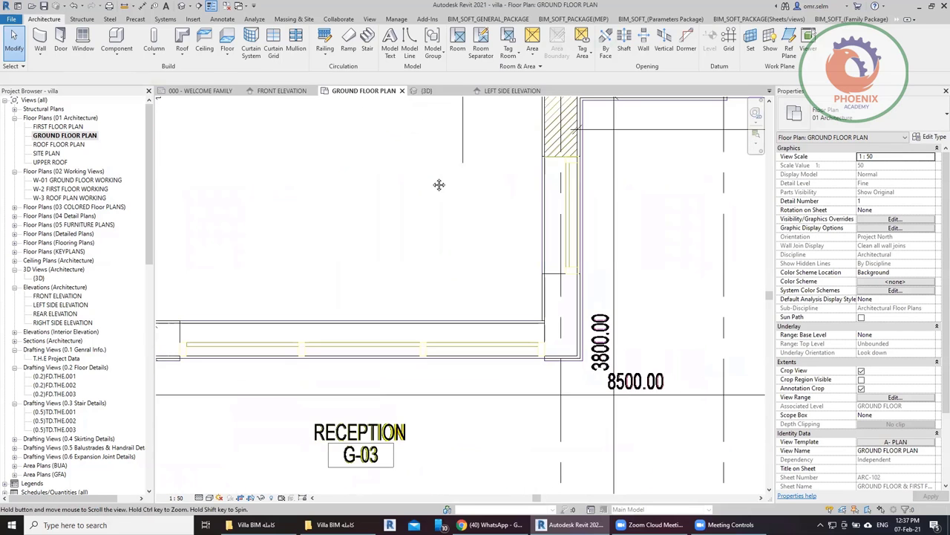
left_click(41, 54)
left_click(62, 72)
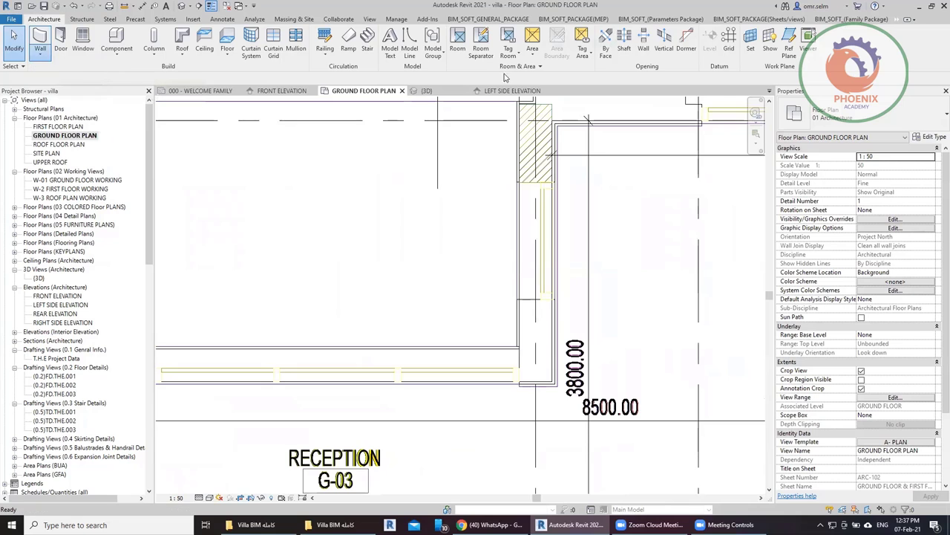
left_click(861, 113)
Step: Draw a Curtain Wall 100mm segment running down from the corner beside the reception
left_click(891, 138)
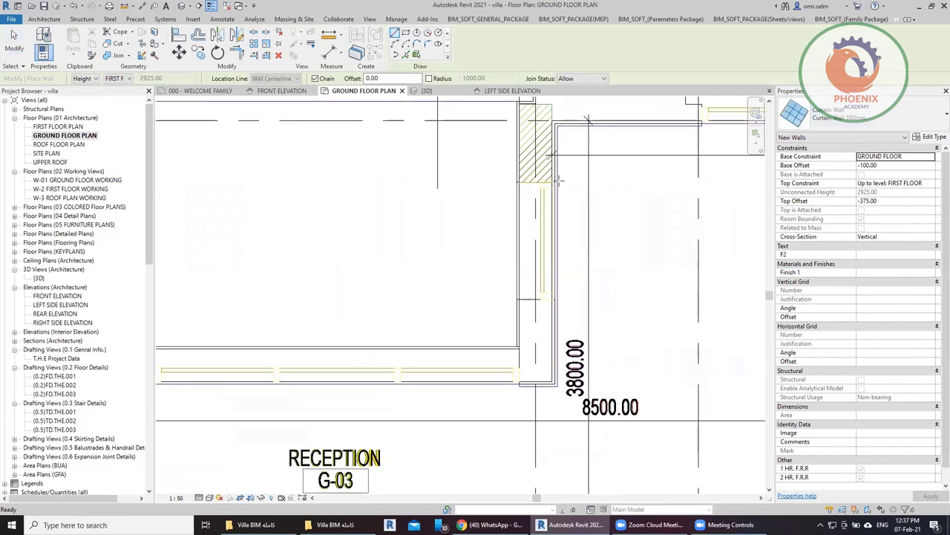
scroll(536, 195, "up", 2)
scroll(536, 194, "up", 1)
left_click(545, 165)
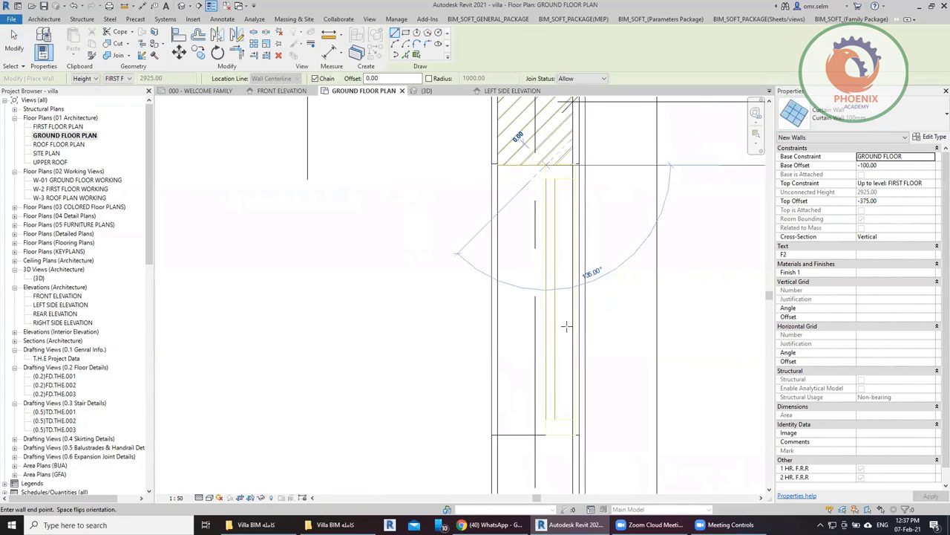
left_click(547, 437)
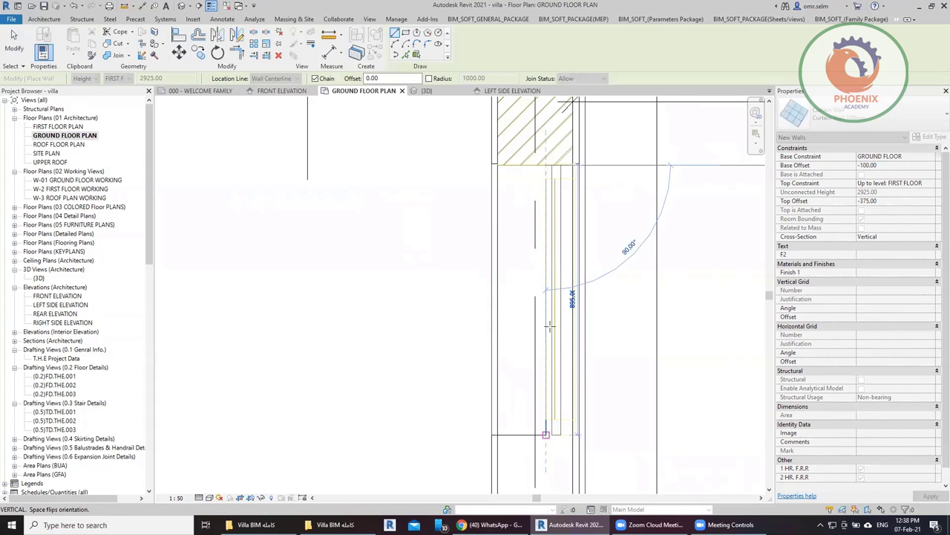
key("Escape")
Step: In the 3D view, select the freestanding front wall and orbit to see the model from behind
left_click(181, 5)
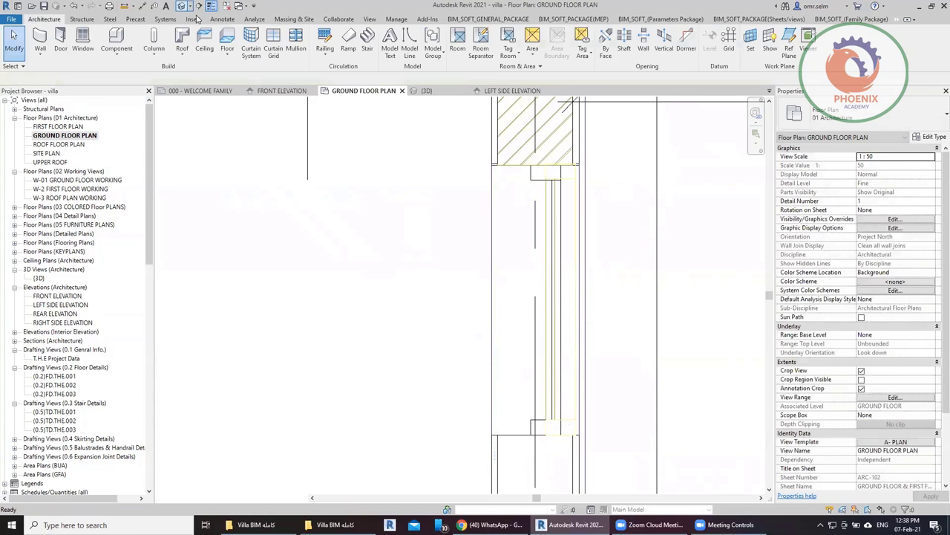
scroll(477, 216, "down", 3)
left_click(587, 328)
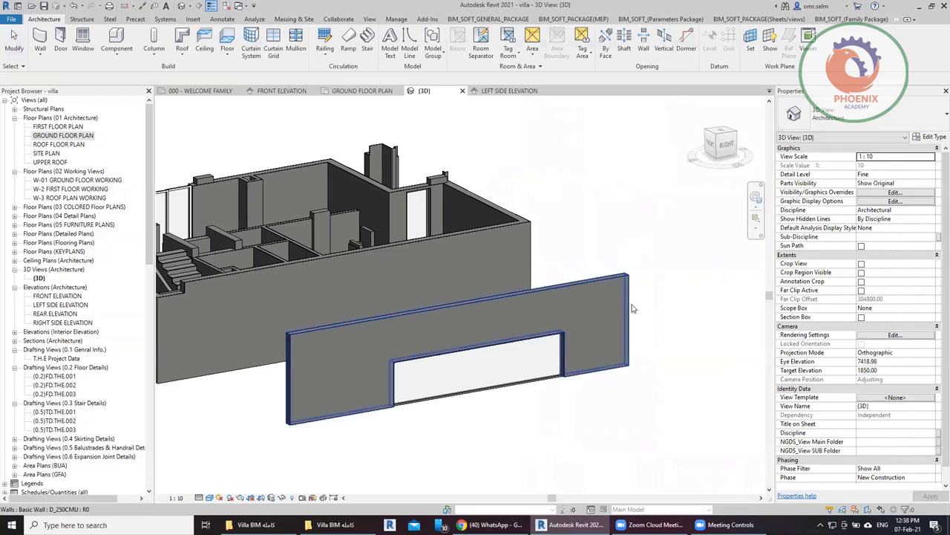
mouse_move(586, 327)
middle_mouse_down("shift")
mouse_move(619, 362)
mouse_move(441, 367)
mouse_move(599, 384)
mouse_move(373, 327)
mouse_move(448, 423)
mouse_move(473, 436)
middle_mouse_up("shift")
scroll(411, 365, "up", 3)
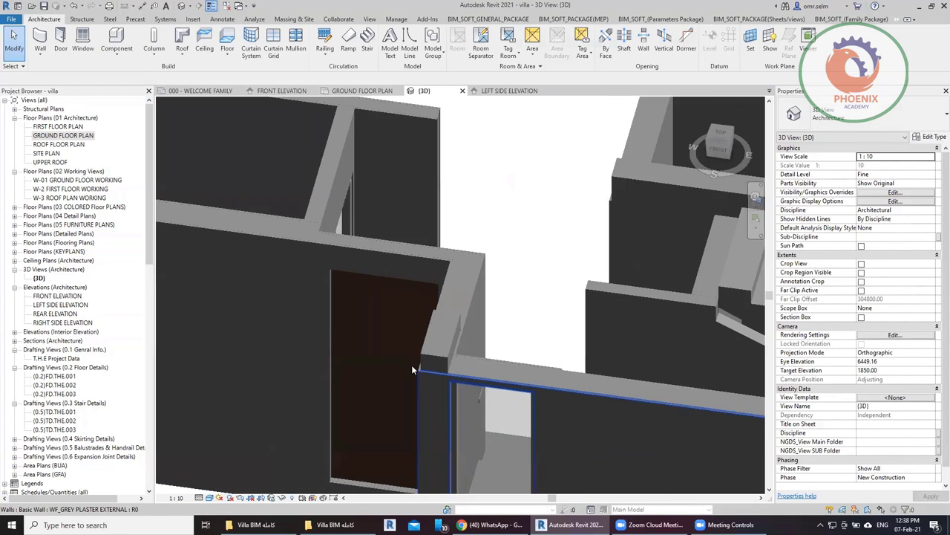
Step: Inspect the wooden pivot door's type list, then orbit out for a wider look at the building
left_click(385, 323)
scroll(385, 323, "down", 4)
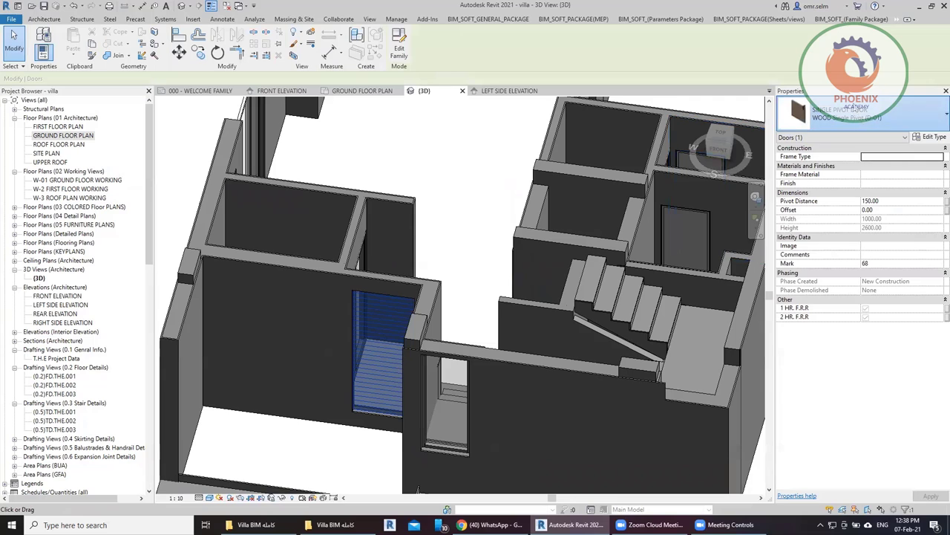
left_click(861, 113)
key("Escape")
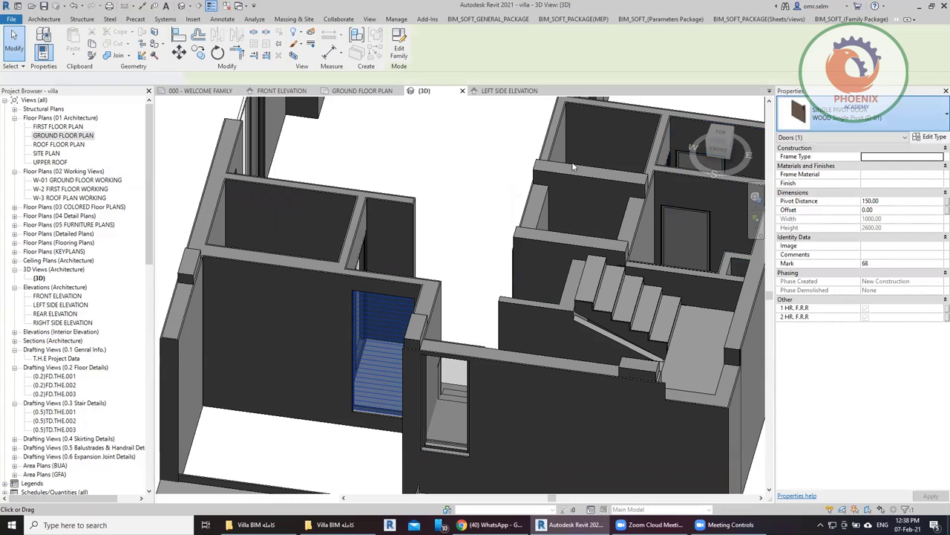
middle_click_drag(475, 297, 462, 140, "shift")
left_click(461, 140)
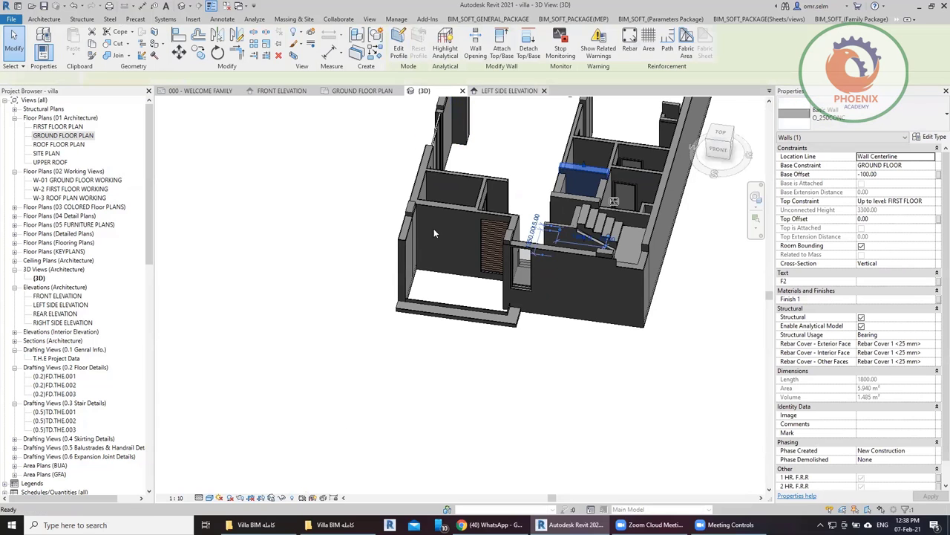
Step: Check the new curtain wall in the left side elevation, then return to the 3D view
left_click(510, 91)
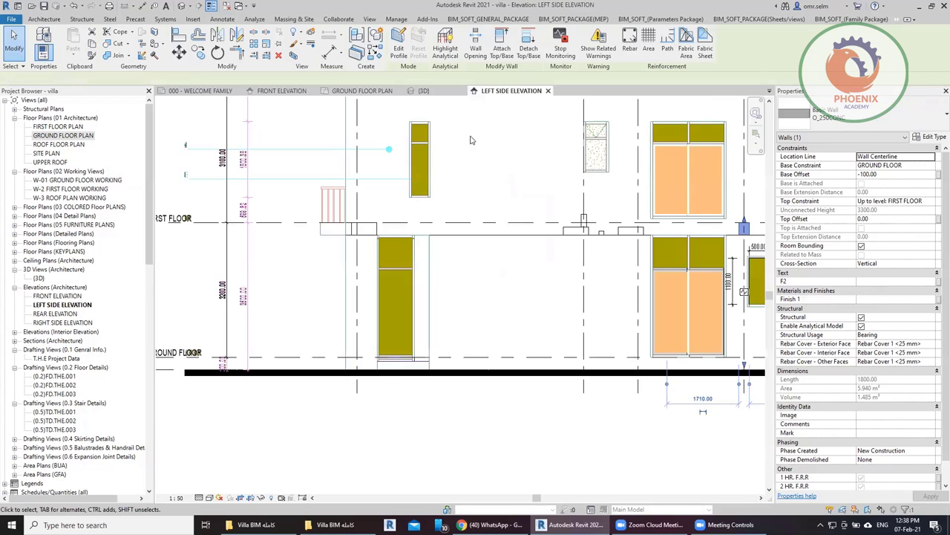
left_click(397, 285)
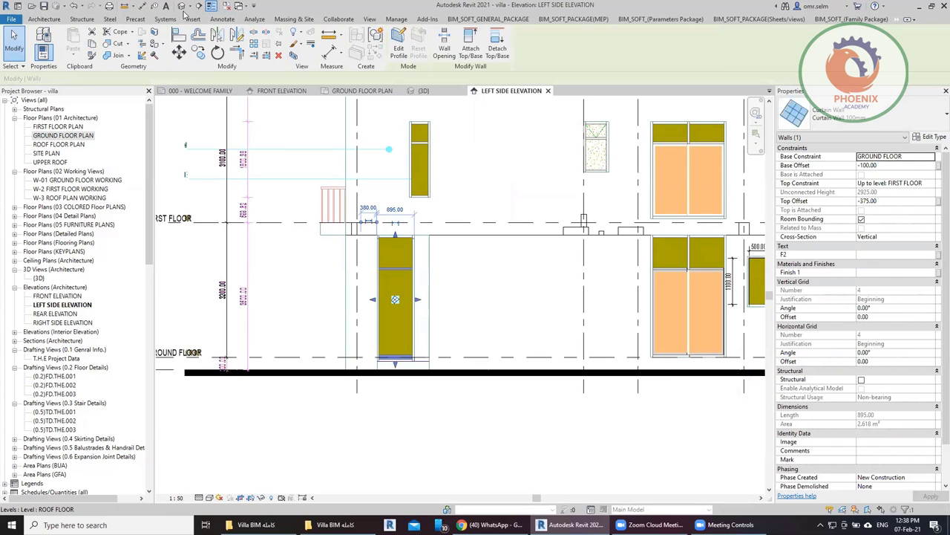
left_click(420, 91)
key("Escape")
Step: Orbit to a tilted top view and delete the freestanding front wall
mouse_move(424, 347)
middle_mouse_down("shift")
mouse_move(526, 373)
mouse_move(623, 302)
mouse_move(413, 250)
middle_mouse_up("shift")
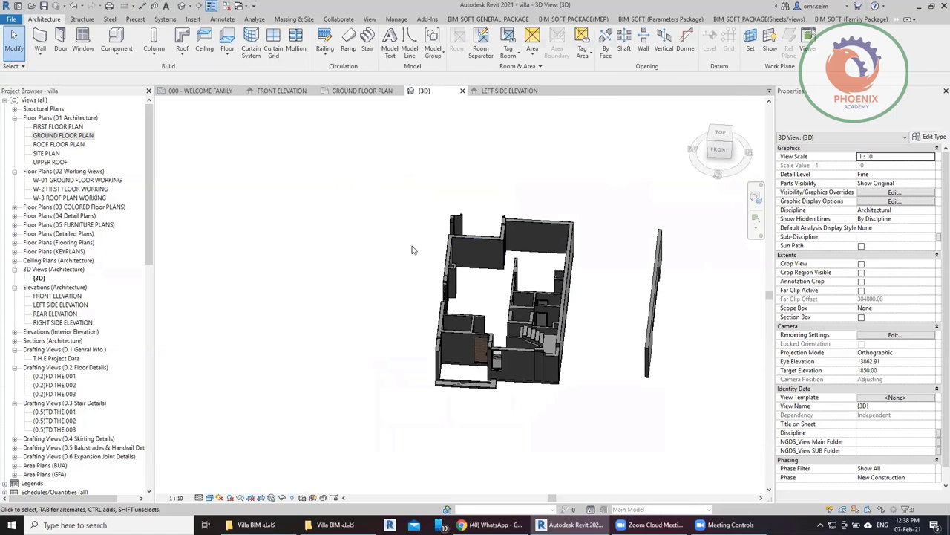
middle_click_drag(423, 296, 499, 374, "shift")
scroll(499, 375, "up", 3)
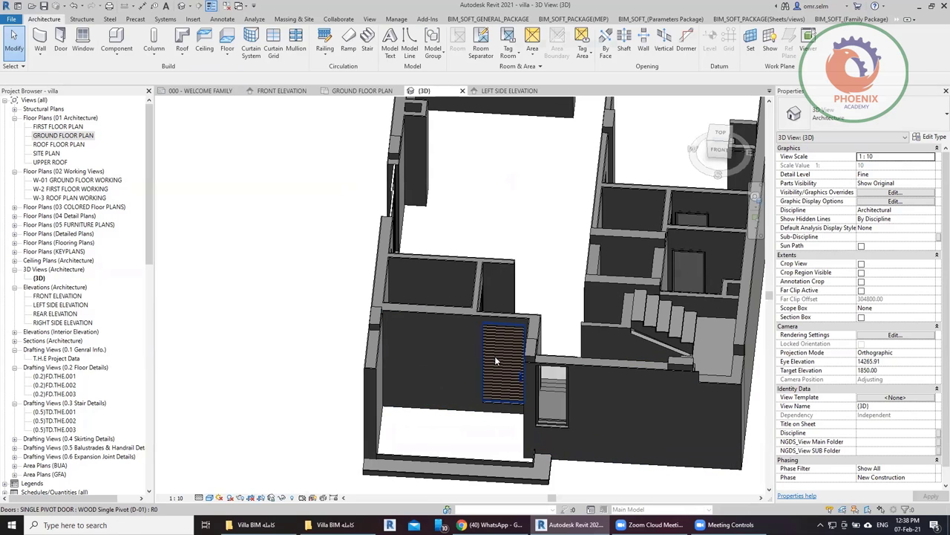
scroll(496, 361, "down", 3)
scroll(494, 356, "down", 2)
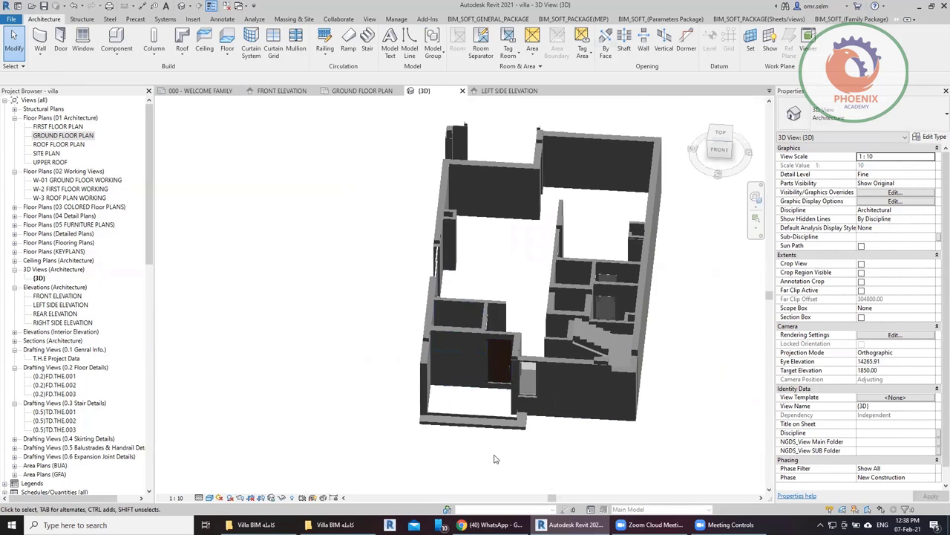
left_click(472, 414)
key("Delete")
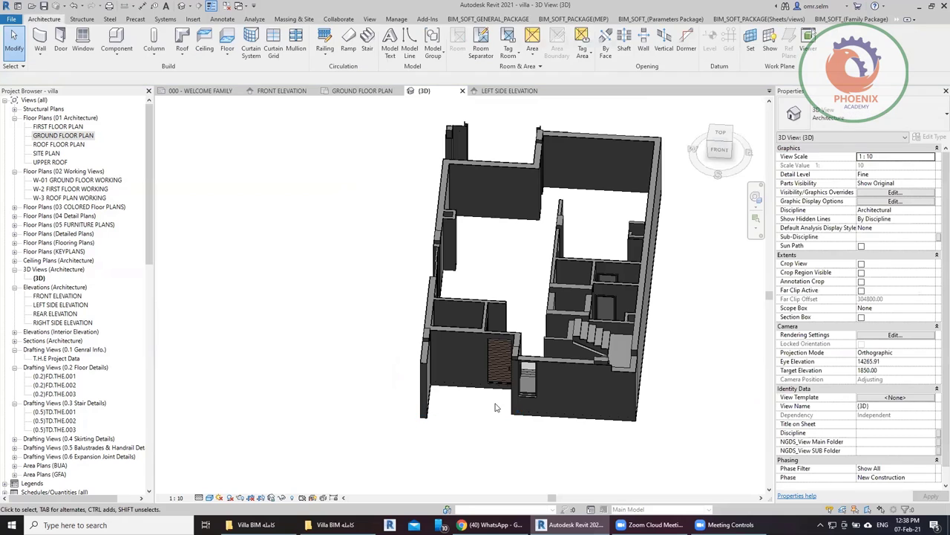
Step: Orbit the model from near top-down to a tilted angle to review the remaining walls
middle_click_drag(566, 372, 449, 220, "shift")
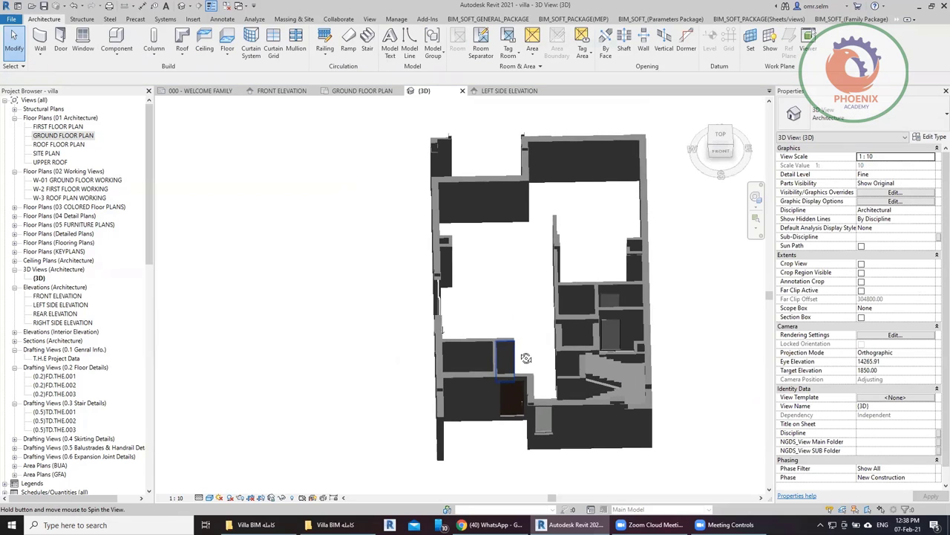
scroll(449, 221, "up", 3)
mouse_move(520, 272)
middle_mouse_down("shift")
mouse_move(547, 322)
mouse_move(540, 343)
middle_mouse_up("shift")
scroll(540, 344, "up", 2)
Step: Orbit close to the curtain wall and add a horizontal curtain grid line across it
left_click(544, 309)
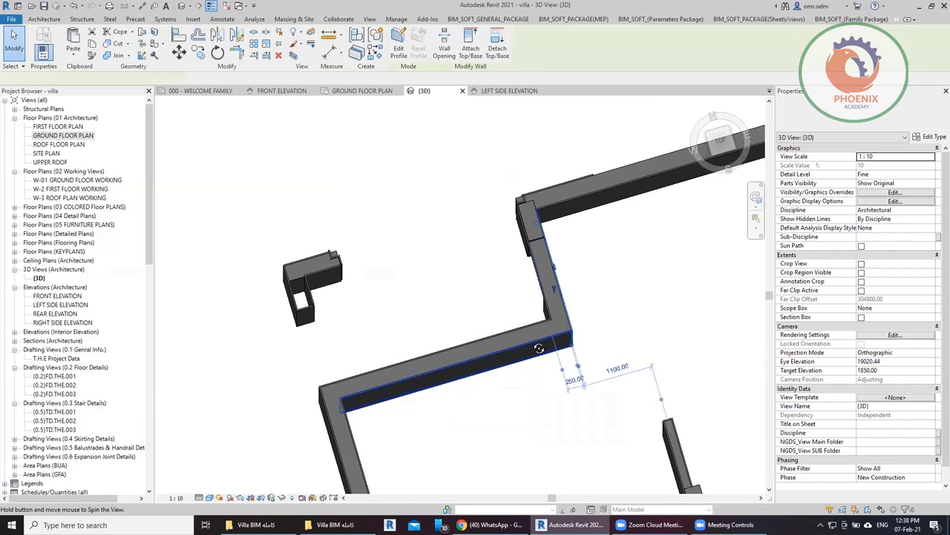
mouse_move(544, 310)
middle_mouse_down("shift")
mouse_move(620, 251)
mouse_move(520, 275)
middle_mouse_up("shift")
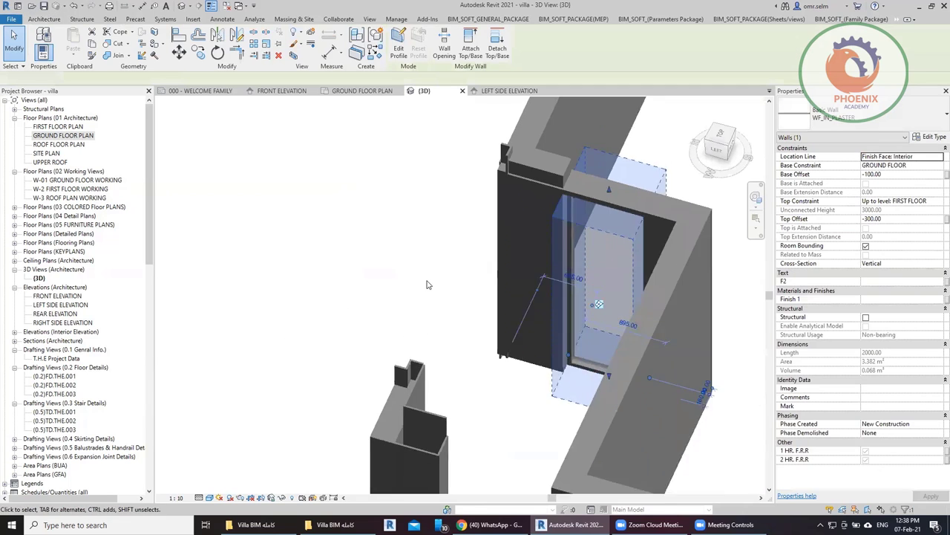
middle_click_drag(446, 282, 233, 295)
left_click(233, 295)
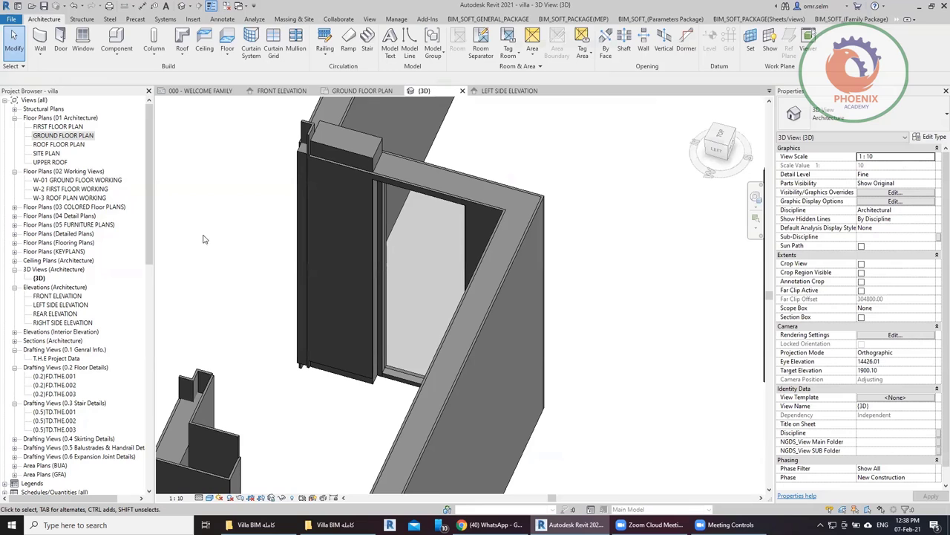
left_click(274, 48)
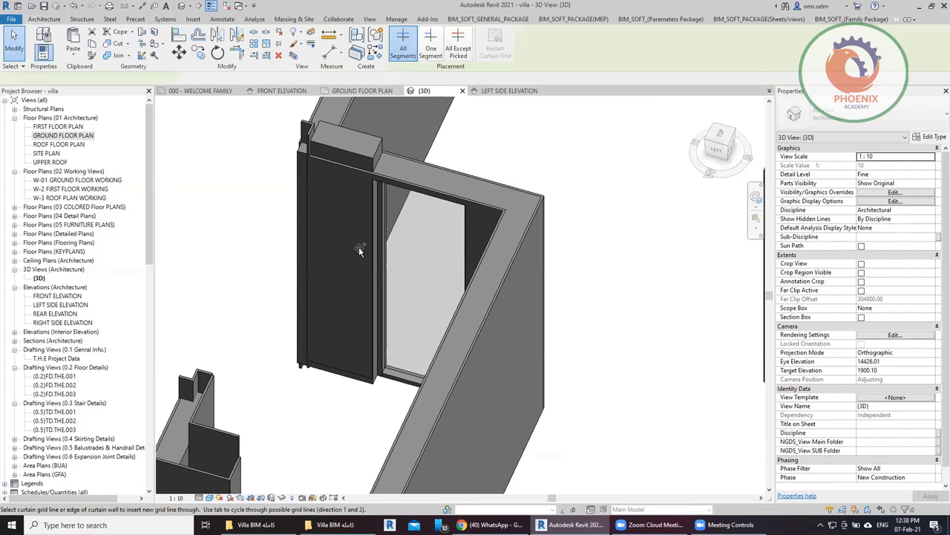
left_click(382, 253)
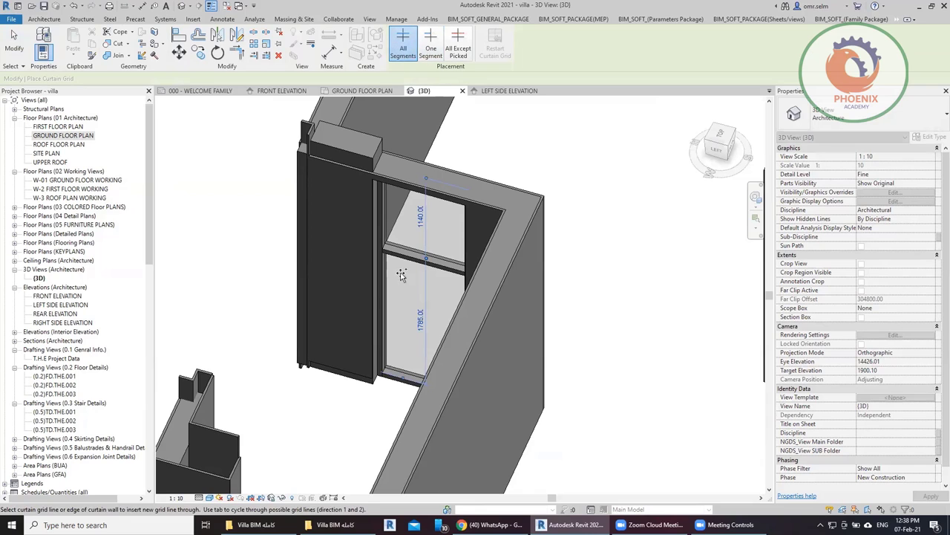
Step: Add a One Segment vertical grid line in the upper panel and an All Except Picked line
left_click(431, 44)
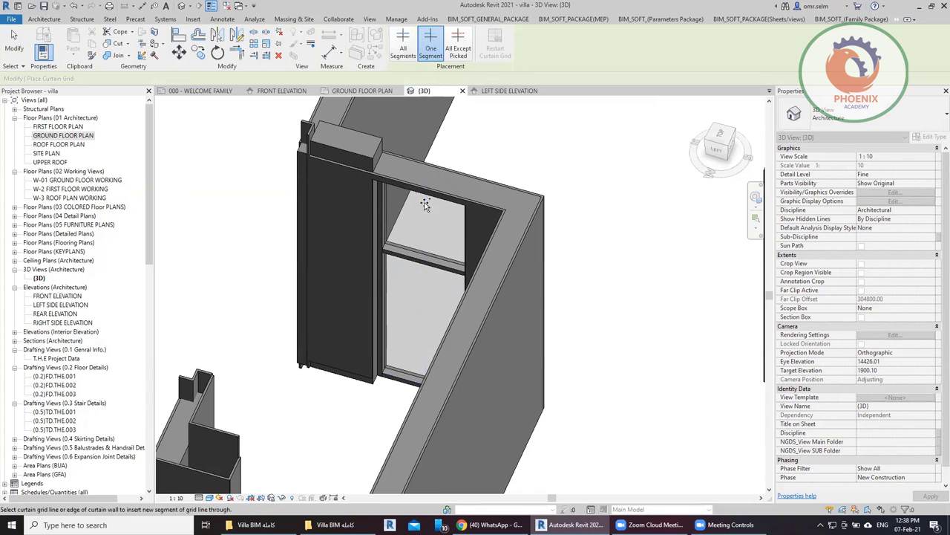
left_click(420, 247)
left_click(459, 44)
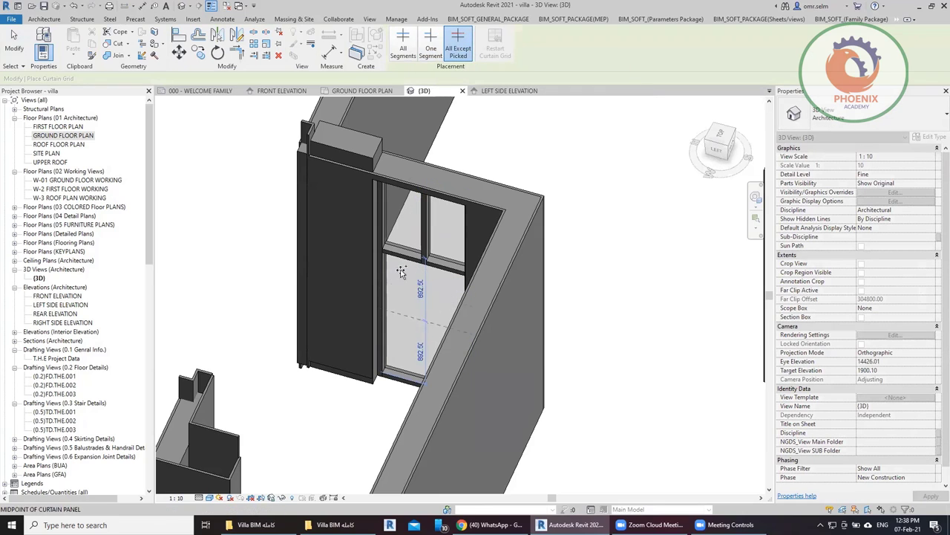
left_click(399, 216)
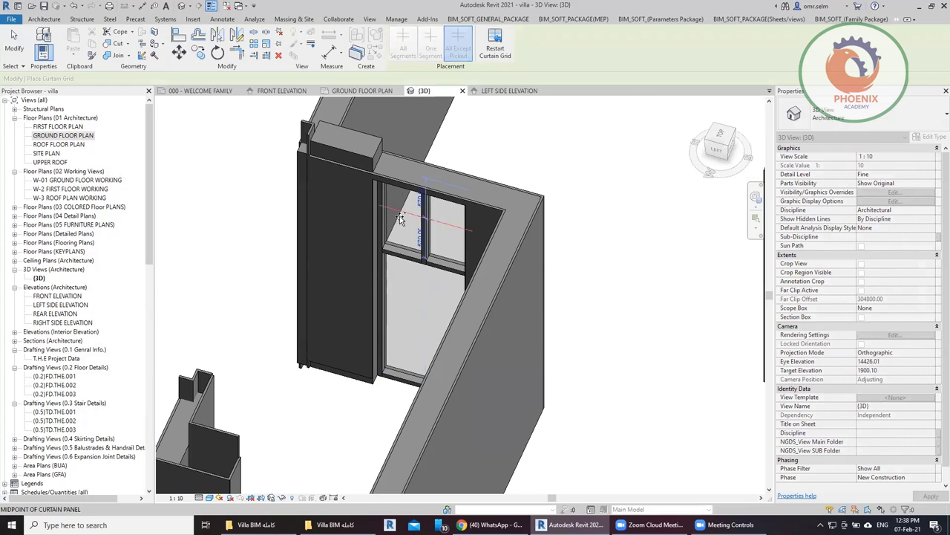
left_click(453, 225)
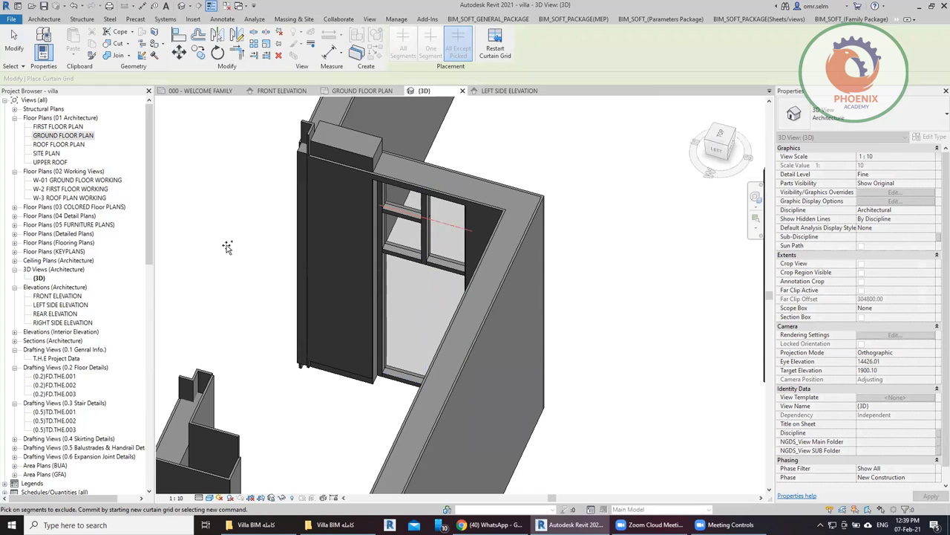
key("Escape")
scroll(222, 250, "down", 2)
scroll(220, 253, "down", 2)
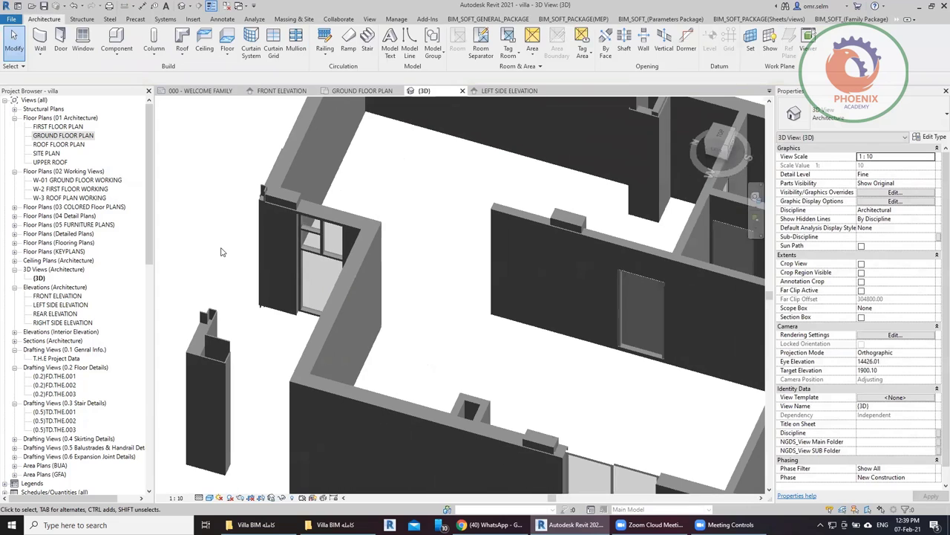
scroll(220, 252, "down", 2)
scroll(221, 252, "down", 2)
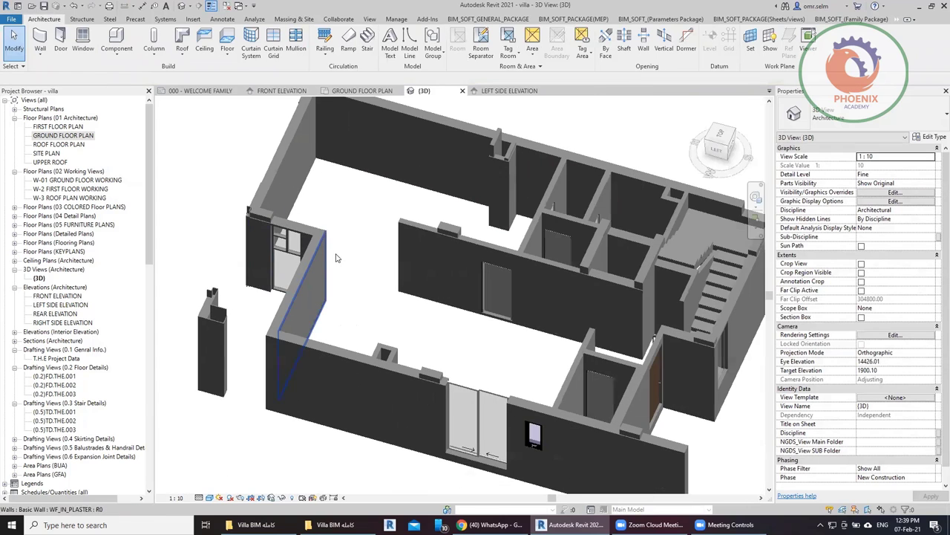
scroll(328, 257, "up", 3)
scroll(327, 257, "up", 2)
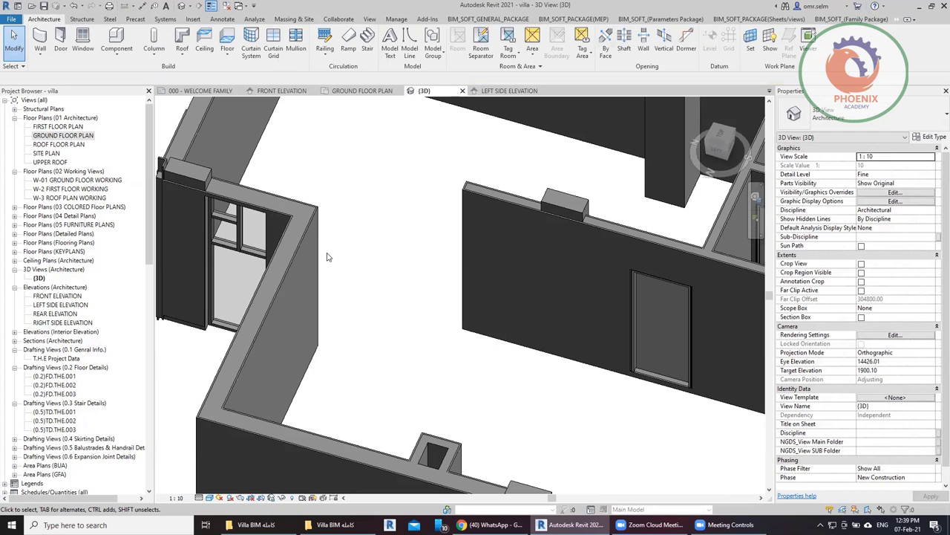
scroll(223, 282, "down", 2)
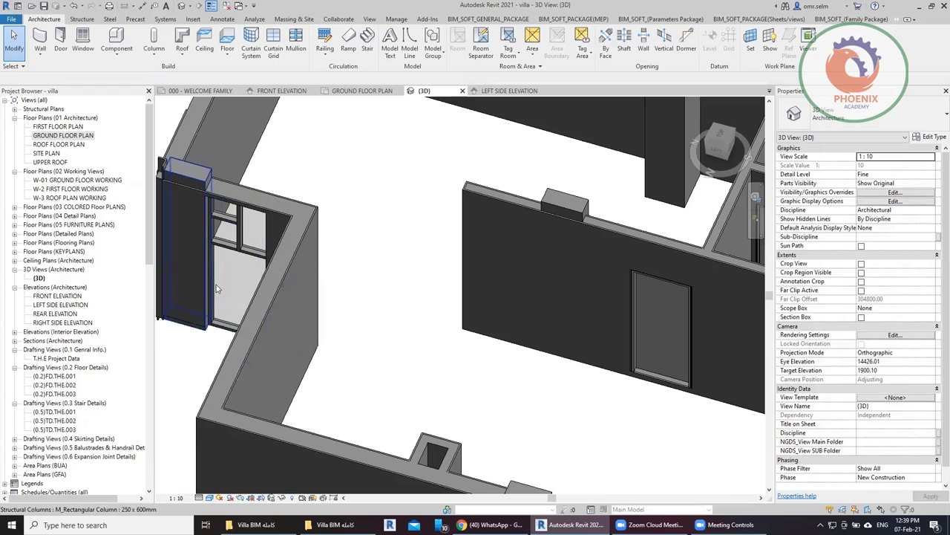
scroll(216, 284, "up", 3)
scroll(340, 311, "up", 2)
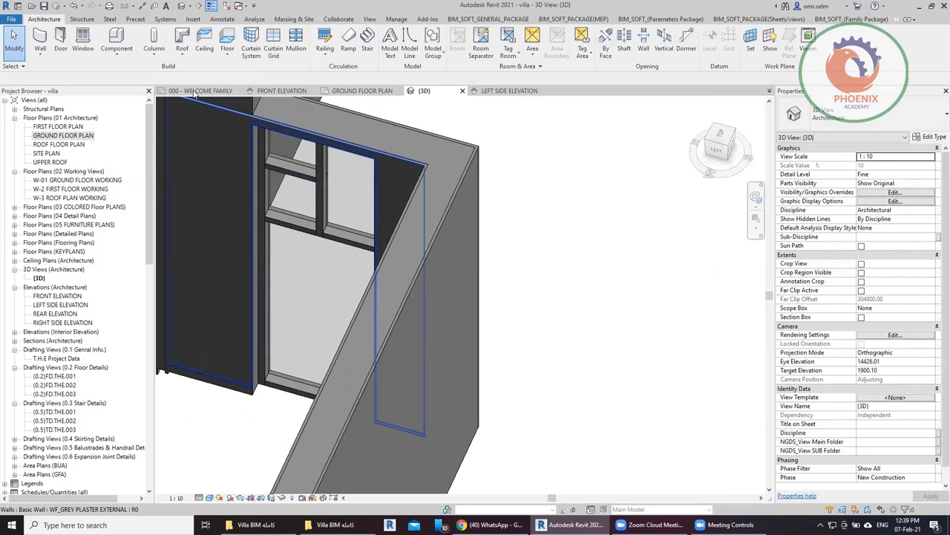
left_click(290, 57)
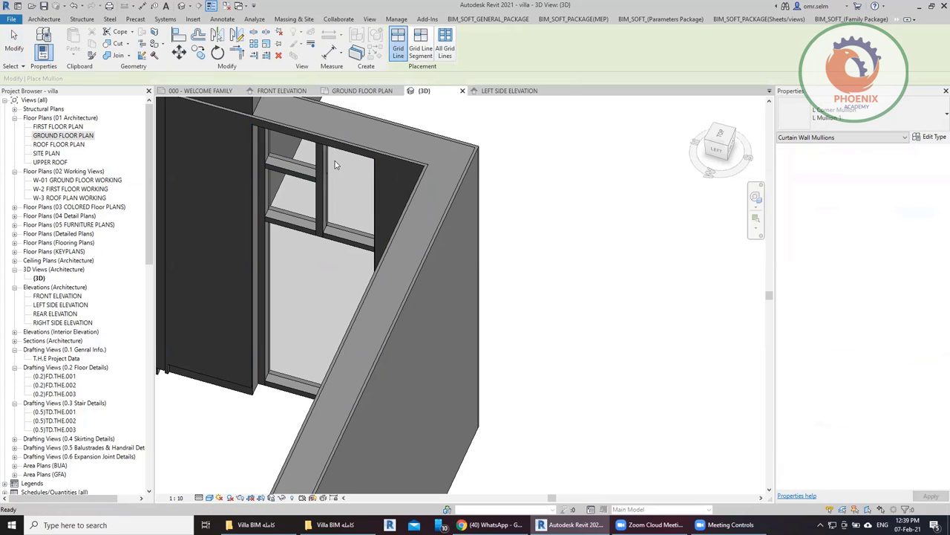
key("Escape")
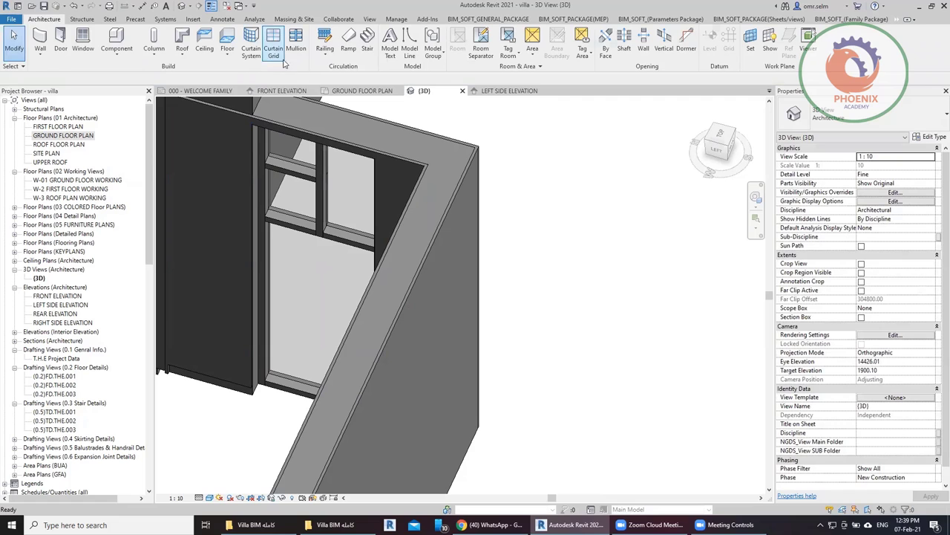
Step: Add two more horizontal curtain grid lines and a vertical one at mid-width
left_click(273, 46)
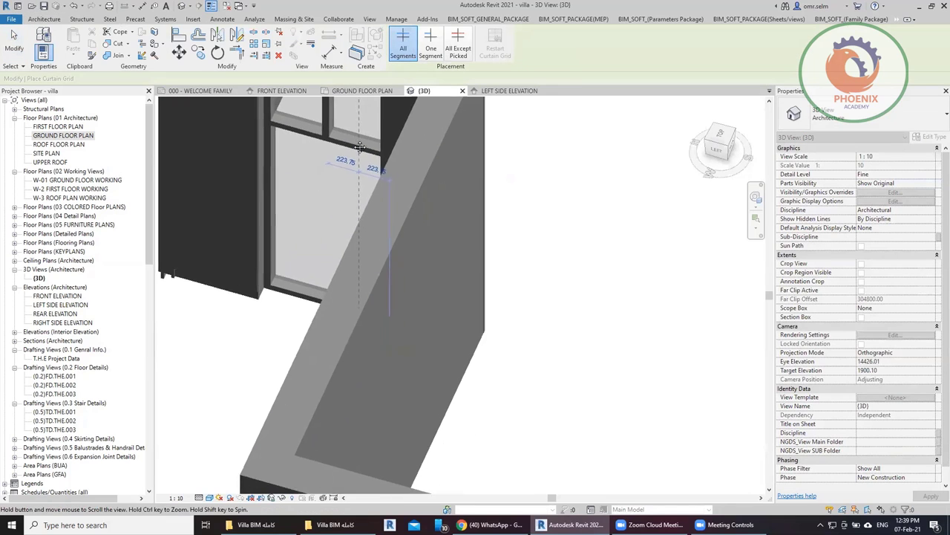
middle_click_drag(354, 233, 337, 235)
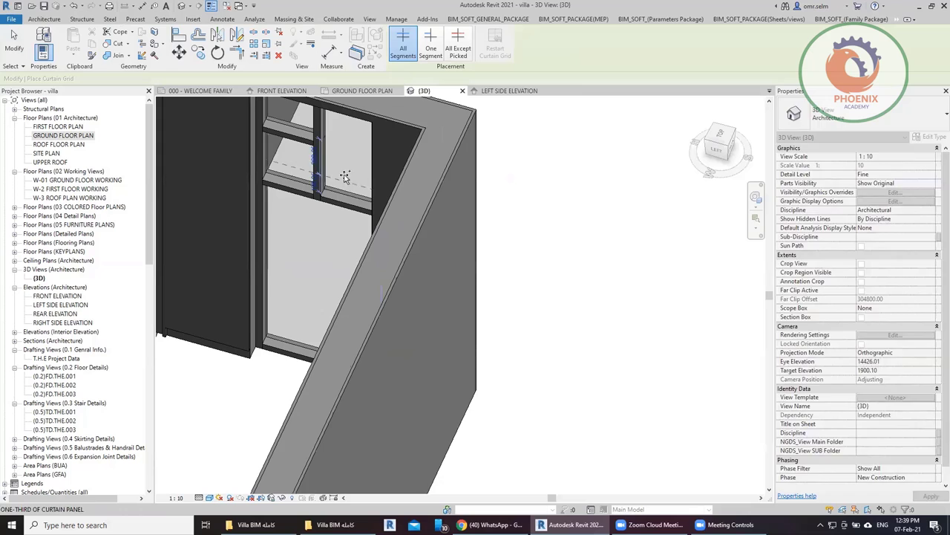
left_click(352, 237)
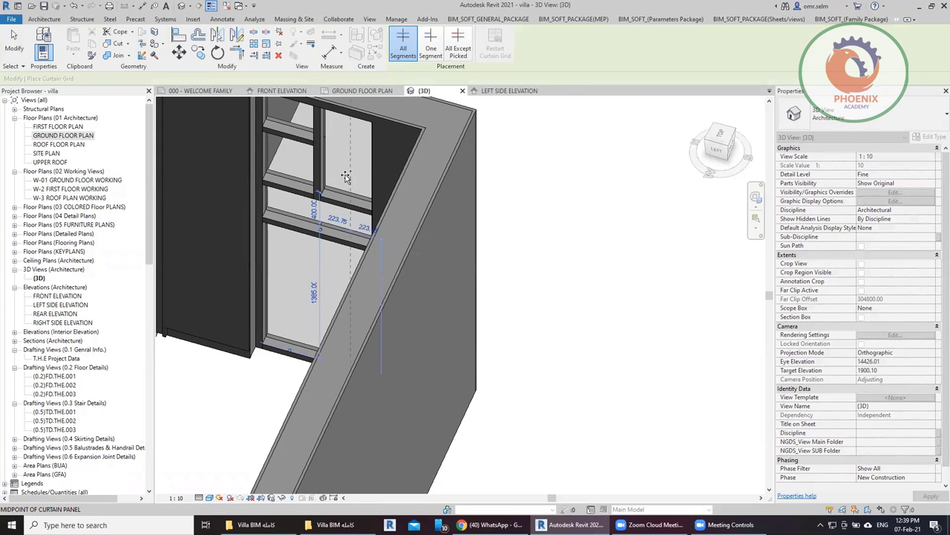
left_click(346, 185)
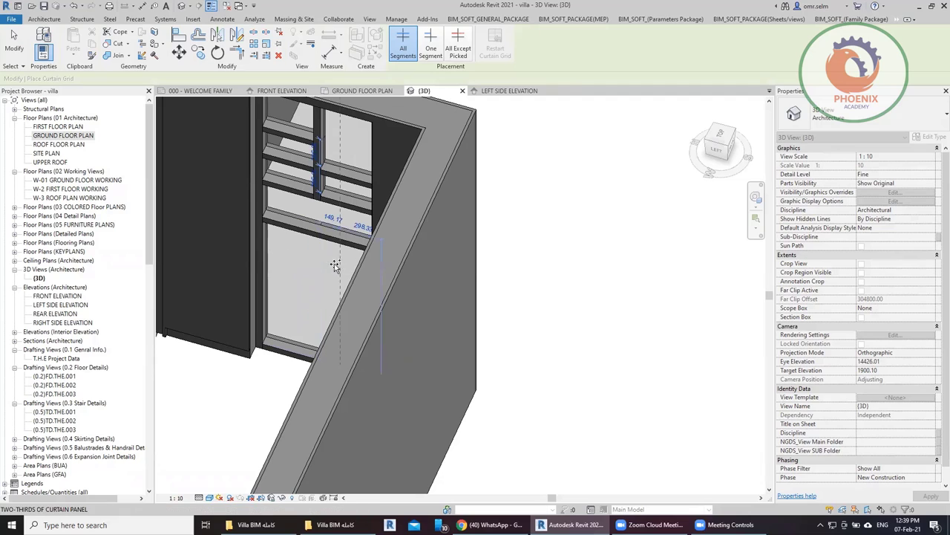
left_click(340, 258)
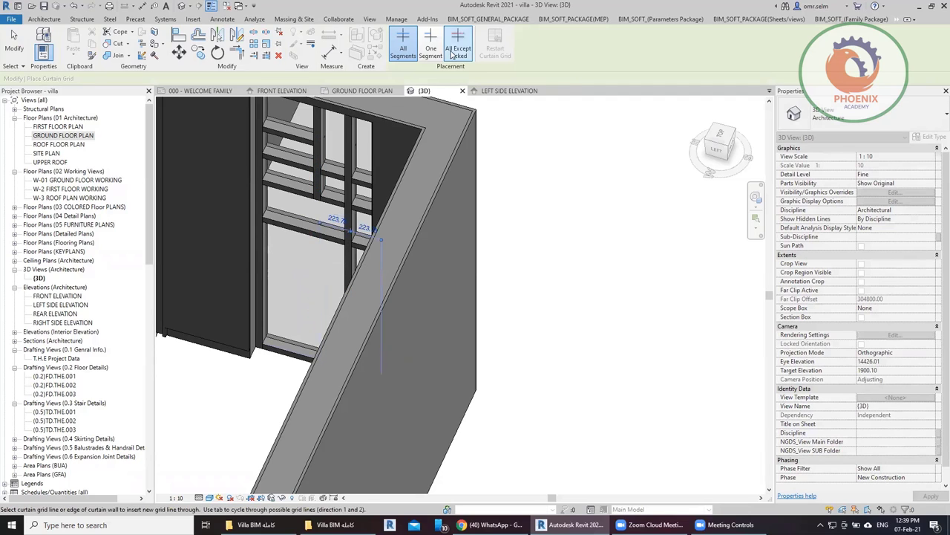
Step: Add a One Segment grid line in the upper-left panel and an All Except Picked vertical line
left_click(431, 46)
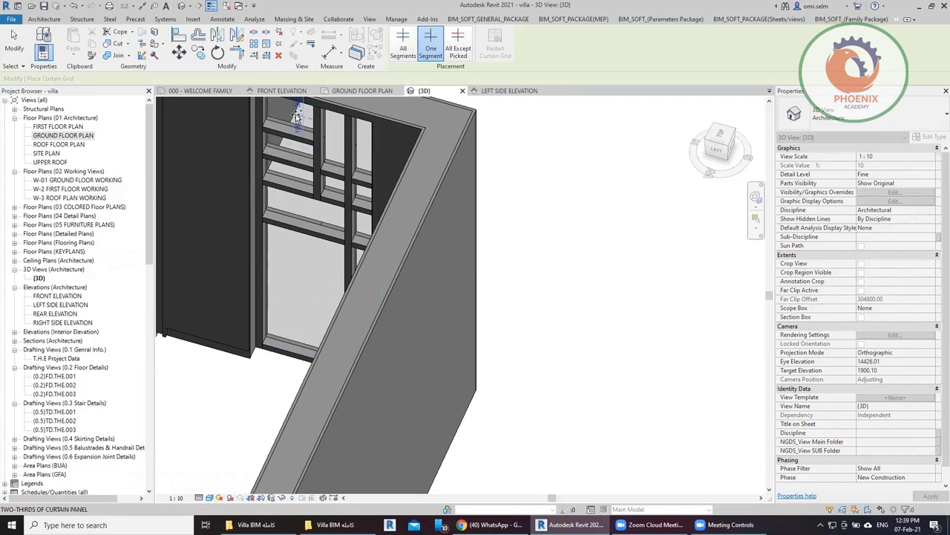
left_click(292, 200)
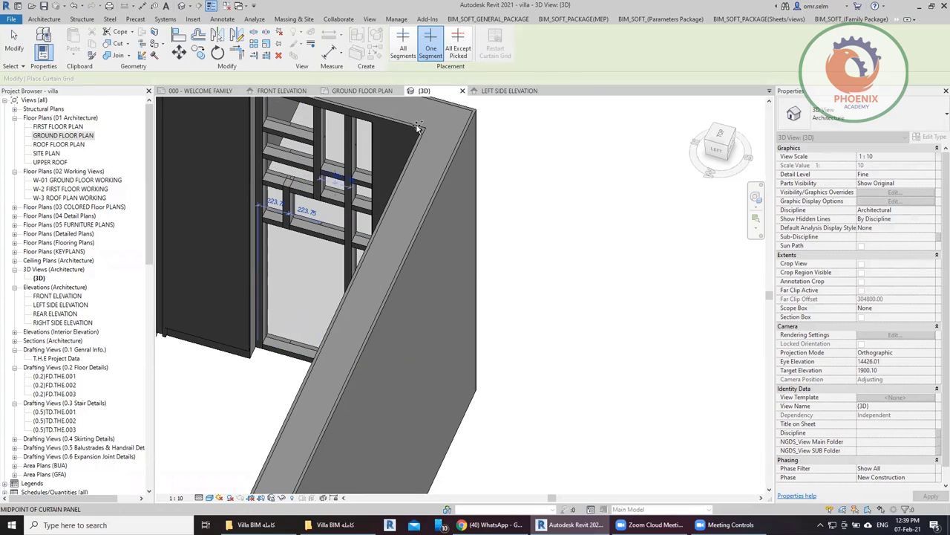
left_click(459, 49)
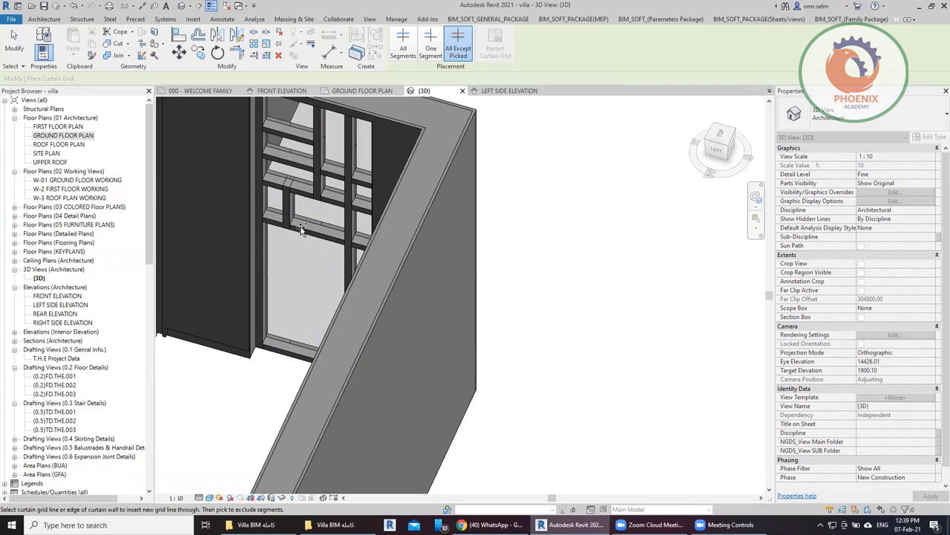
left_click(298, 234)
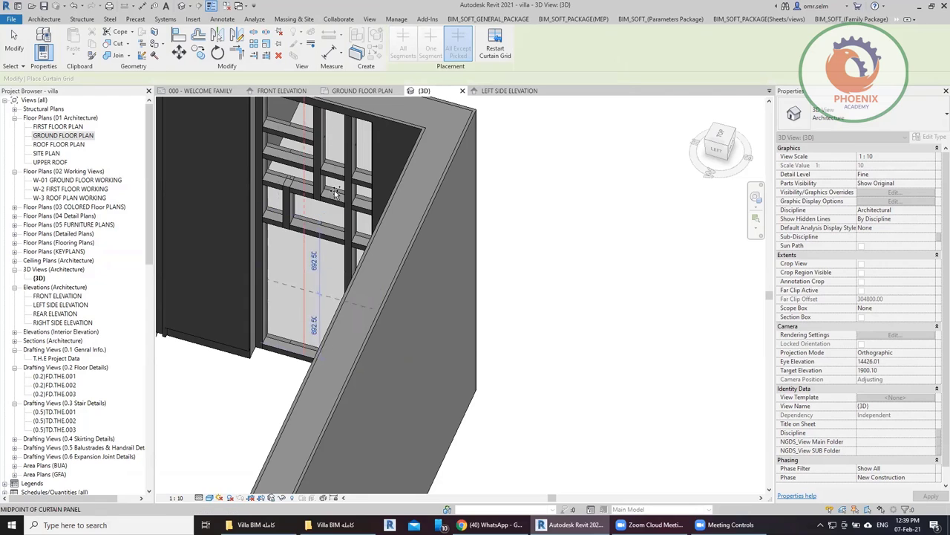
Step: Add a mullion along the newest vertical grid line
key("m")
key("u")
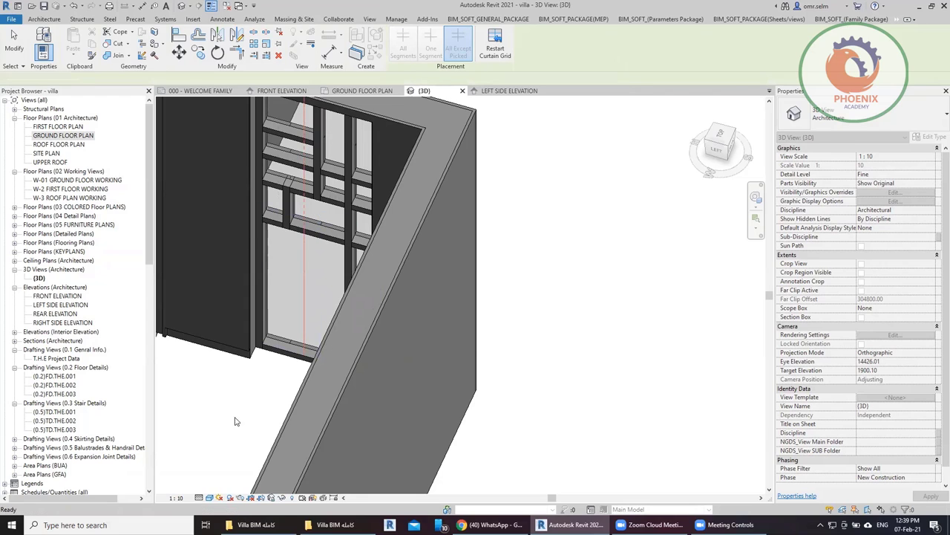
left_click(304, 260)
Step: Open GROUND FLOOR PLAN and zoom around the Dinning G-04 and Reception G-03 rooms
key("Escape")
key("Escape")
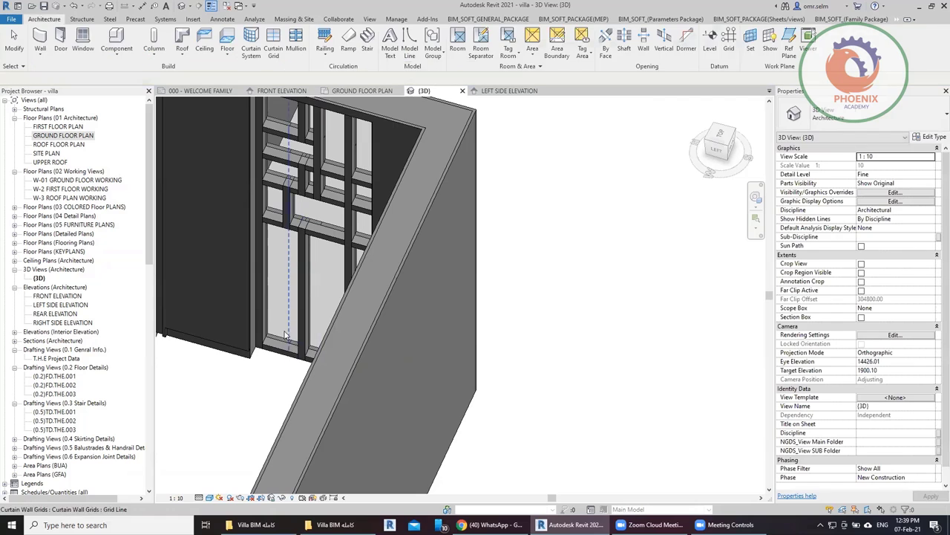
scroll(326, 305, "up", 1)
scroll(334, 315, "up", 2)
scroll(332, 316, "up", 2)
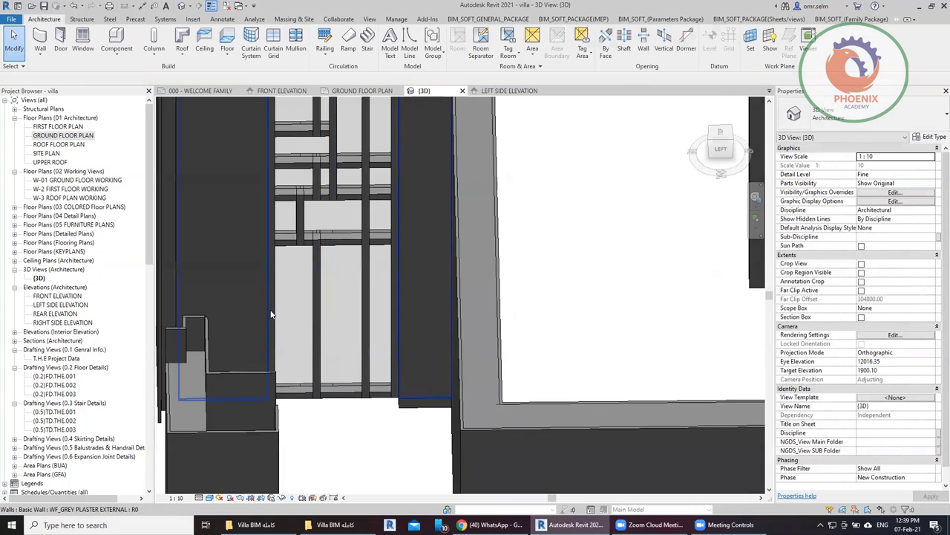
double_click(74, 135)
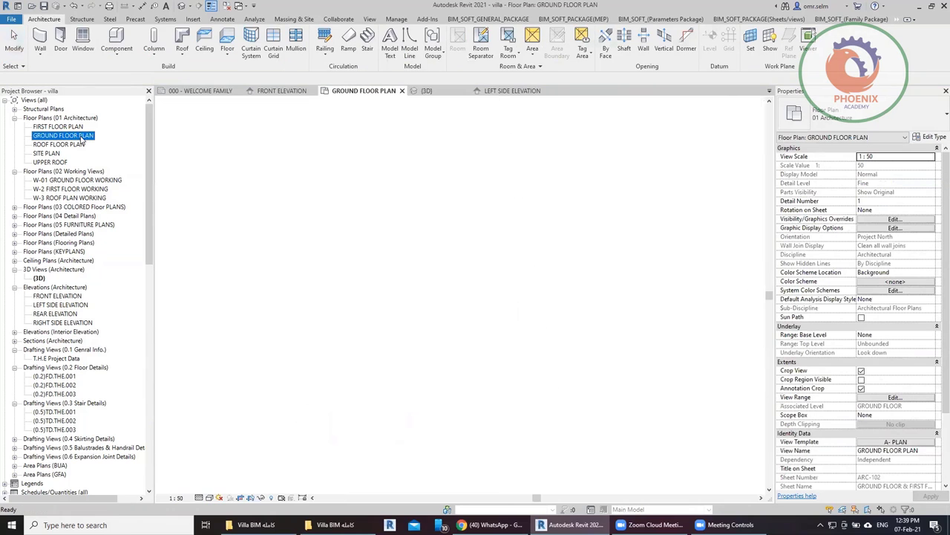
scroll(367, 308, "down", 2)
scroll(459, 367, "down", 2)
scroll(468, 364, "up", 1)
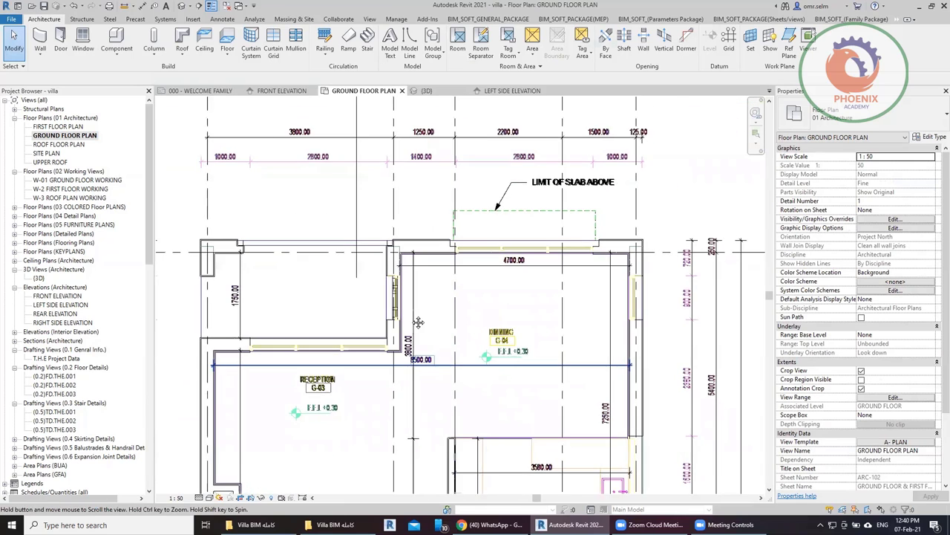
scroll(505, 334, "up", 2)
scroll(542, 286, "up", 1)
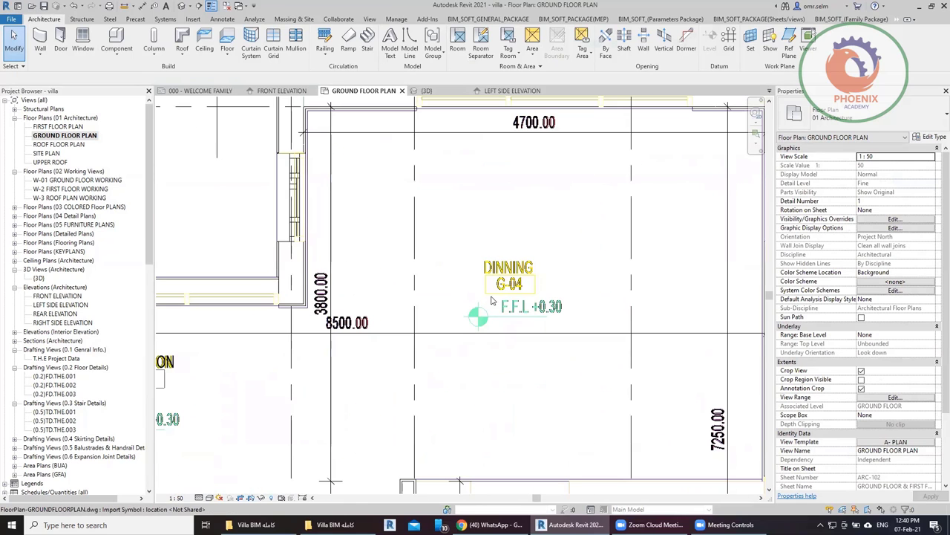
scroll(491, 300, "down", 1)
scroll(492, 310, "down", 1)
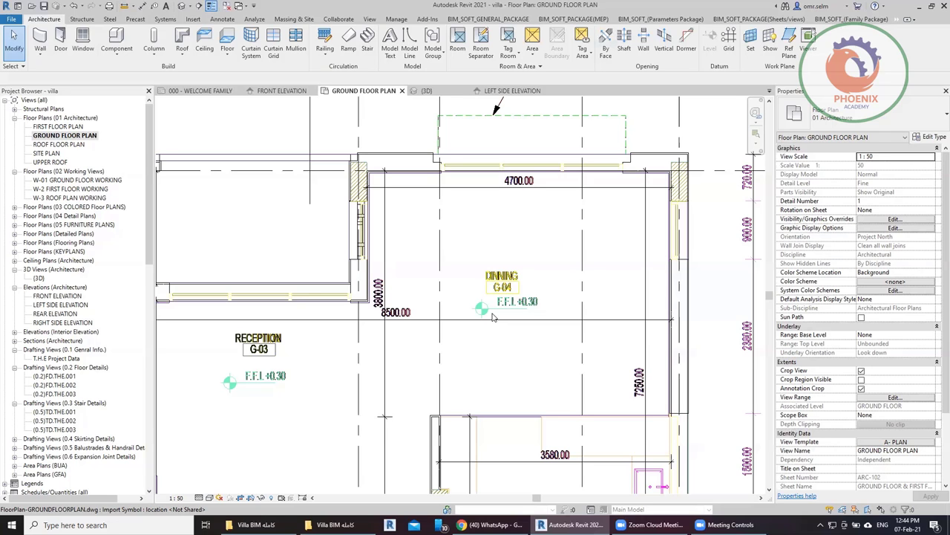
Step: Inspect the level markers in the LEFT SIDE ELEVATION view
left_click(491, 240)
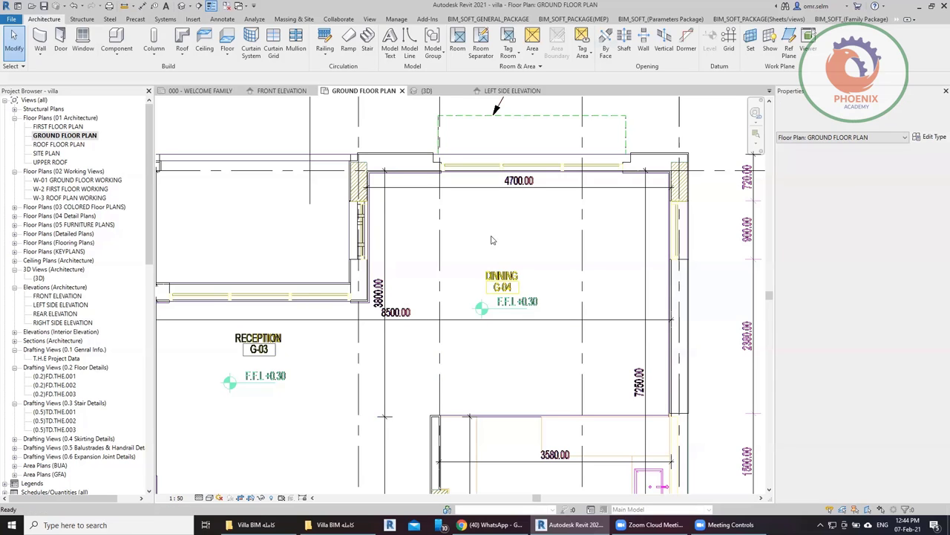
scroll(491, 240, "down", 2)
scroll(318, 372, "up", 3)
scroll(314, 334, "up", 2)
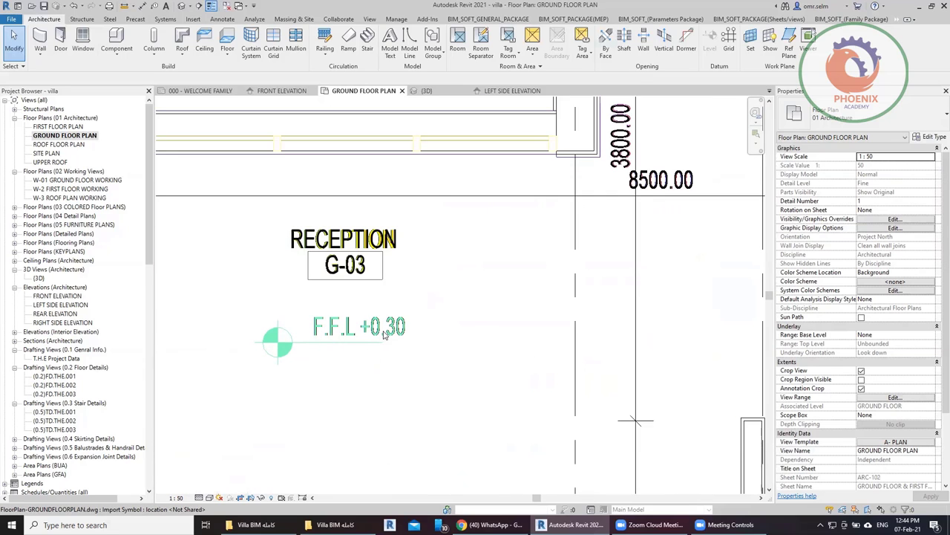
scroll(385, 335, "down", 3)
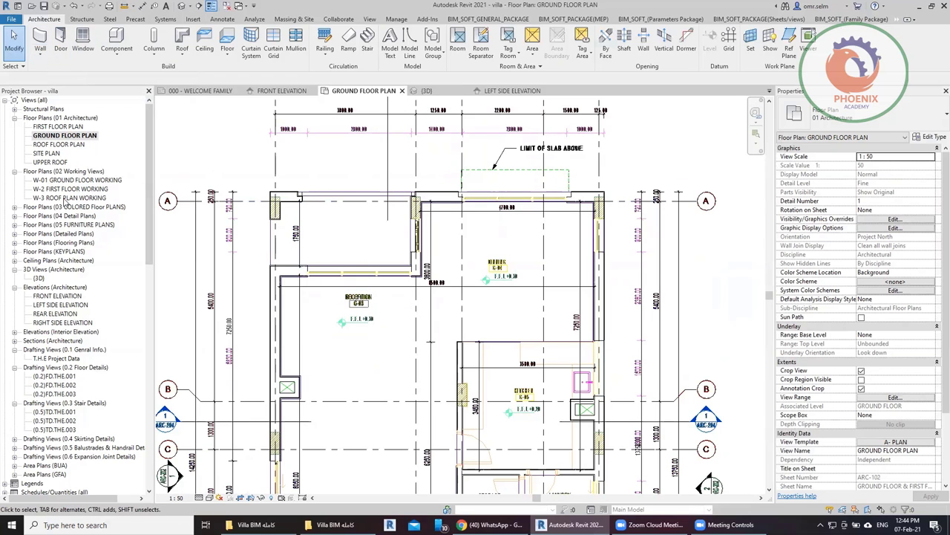
left_click(67, 305)
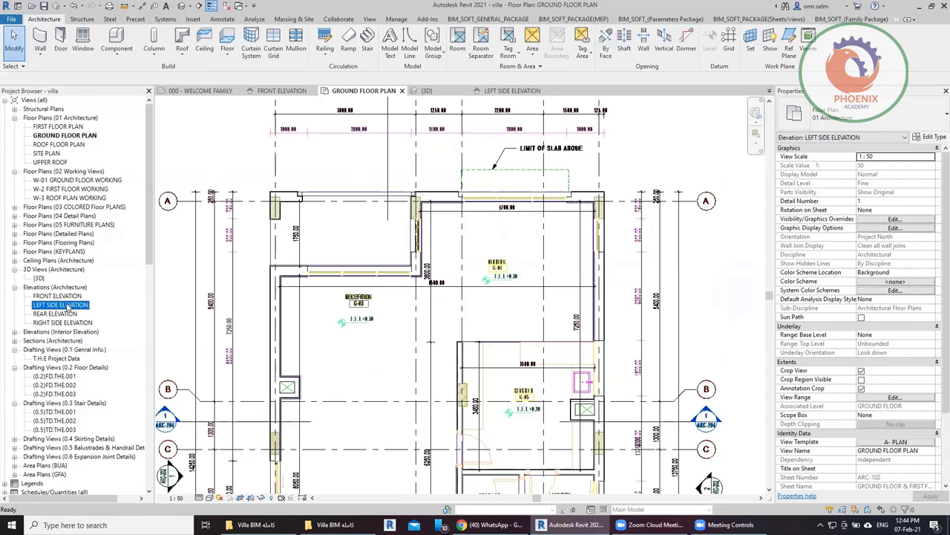
double_click(61, 305)
middle_click_drag(742, 305, 429, 365)
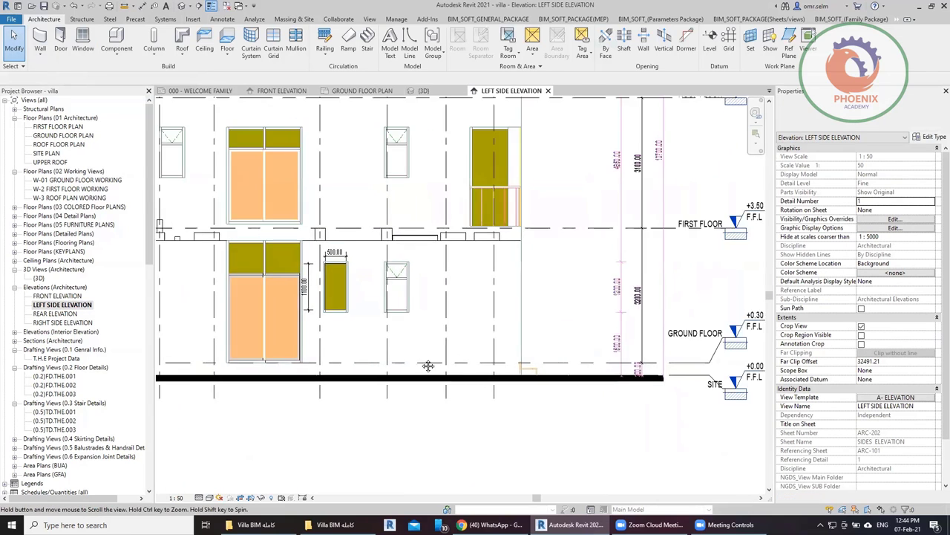
scroll(429, 365, "up", 1)
scroll(621, 308, "up", 1)
scroll(622, 308, "down", 2)
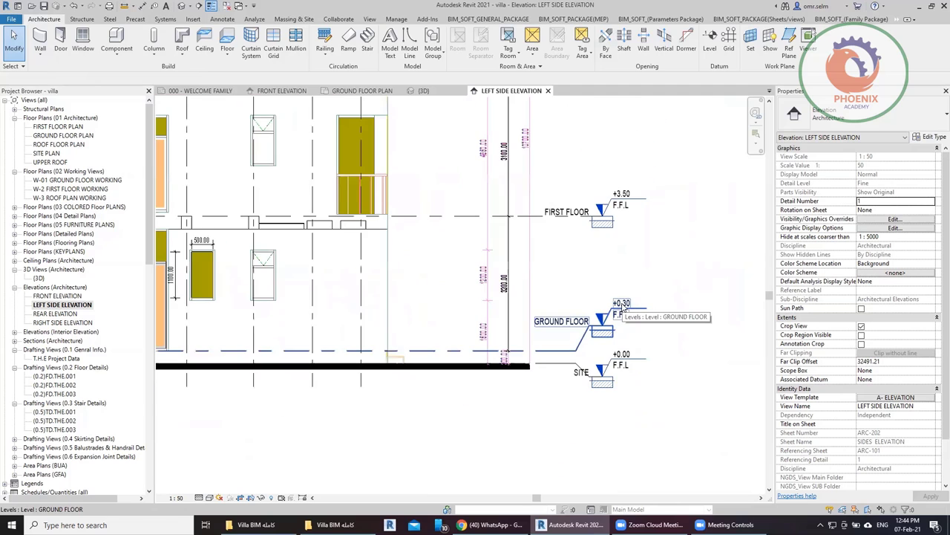
scroll(396, 342, "down", 4)
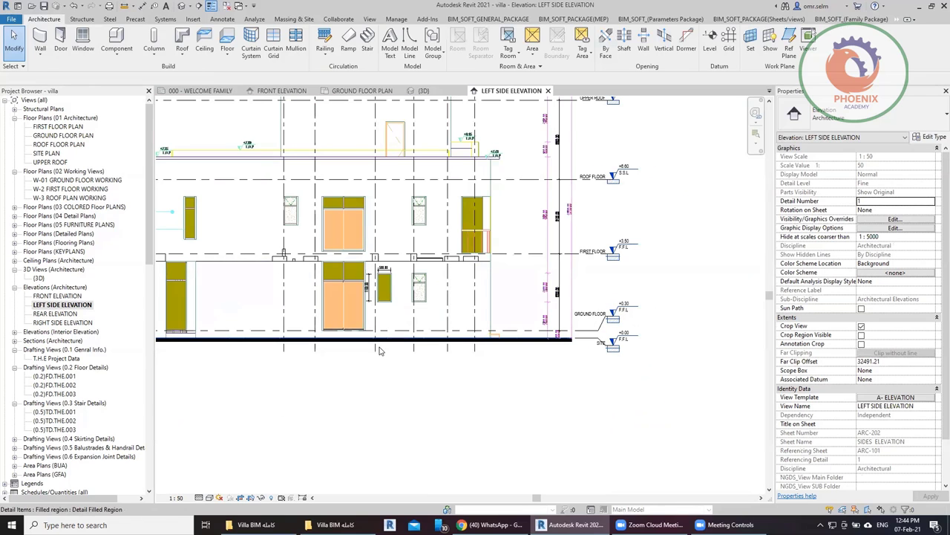
middle_click_drag(379, 350, 424, 392)
scroll(686, 346, "up", 3)
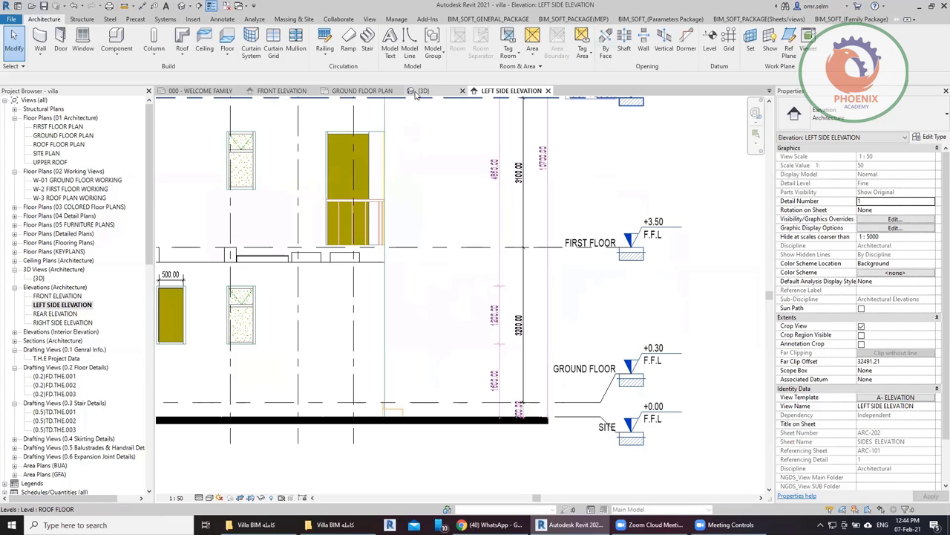
Step: Back in the ground floor plan, survey the kitchen, lobby, stairs and service rooms
left_click(362, 90)
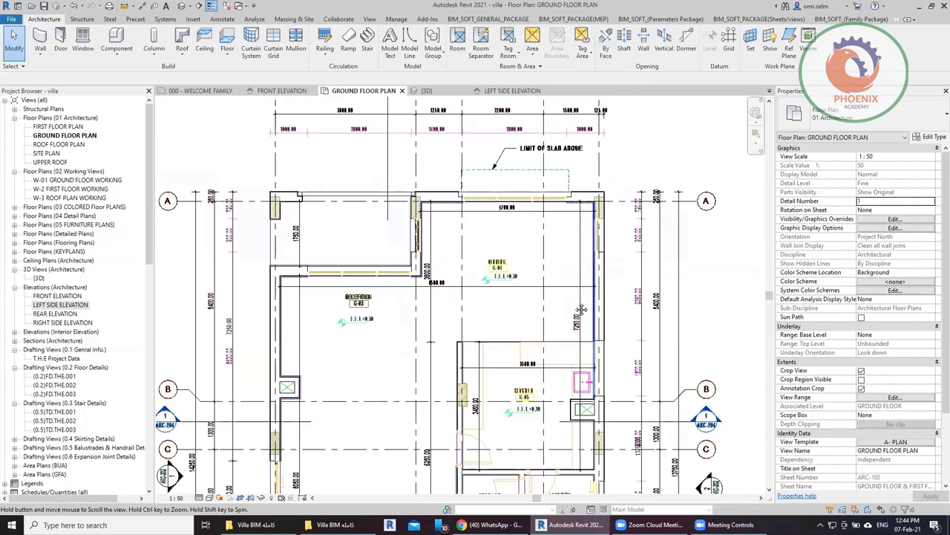
middle_click_drag(400, 358, 294, 315)
scroll(427, 287, "up", 4)
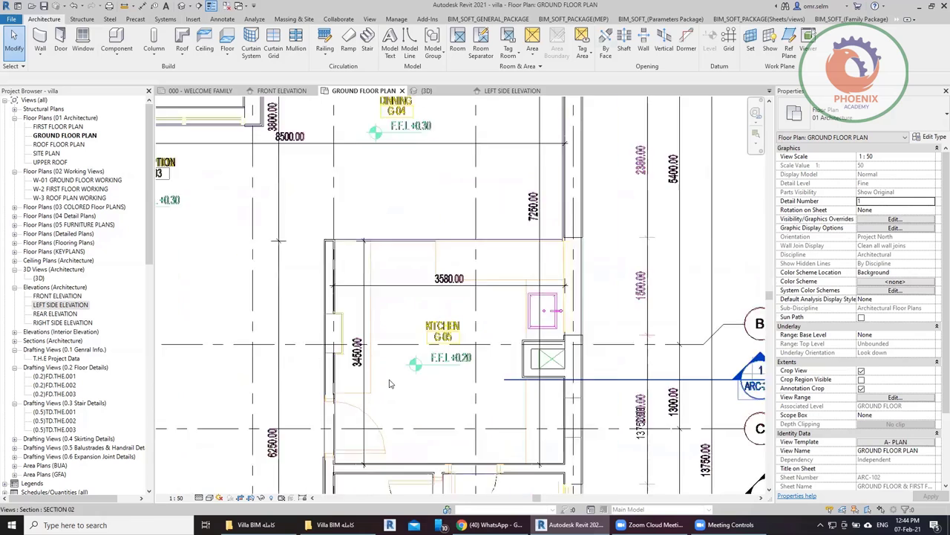
mouse_move(470, 298)
middle_mouse_down()
mouse_move(518, 329)
mouse_move(550, 271)
mouse_move(545, 67)
middle_mouse_up()
scroll(519, 330, "down", 2)
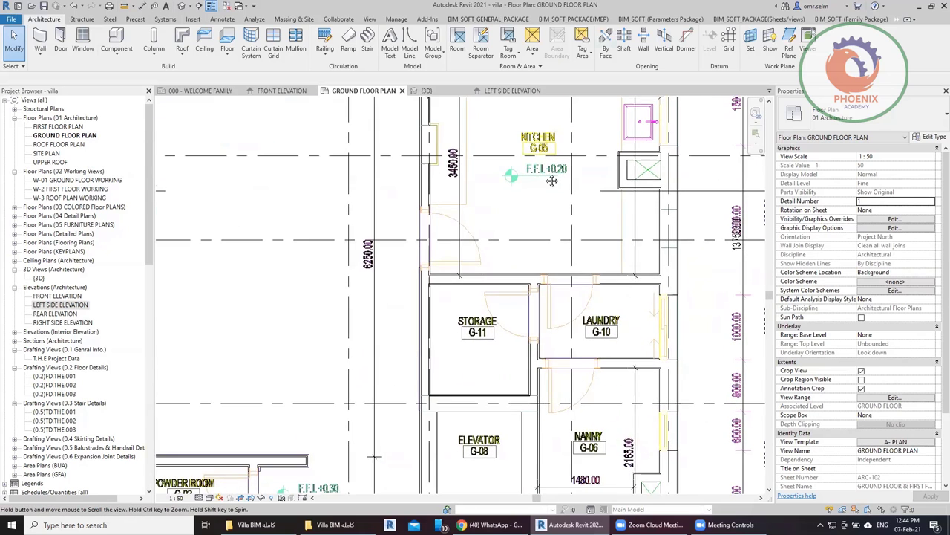
middle_click_drag(581, 309, 564, 275)
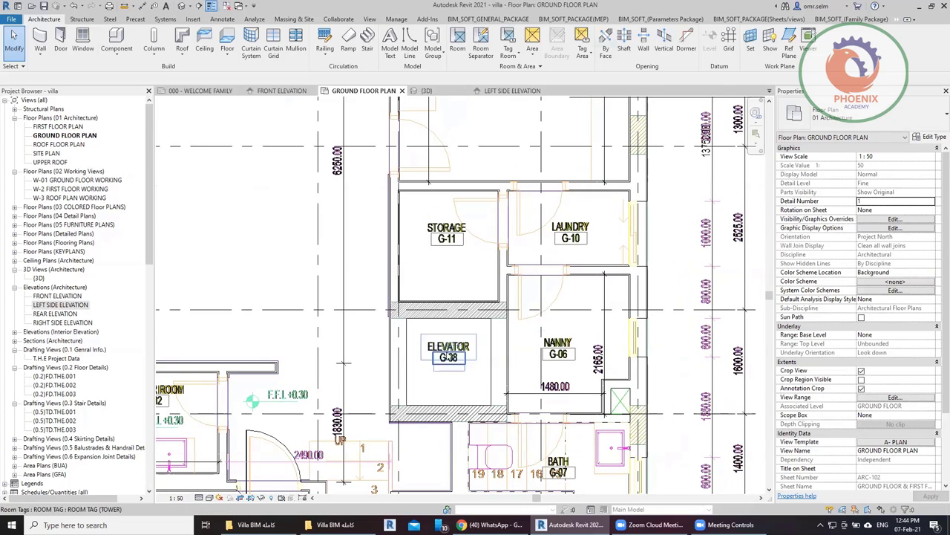
middle_click_drag(395, 444, 438, 352)
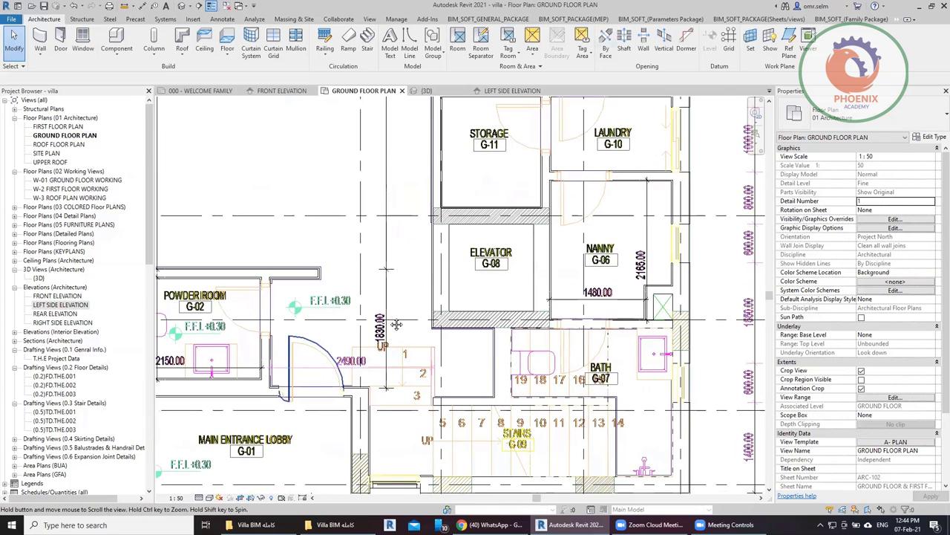
middle_click_drag(193, 476, 309, 431)
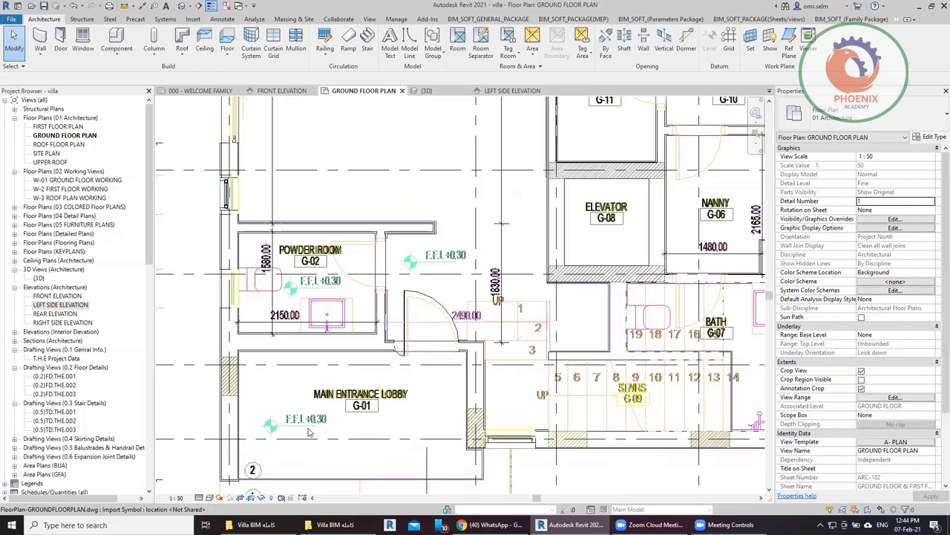
mouse_move(631, 354)
middle_mouse_down()
mouse_move(348, 354)
mouse_move(382, 430)
middle_mouse_up()
middle_click_drag(394, 193, 405, 312)
mouse_move(407, 119)
middle_mouse_down()
mouse_move(411, 184)
mouse_move(456, 285)
middle_mouse_up()
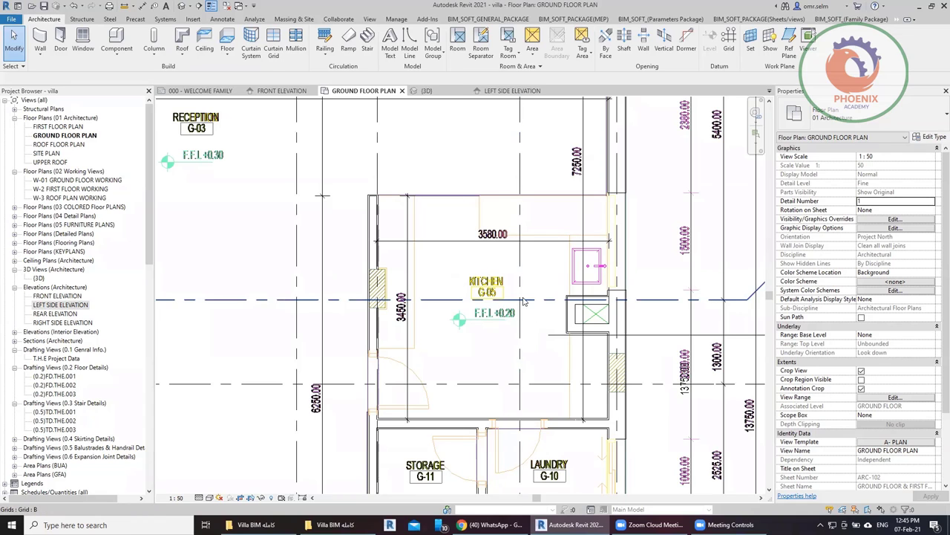
scroll(511, 298, "down", 5)
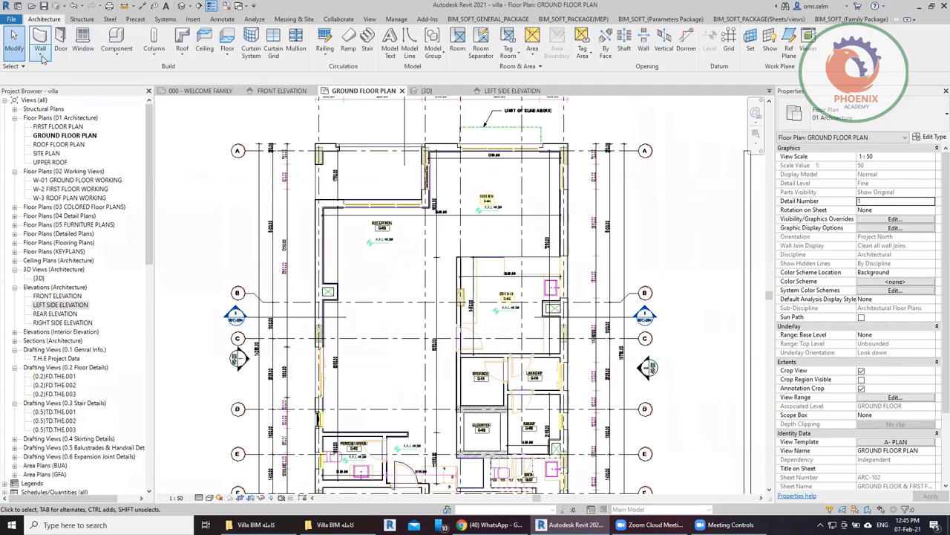
Step: Start sketching a new architectural floor
left_click(40, 49)
left_click(146, 78)
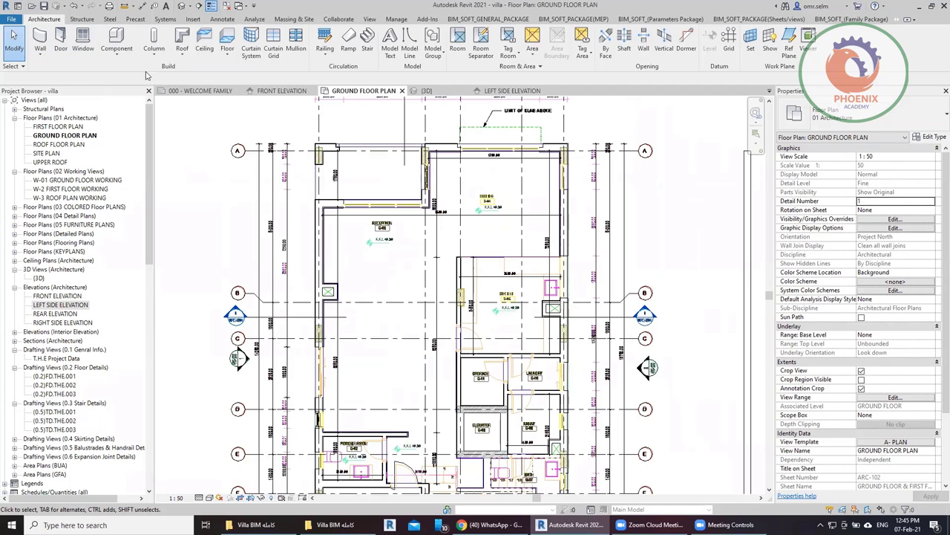
left_click(231, 57)
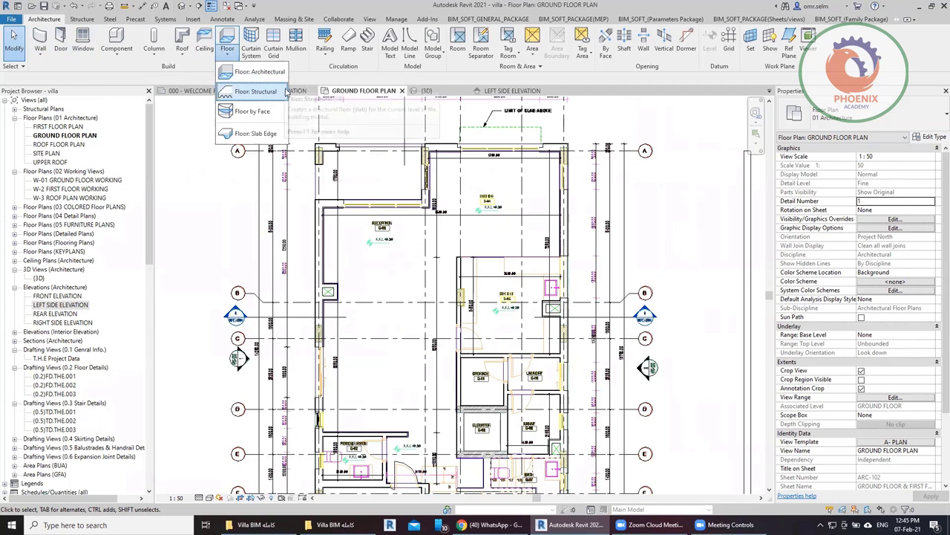
left_click(260, 72)
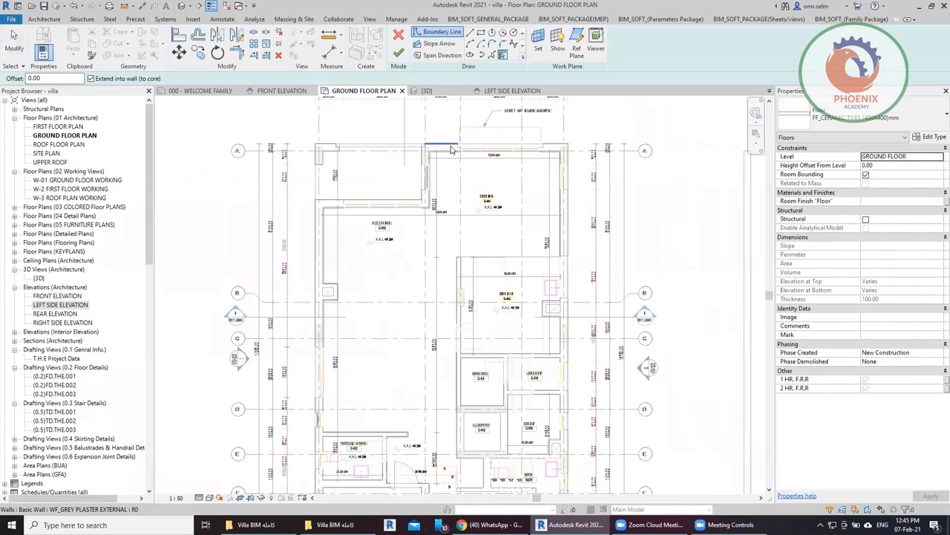
scroll(446, 144, "up", 4)
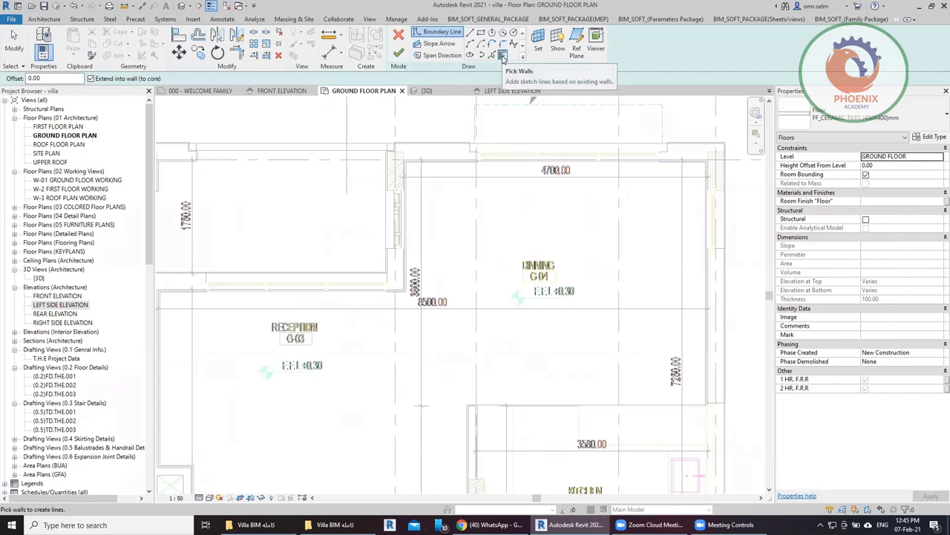
Step: Trace floor boundary lines along the kitchen walls
left_click(451, 141)
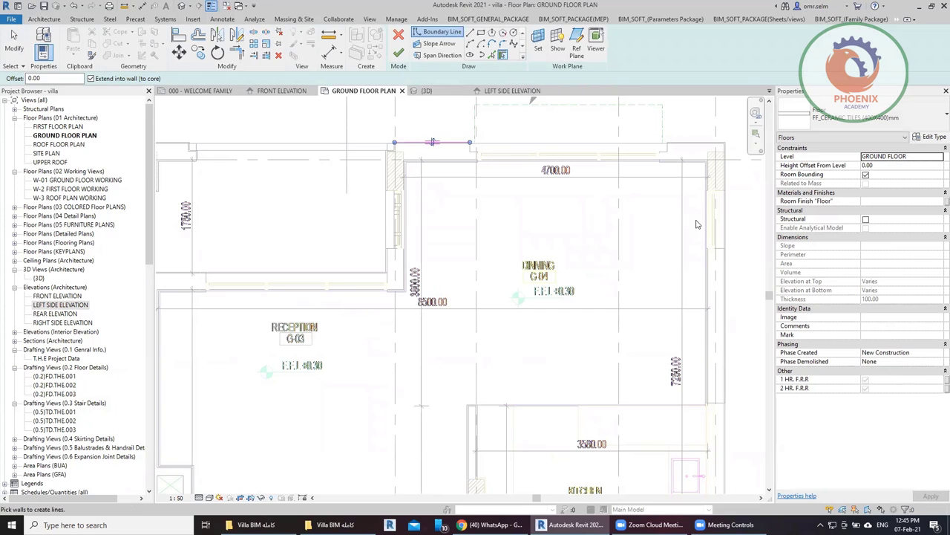
mouse_move(539, 375)
middle_mouse_down()
mouse_move(433, 122)
mouse_move(453, 186)
middle_mouse_up()
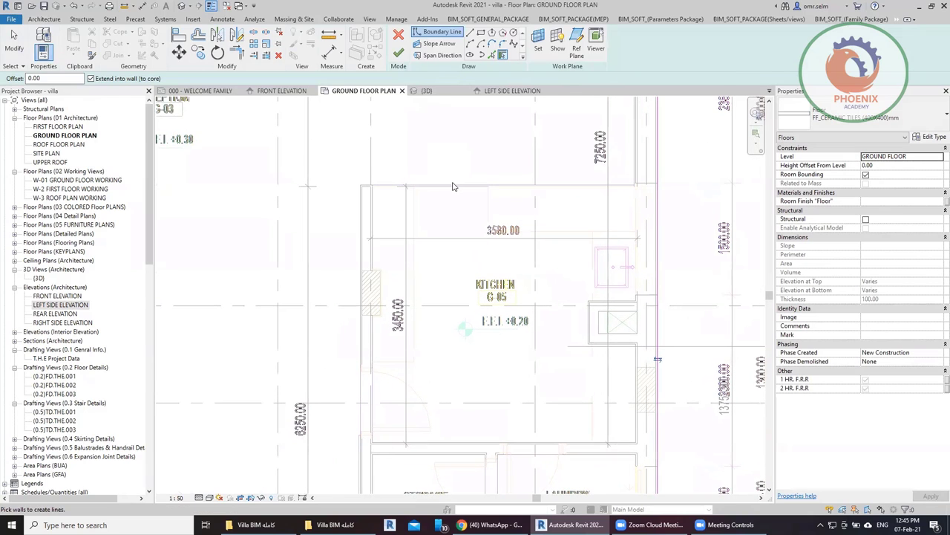
left_click(492, 55)
left_click(372, 185)
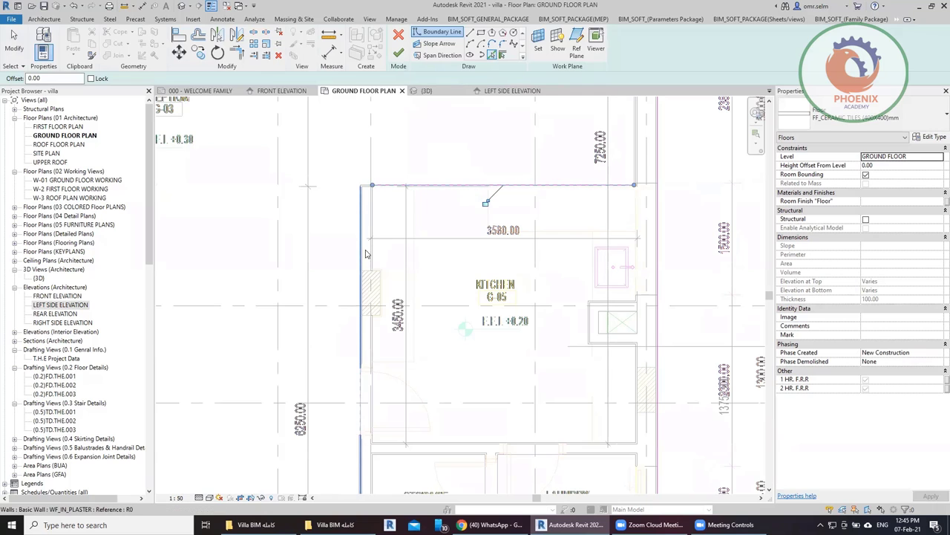
middle_click_drag(356, 268, 361, 141)
scroll(470, 233, "down", 4)
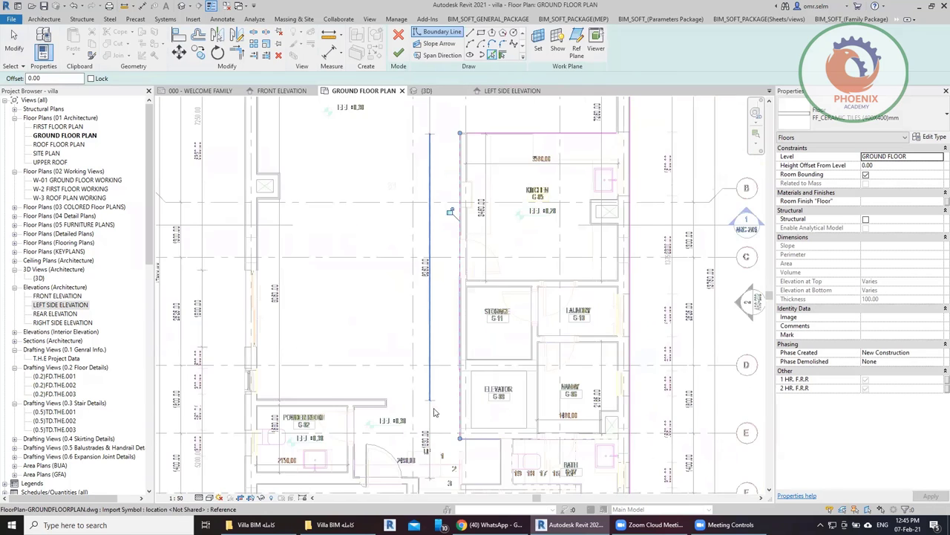
scroll(442, 426, "up", 2)
scroll(460, 397, "up", 2)
scroll(479, 372, "up", 1)
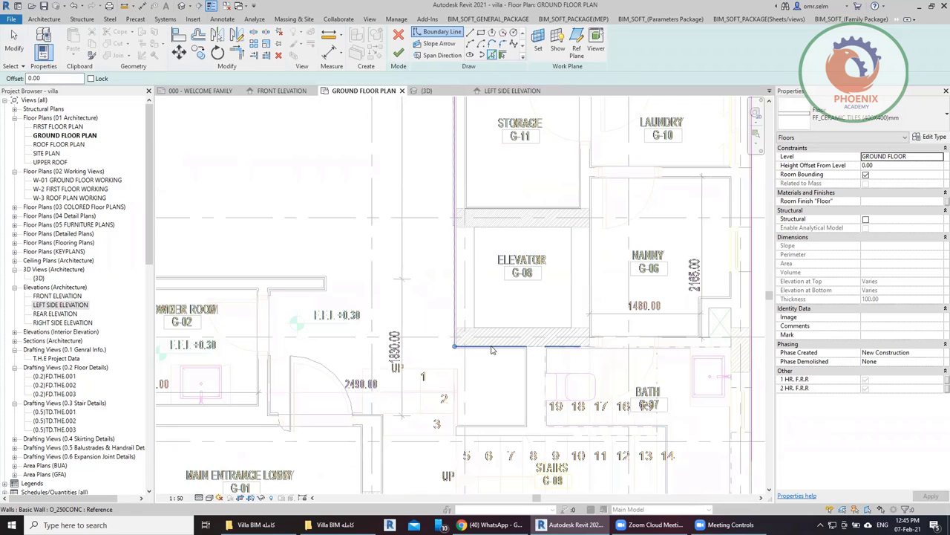
middle_click_drag(522, 390, 536, 233)
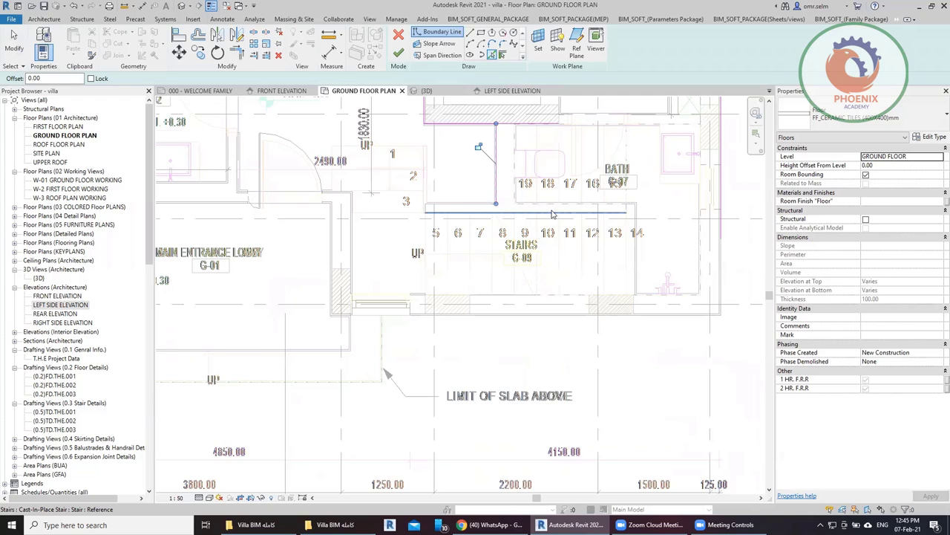
Step: Add boundary lines along the stair, lobby, left and dining room walls
left_click(551, 214)
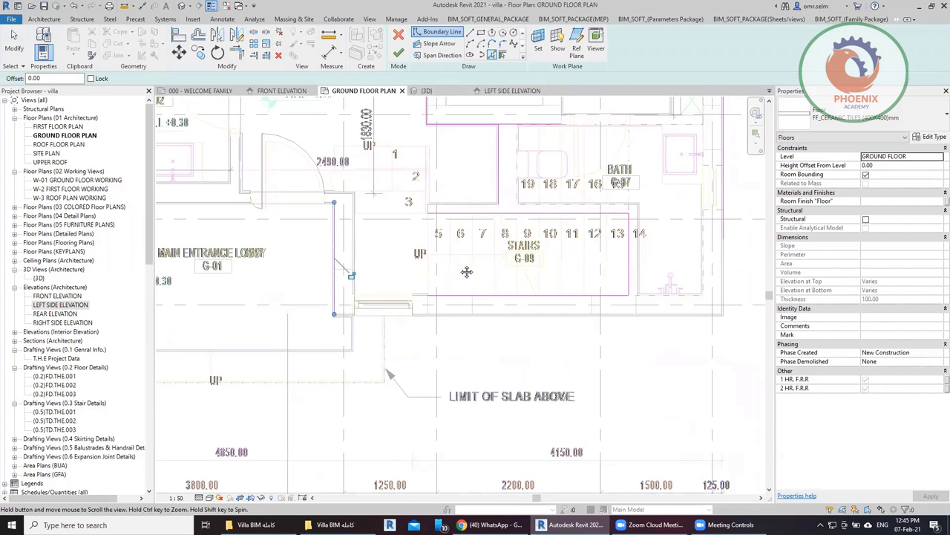
middle_click_drag(148, 207, 384, 263)
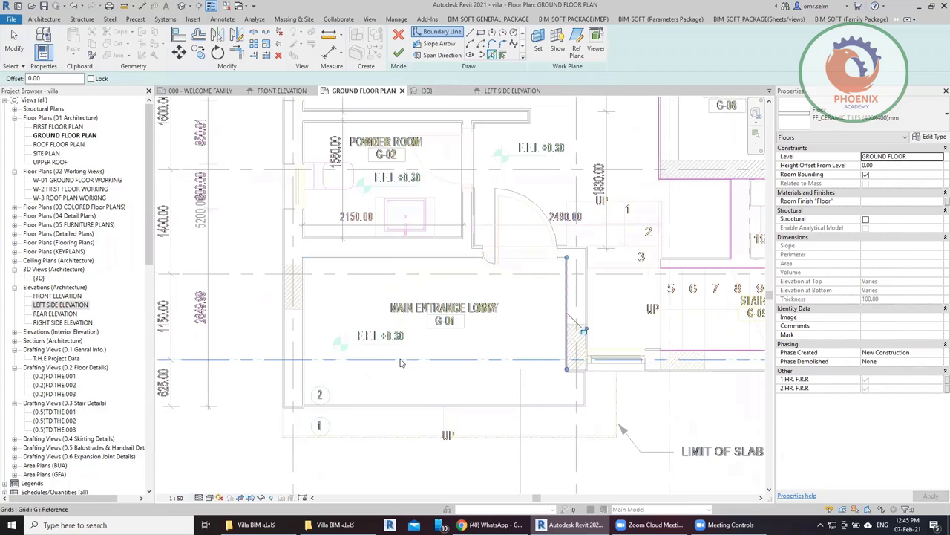
scroll(400, 362, "up", 1)
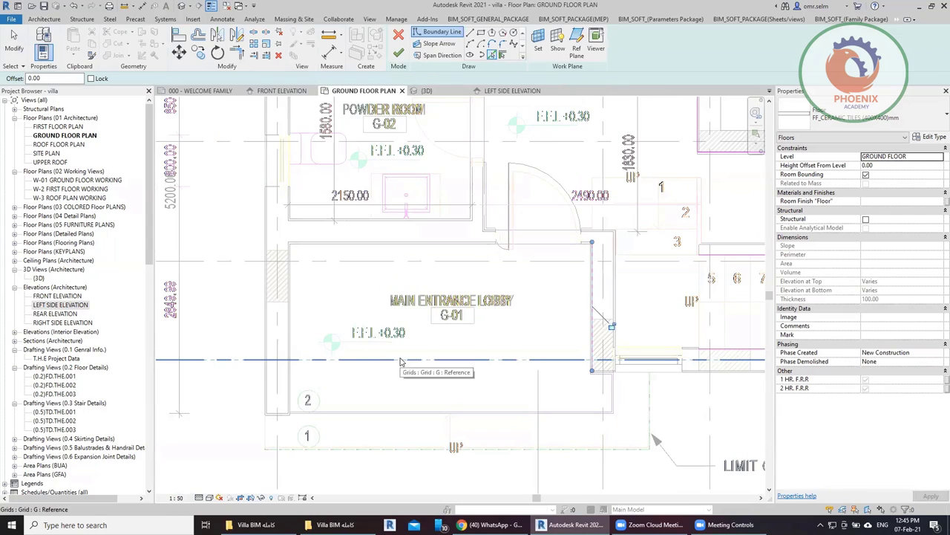
left_click(372, 238)
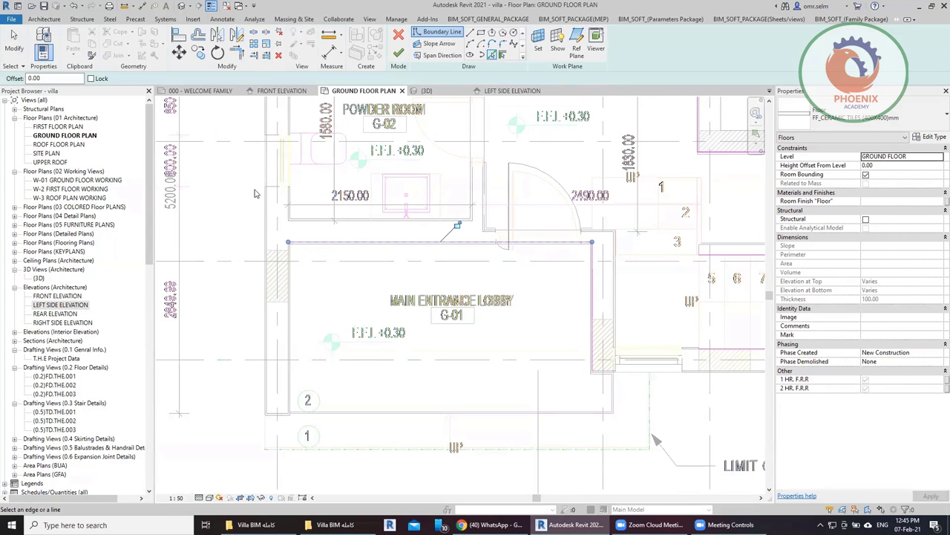
left_click(266, 167)
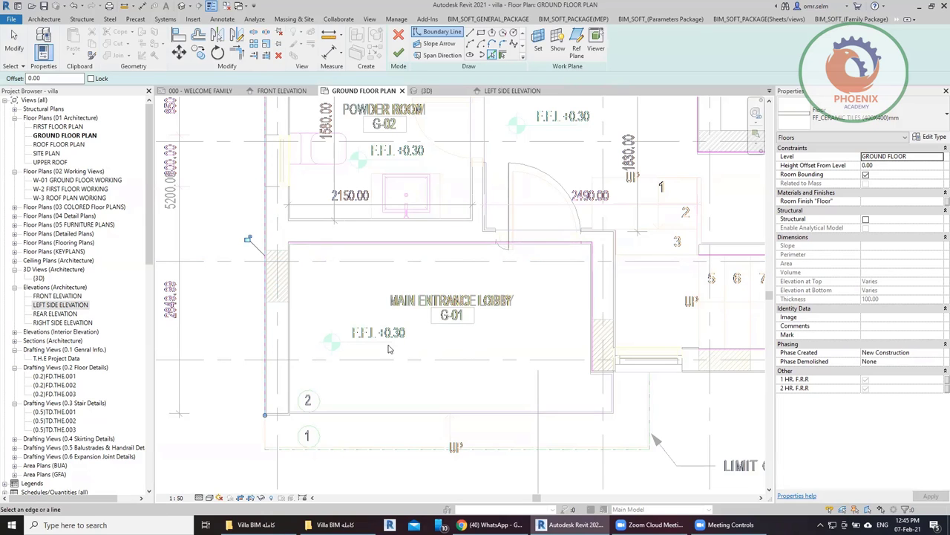
scroll(402, 335, "up", 1)
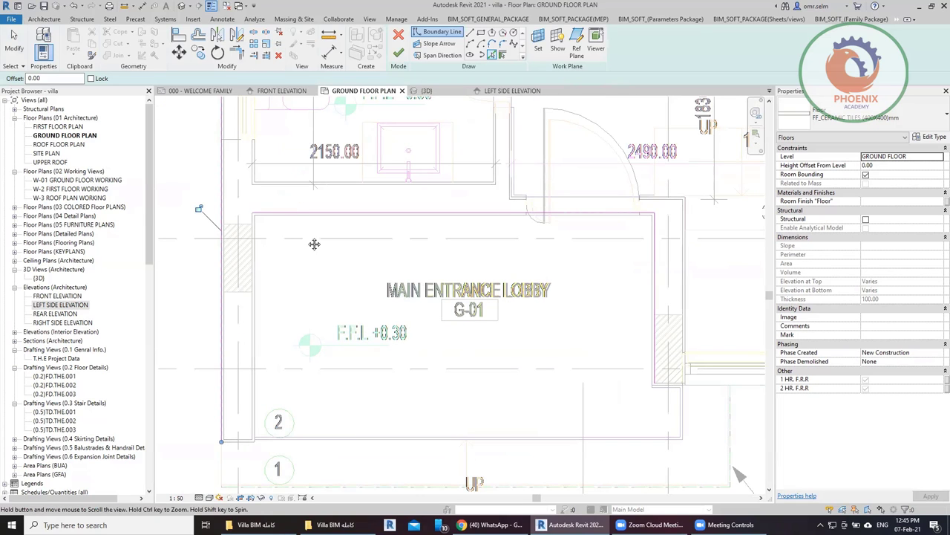
middle_click_drag(314, 244, 333, 371)
scroll(487, 440, "down", 2)
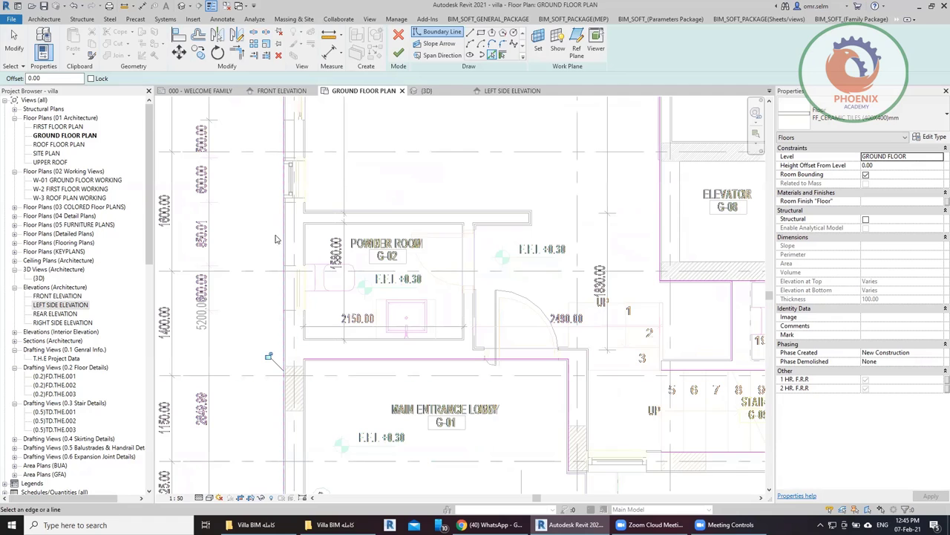
middle_click_drag(293, 160, 293, 378)
scroll(291, 378, "down", 2)
scroll(445, 334, "down", 1)
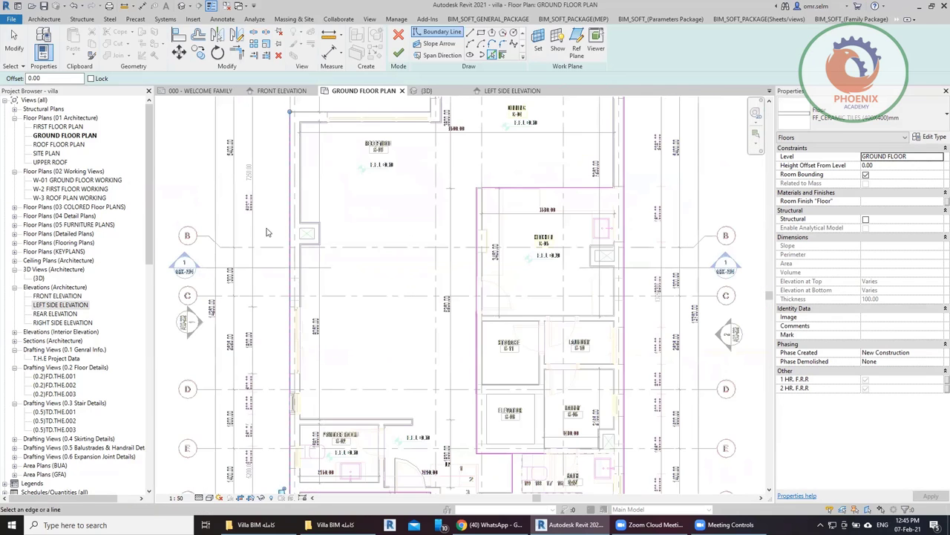
scroll(364, 297, "up", 1)
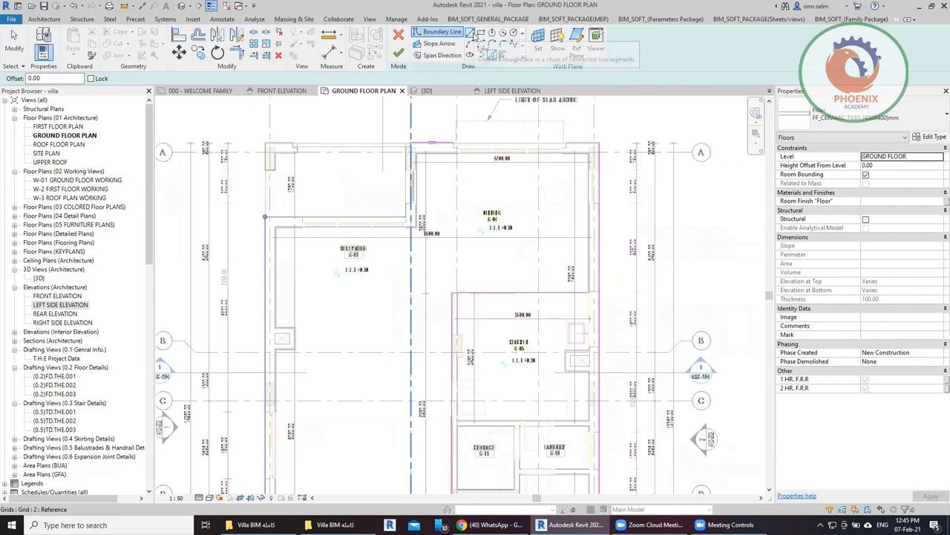
left_click(335, 213)
Step: Join the top, vertical, right and lower boundary lines into corners with TR
key("t")
key("r")
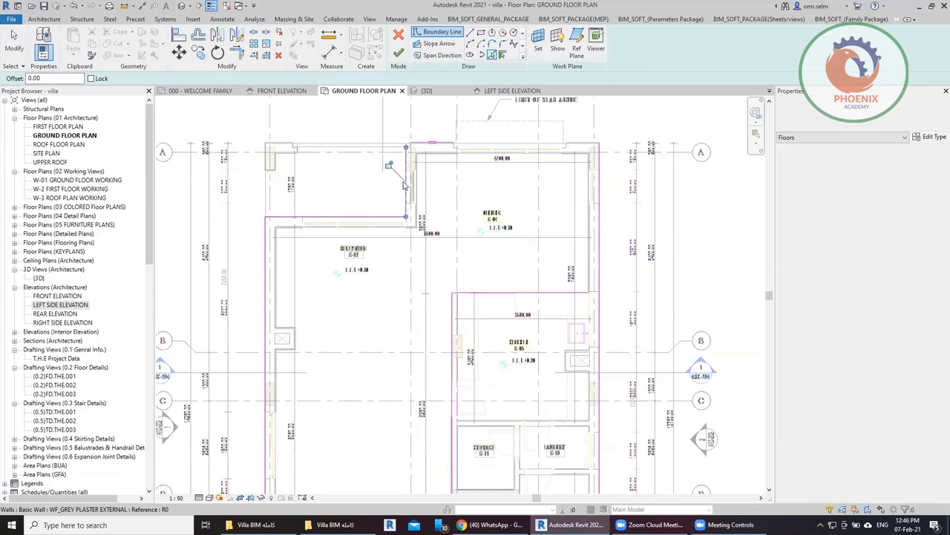
scroll(410, 156, "up", 2)
left_click(434, 152)
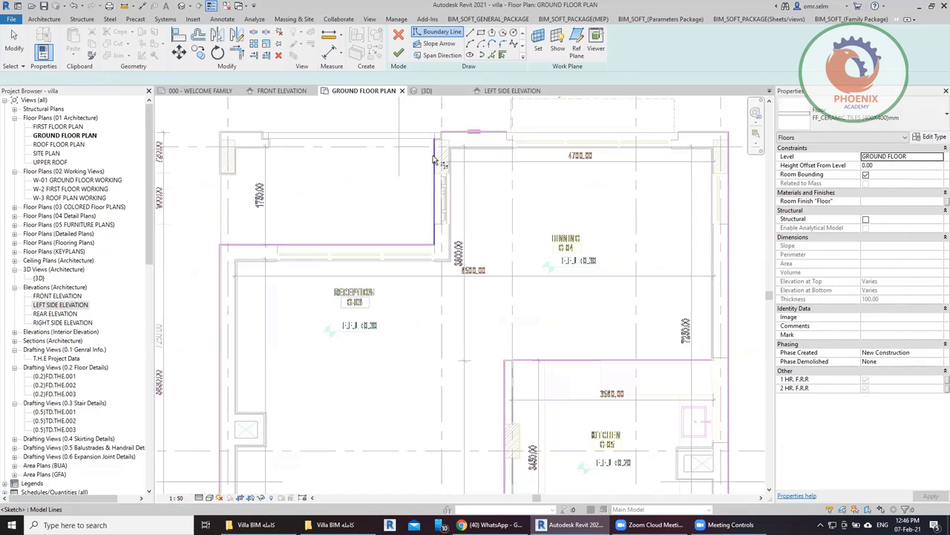
left_click(475, 132)
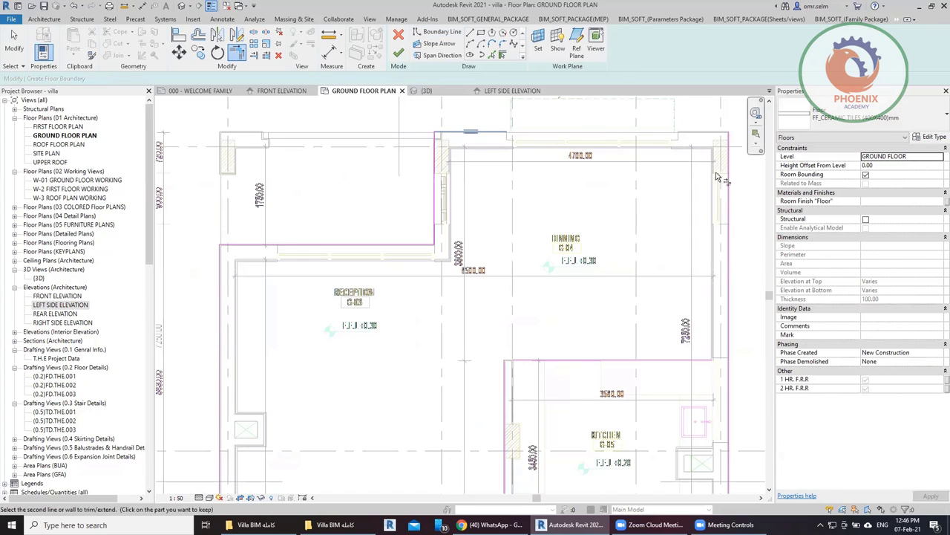
left_click(730, 184)
left_click(730, 306)
left_click(676, 361)
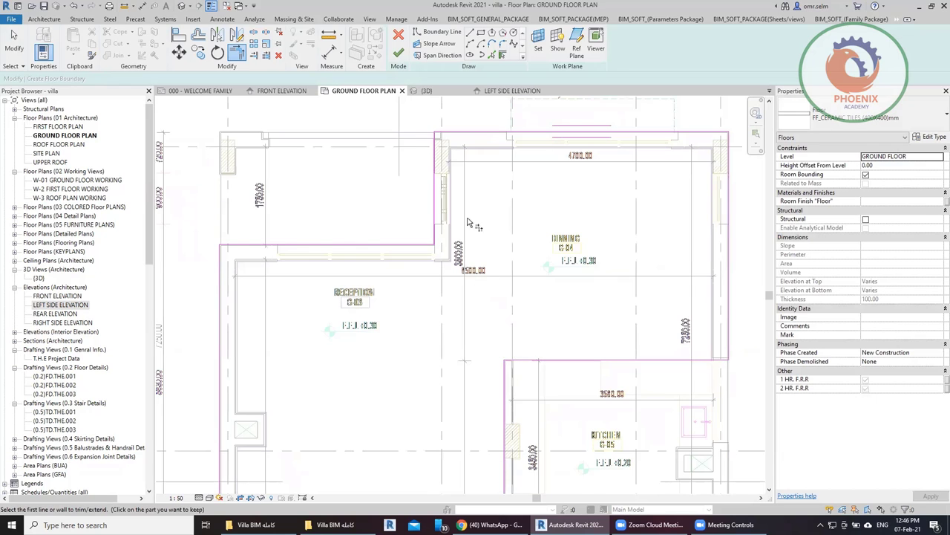
scroll(508, 375, "down", 4)
middle_click_drag(496, 282, 490, 234)
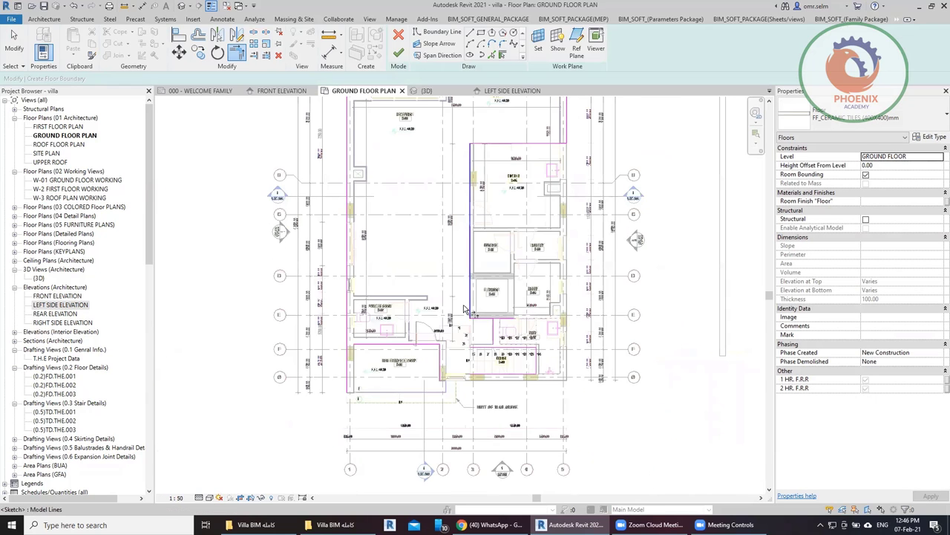
scroll(472, 310, "up", 2)
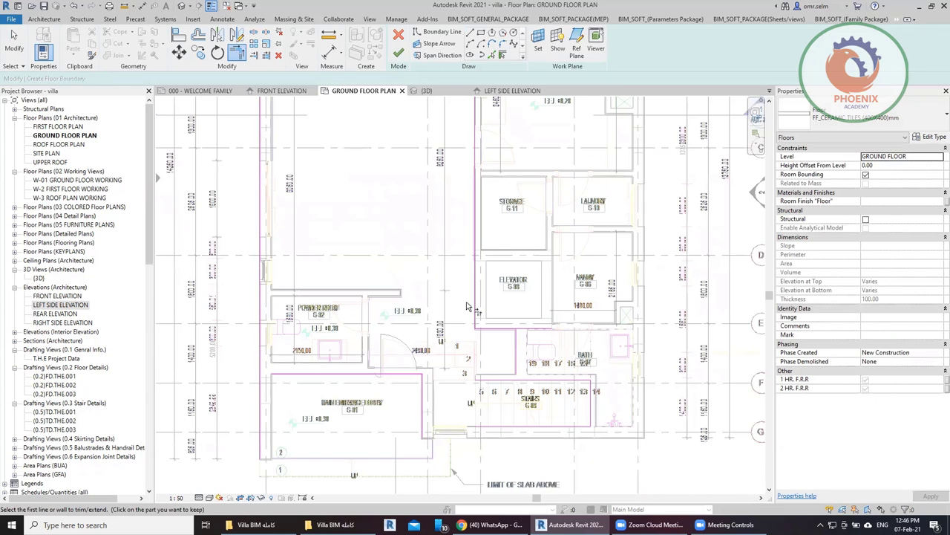
Step: Trim the stair-side boundary lines to the lobby's vertical line
left_click(506, 340)
scroll(624, 388, "up", 1)
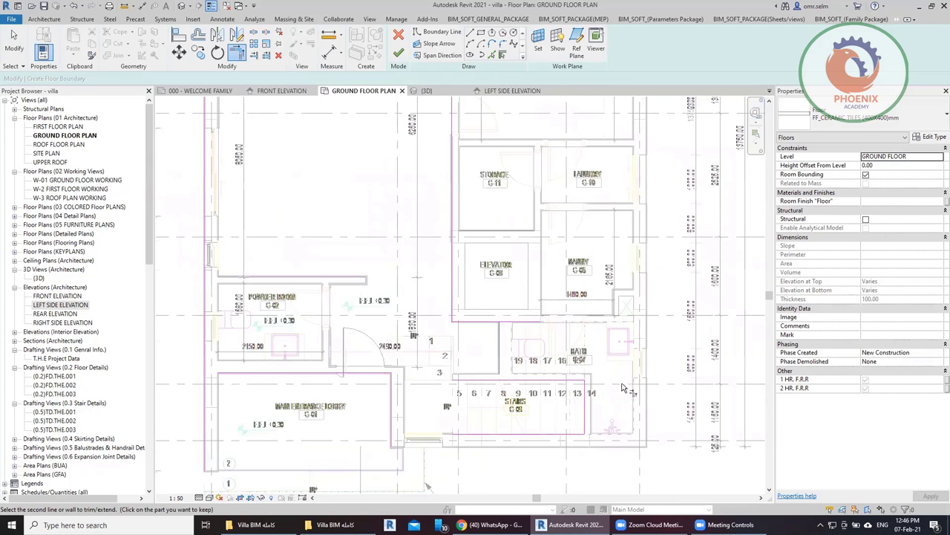
scroll(624, 387, "up", 2)
scroll(623, 388, "up", 1)
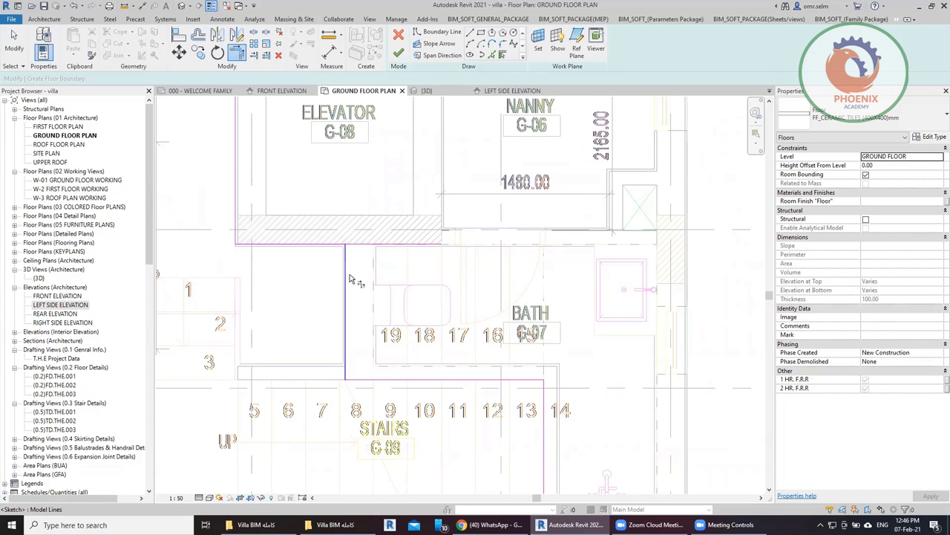
left_click(325, 250)
scroll(520, 341, "down", 2)
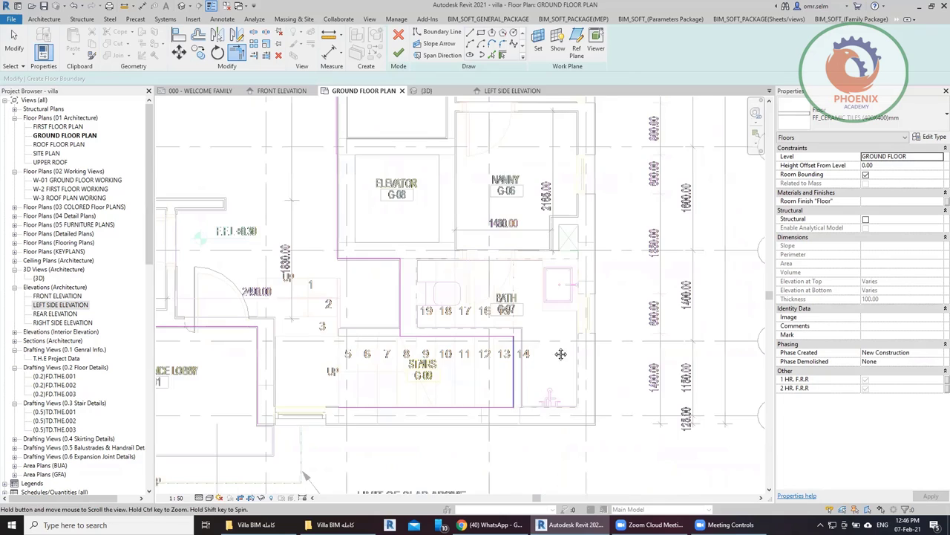
scroll(573, 281, "down", 1)
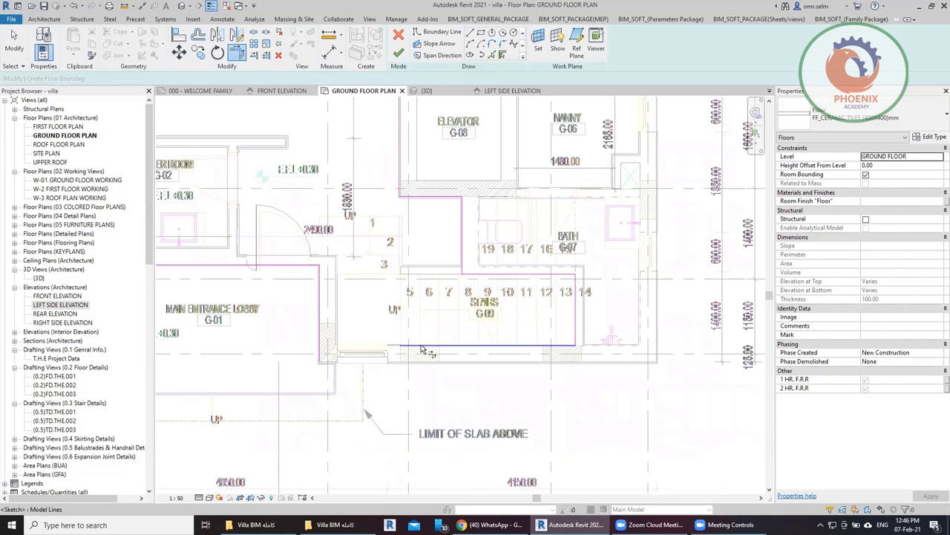
left_click(421, 346)
left_click(321, 322)
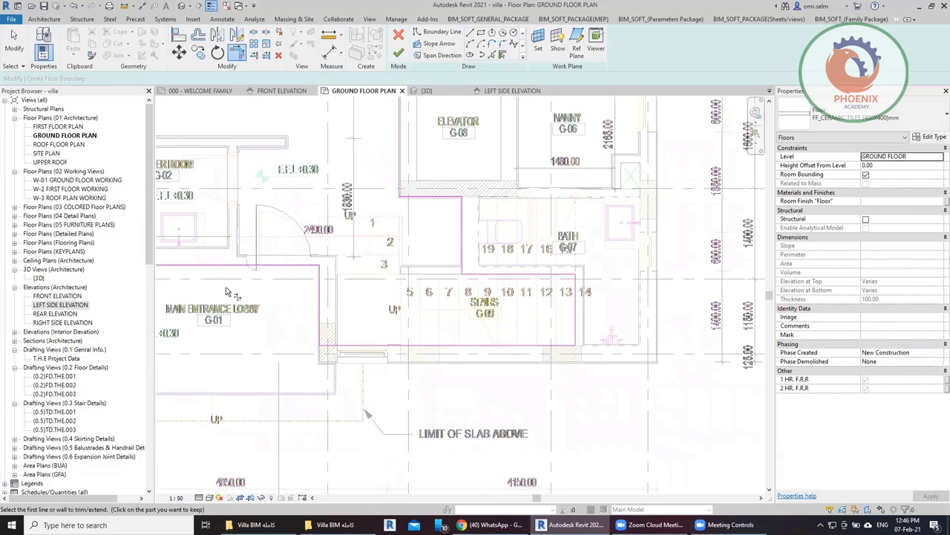
Step: Move the boundary line below the stairs down to the wall edge
middle_click_drag(186, 294, 444, 350)
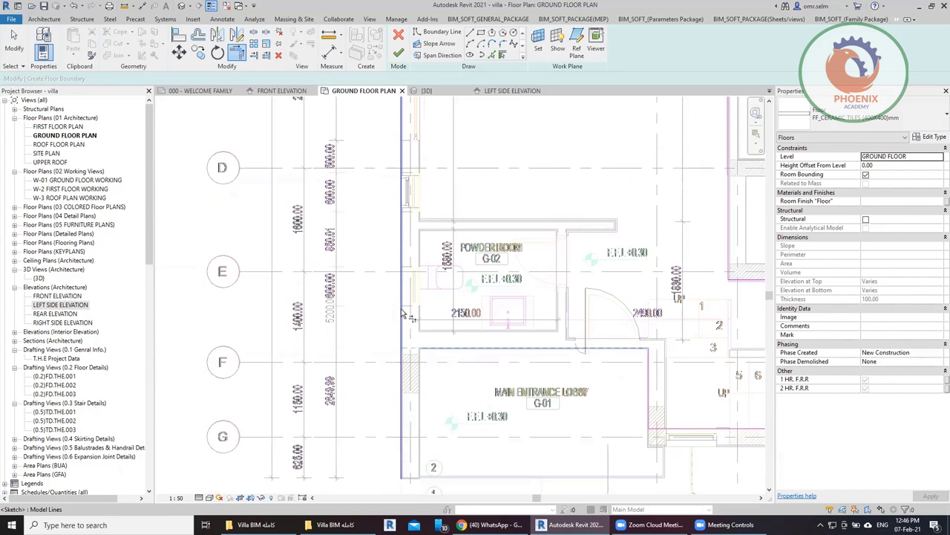
scroll(416, 351, "down", 3)
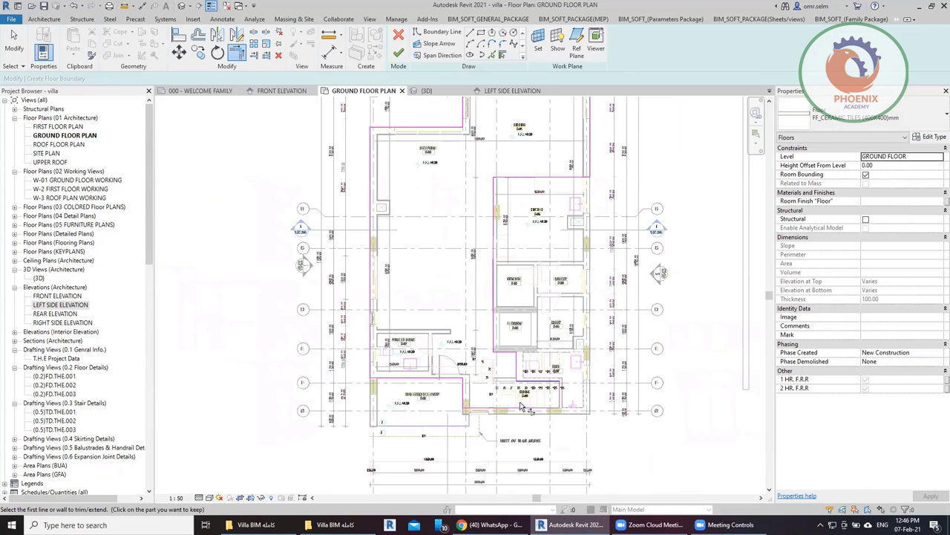
scroll(522, 406, "up", 3)
scroll(505, 410, "up", 2)
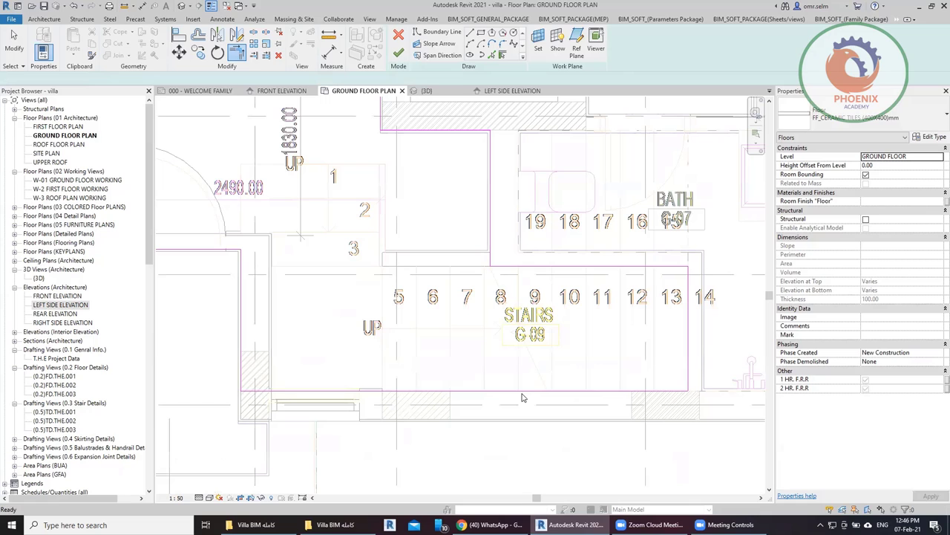
left_click(483, 390)
left_click_drag(484, 389, 483, 422)
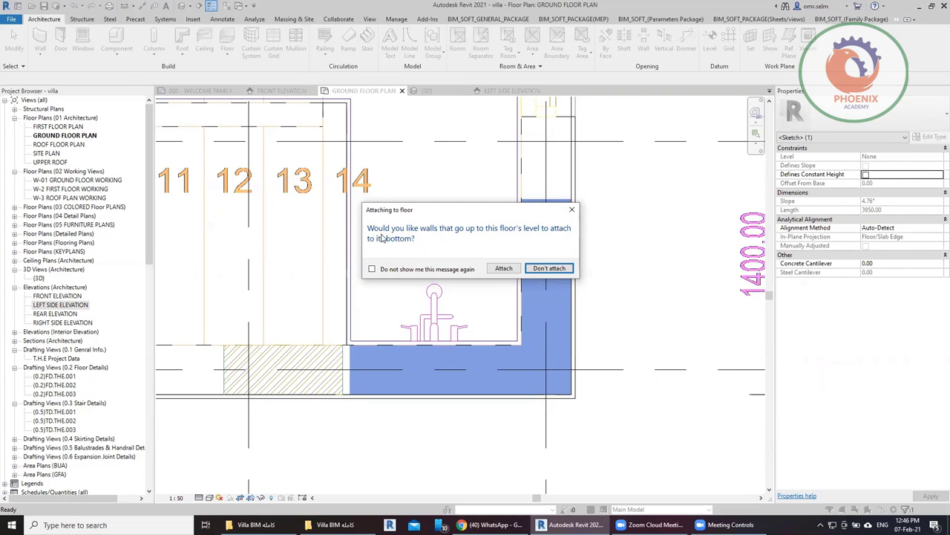
Step: Leave walls unattached, cut the floor out of overlapping walls, and orbit the {3D} view
left_click(549, 268)
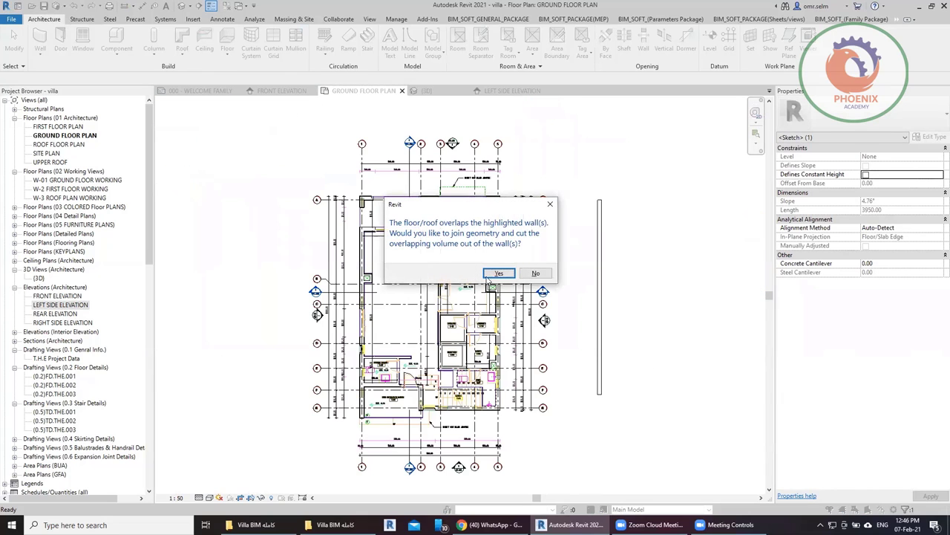
left_click(496, 273)
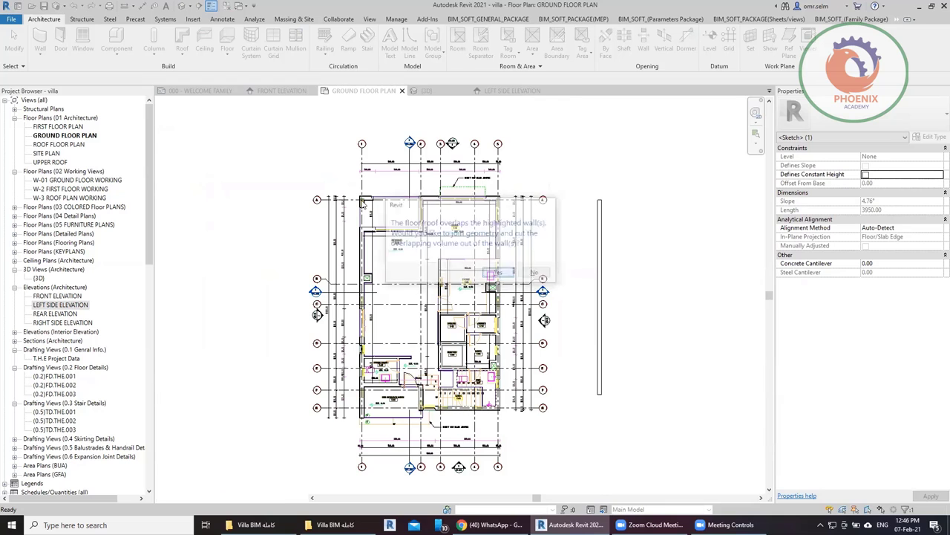
left_click(426, 91)
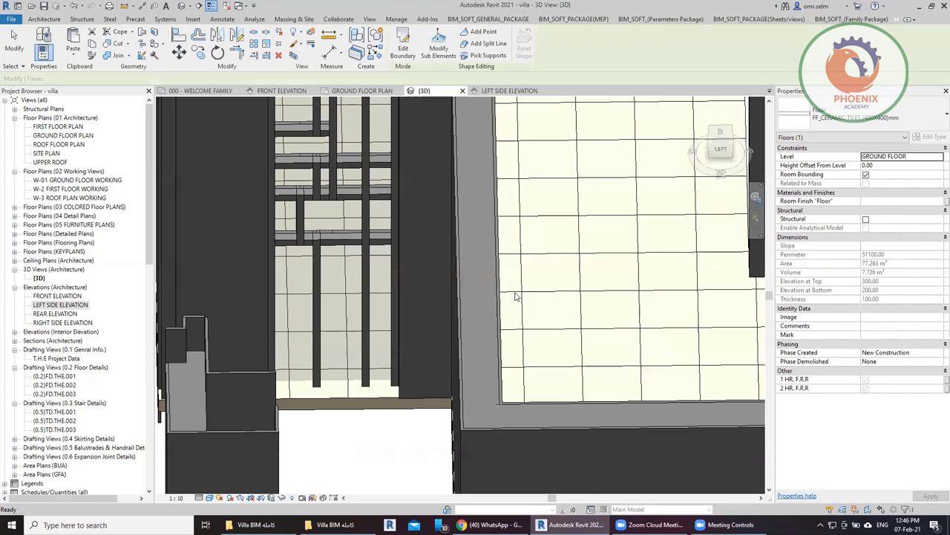
scroll(440, 287, "down", 5)
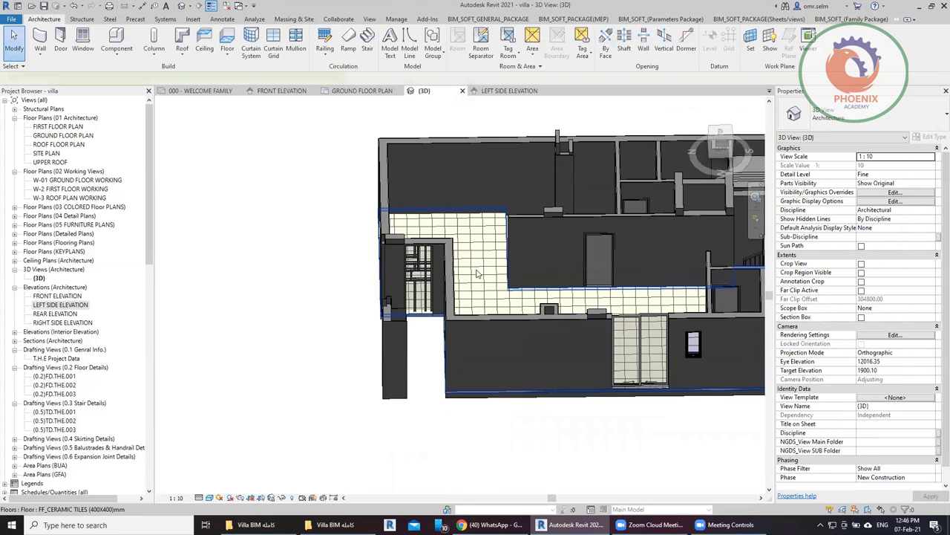
mouse_move(409, 342)
middle_mouse_down("shift")
mouse_move(490, 362)
mouse_move(409, 311)
middle_mouse_up("shift")
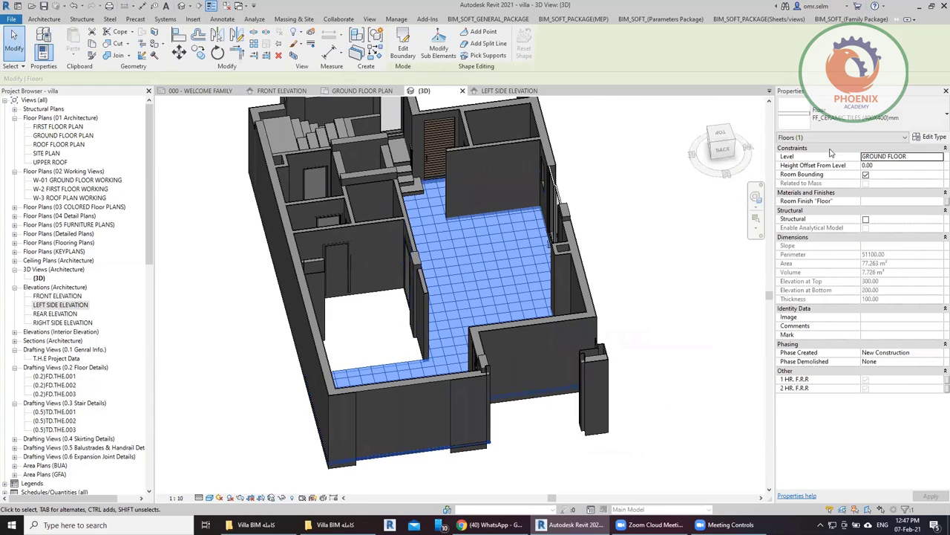
left_click(897, 117)
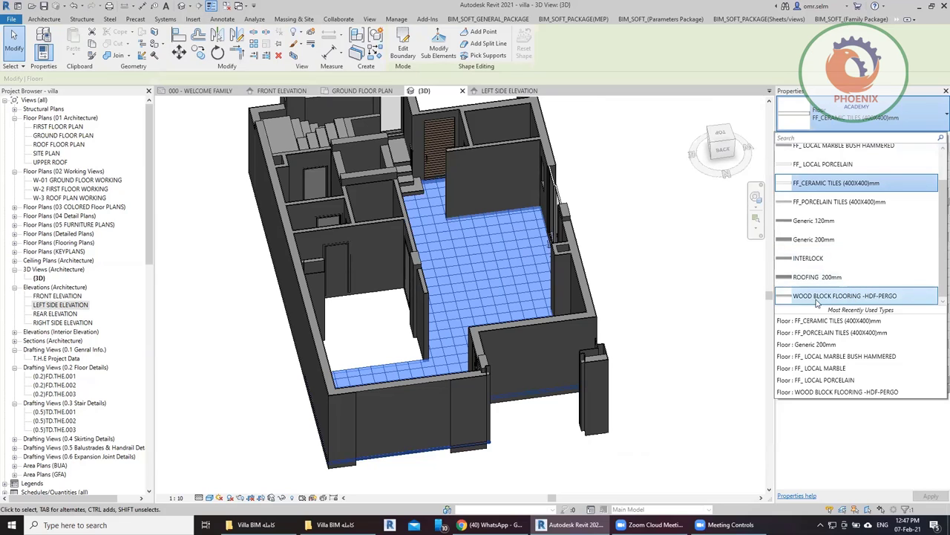
Step: Switch the floor to FF_ LOCAL MARBLE BUSH HAMMERED and preview its layer structure
scroll(813, 290, "up", 2)
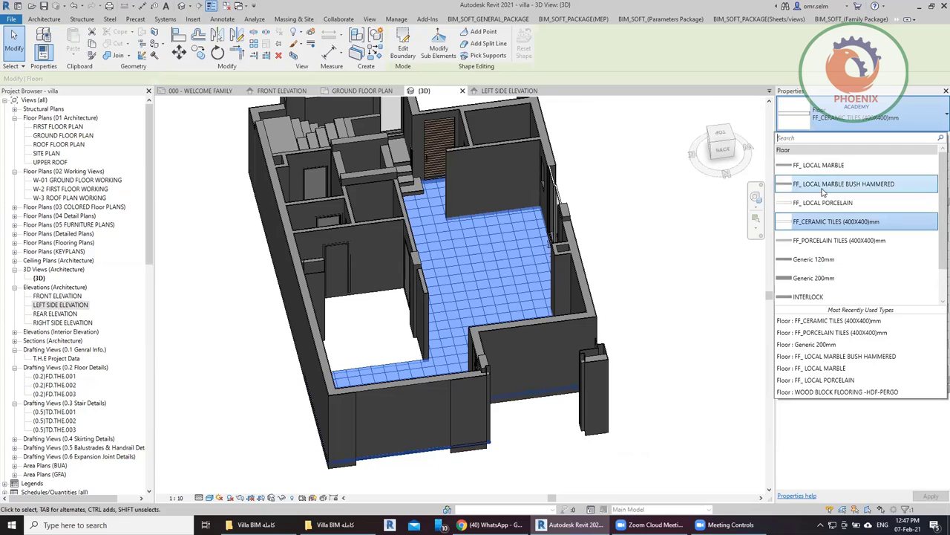
left_click(823, 186)
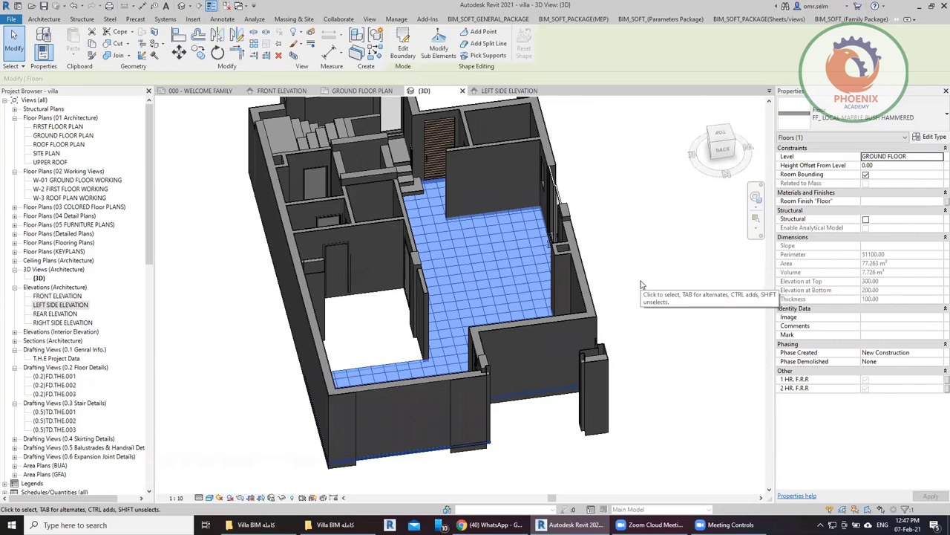
left_click(930, 136)
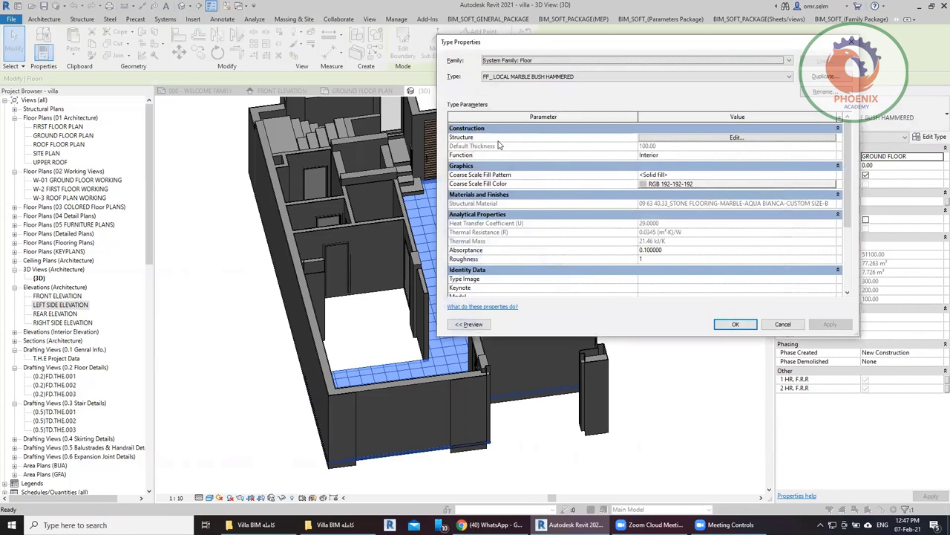
left_click(735, 137)
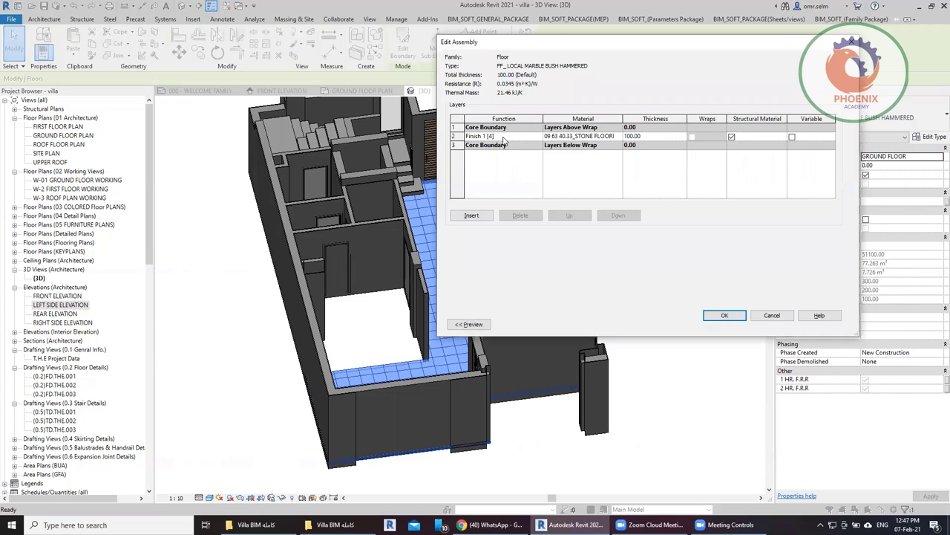
left_click(467, 324)
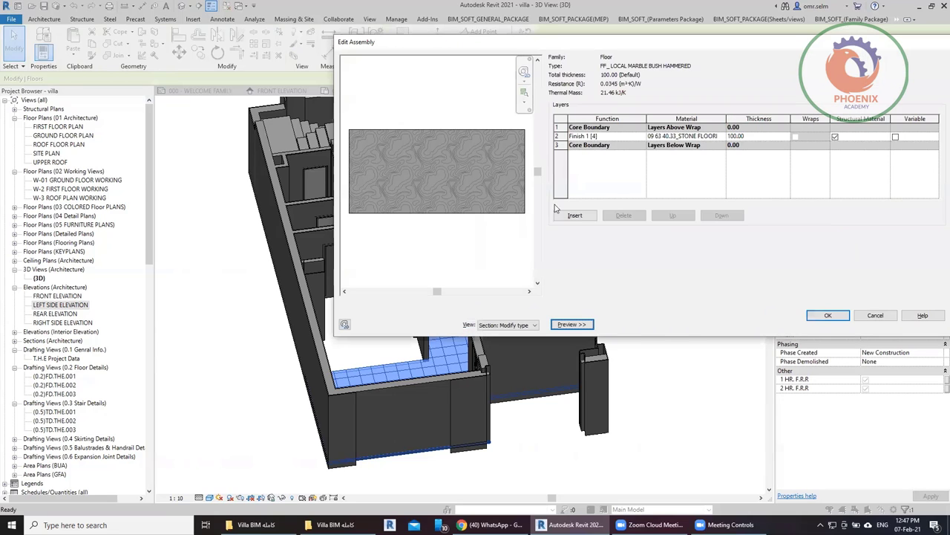
left_click(829, 315)
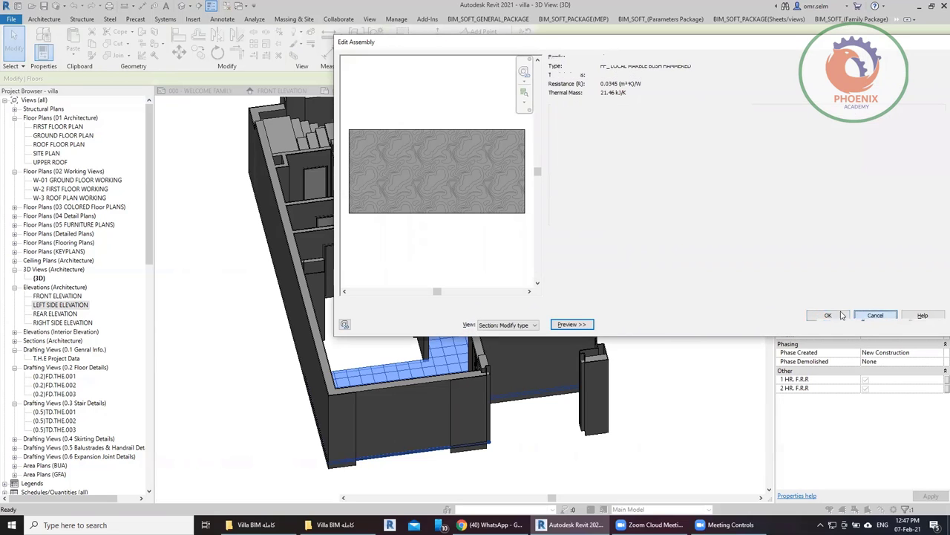
left_click(839, 326)
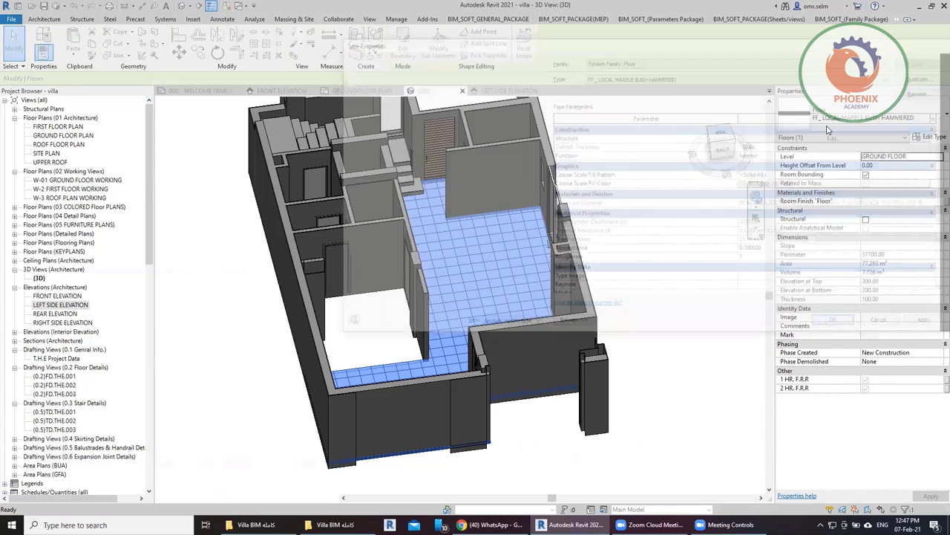
Step: Try FF_LOCAL PORCELAIN, then settle on the Generic 120mm floor type
left_click(873, 127)
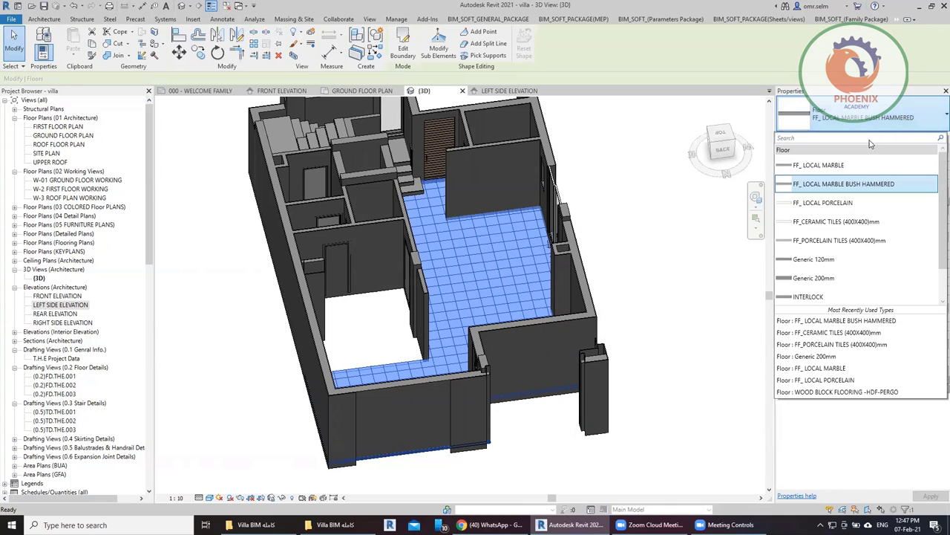
left_click(882, 206)
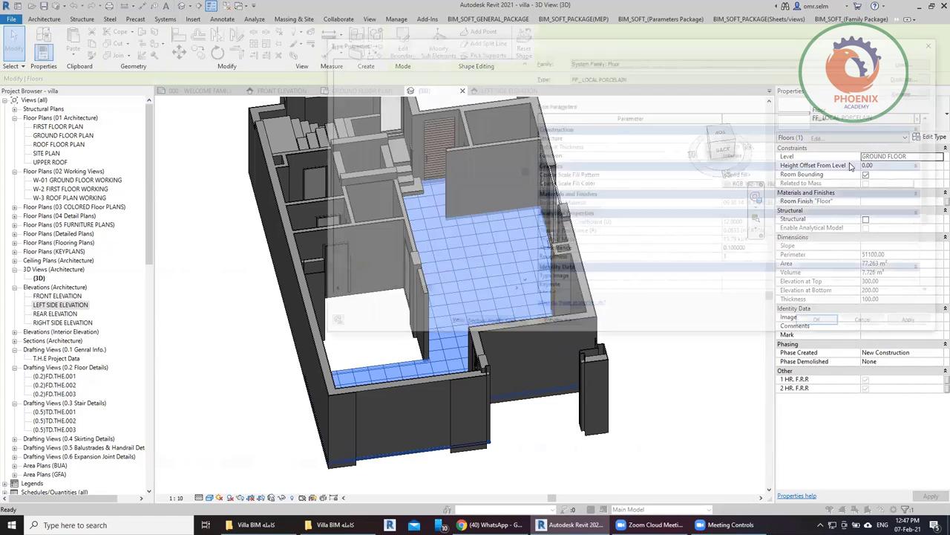
left_click(869, 324)
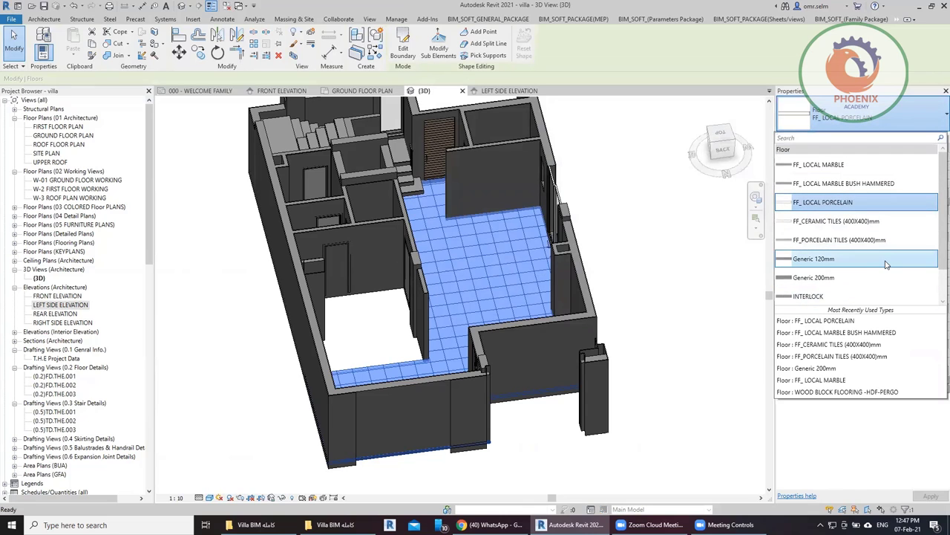
left_click(887, 258)
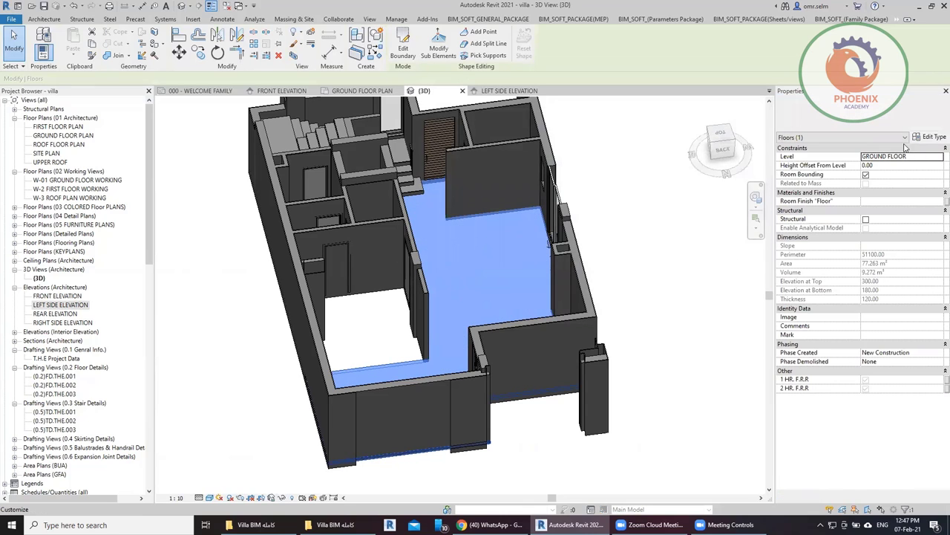
Step: Check the Generic 120mm type properties and orbit to a top-down view
left_click(930, 137)
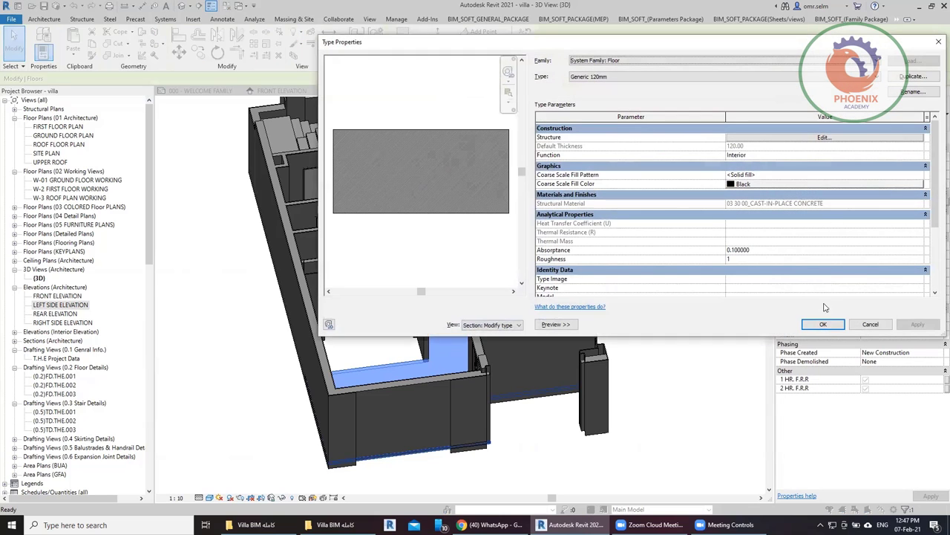
left_click(824, 324)
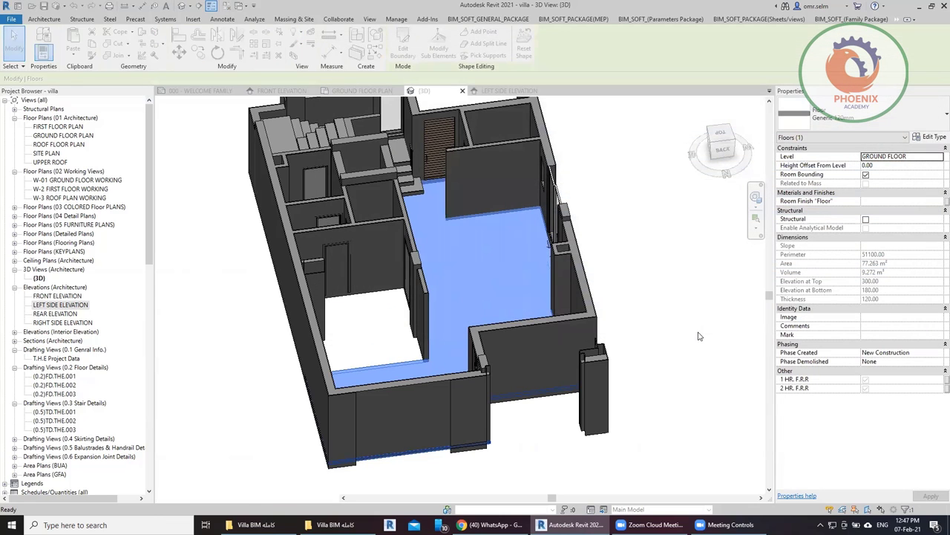
key("Escape")
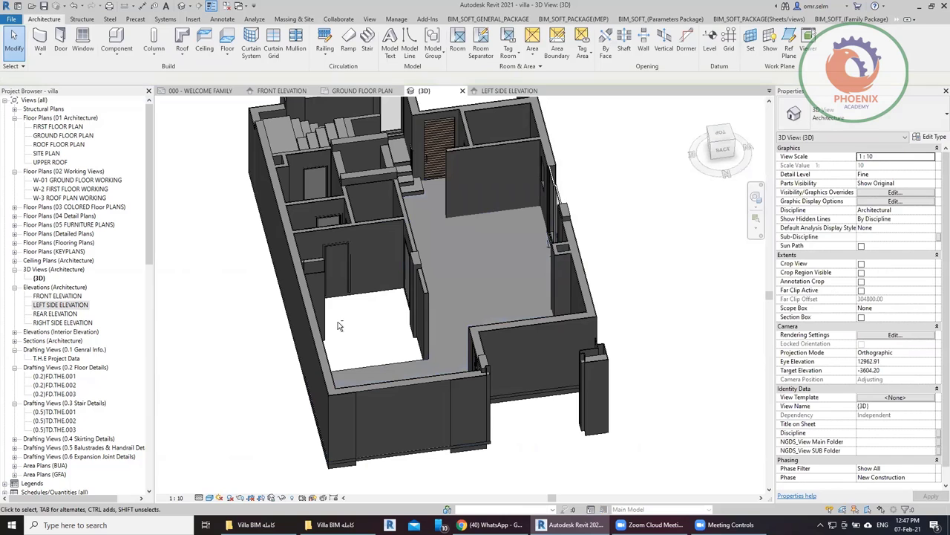
middle_click_drag(338, 325, 716, 412, "shift")
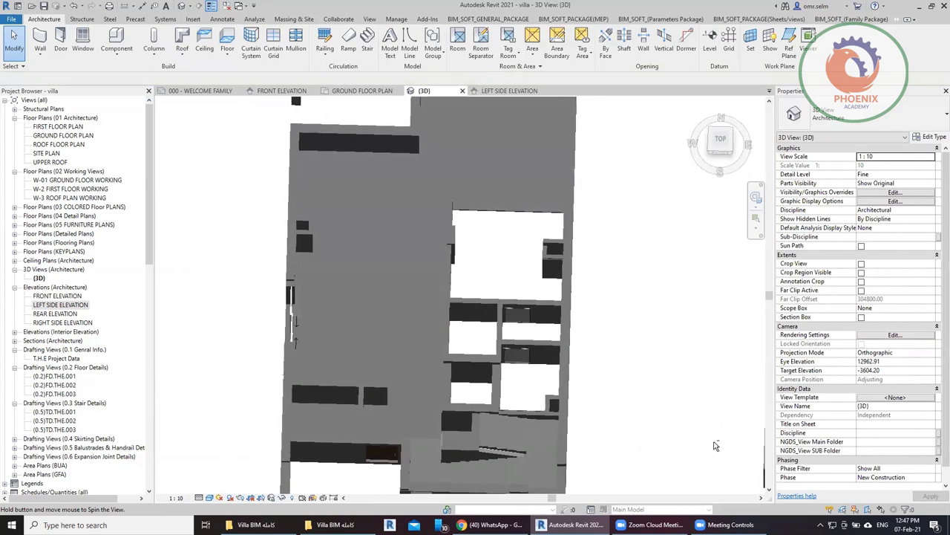
left_click(721, 135)
scroll(458, 282, "up", 3)
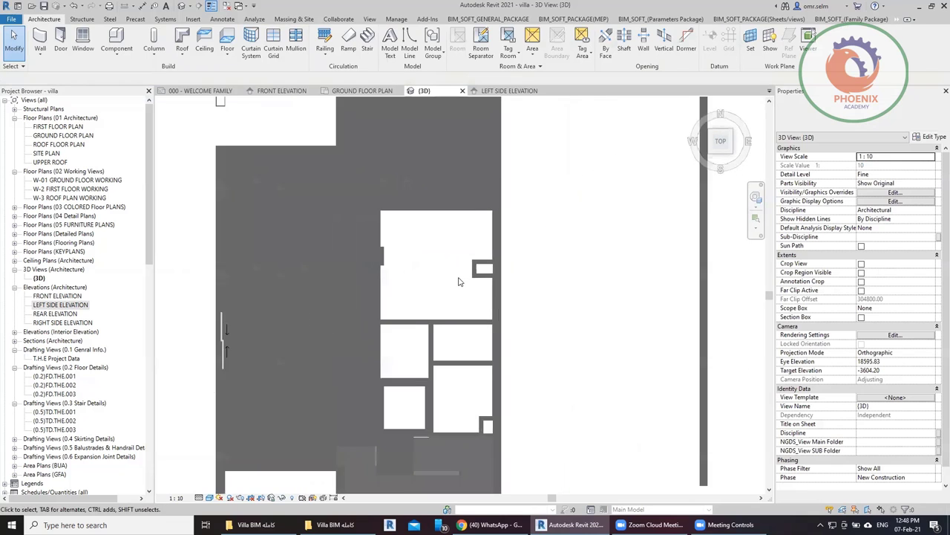
scroll(458, 282, "up", 1)
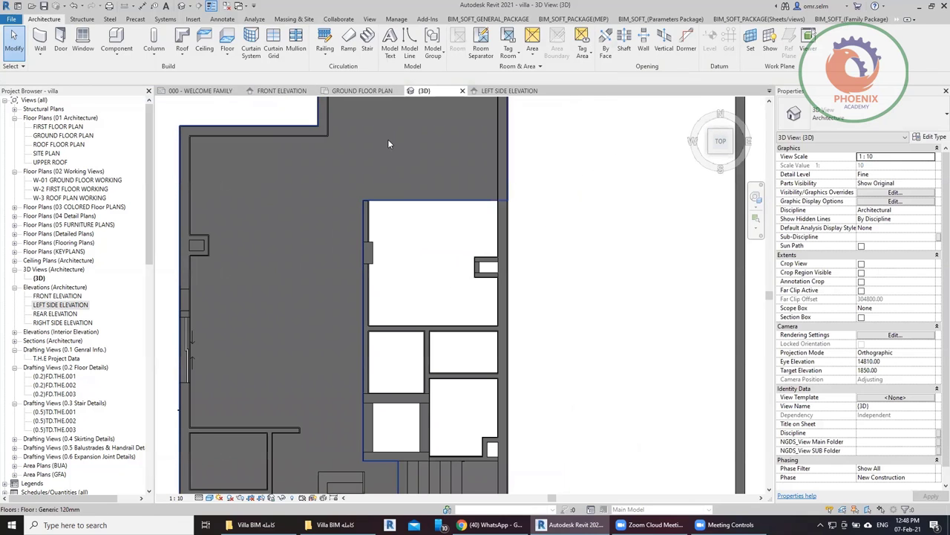
Step: Open the GROUND FLOOR PLAN view and save the project when reminded
left_click(388, 143)
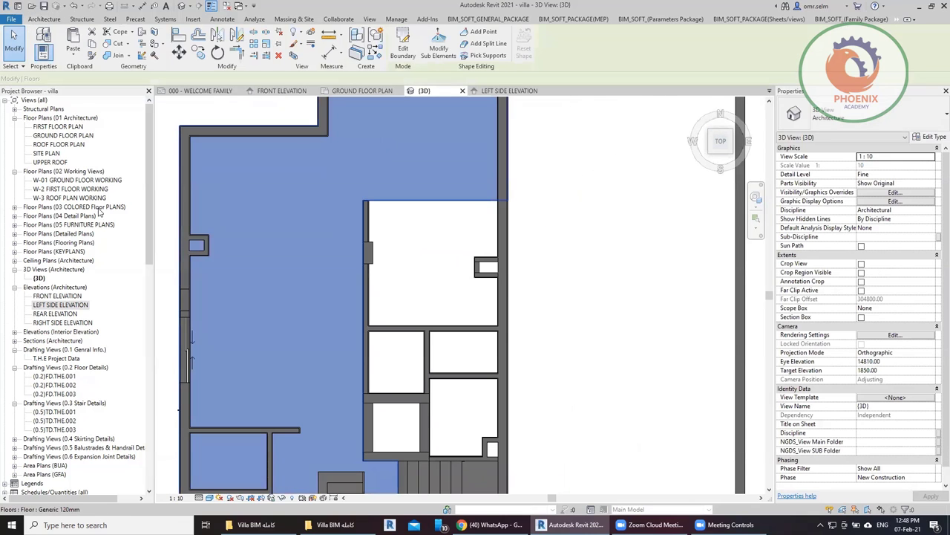
double_click(59, 136)
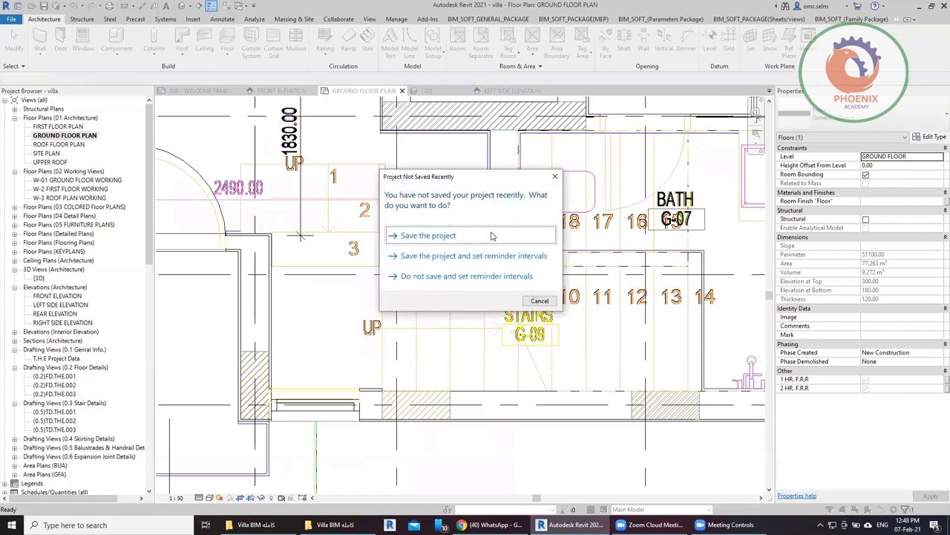
left_click(490, 235)
scroll(464, 331, "down", 3)
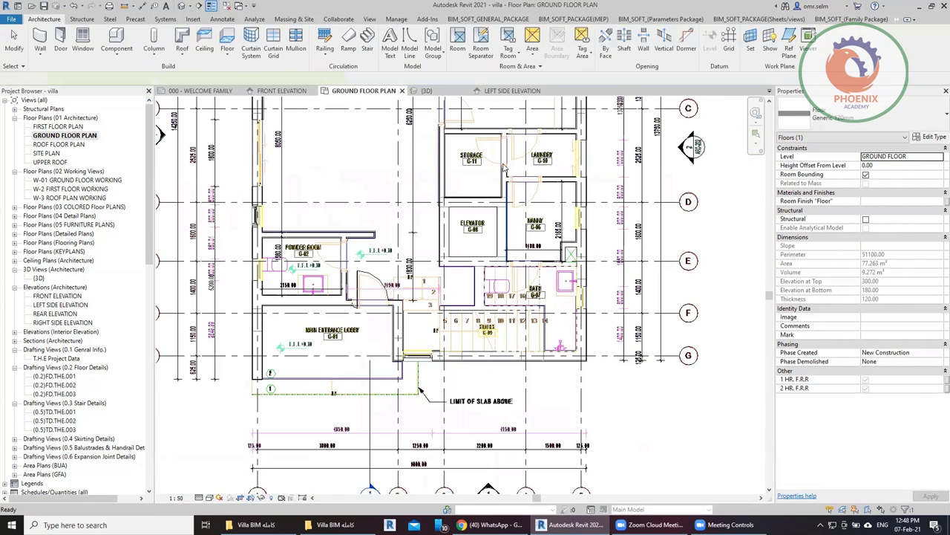
scroll(486, 177, "down", 2)
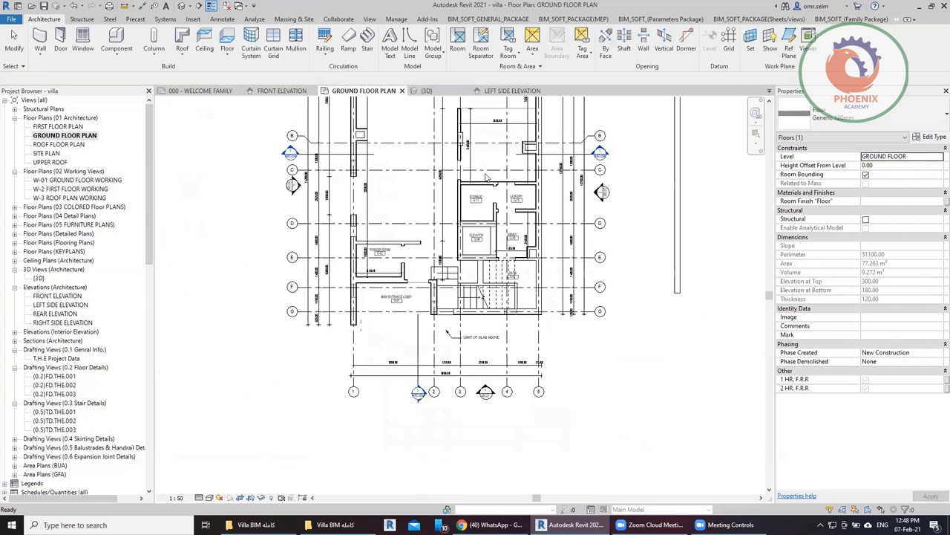
scroll(490, 156, "up", 3)
left_click(487, 167)
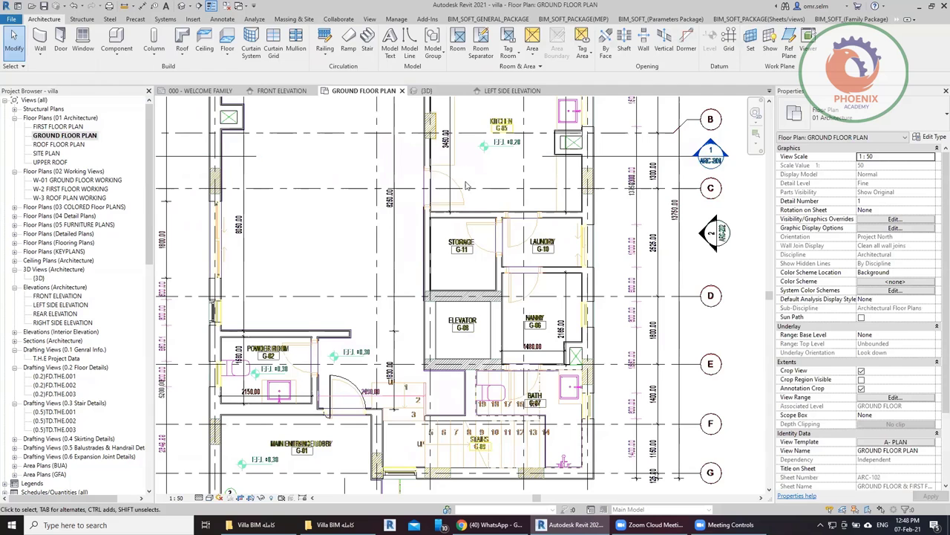
scroll(412, 289, "down", 2)
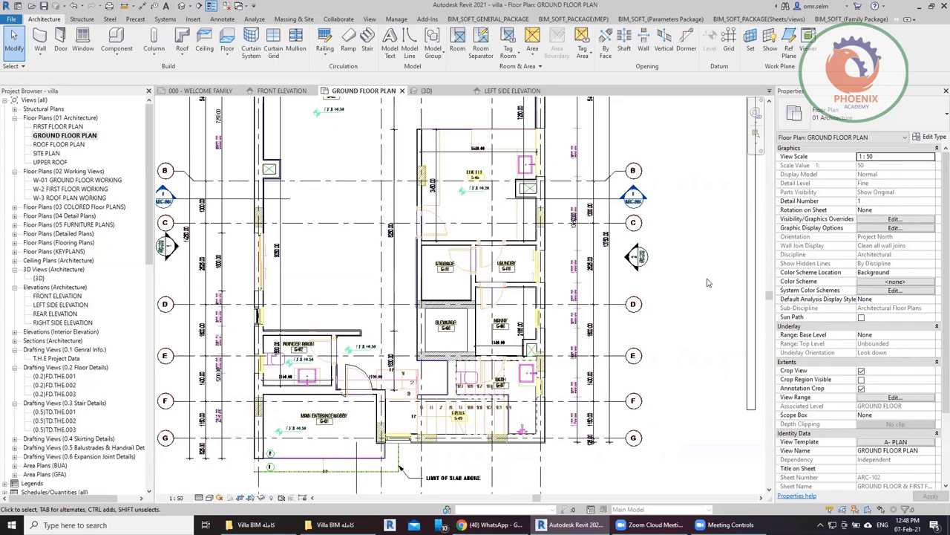
Step: Set the view range bottom offset to -100
left_click(895, 398)
key("Tab")
key("Tab")
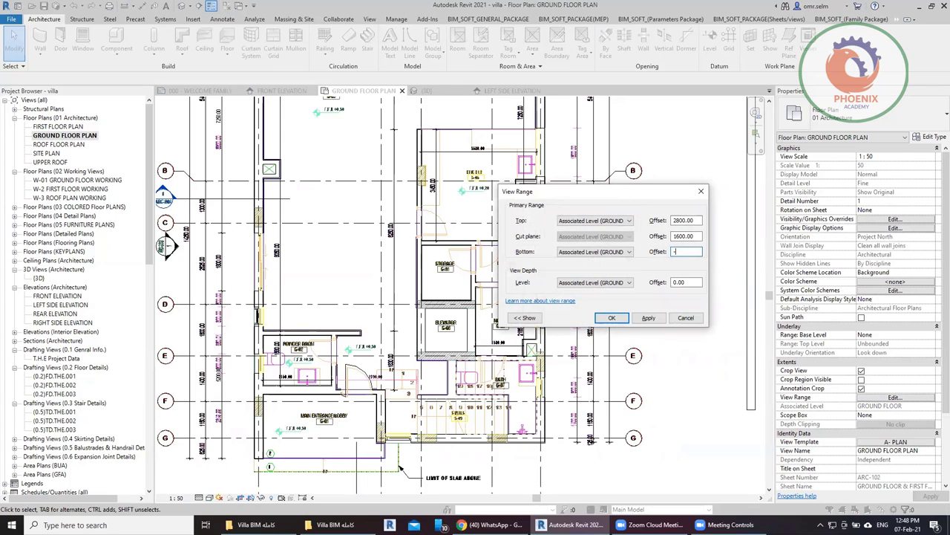
type("00")
key("Tab")
key("Tab")
left_click(612, 317)
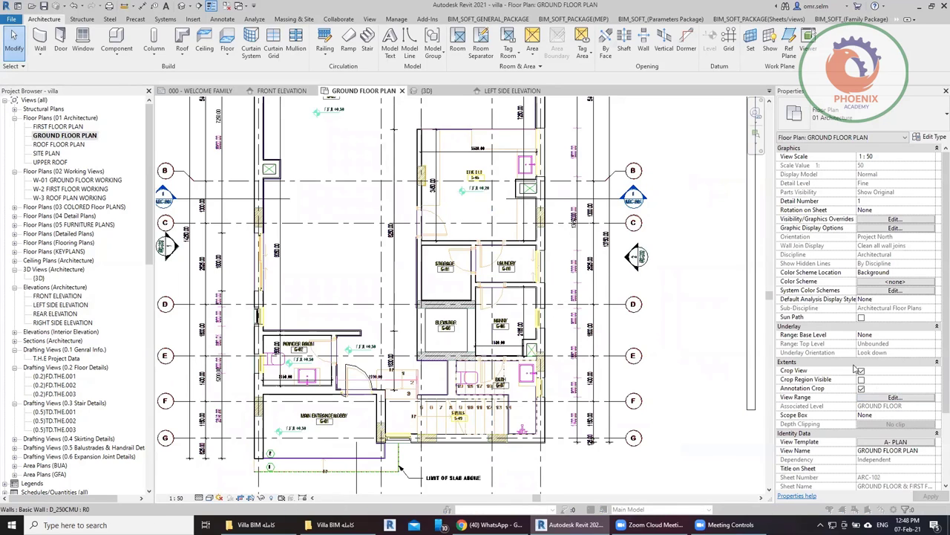
Step: Adjust the view range bottom and view depth offsets to -100
left_click(895, 397)
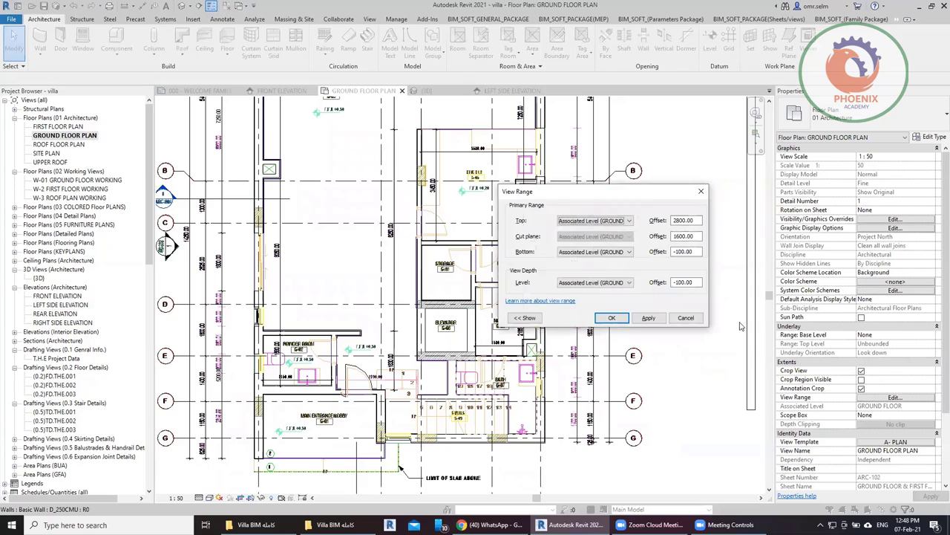
left_click(677, 252)
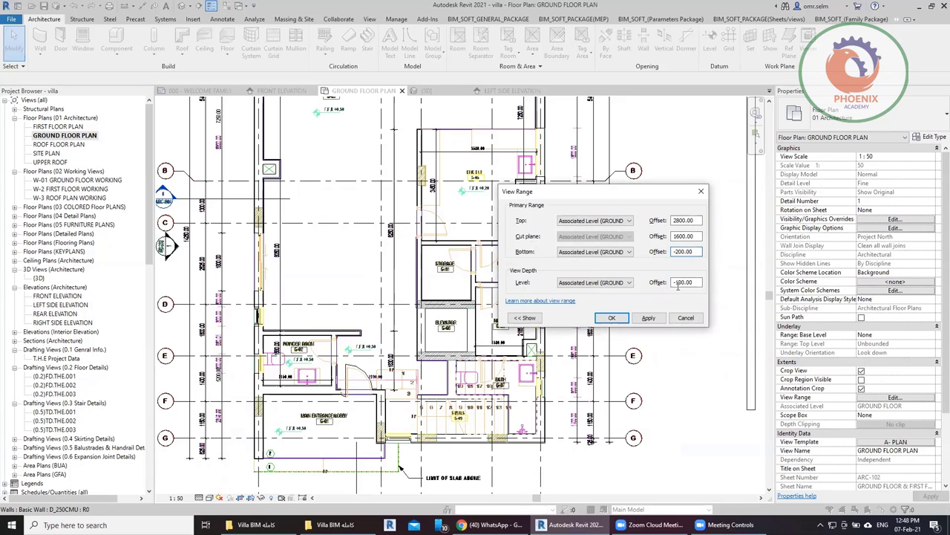
left_click(677, 283)
left_click(613, 318)
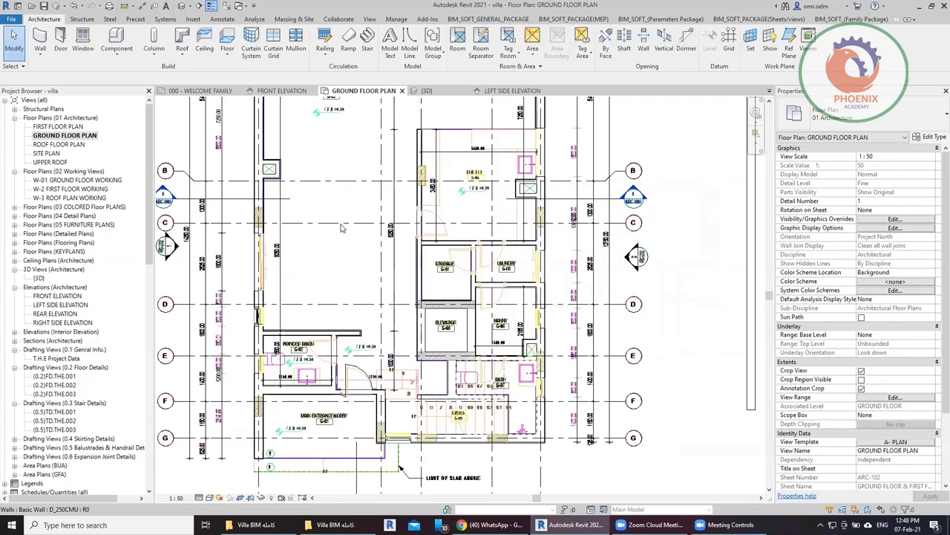
Step: Check the Floors category in the plan's Visibility/Graphic Overrides
key("v")
key("v")
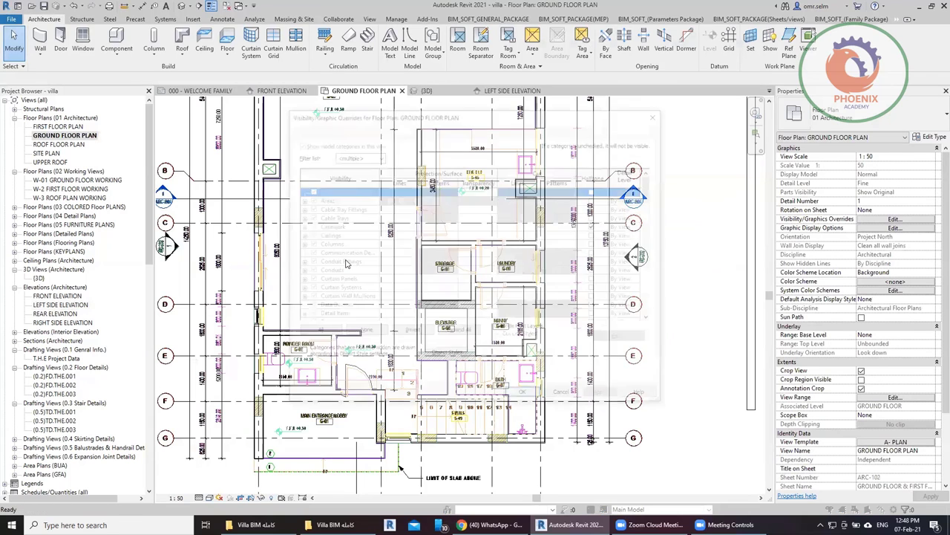
key("f")
scroll(371, 280, "down", 1)
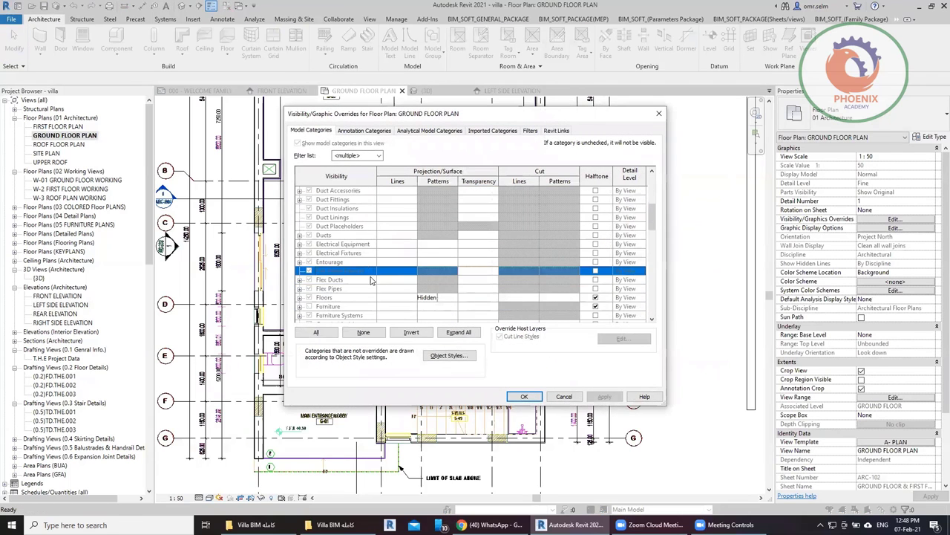
key("Return")
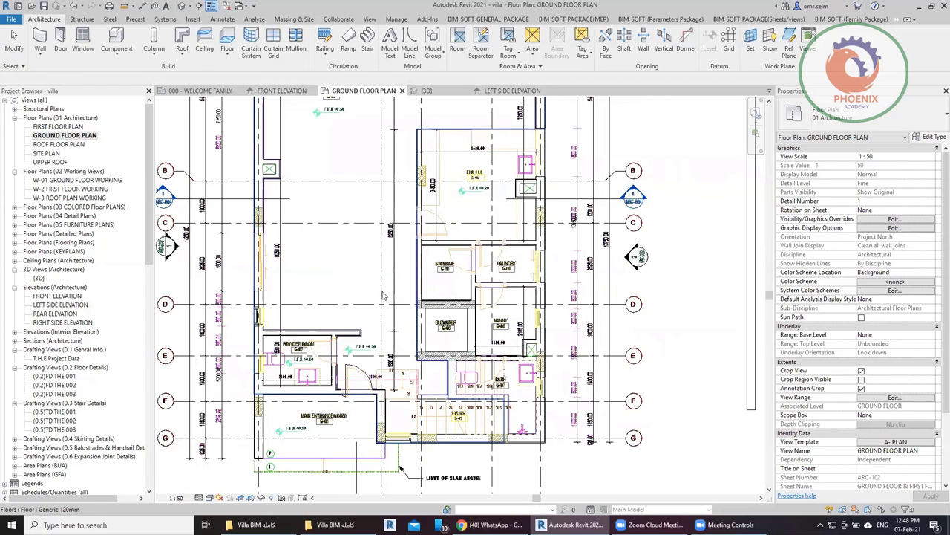
left_click(355, 262)
key("Escape")
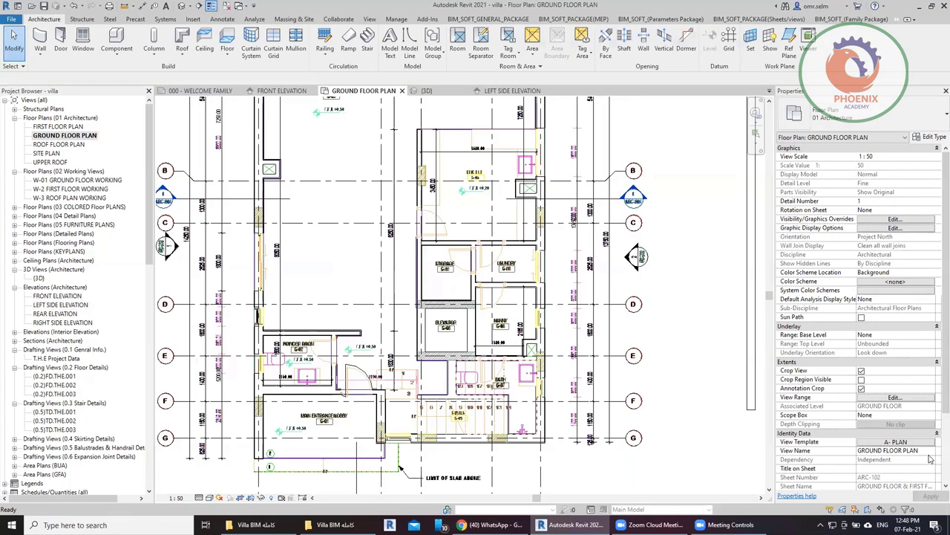
Step: Override Floors projection patterns in the A- PLAN template and reapply it
left_click(896, 441)
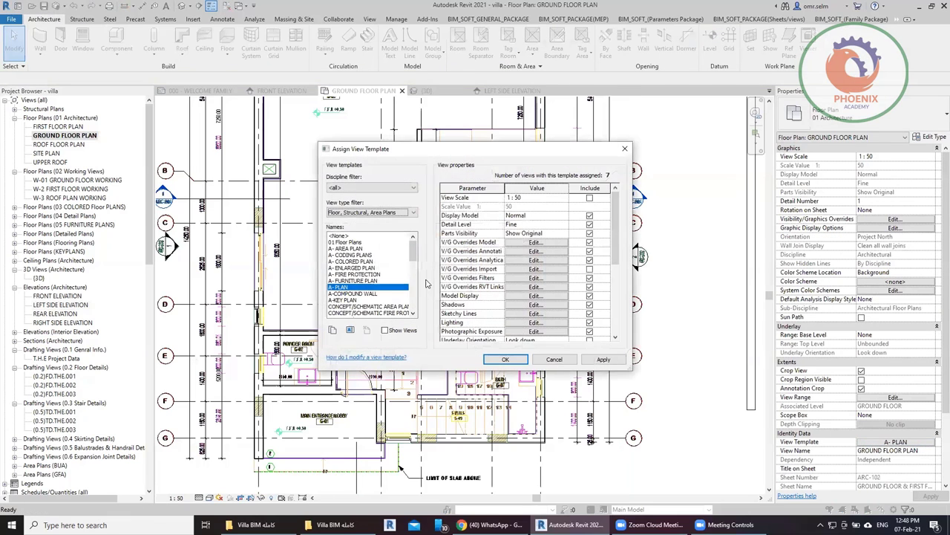
left_click(536, 244)
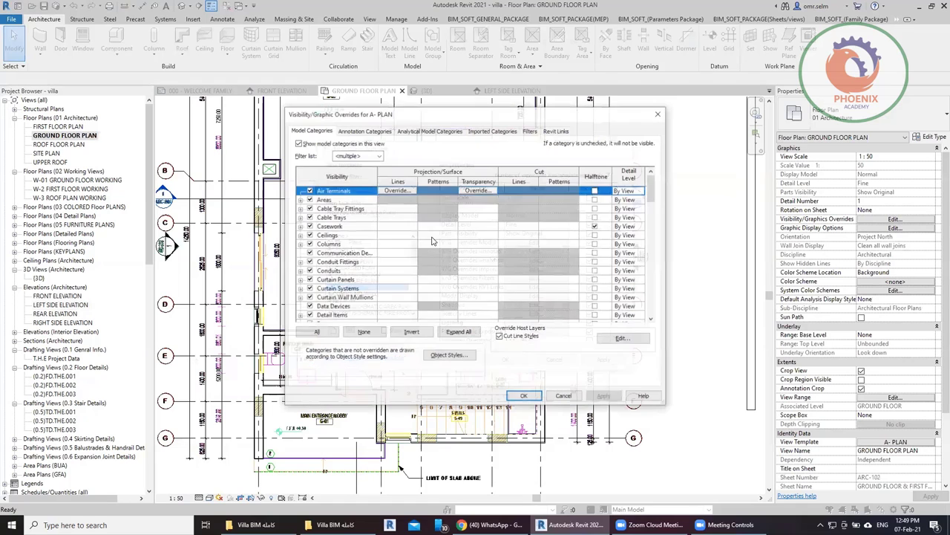
scroll(338, 306, "down", 2)
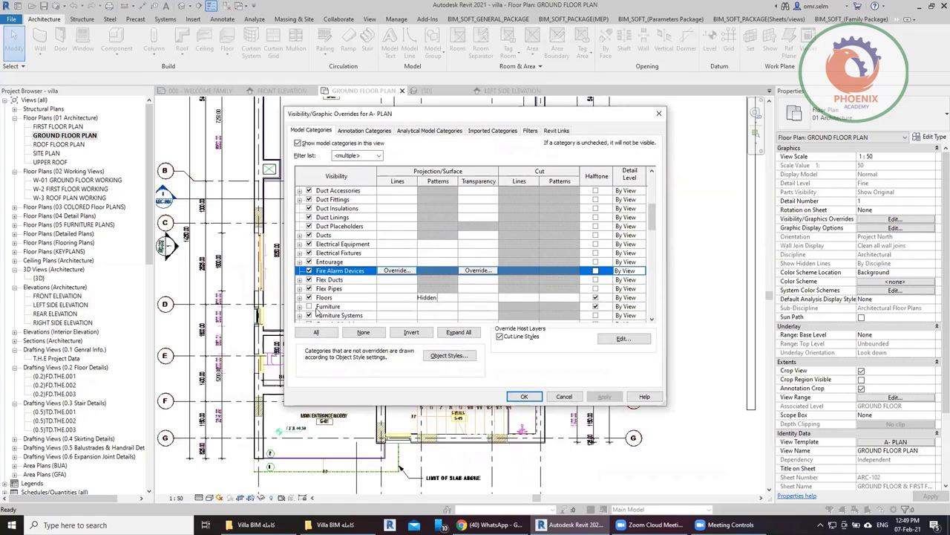
left_click(446, 298)
left_click(445, 298)
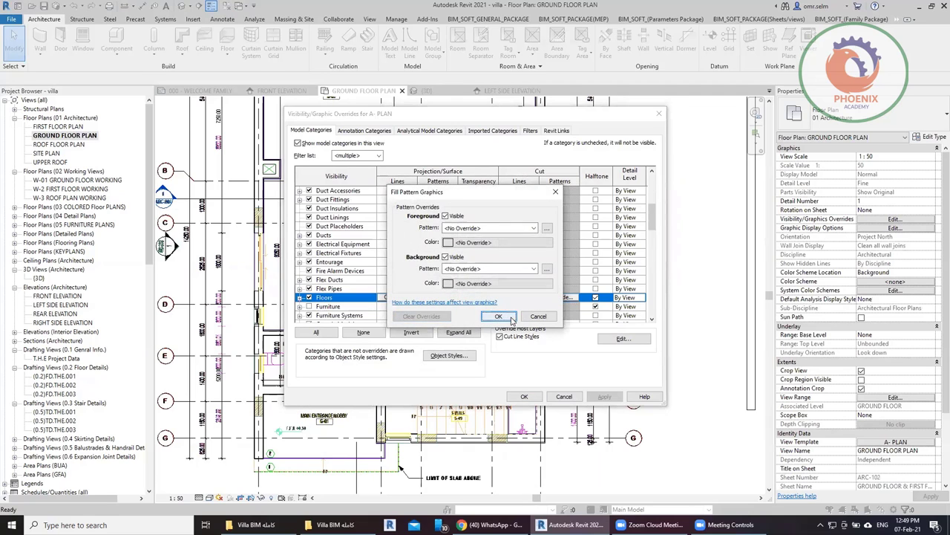
left_click(498, 316)
left_click(524, 396)
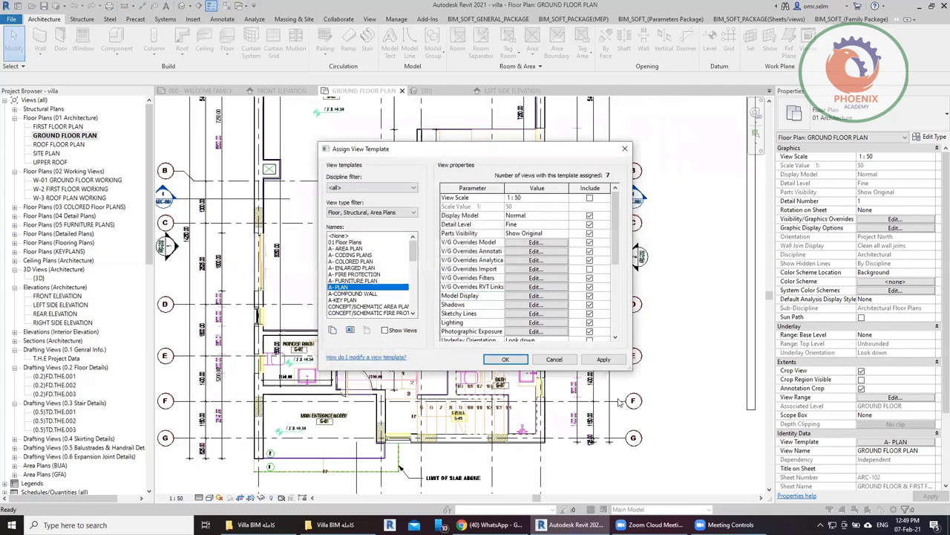
left_click(518, 364)
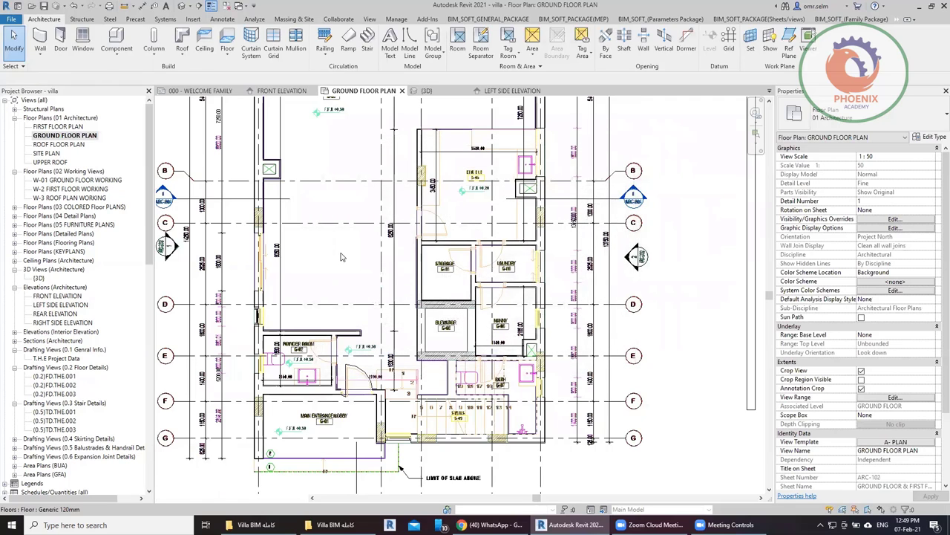
left_click(340, 233)
Step: Select and deselect the ground floor slab, then pan to the reception area
left_click(339, 233)
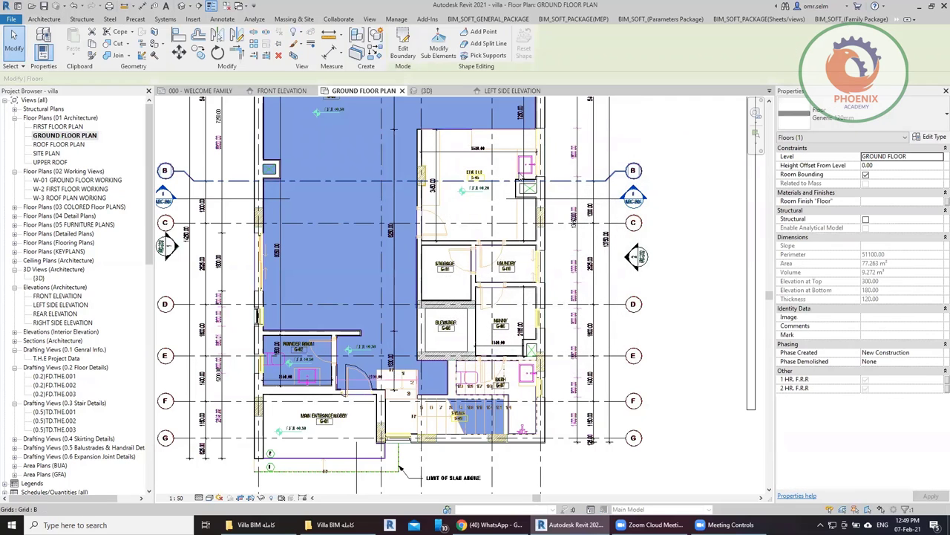
key("Escape")
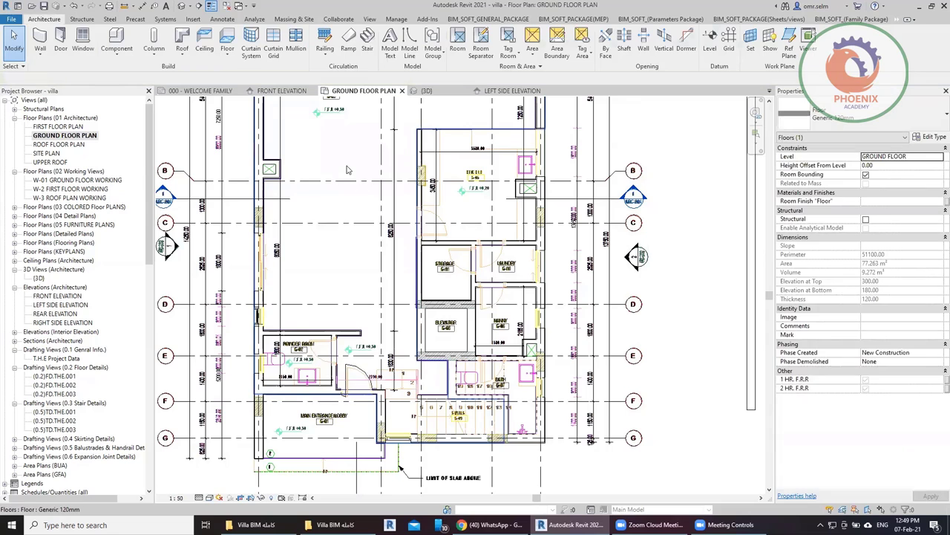
middle_click_drag(331, 202, 345, 254)
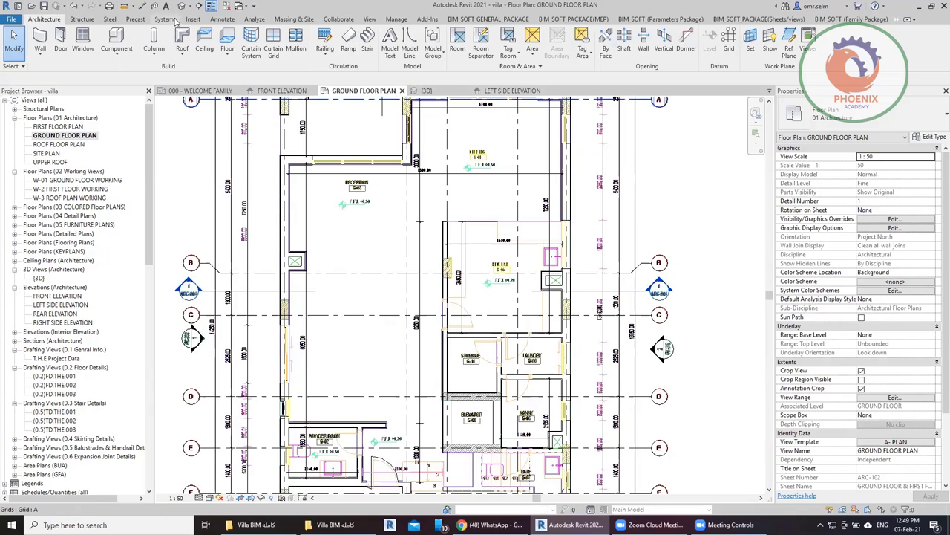
Step: Place a +0.30 T.O.P spot elevation with leader and shoulder on the Reception G-03 floor
left_click(221, 20)
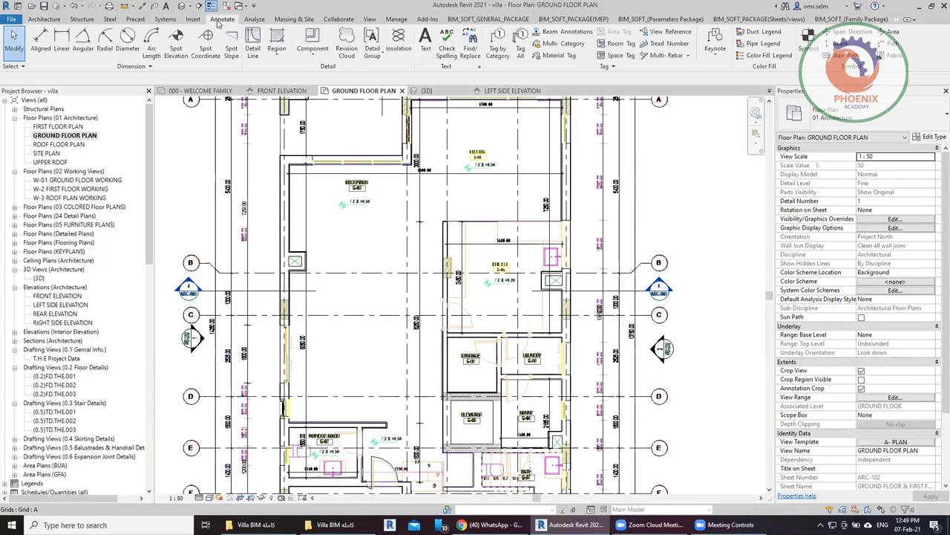
left_click(176, 48)
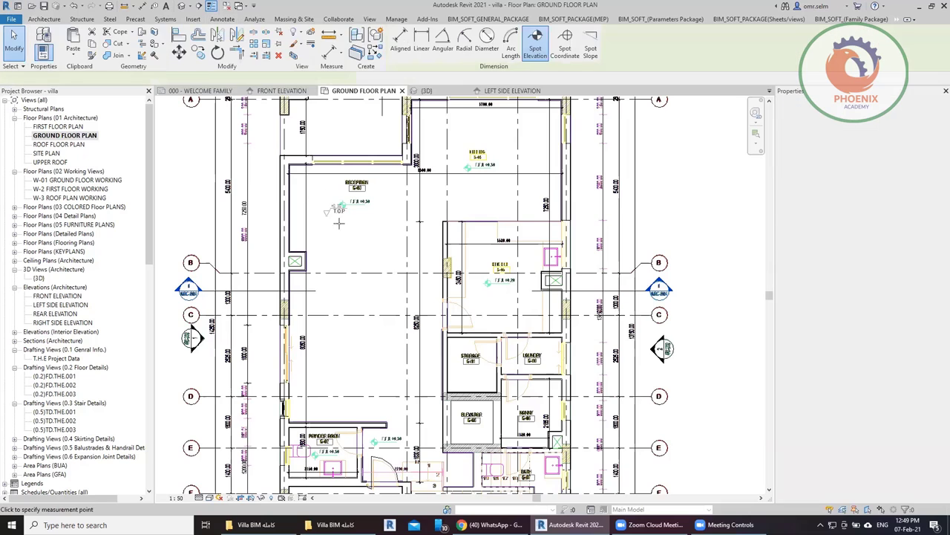
scroll(348, 224, "up", 4)
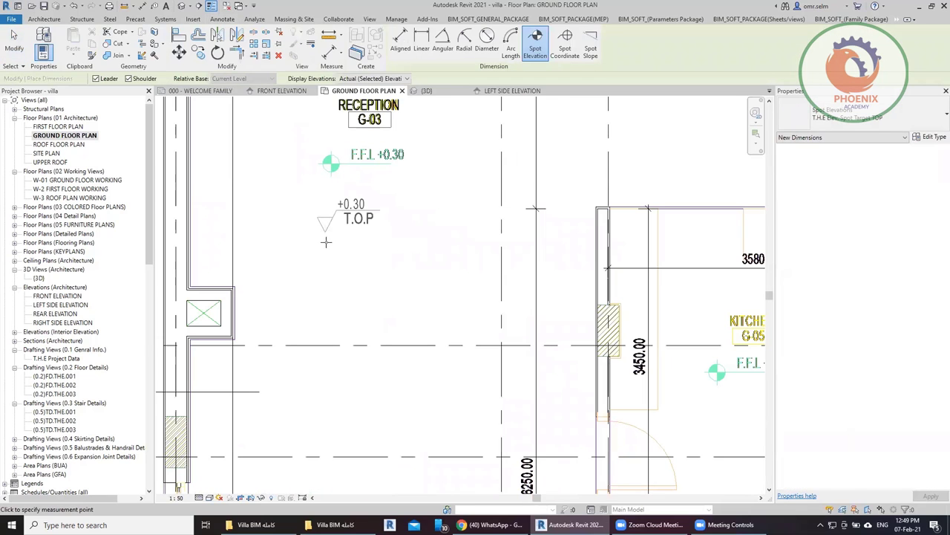
left_click(330, 253)
left_click(334, 217)
left_click(455, 218)
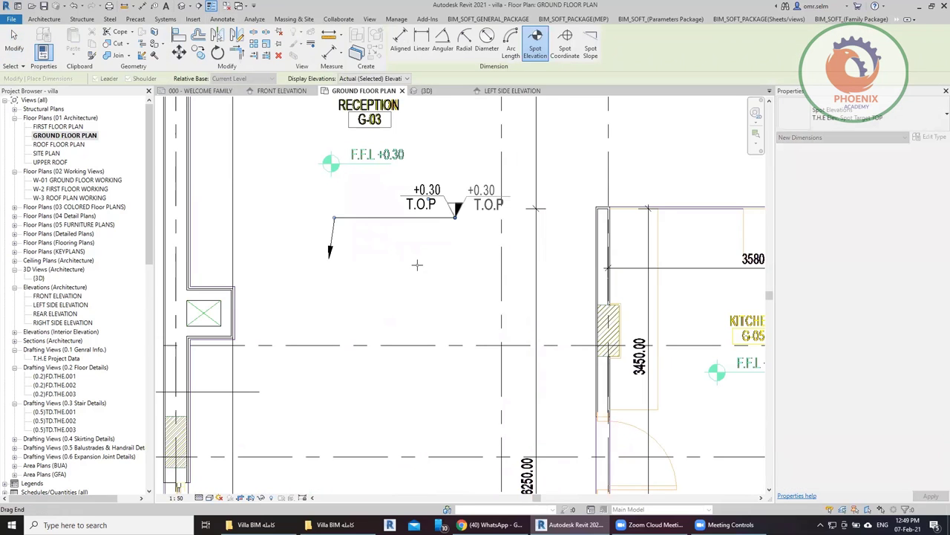
scroll(356, 282, "down", 3)
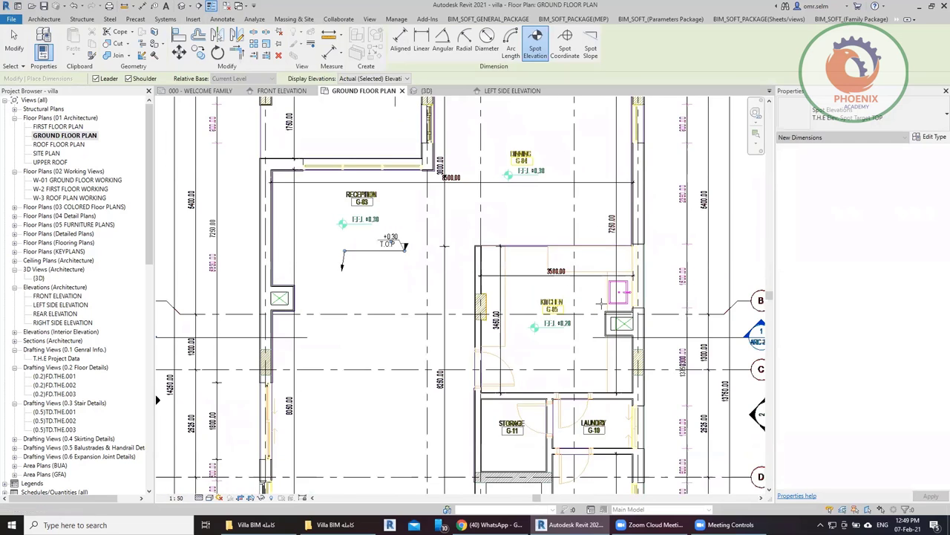
scroll(583, 301, "up", 3)
scroll(549, 290, "up", 1)
key("Escape")
key("Escape")
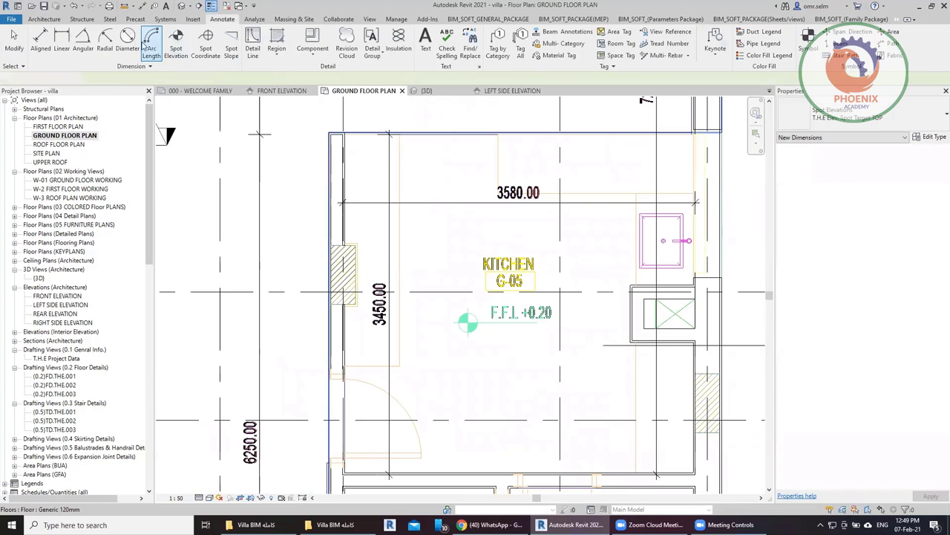
left_click(50, 19)
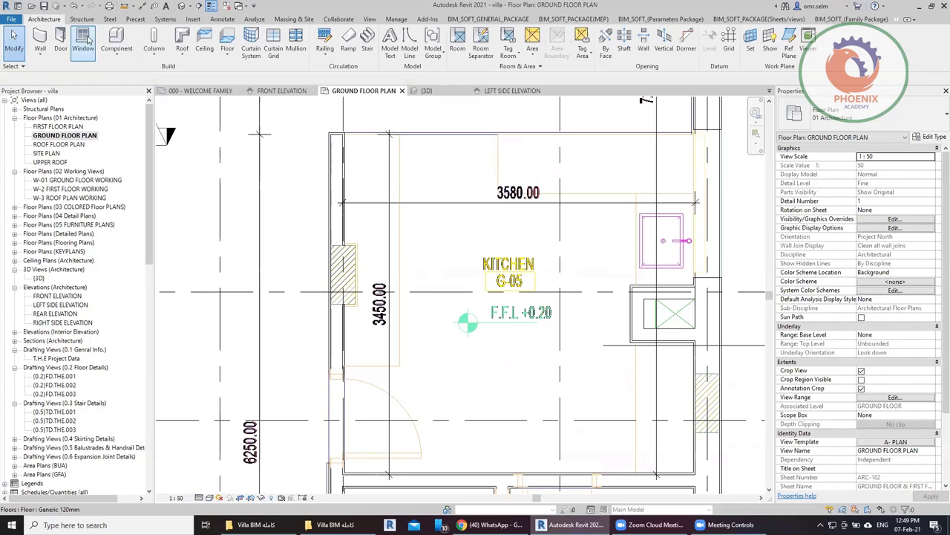
Step: Start an architectural floor with height offset -100 and type FF_ LOCAL MARBLE BUSH HAMMERED
left_click(225, 59)
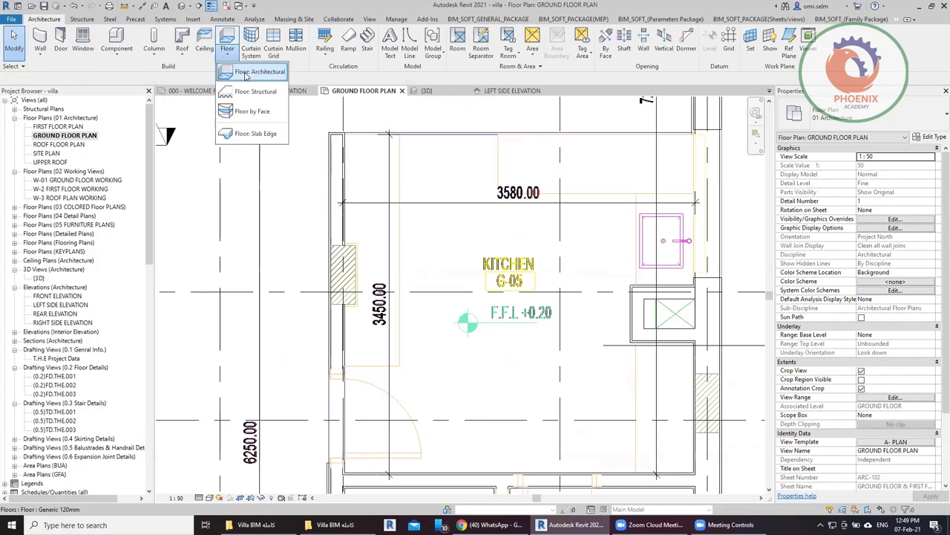
left_click(249, 72)
middle_click_drag(581, 337, 435, 312)
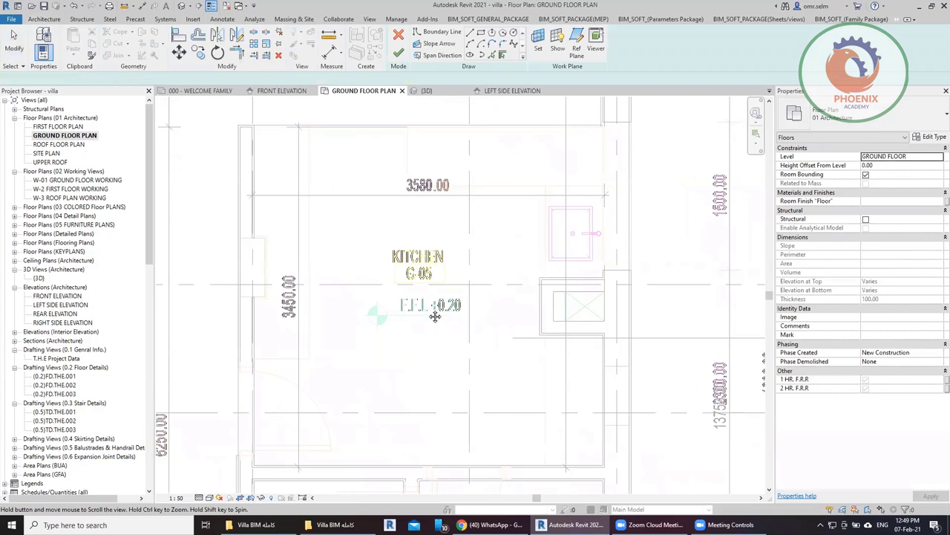
scroll(435, 312, "up", 3)
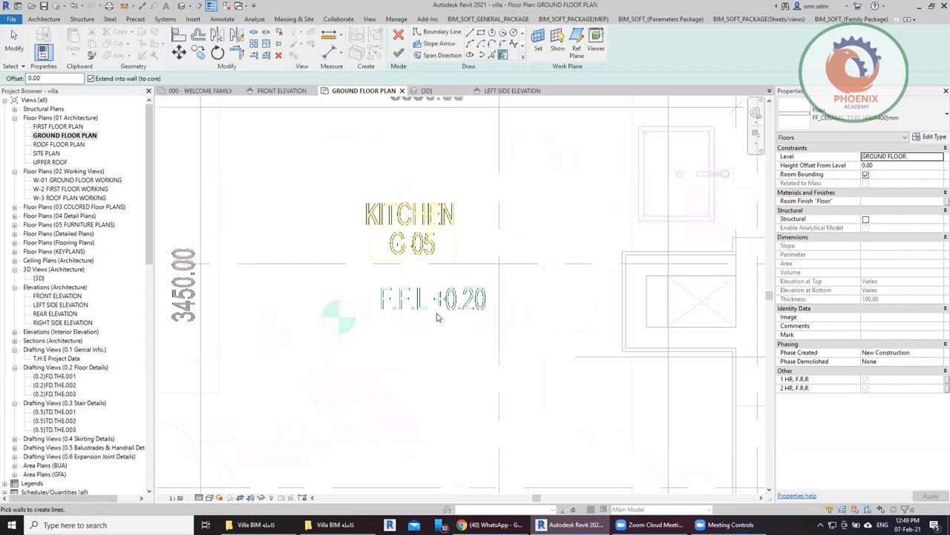
left_click(907, 166)
type("-1")
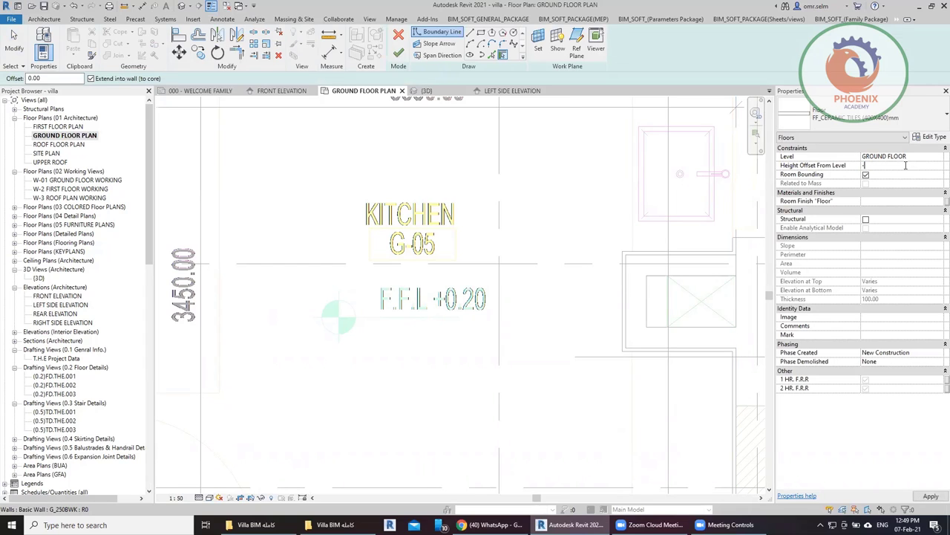
type("00.00")
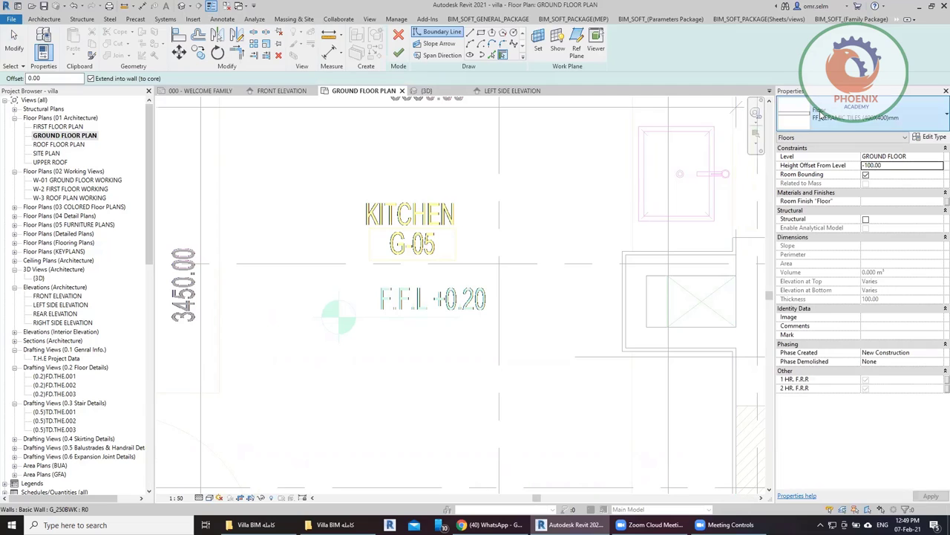
left_click(858, 115)
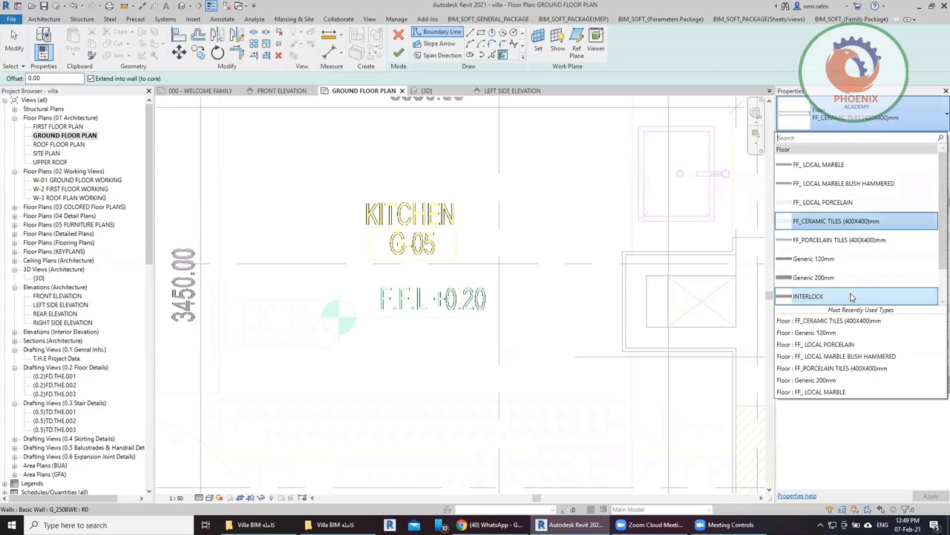
scroll(836, 286, "down", 1)
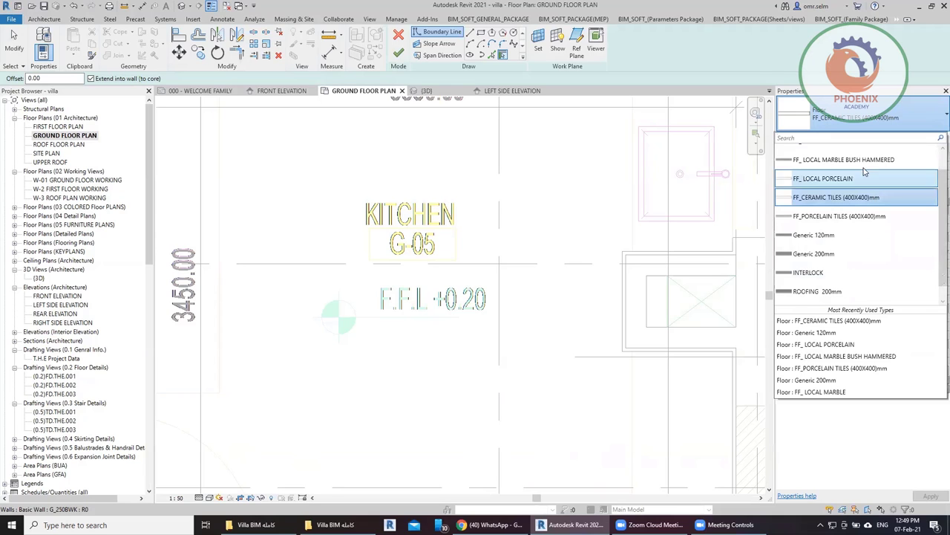
left_click(839, 159)
Step: Draw a rectangular boundary around Kitchen G-05 and finish the floor
left_click(481, 32)
scroll(502, 180, "down", 2)
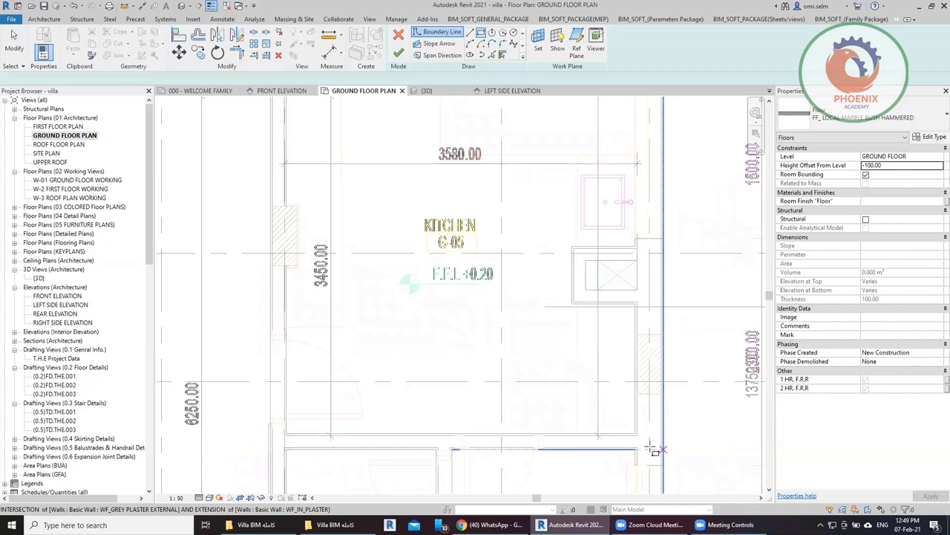
left_click(667, 444)
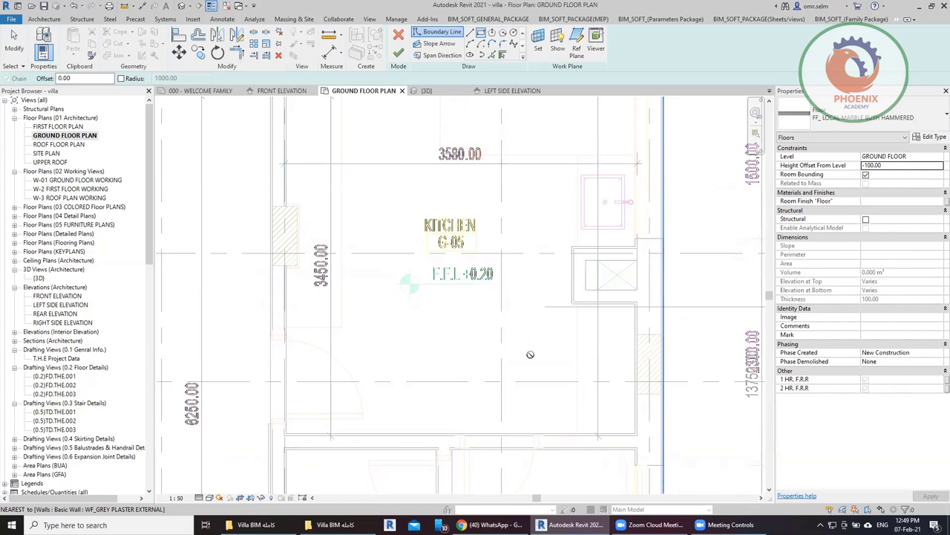
middle_click_drag(336, 198, 375, 329)
left_click(375, 329)
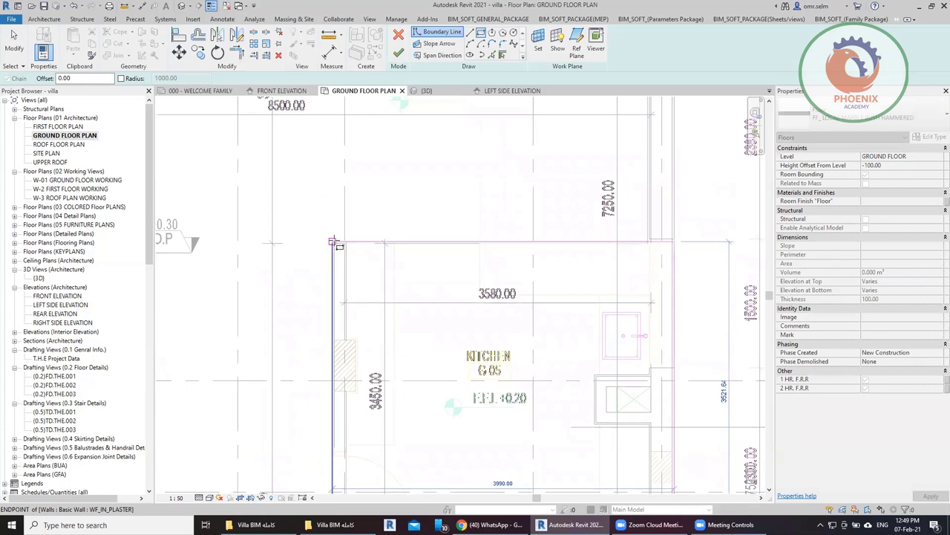
left_click(332, 241)
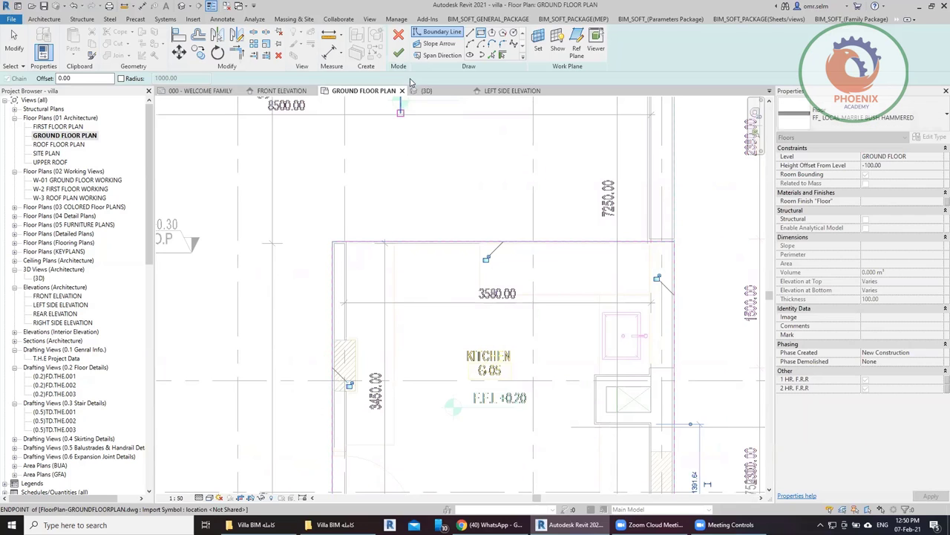
left_click(399, 53)
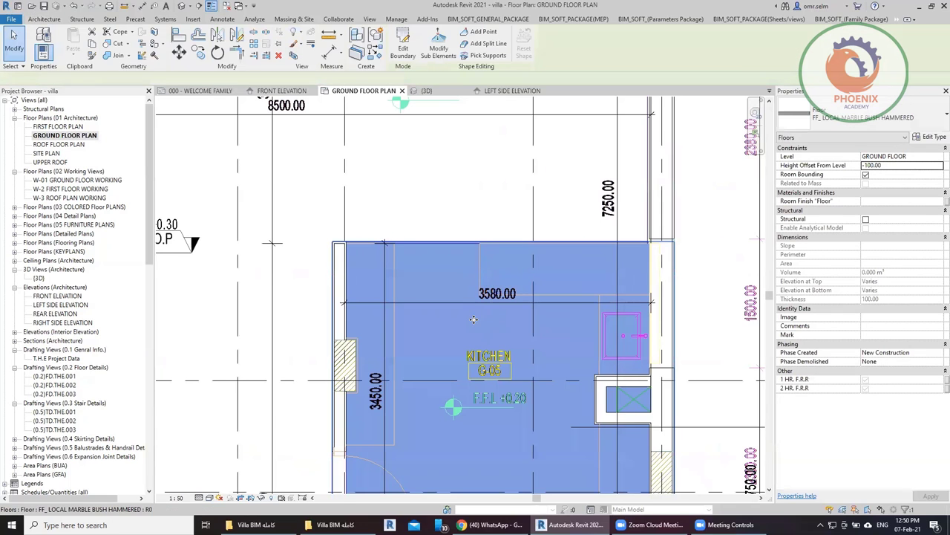
scroll(479, 311, "down", 2)
key("Escape")
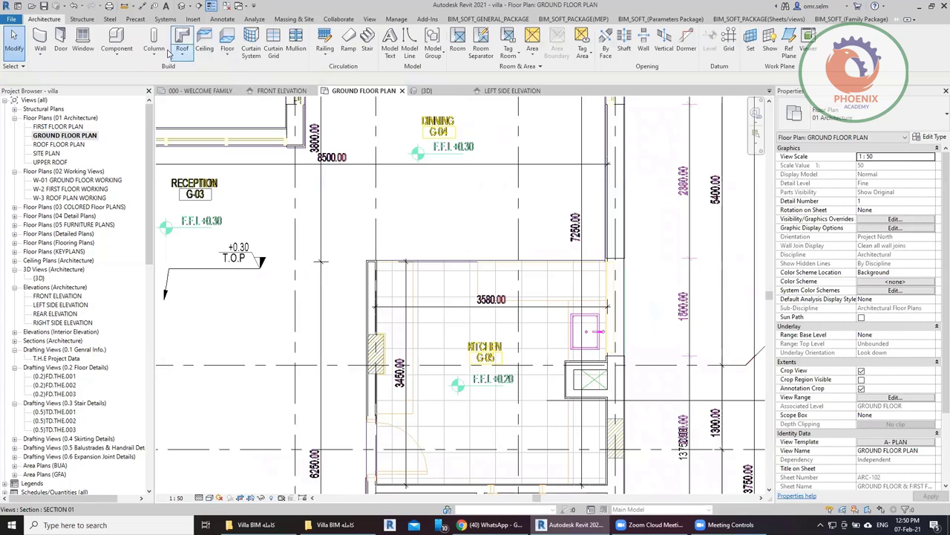
left_click(222, 18)
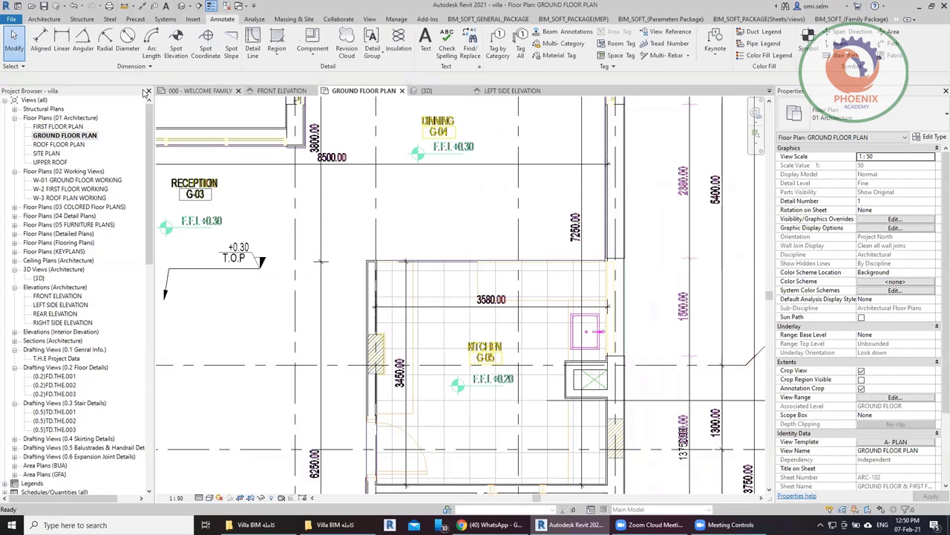
left_click(176, 43)
scroll(440, 349, "up", 2)
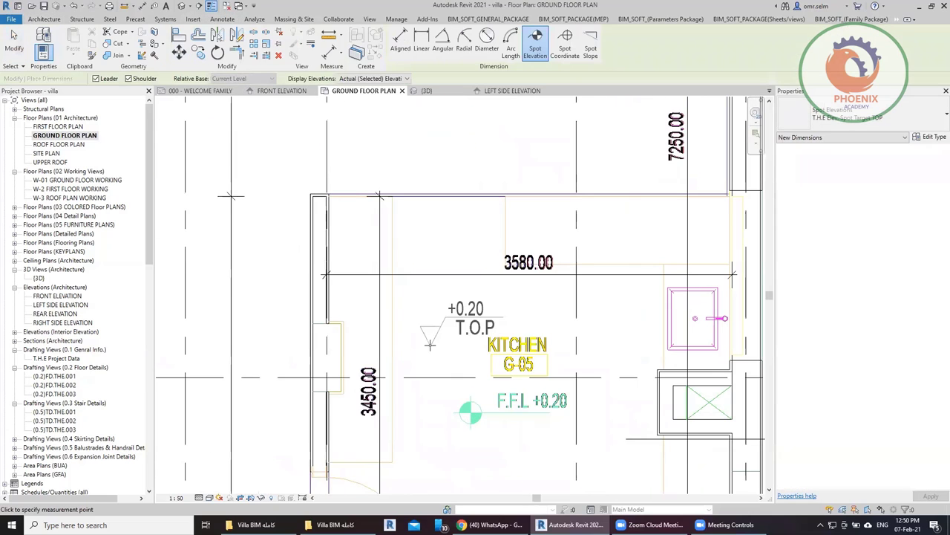
left_click(418, 324)
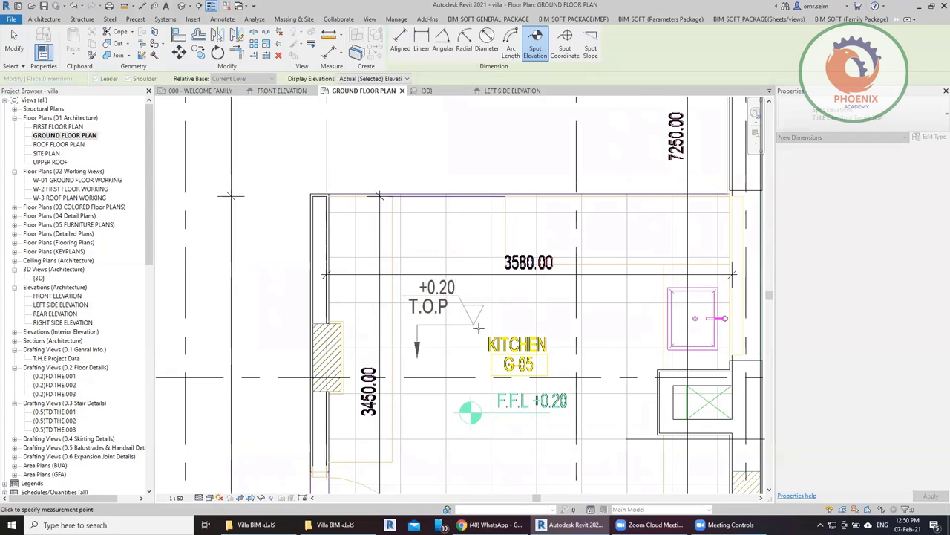
left_click(496, 324)
key("Escape")
scroll(392, 304, "down", 2)
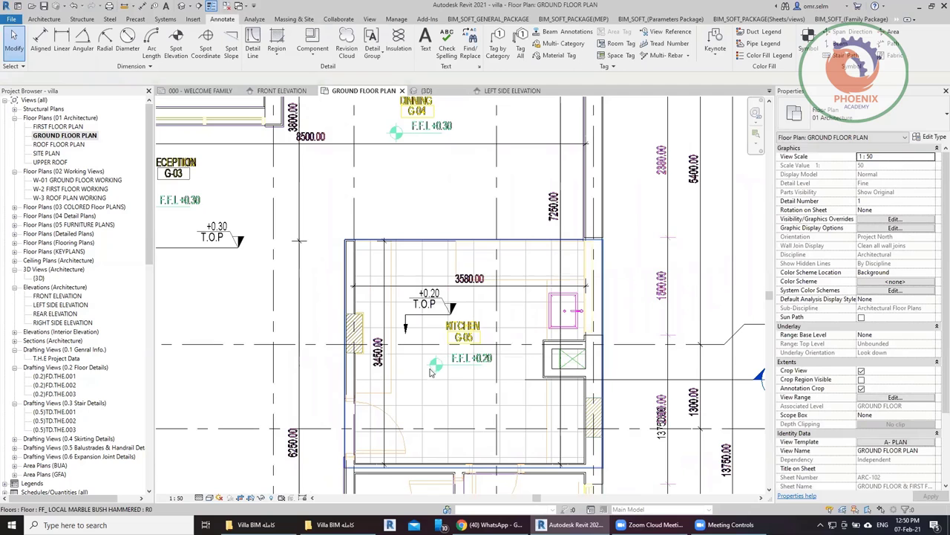
scroll(413, 353, "down", 2)
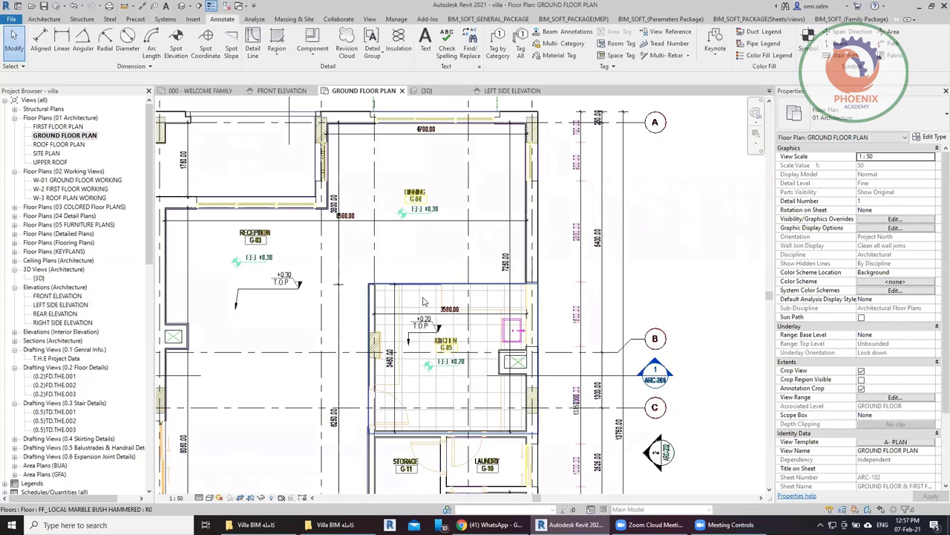
Step: Zoom out and back in on the Storage, Laundry, Elevator and Nanny rooms
scroll(423, 301, "down", 3)
scroll(385, 336, "up", 3)
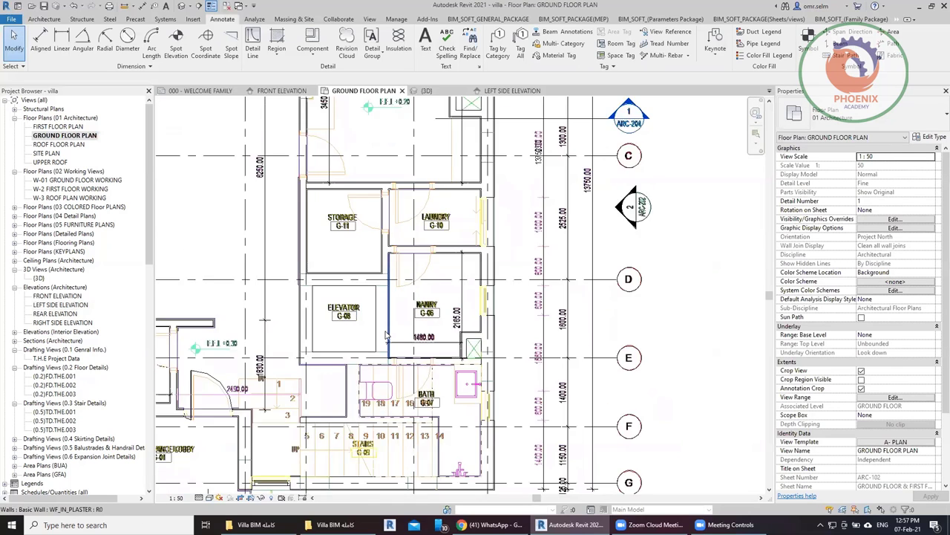
scroll(385, 336, "up", 2)
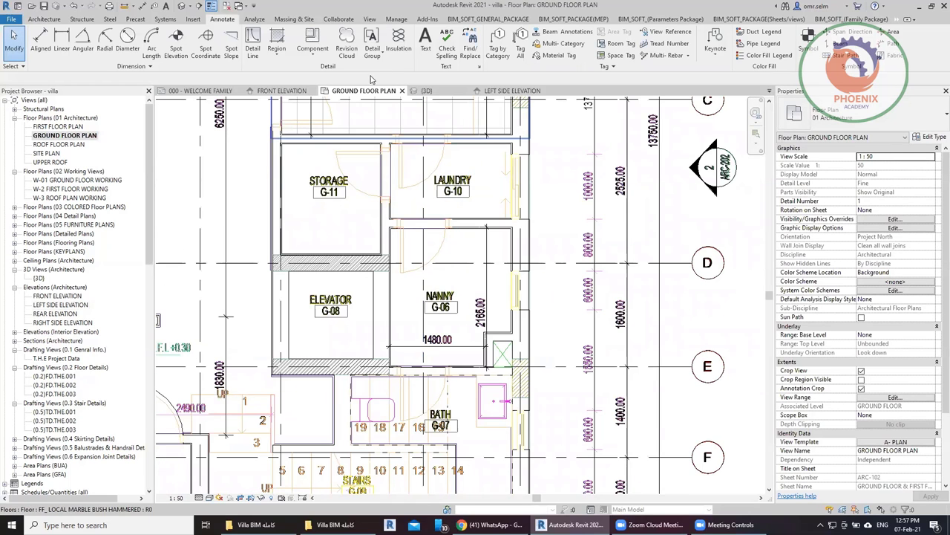
Step: Start an architectural floor sketch with the Rectangle boundary tool near the Nanny room
left_click(51, 20)
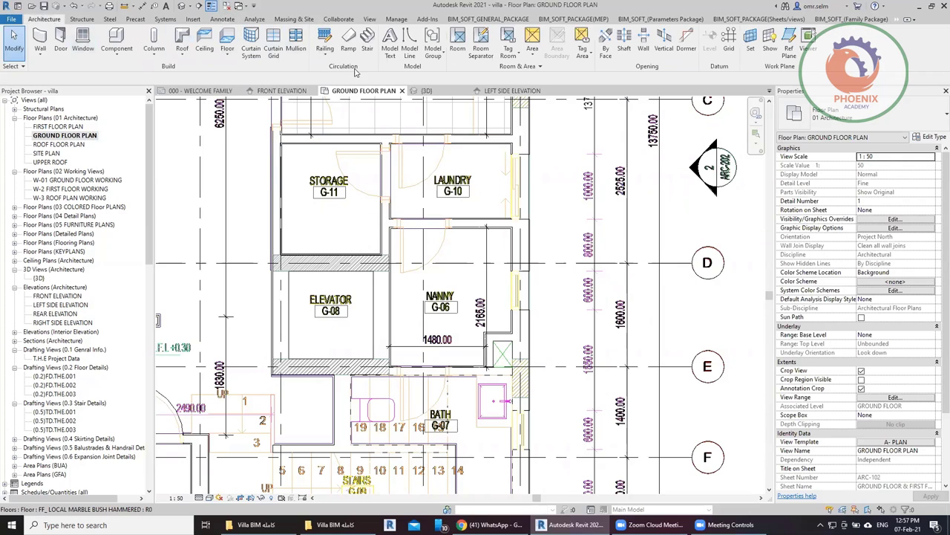
left_click(227, 58)
left_click(251, 72)
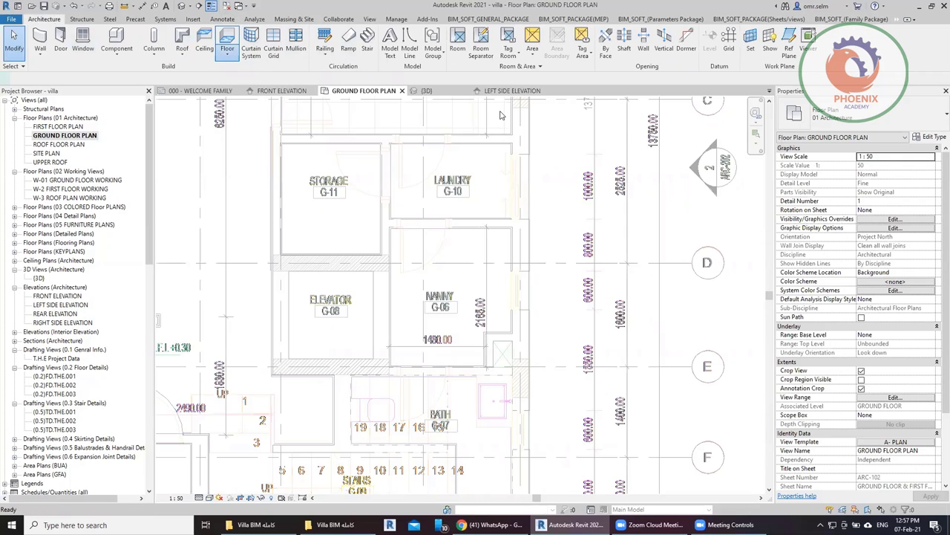
scroll(483, 293, "up", 2)
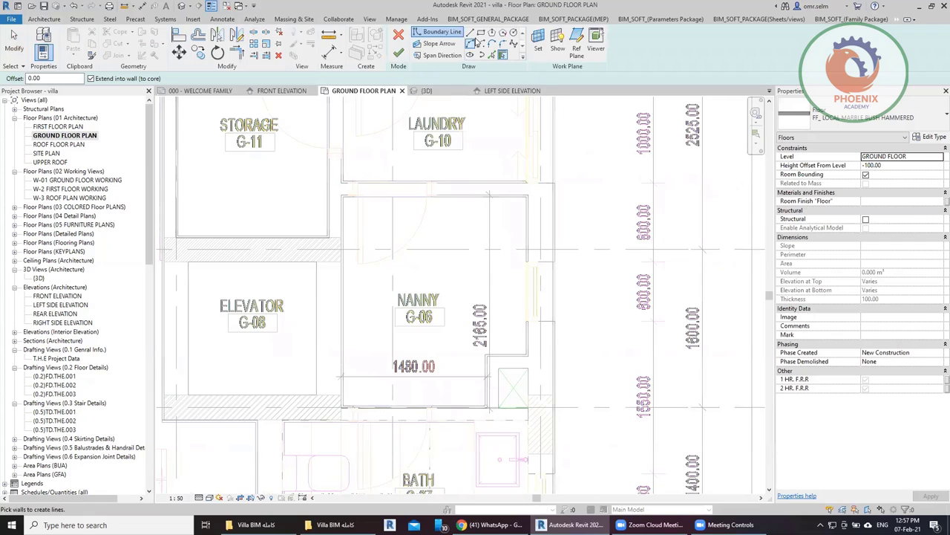
left_click(481, 33)
scroll(327, 196, "up", 3)
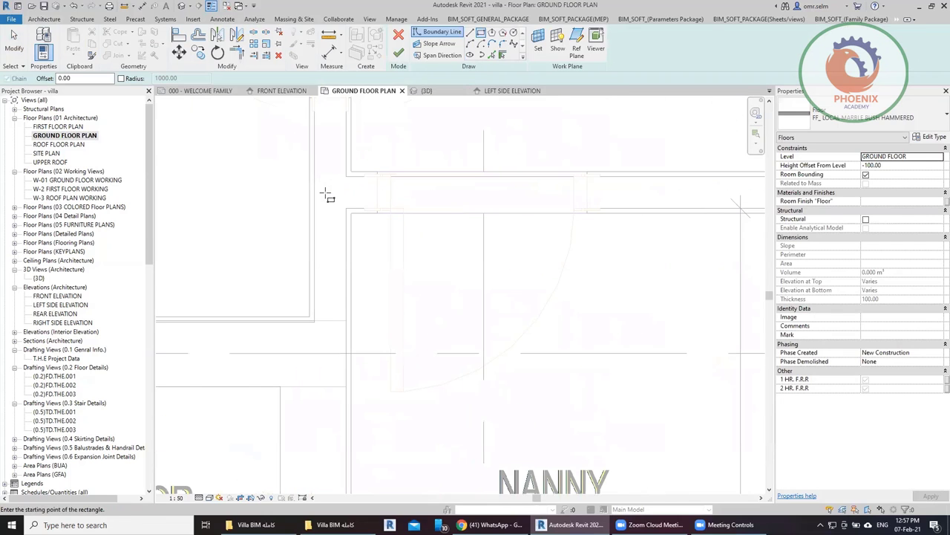
scroll(328, 195, "down", 1)
scroll(371, 260, "down", 1)
scroll(492, 356, "up", 2)
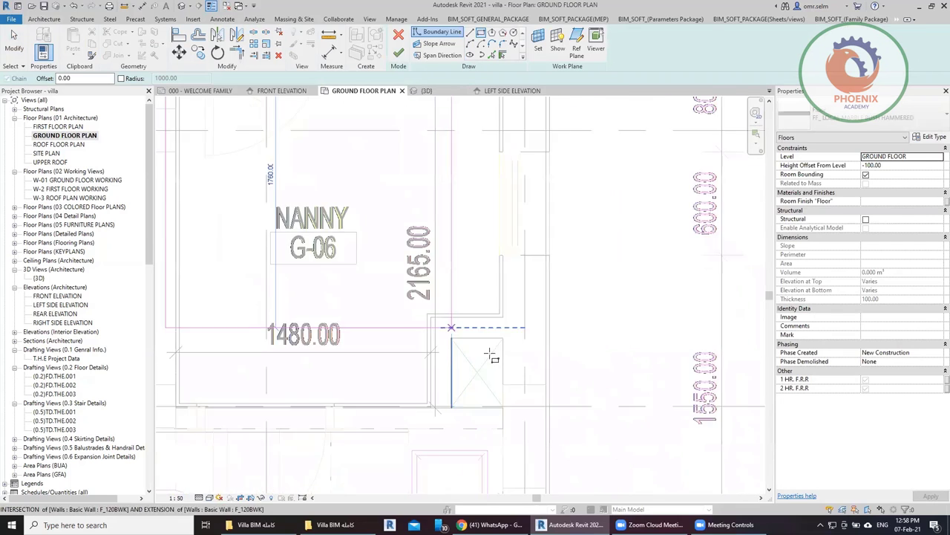
middle_click_drag(530, 378, 542, 275)
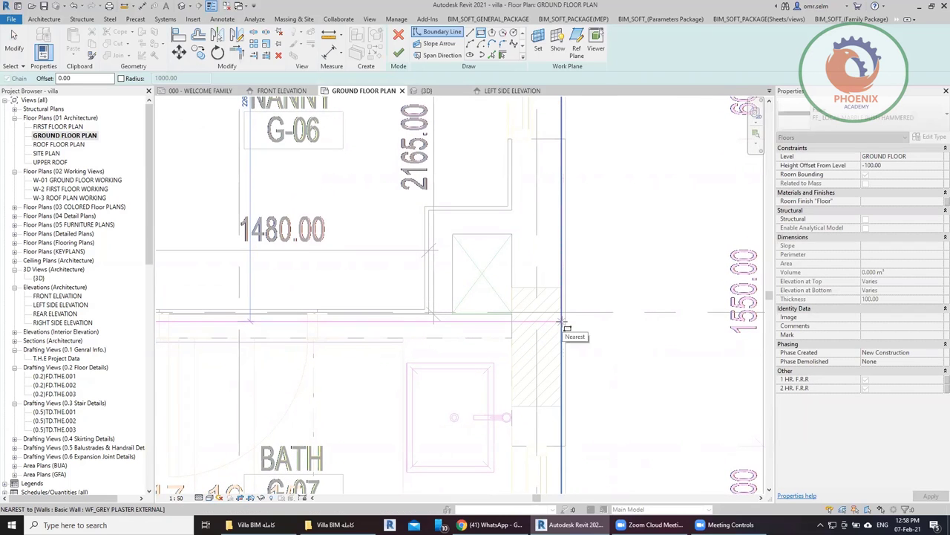
Step: Draw the rectangular boundary beside Nanny G-06 and finish the marble floor
left_click(566, 327)
scroll(505, 282, "up", 2)
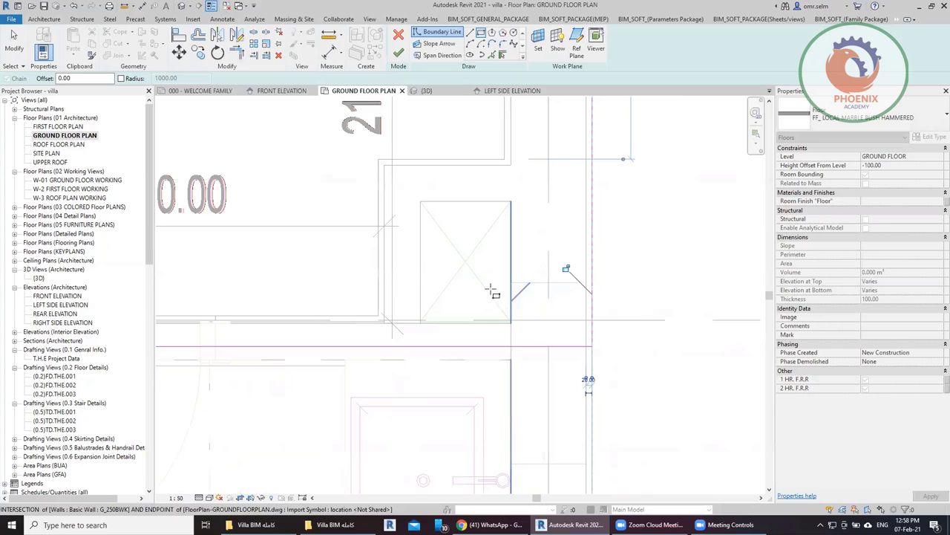
left_click(420, 201)
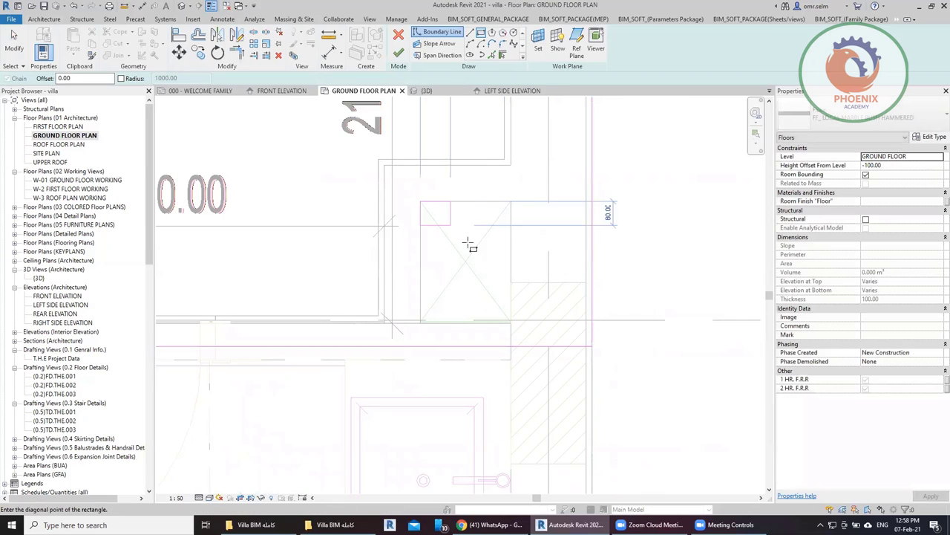
left_click(511, 322)
scroll(475, 267, "down", 3)
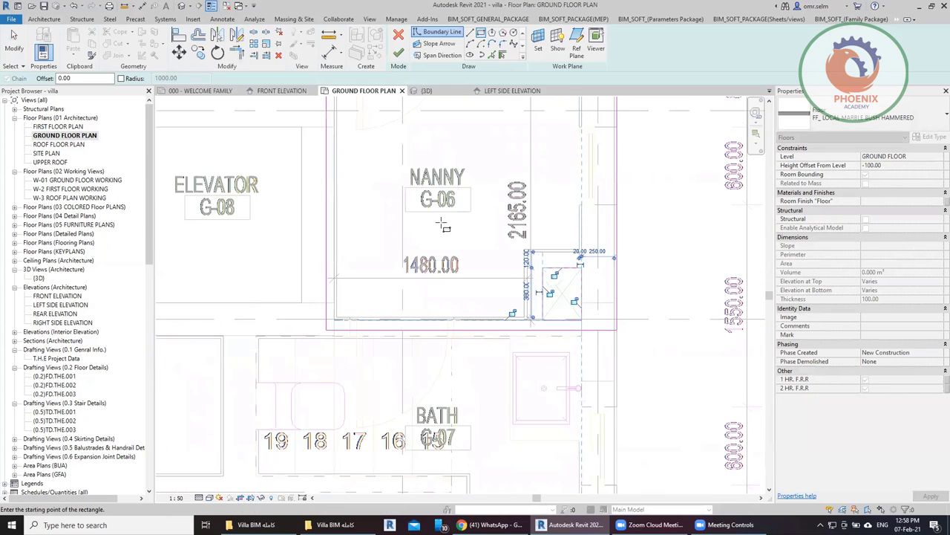
middle_click_drag(444, 227, 493, 360)
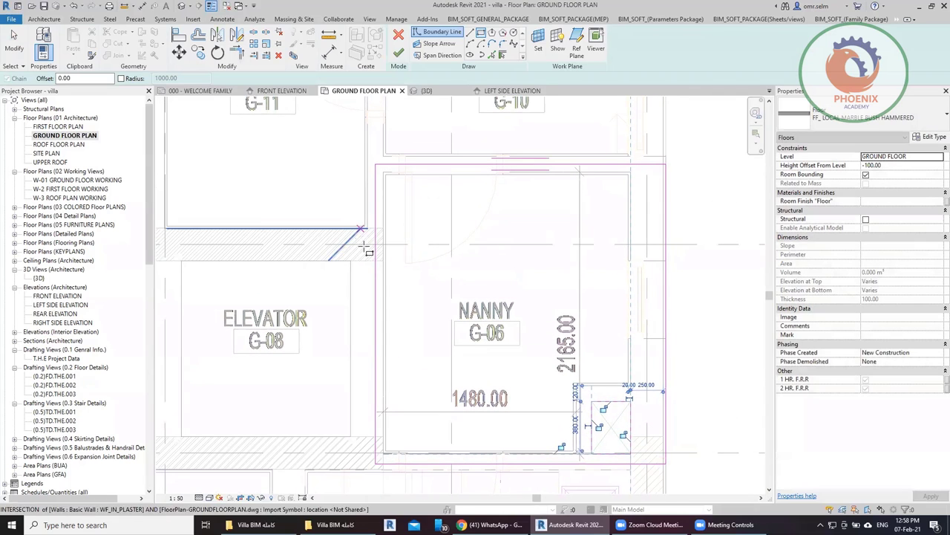
middle_click_drag(364, 245, 421, 162)
left_click(399, 53)
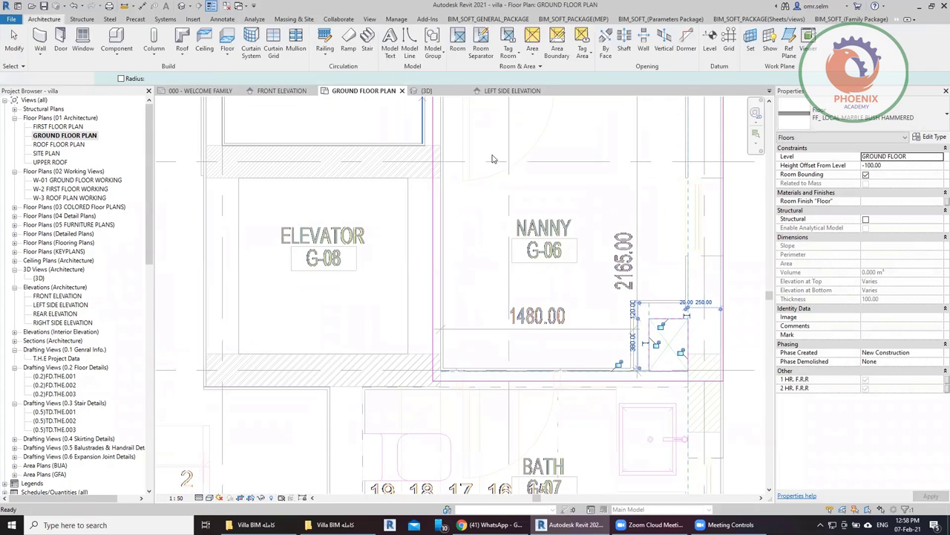
Step: Deselect the floor, look over the Main Entrance Lobby, then switch to the Front Elevation
left_click(282, 322)
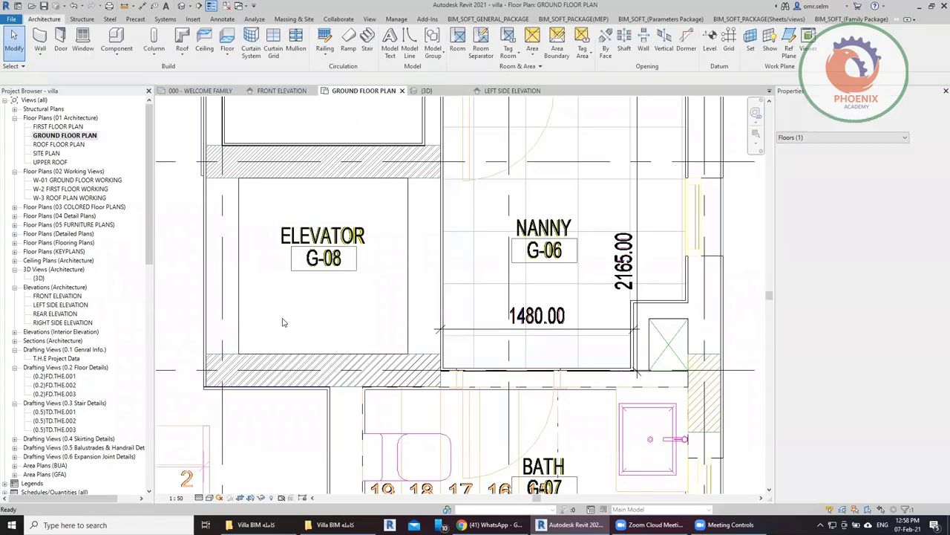
middle_click_drag(282, 322, 486, 240)
scroll(479, 227, "down", 3)
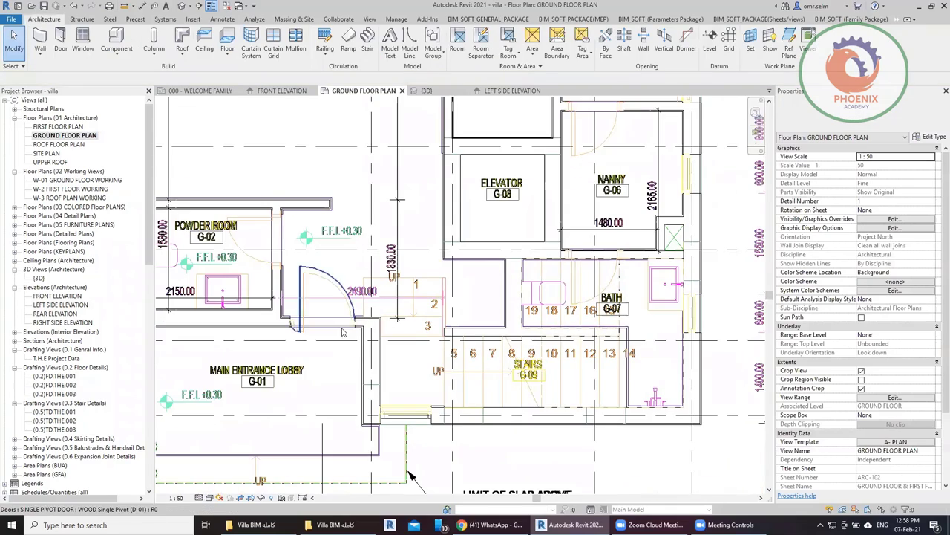
mouse_move(343, 332)
middle_mouse_down()
mouse_move(444, 278)
mouse_move(441, 257)
middle_mouse_up()
scroll(586, 299, "up", 1)
scroll(580, 299, "up", 1)
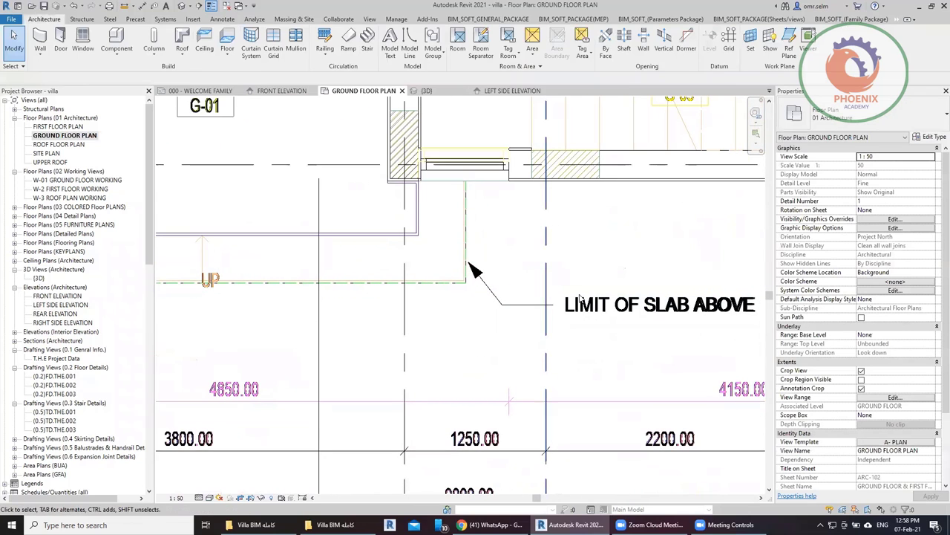
scroll(674, 312, "down", 1)
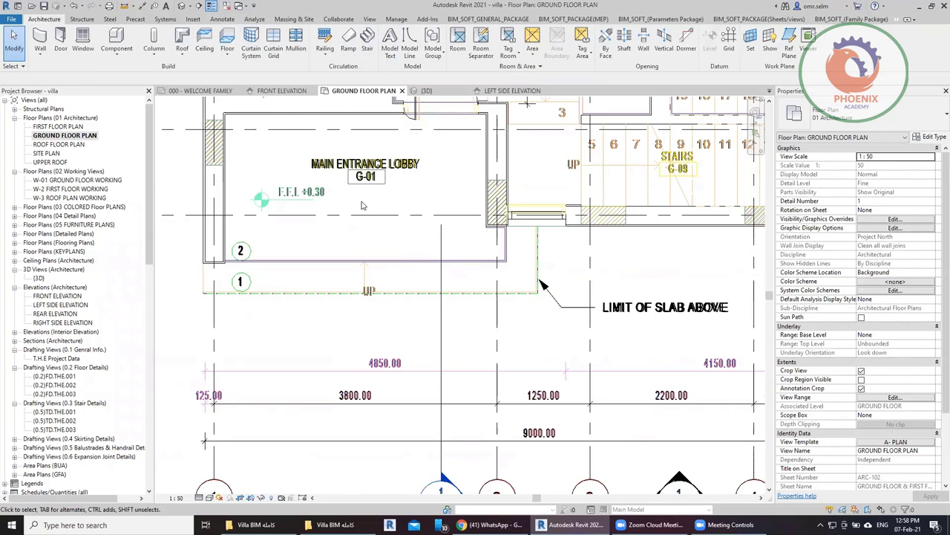
scroll(273, 197, "up", 2)
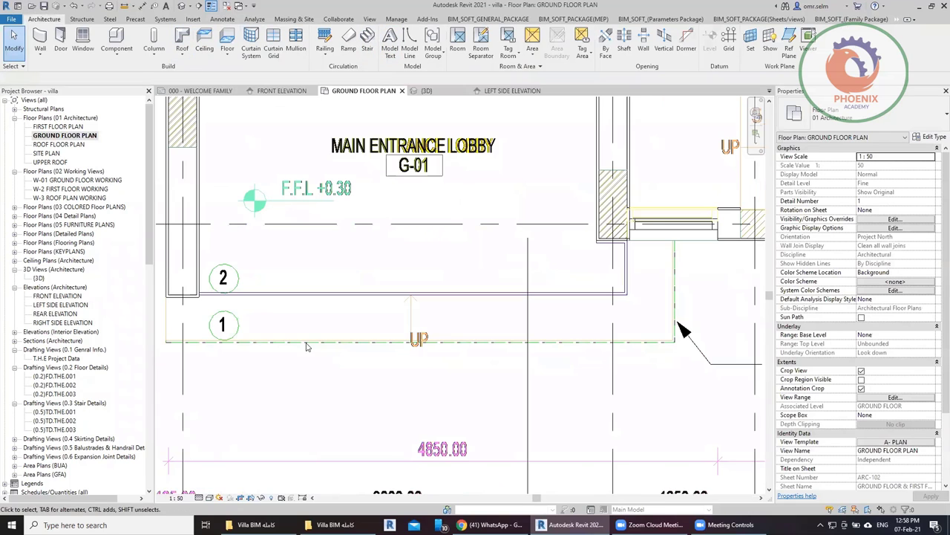
left_click(271, 94)
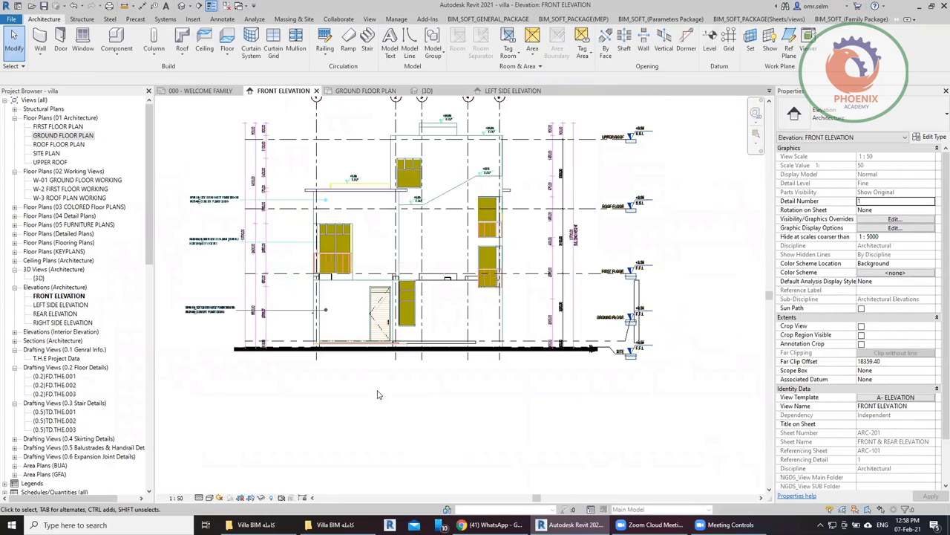
Step: Zoom to the entrance door base and start an aligned dimension with DI
scroll(411, 383, "up", 2)
scroll(375, 297, "up", 2)
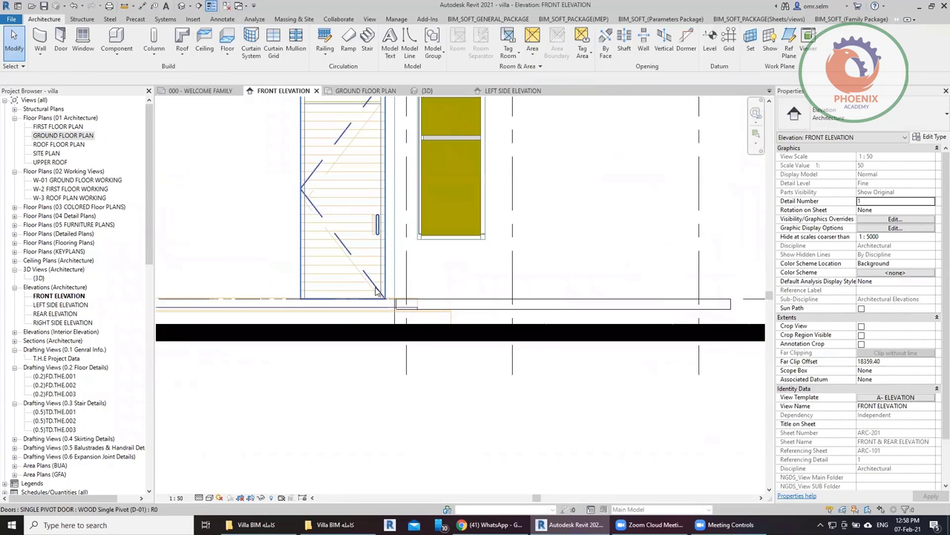
middle_click_drag(214, 295, 350, 261)
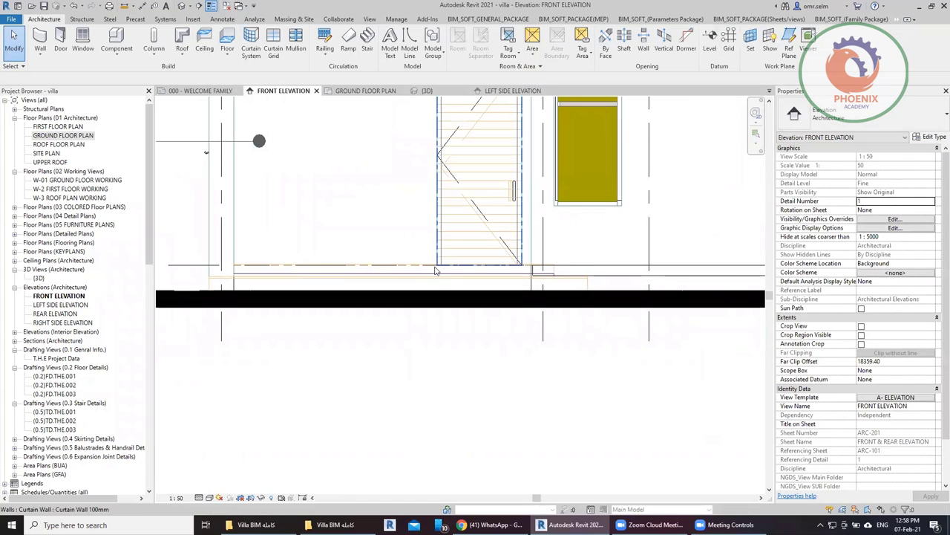
key("d")
key("i")
scroll(314, 255, "up", 2)
mouse_move(196, 272)
middle_mouse_down()
mouse_move(366, 270)
mouse_move(441, 212)
middle_mouse_up()
Step: Dimension the floor lines under the door, reading 146.67 and 166.67
left_click(447, 193)
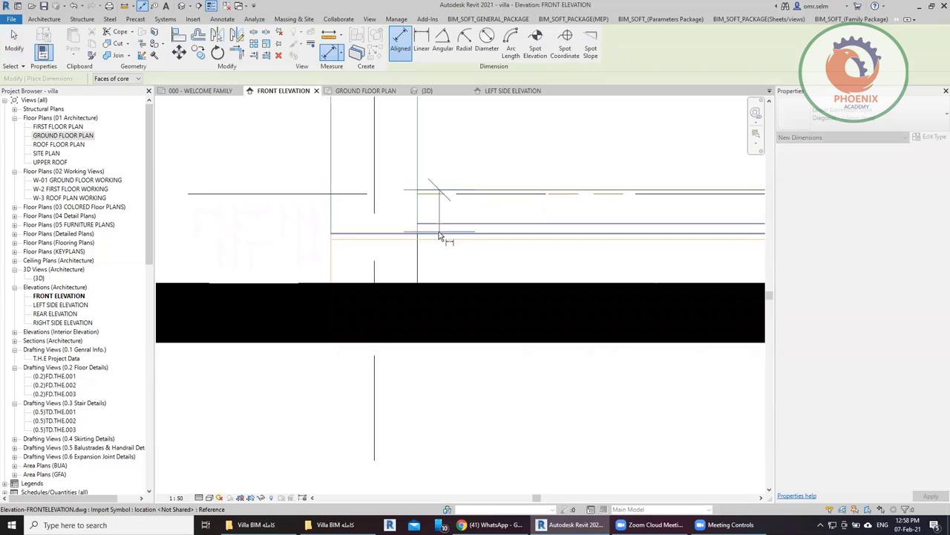
left_click(438, 234)
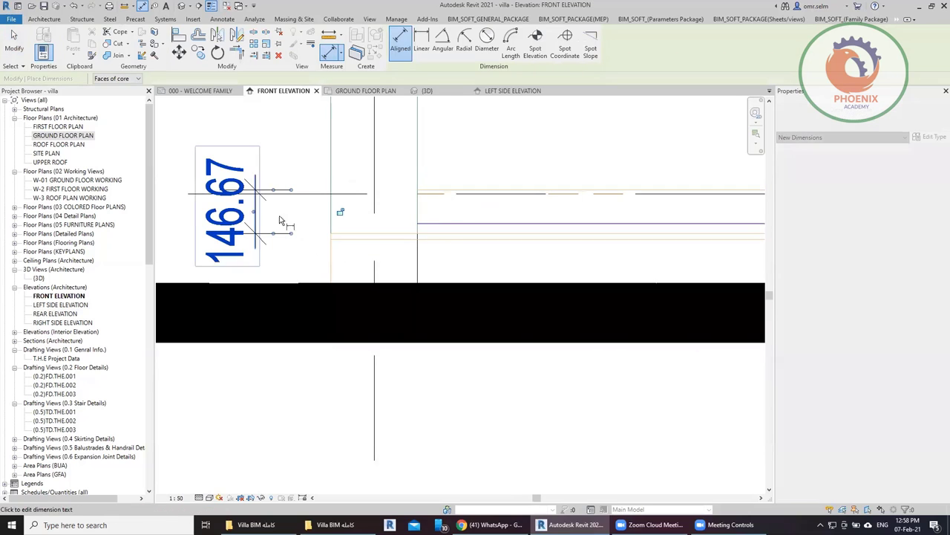
left_click(254, 211)
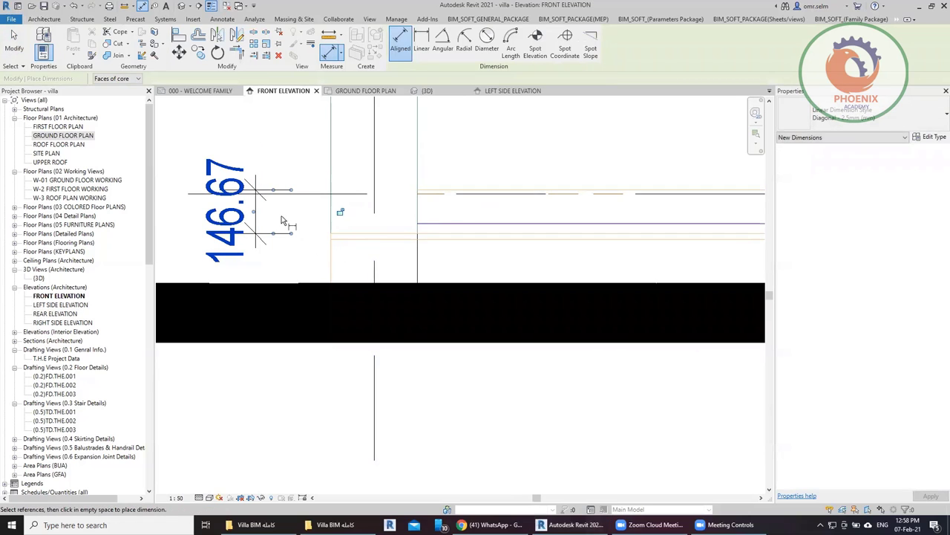
scroll(309, 314, "down", 2)
scroll(312, 315, "down", 2)
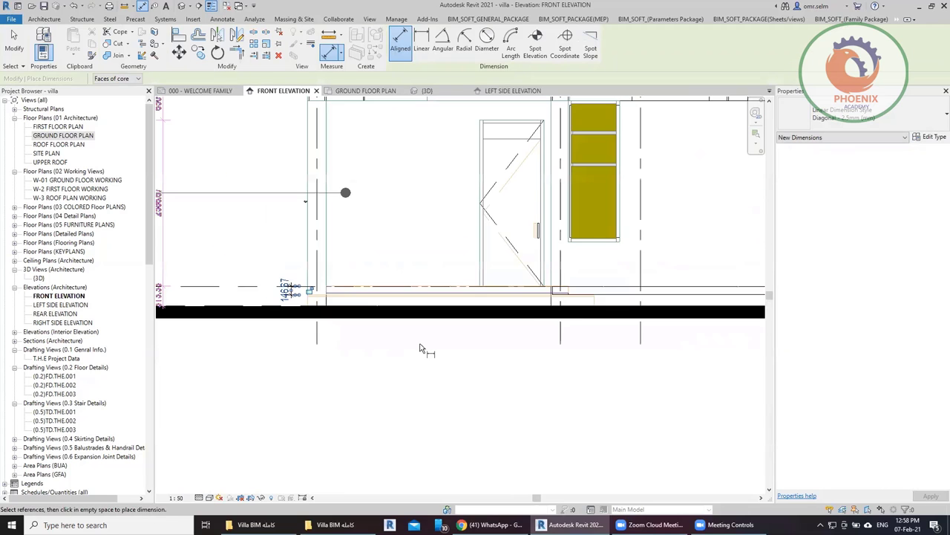
scroll(594, 301, "up", 5)
scroll(609, 288, "up", 2)
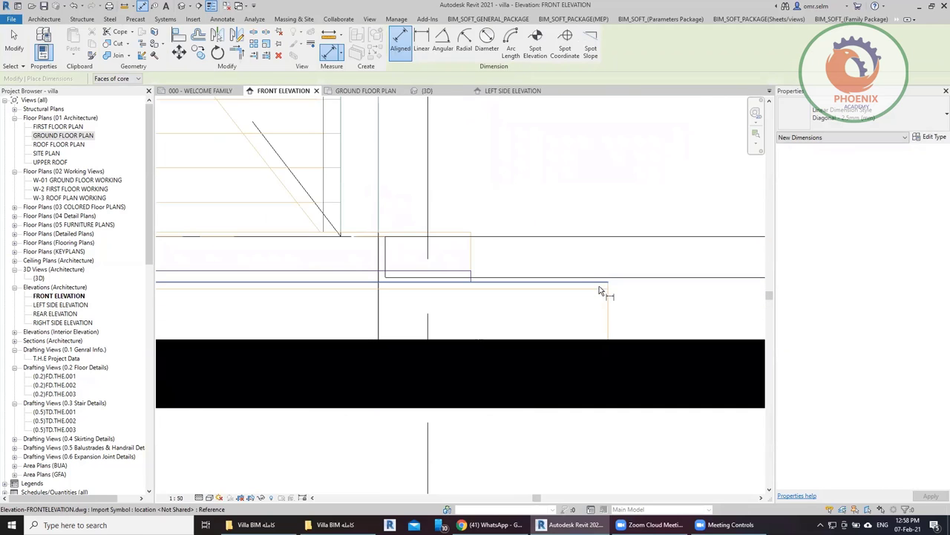
scroll(479, 301, "down", 2)
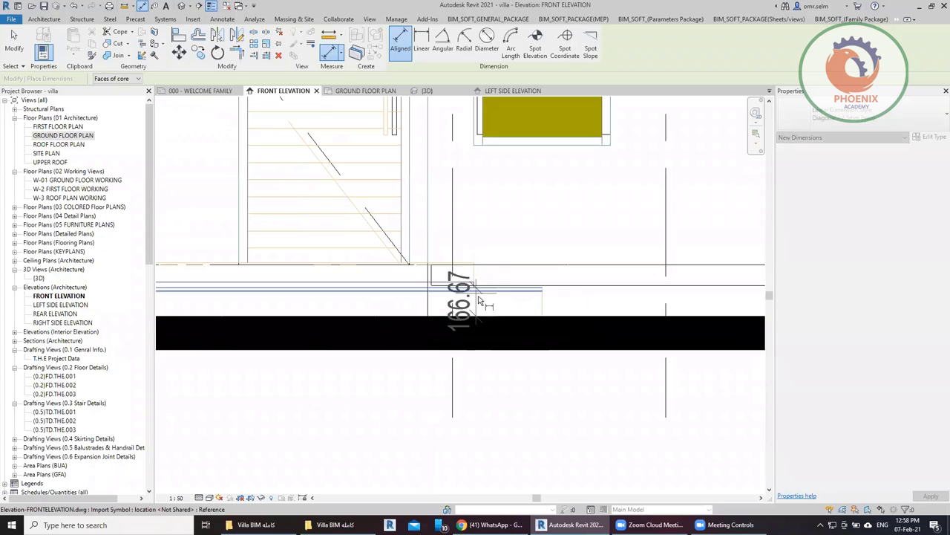
key("Escape")
key("Escape")
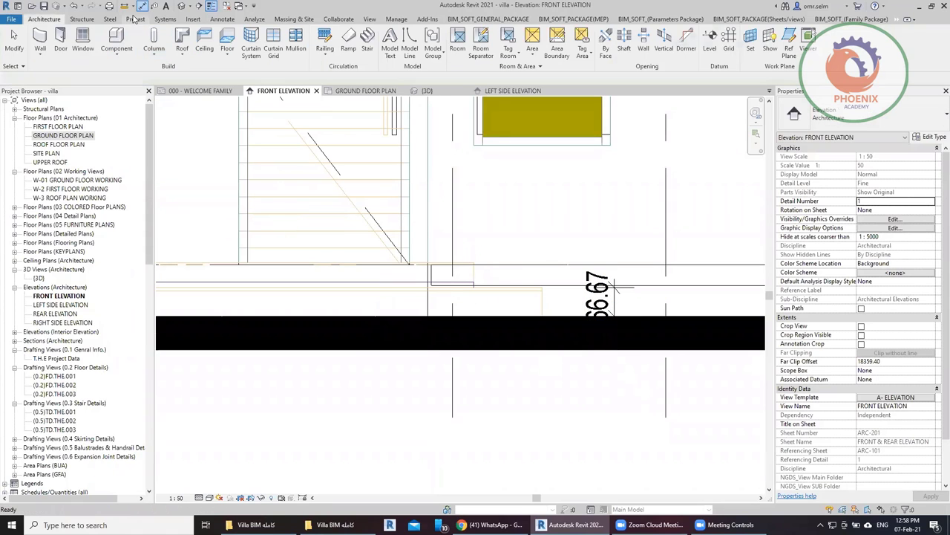
Step: Place a +0.18 T.O.P spot elevation on the front elevation floor line
left_click(222, 19)
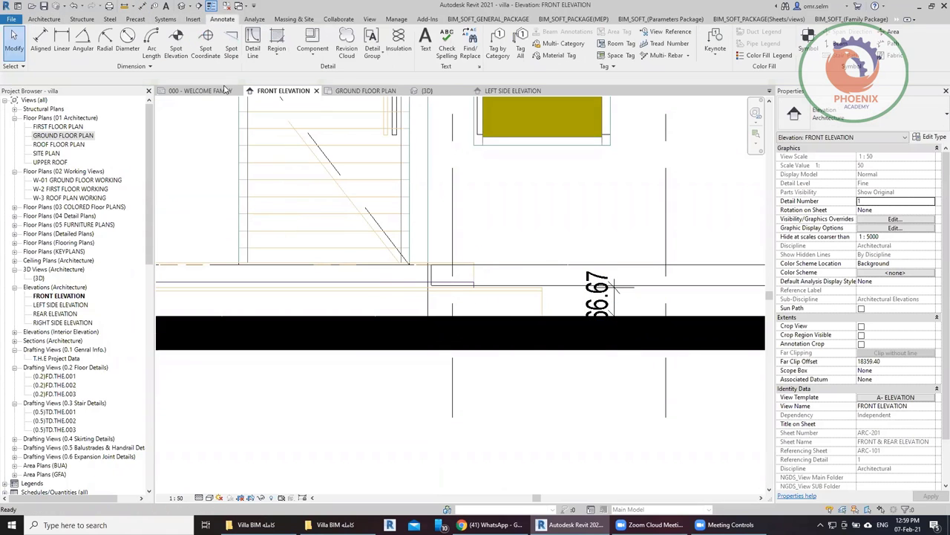
left_click(176, 43)
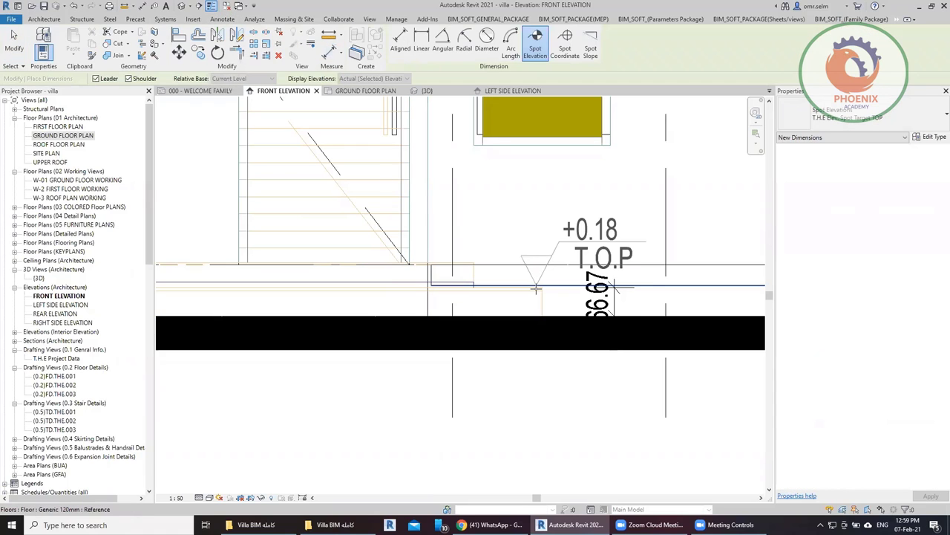
left_click(537, 281)
left_click(536, 217)
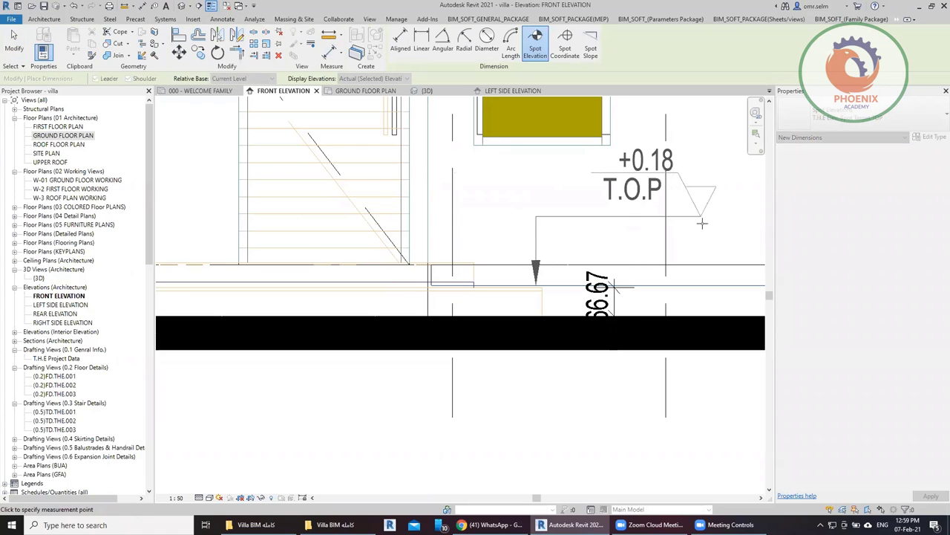
left_click(702, 223)
scroll(698, 254, "down", 1)
scroll(697, 254, "down", 1)
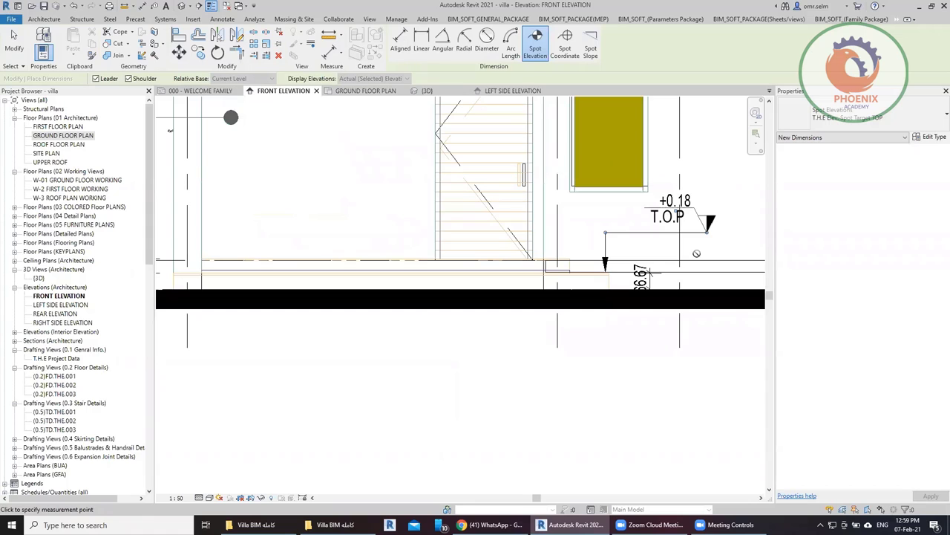
scroll(549, 256, "up", 1)
scroll(554, 259, "up", 1)
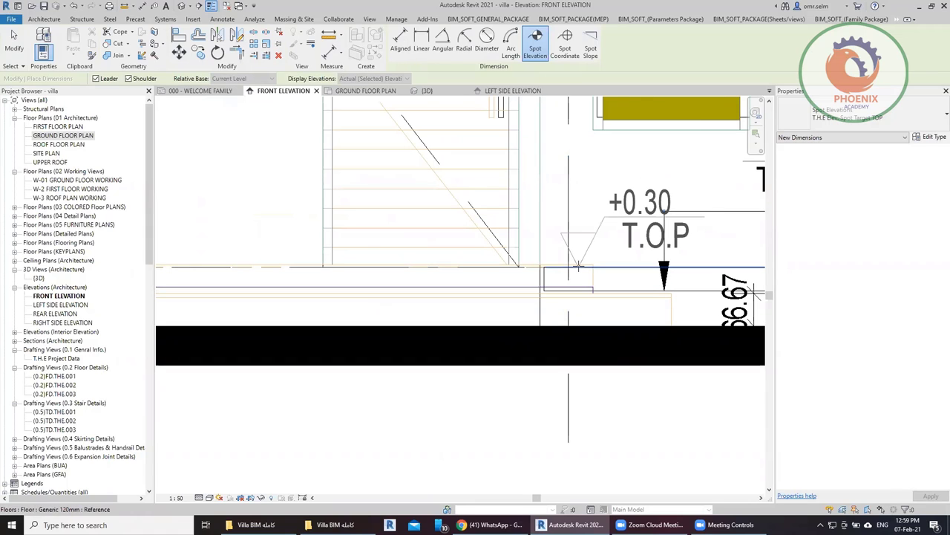
Step: Add a +0.30 T.O.P spot elevation to the left, then return to the Ground Floor Plan
left_click(579, 265)
left_click(585, 180)
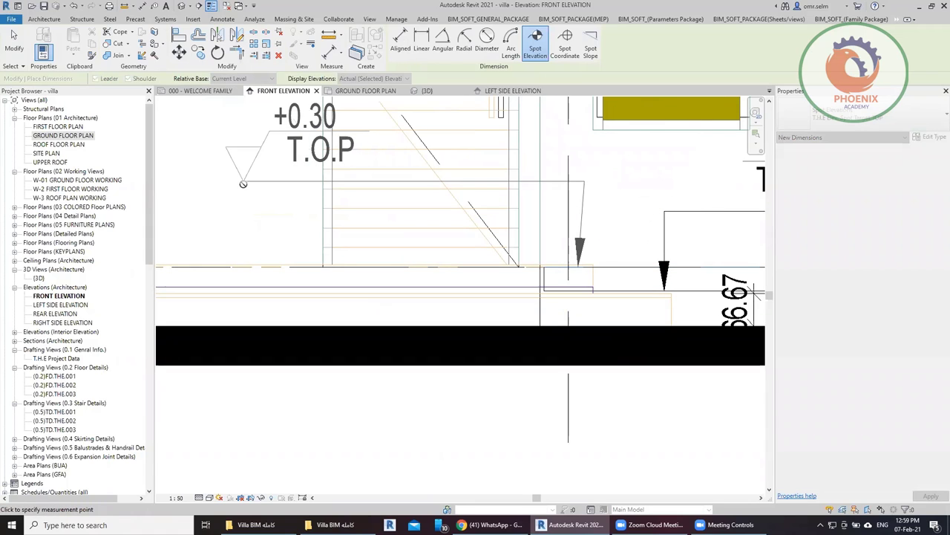
left_click(243, 183)
scroll(350, 223, "down", 2)
key("Escape")
key("Escape")
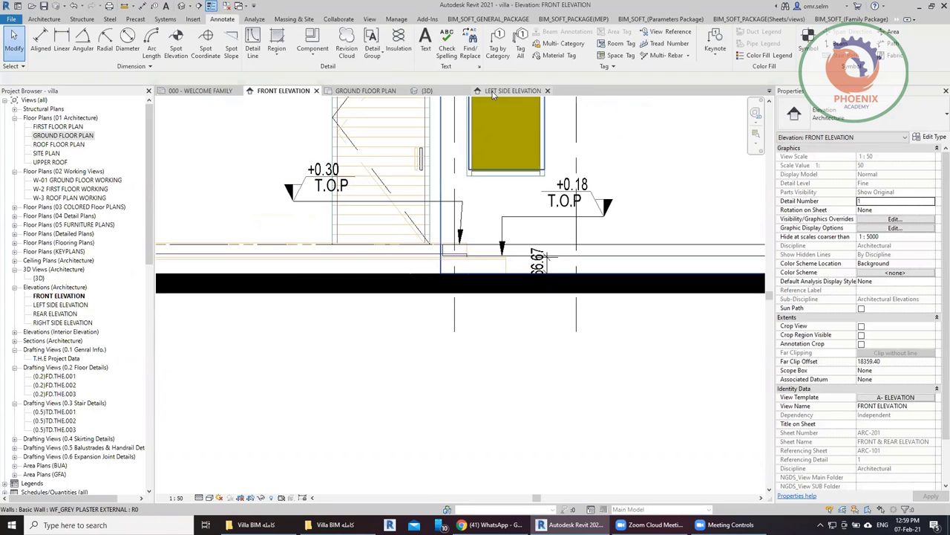
left_click(364, 91)
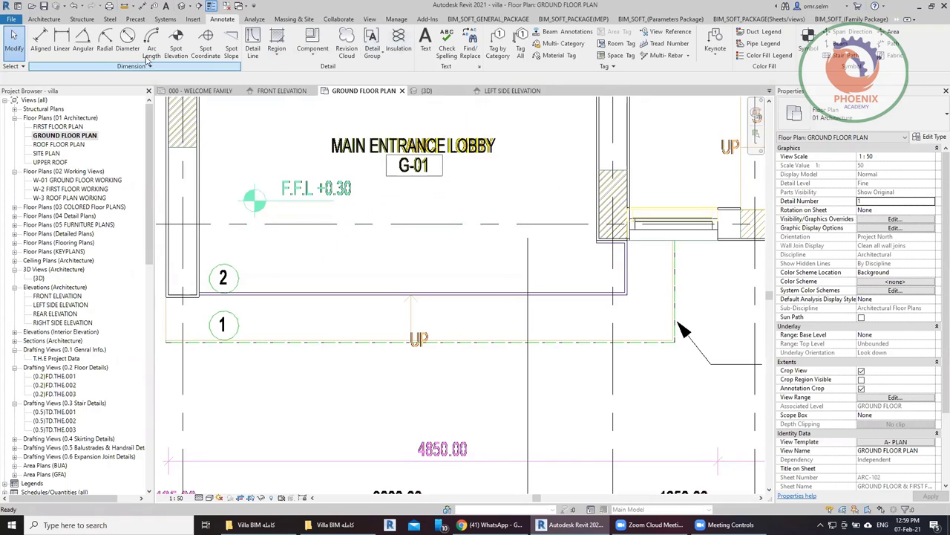
scroll(149, 63, "up", 2)
Step: Start an architectural floor and sketch the lobby's lower and right boundary lines
scroll(159, 67, "up", 2)
scroll(174, 71, "up", 2)
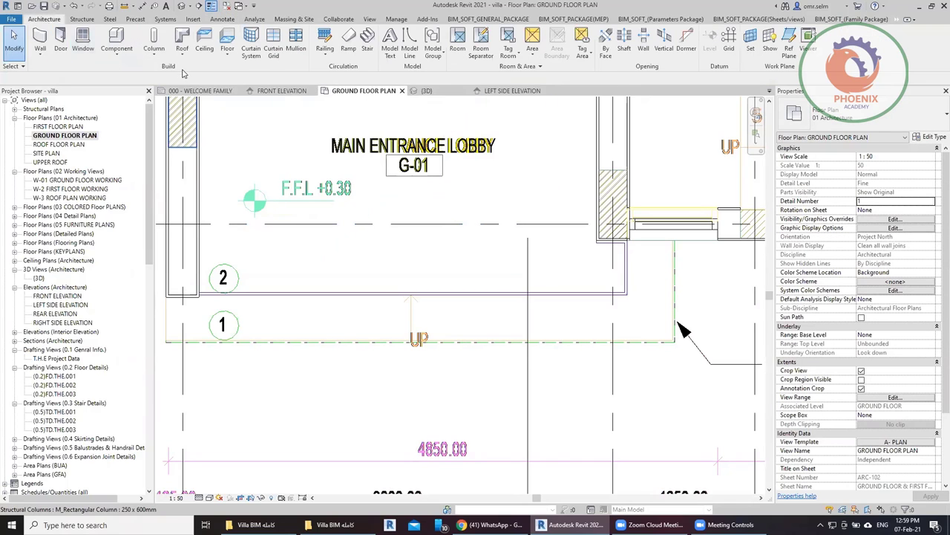
left_click(228, 61)
left_click(245, 74)
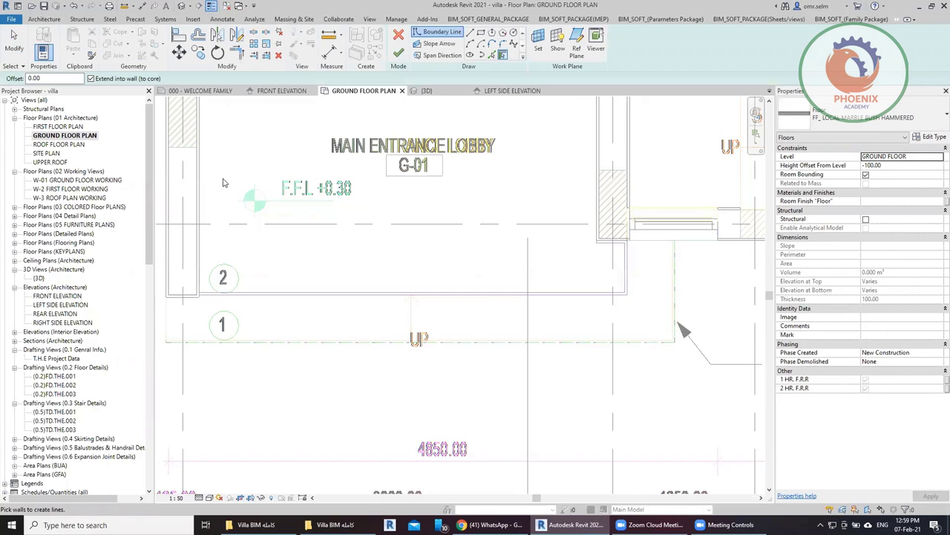
mouse_move(225, 183)
middle_mouse_down()
mouse_move(347, 214)
mouse_move(404, 193)
middle_mouse_up()
left_click(469, 32)
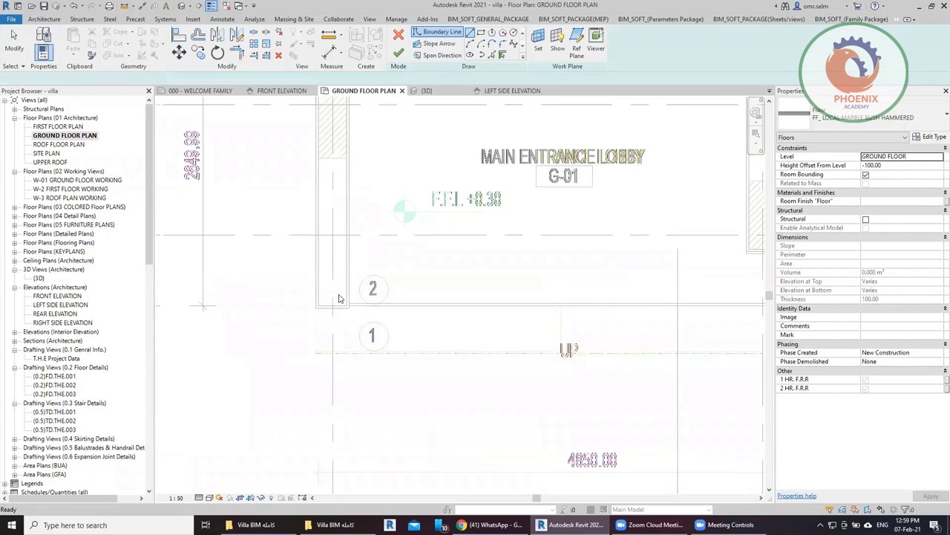
left_click(350, 304)
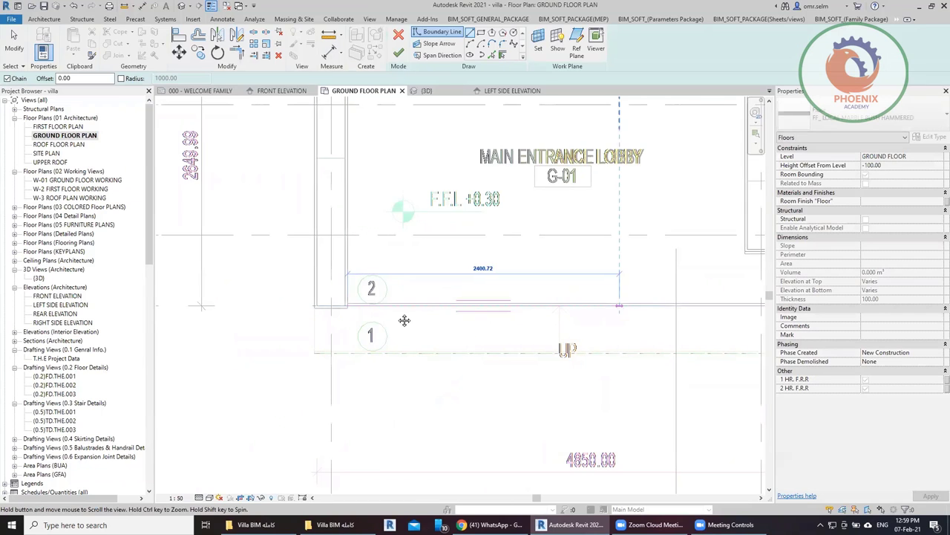
middle_click_drag(776, 305, 504, 313)
left_click(503, 313)
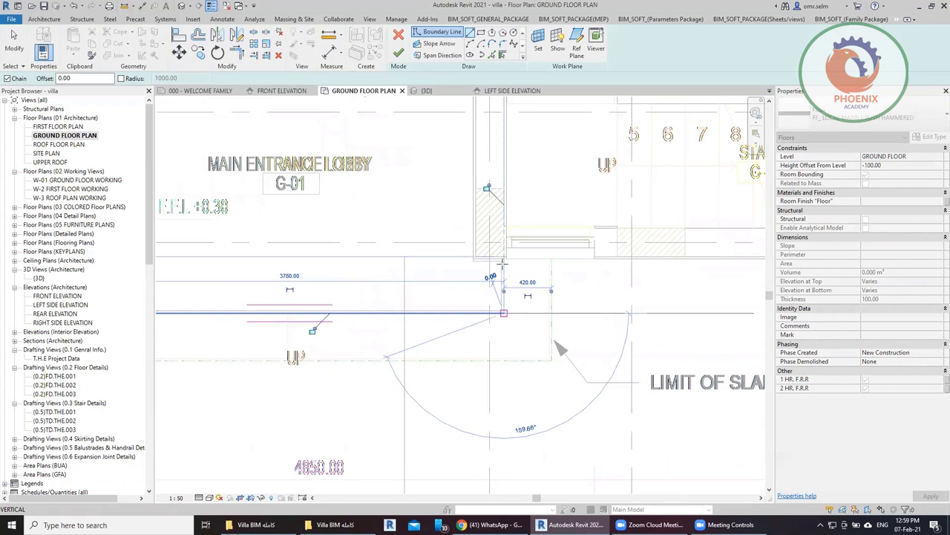
left_click(503, 257)
left_click(471, 256)
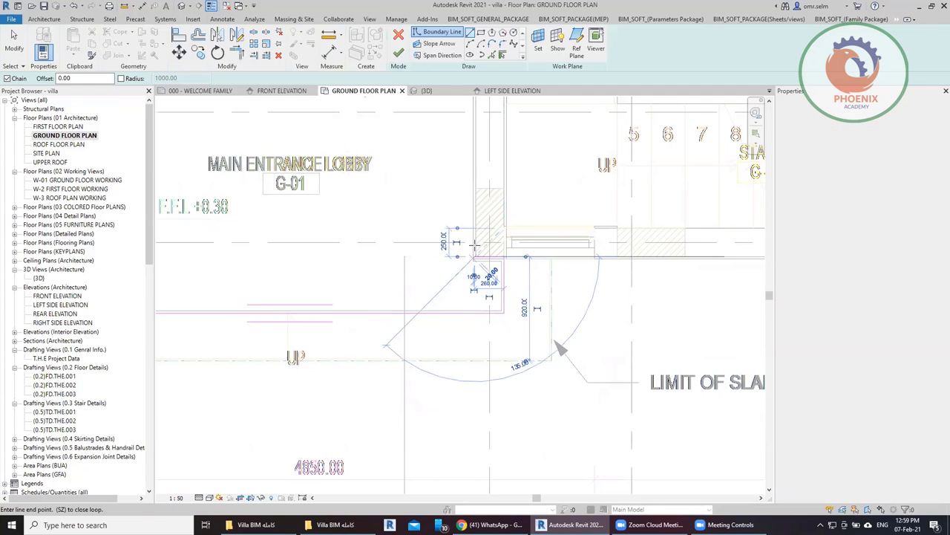
Step: Close the Main Entrance Lobby boundary, set height offset 0.00 and finish the floor
middle_click_drag(474, 101, 498, 251)
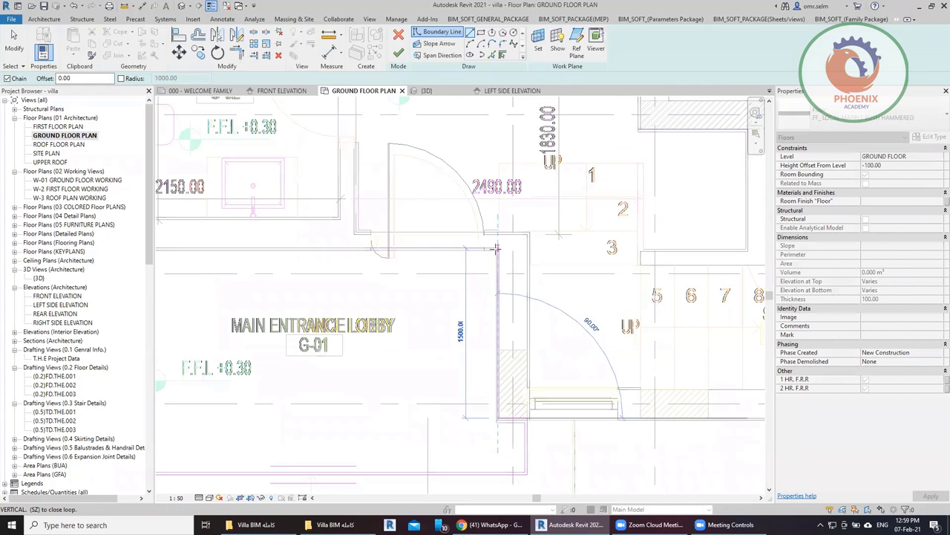
left_click(498, 251)
middle_click_drag(107, 249, 387, 226)
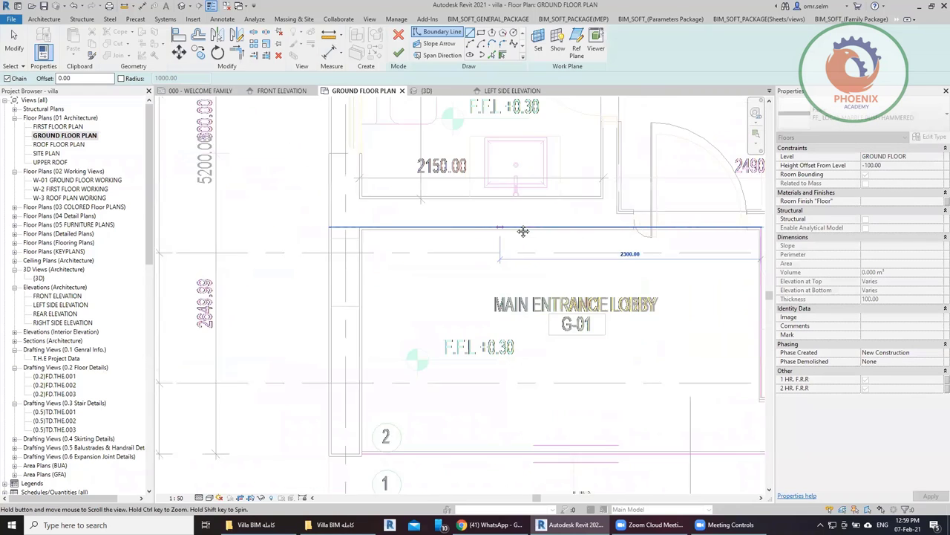
left_click(370, 226)
scroll(371, 227, "down", 5)
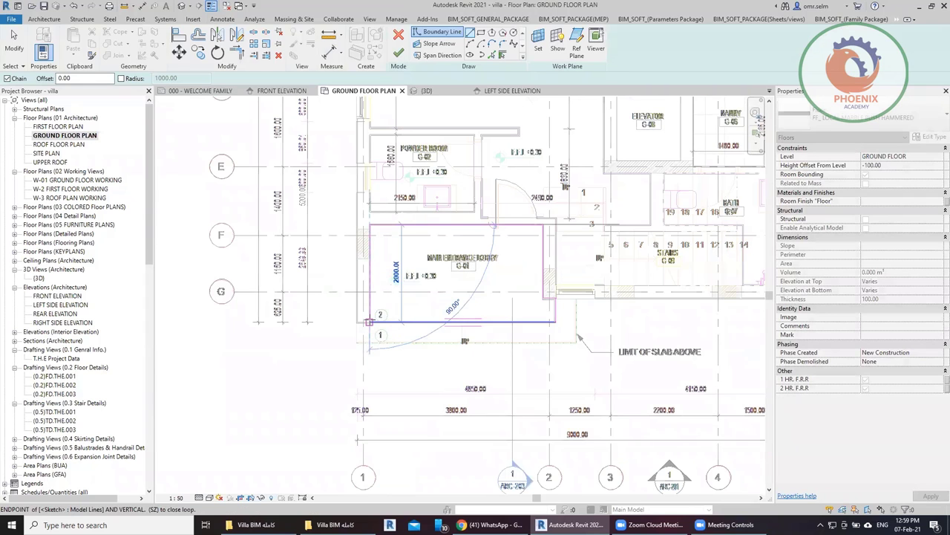
left_click(369, 324)
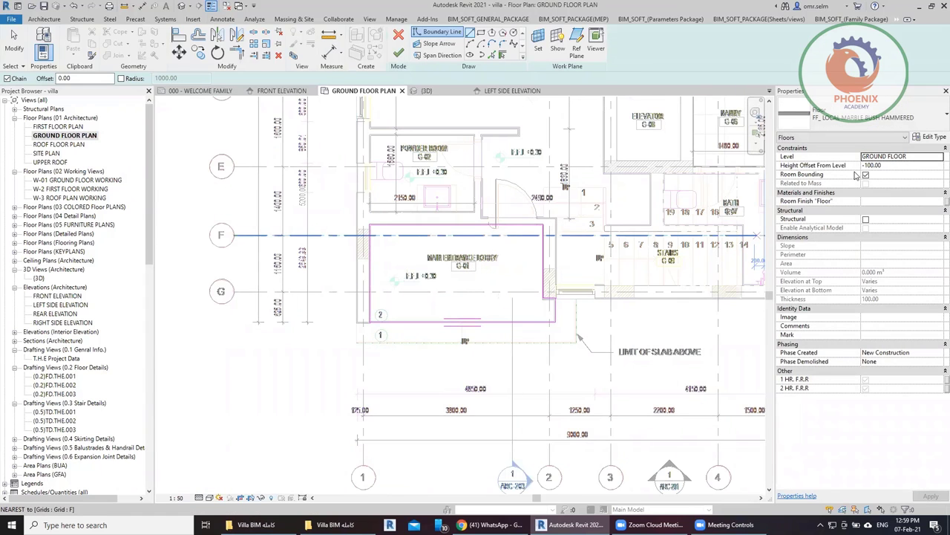
scroll(417, 269, "up", 2)
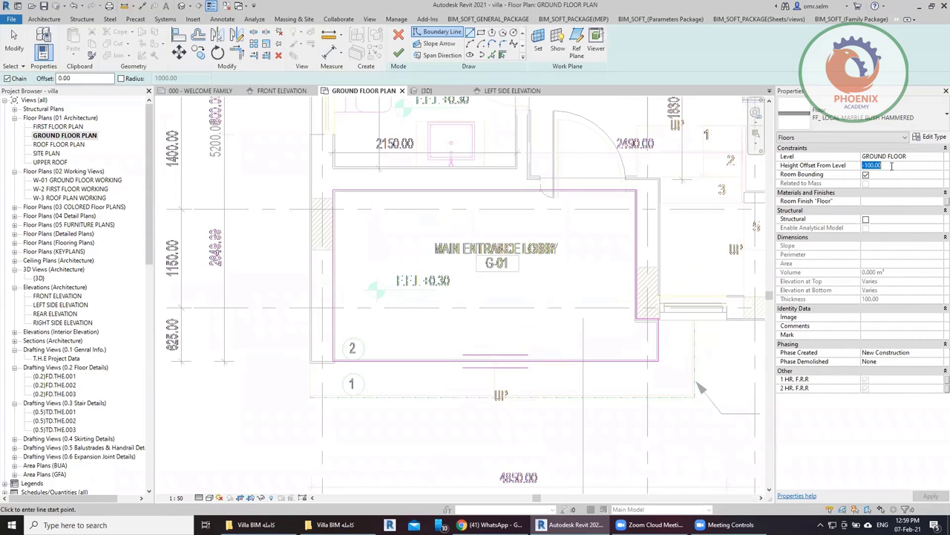
type("0.00")
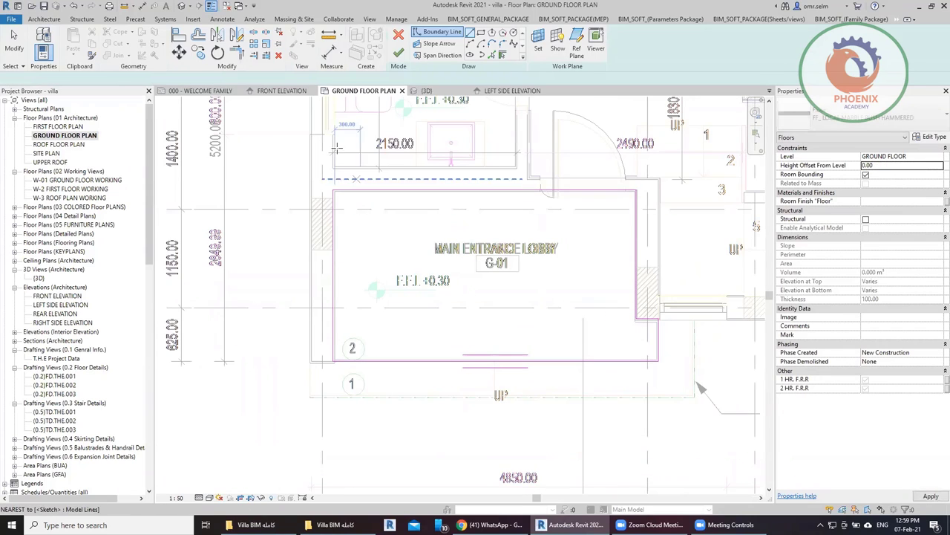
left_click(398, 52)
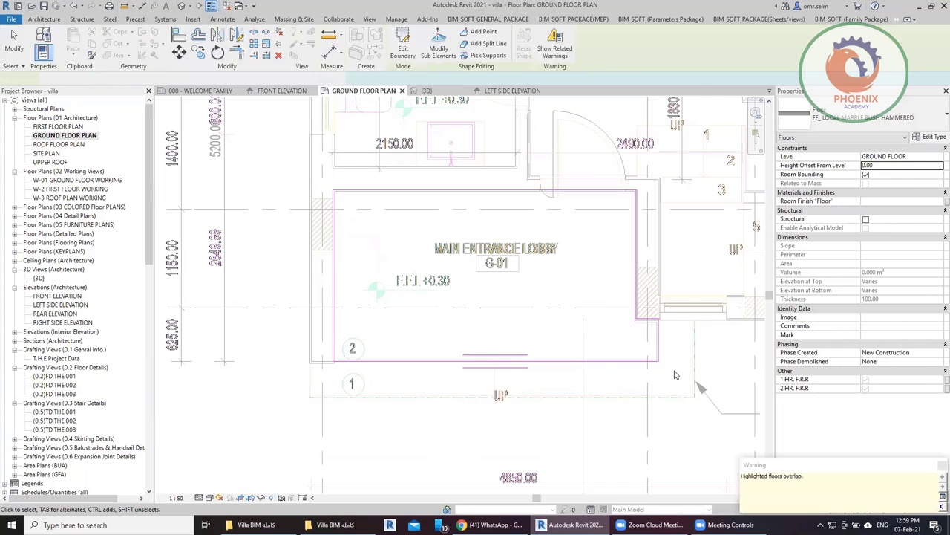
left_click(580, 342)
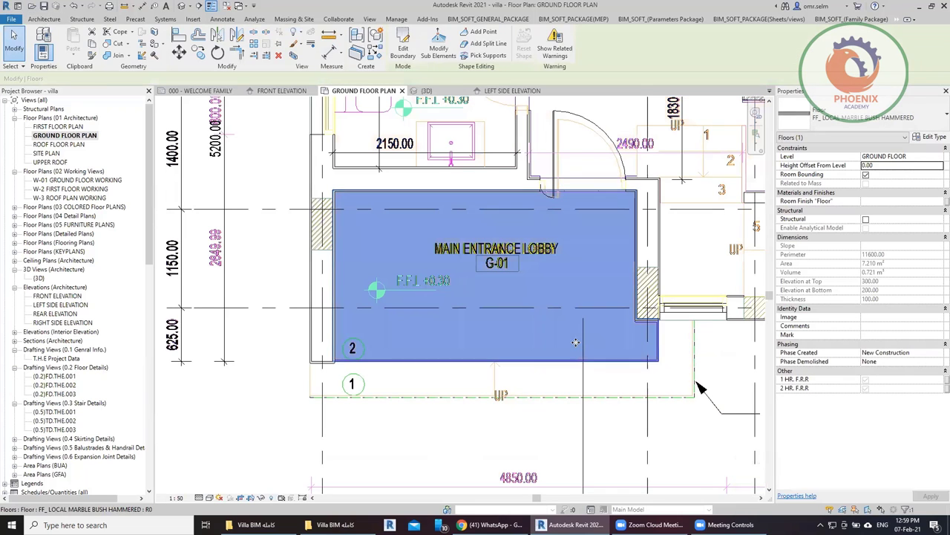
left_click(250, 409)
middle_click_drag(657, 364, 511, 317)
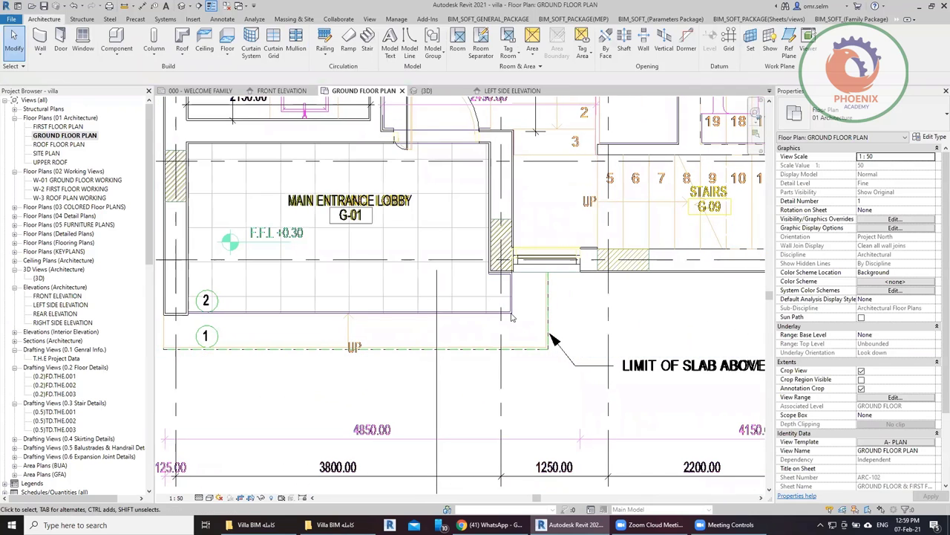
left_click(280, 91)
scroll(520, 238, "up", 3)
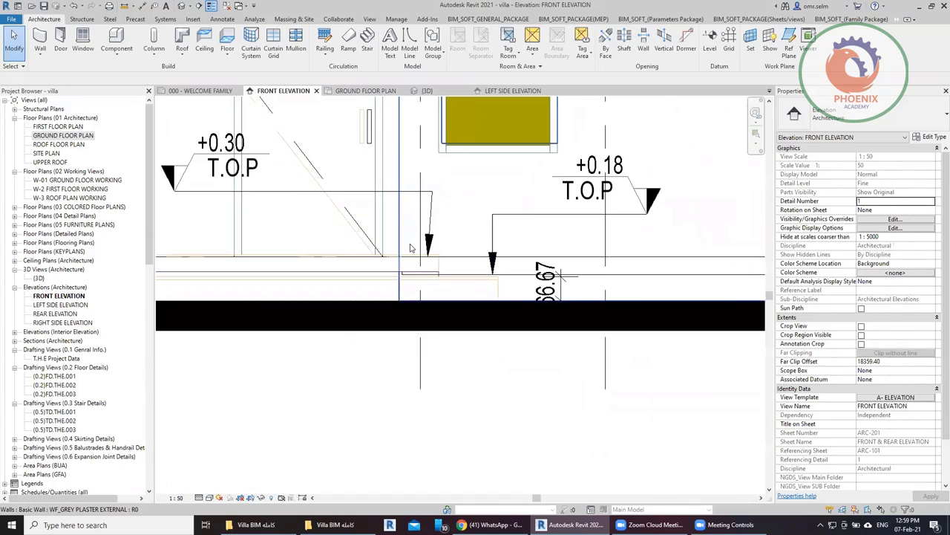
scroll(412, 246, "up", 2)
scroll(420, 249, "down", 2)
scroll(445, 260, "up", 1)
scroll(460, 267, "up", 1)
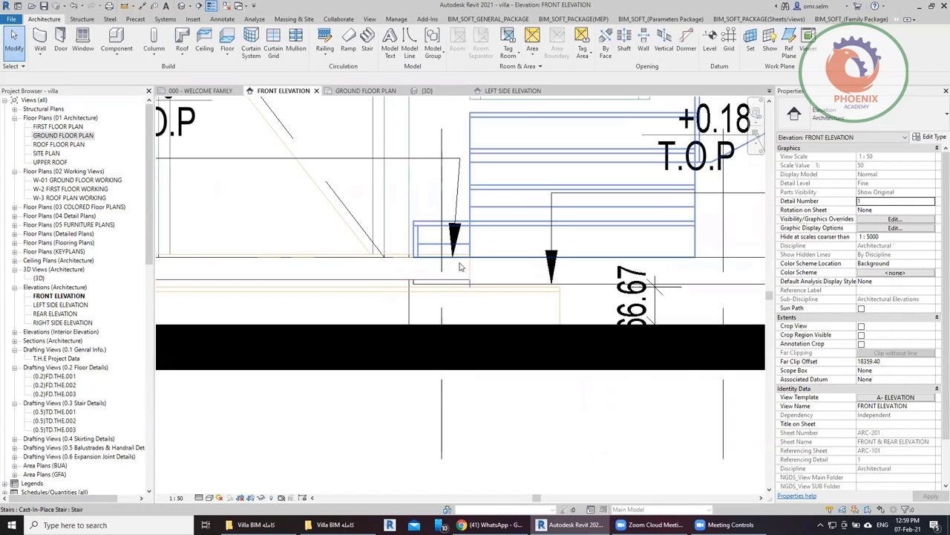
scroll(459, 266, "up", 2)
key("d")
key("i")
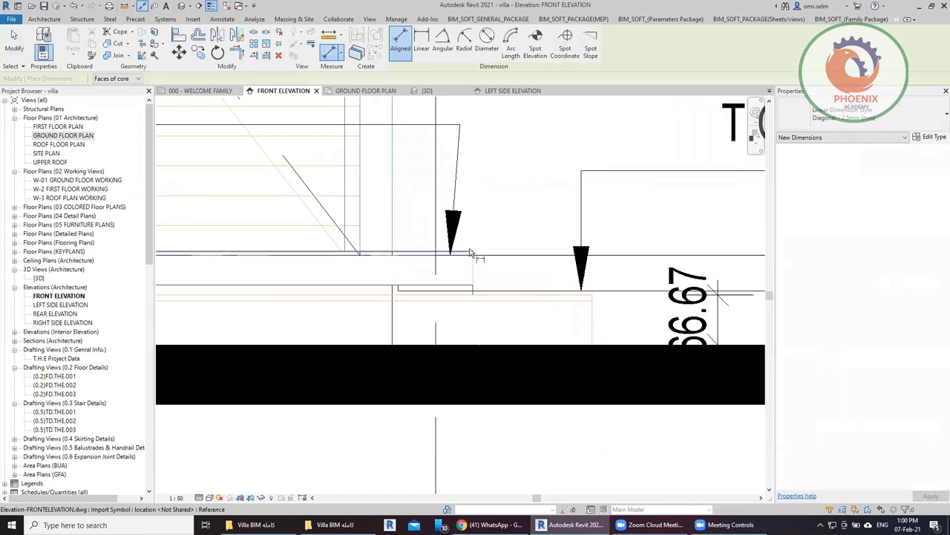
left_click(469, 253)
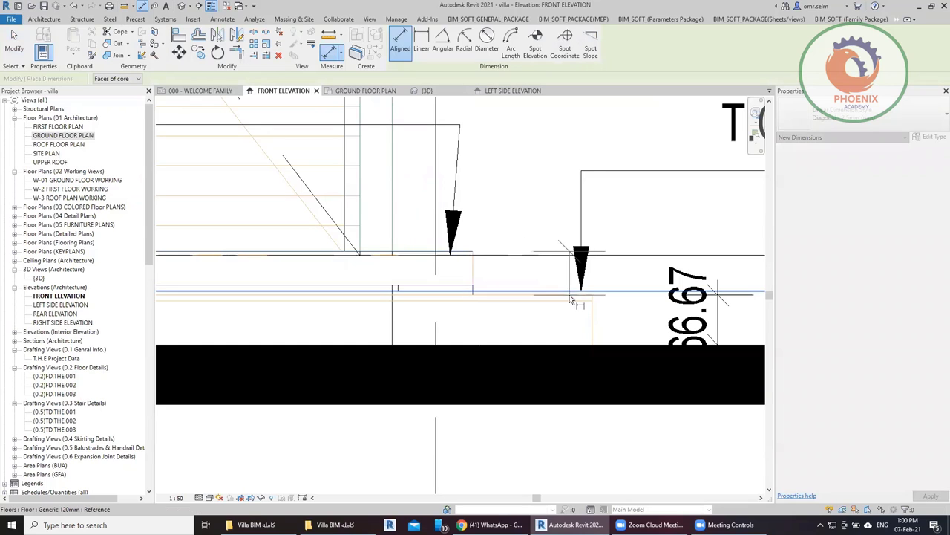
left_click(565, 297)
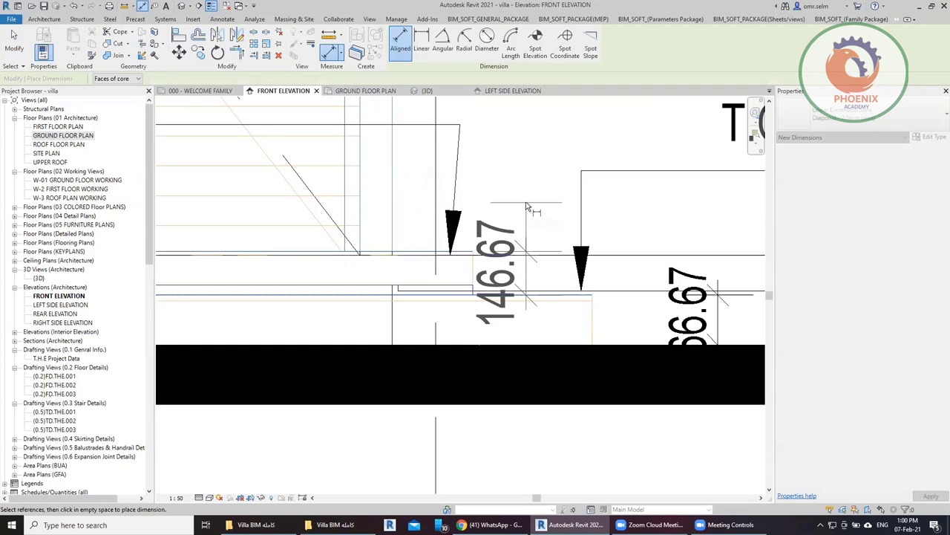
key("Escape")
key("Escape")
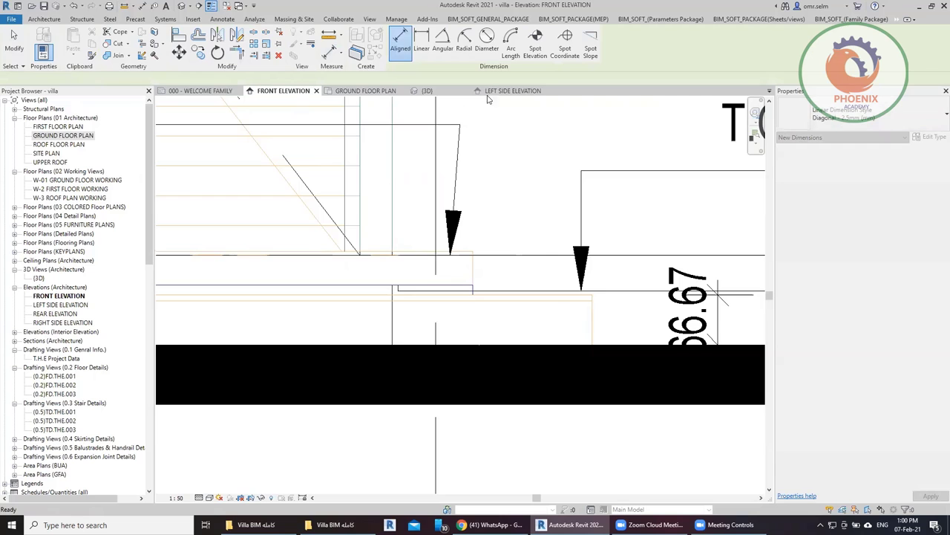
left_click(489, 93)
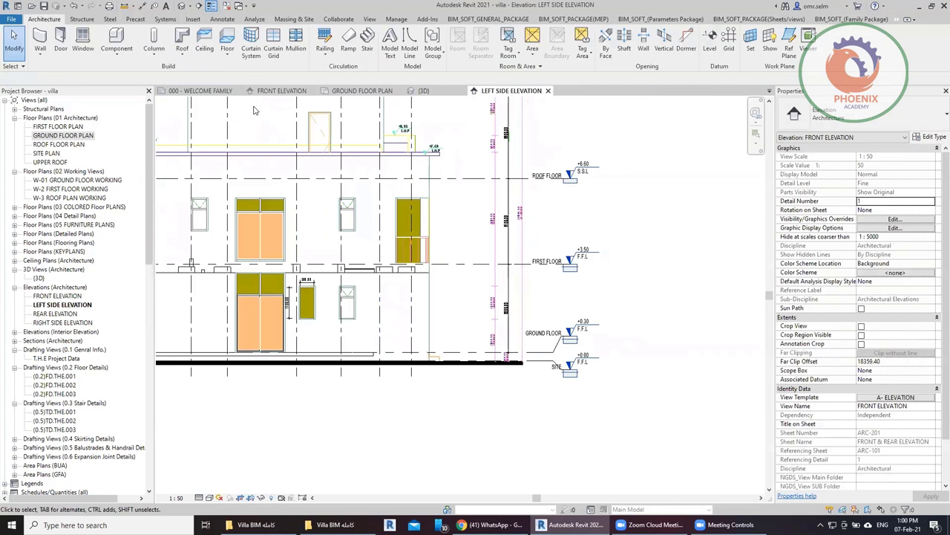
left_click(356, 90)
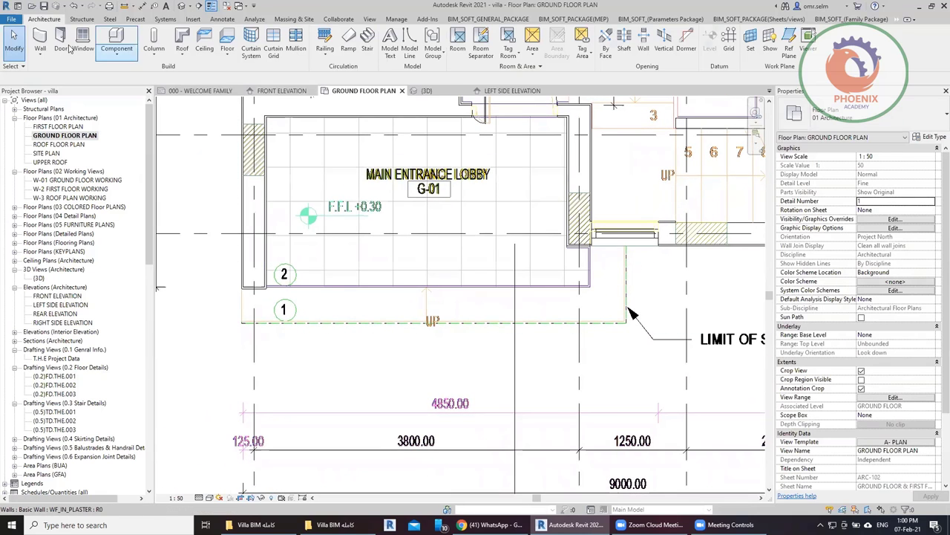
Step: Start a new floor and sketch its first boundary edge along the wall outside the lobby
left_click(236, 52)
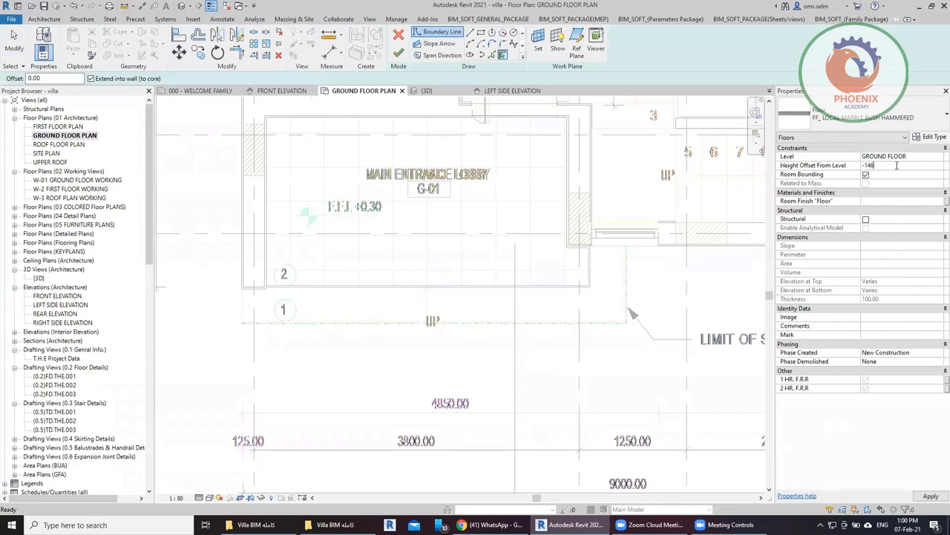
scroll(584, 241, "up", 2)
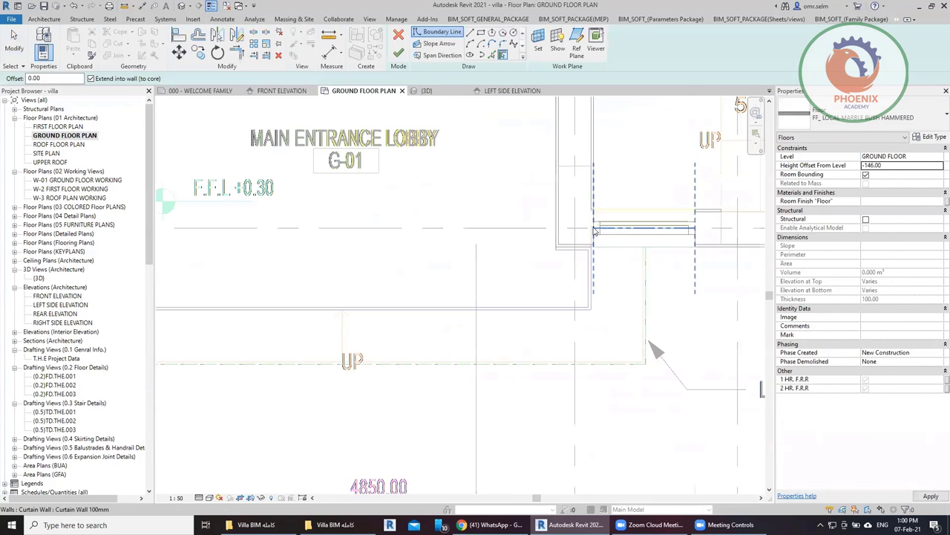
left_click(469, 33)
scroll(600, 238, "up", 3)
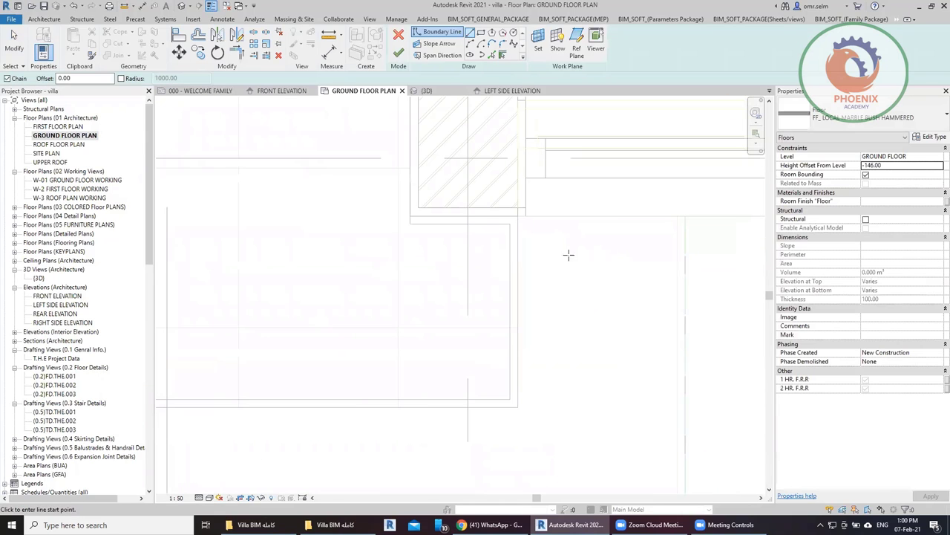
left_click(519, 216)
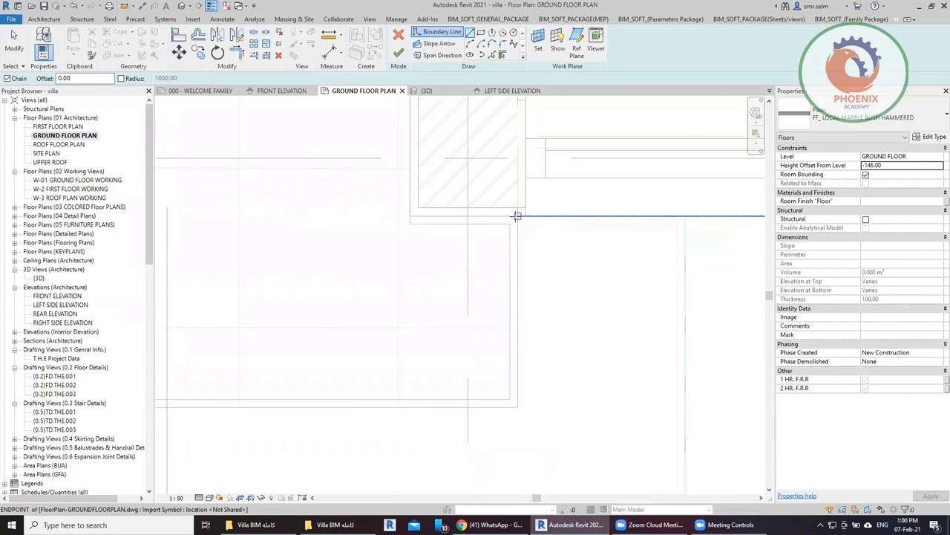
left_click(686, 216)
scroll(645, 186, "down", 3)
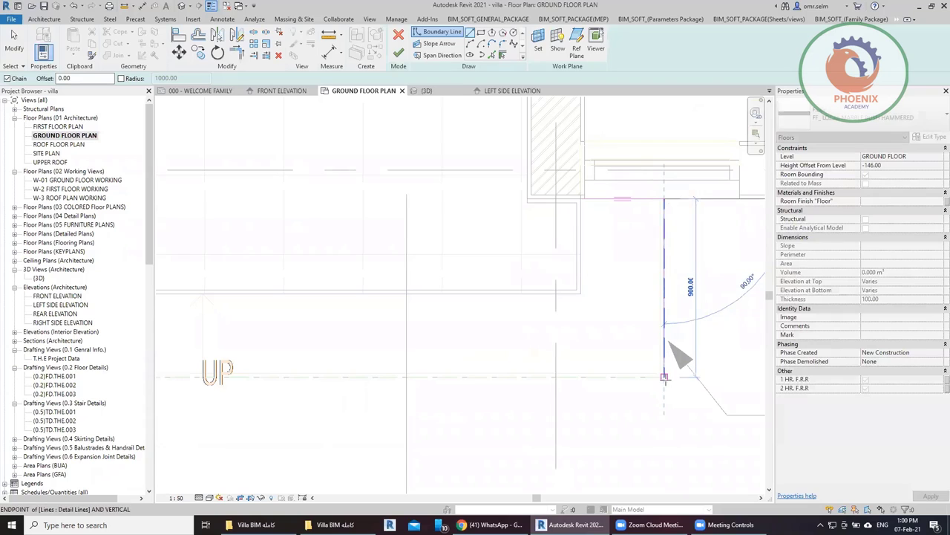
Step: Complete the L-shaped strip boundary and finish the -146 offset marble floor
mouse_move(368, 380)
middle_mouse_down()
mouse_move(675, 358)
mouse_move(684, 349)
middle_mouse_up()
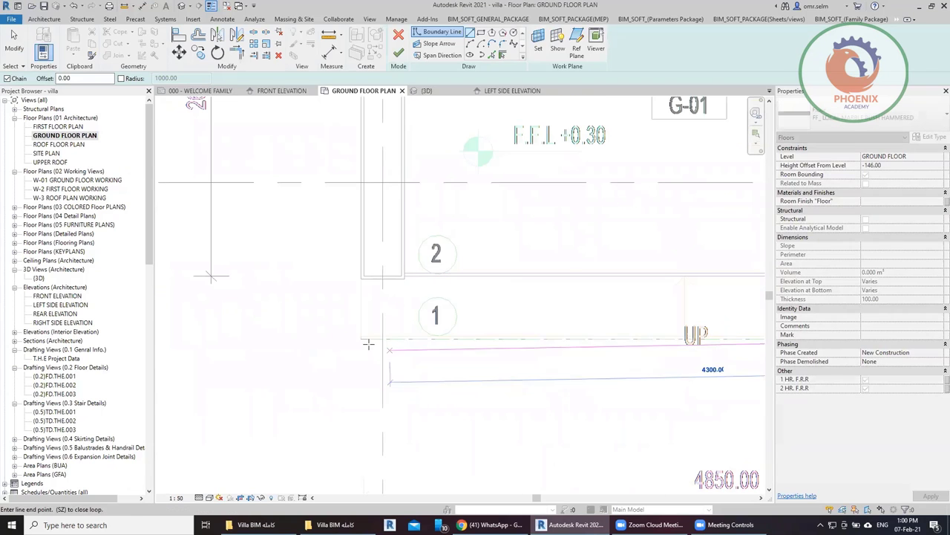
left_click(360, 339)
left_click(360, 279)
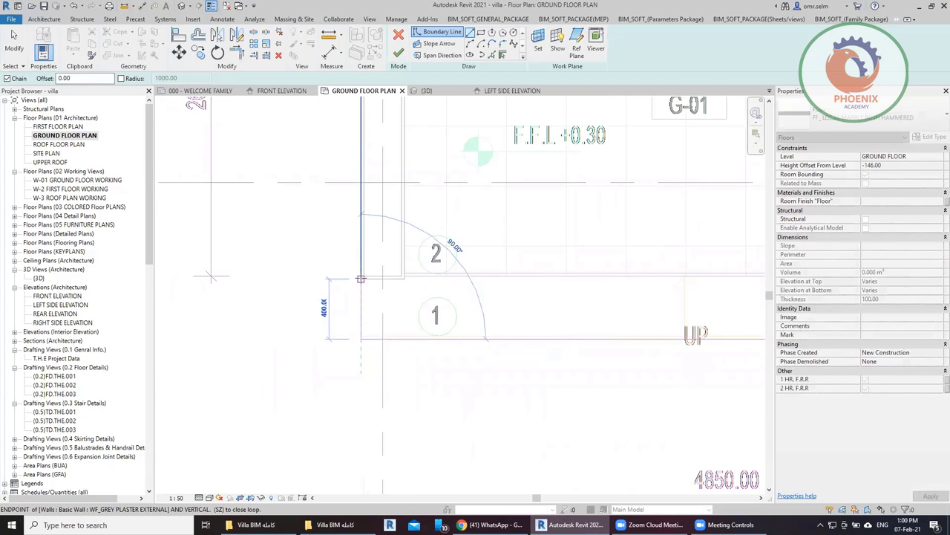
middle_click_drag(674, 256, 350, 287)
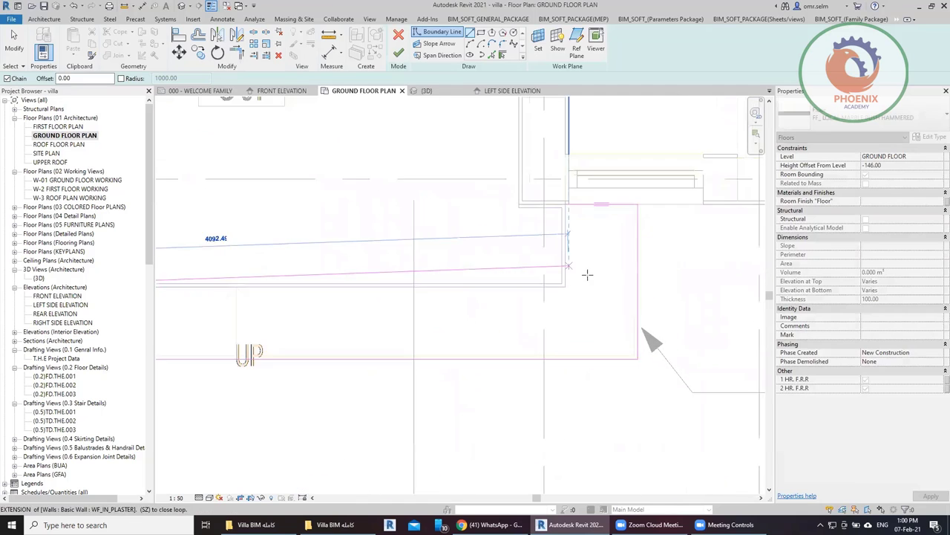
scroll(549, 302, "up", 2)
scroll(549, 302, "up", 1)
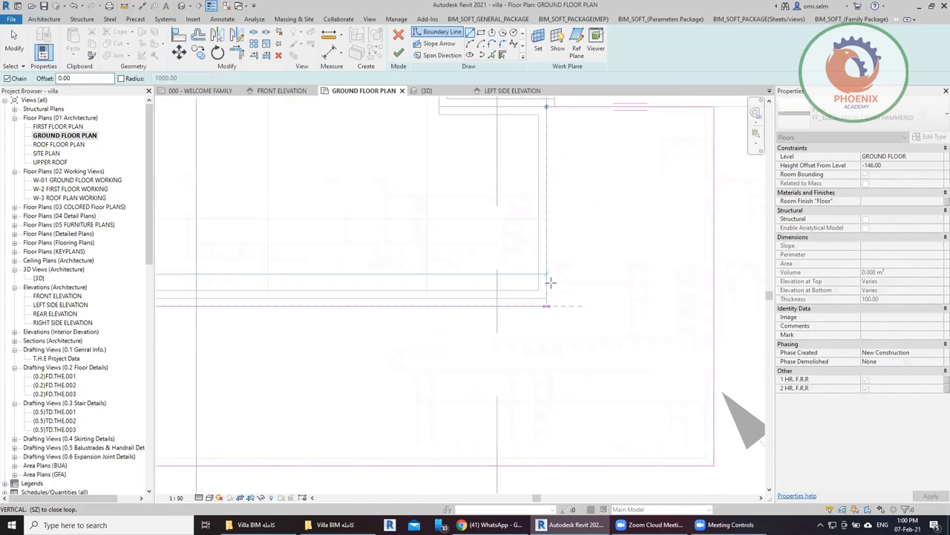
left_click(550, 109)
key("Escape")
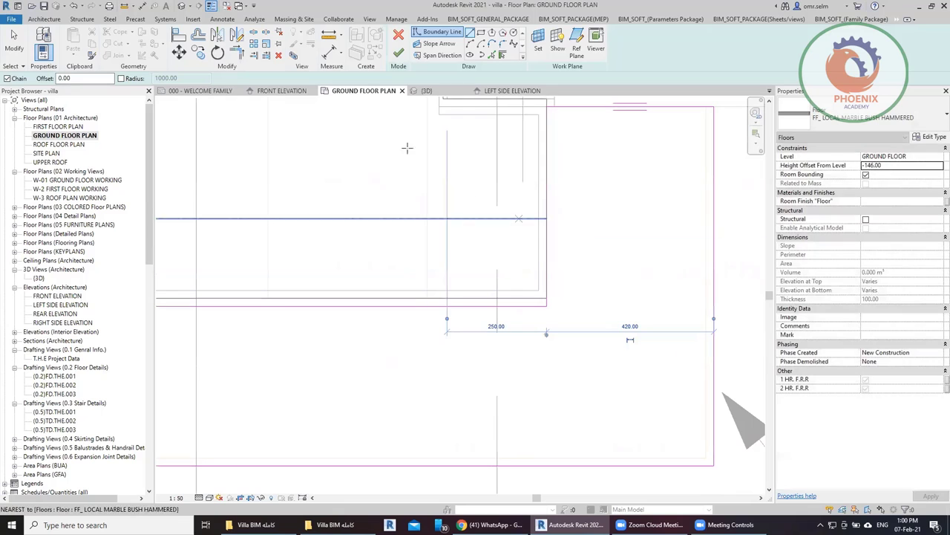
left_click(398, 53)
scroll(472, 297, "up", 5)
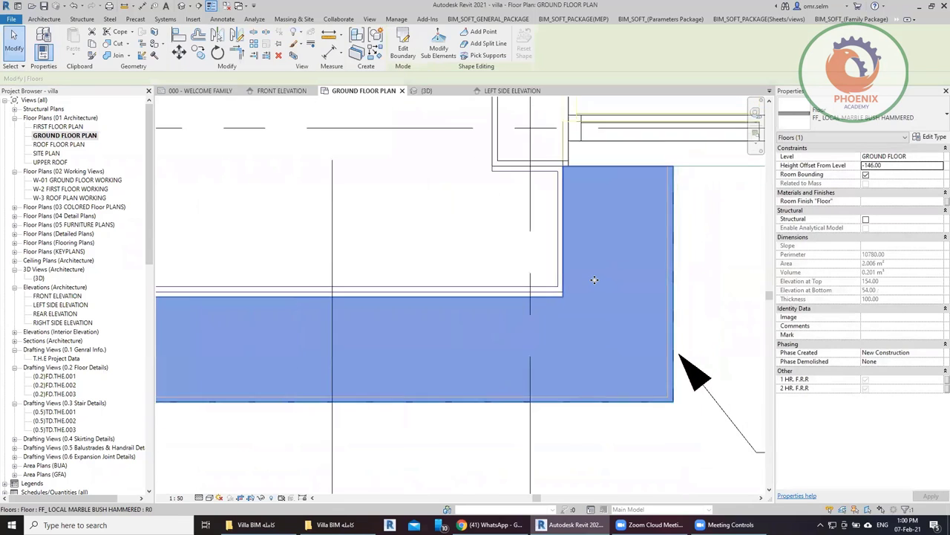
Step: Open the default 3D view and orbit and pan to frame the entrance slab at the front door
left_click(182, 6)
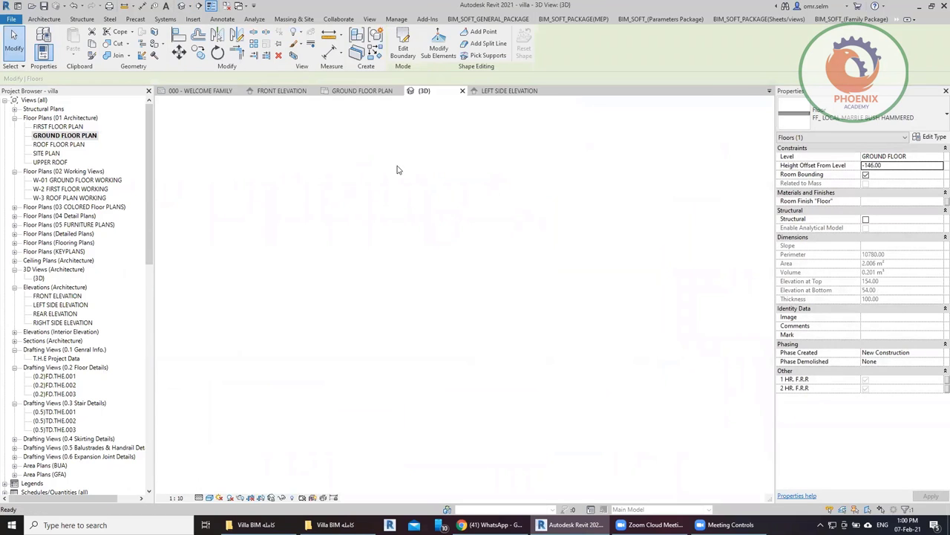
scroll(461, 284, "down", 3)
mouse_move(412, 360)
middle_mouse_down("shift")
mouse_move(490, 386)
mouse_move(458, 393)
middle_mouse_up("shift")
scroll(517, 399, "up", 5)
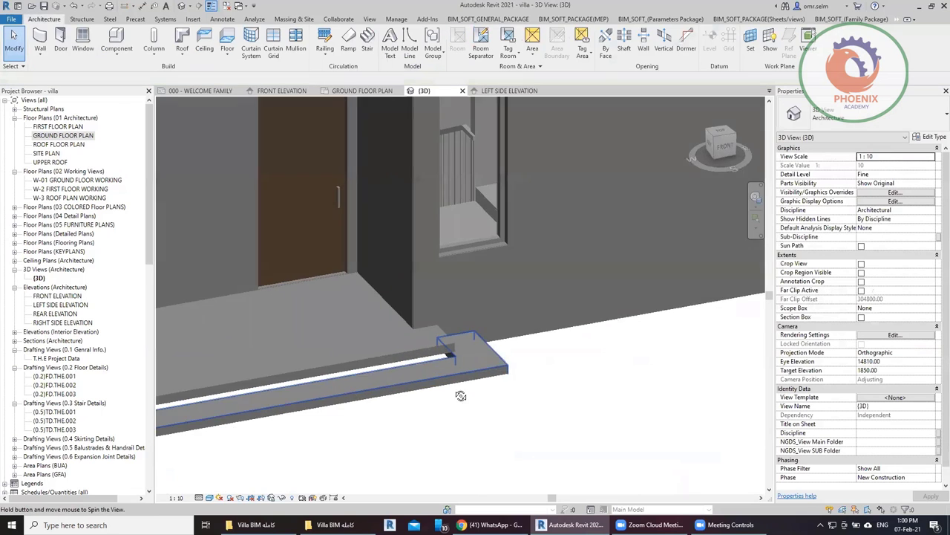
scroll(458, 392, "up", 3)
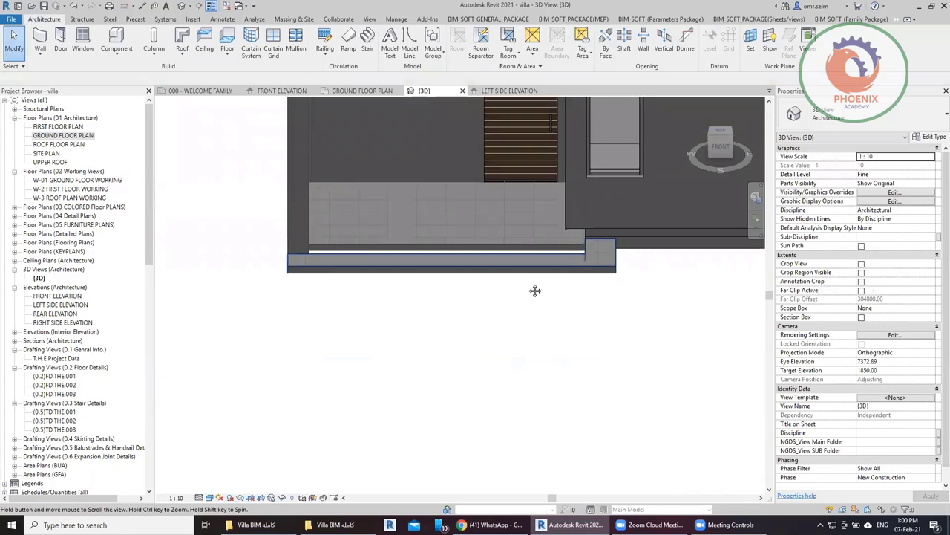
middle_click_drag(535, 290, 426, 386)
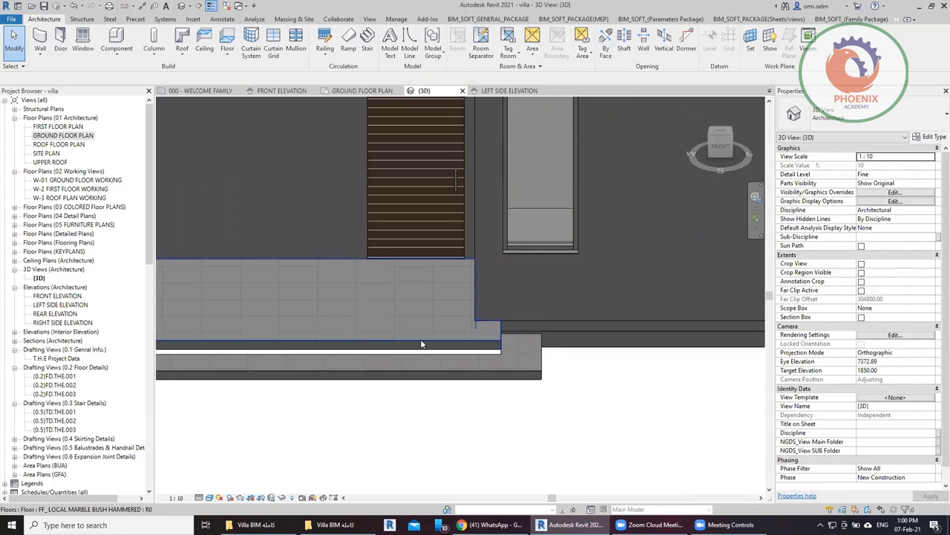
Step: Switch the 7.210 m² entrance lobby floor to the INTERLOCK floor type
left_click(421, 343)
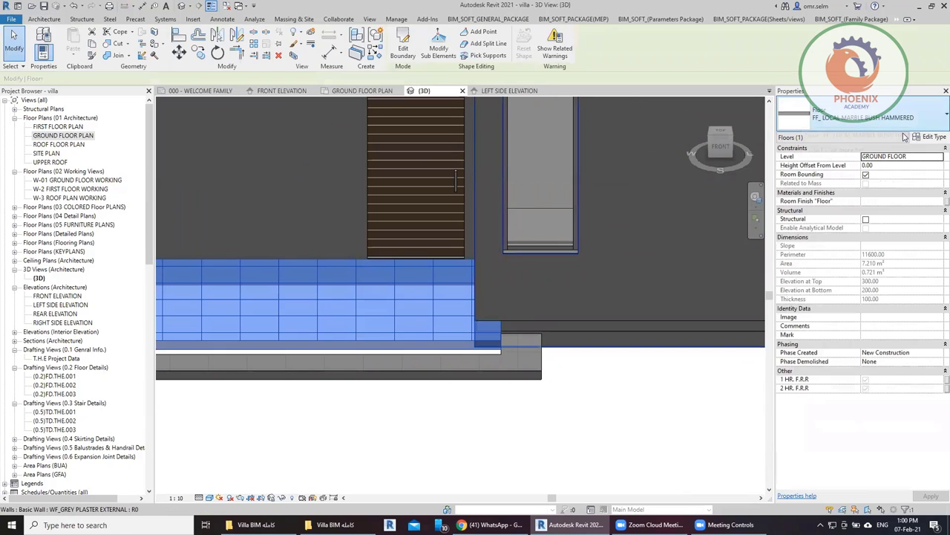
left_click(932, 138)
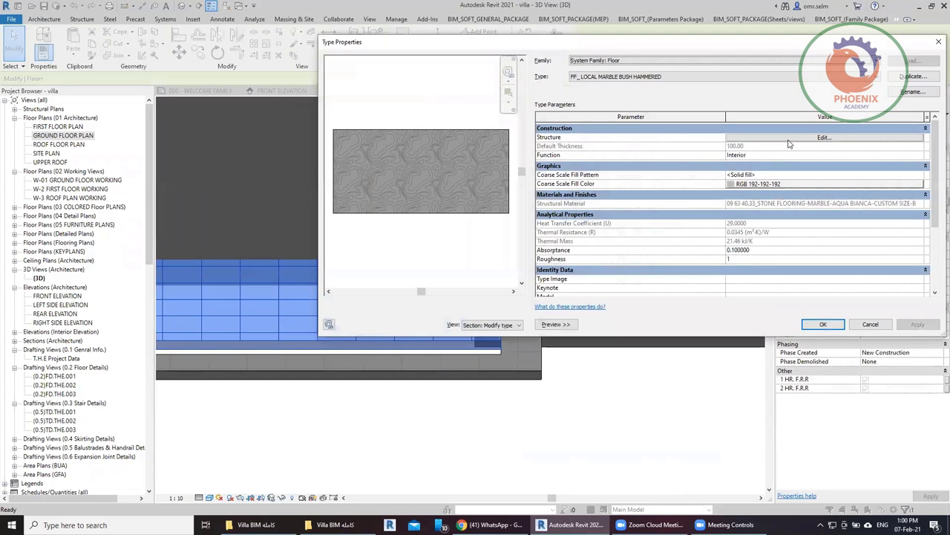
left_click(871, 324)
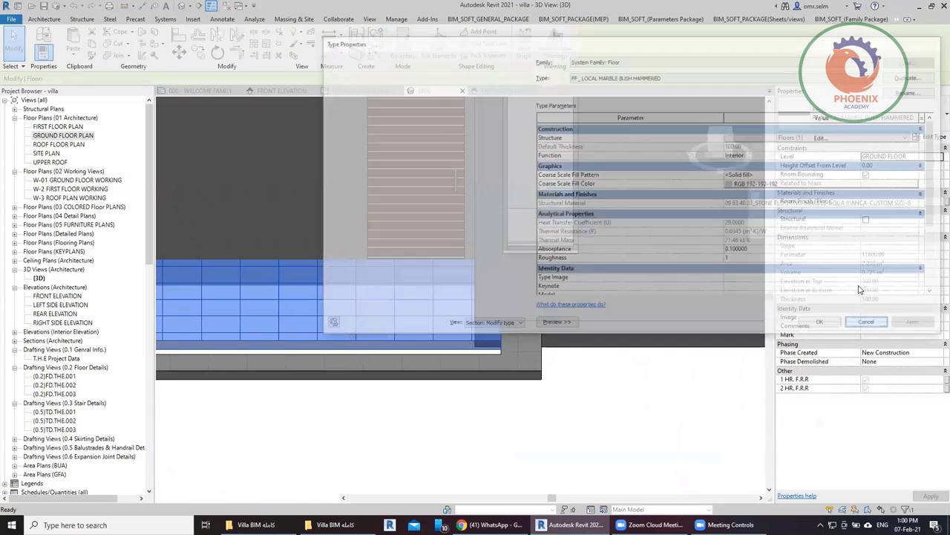
left_click(856, 115)
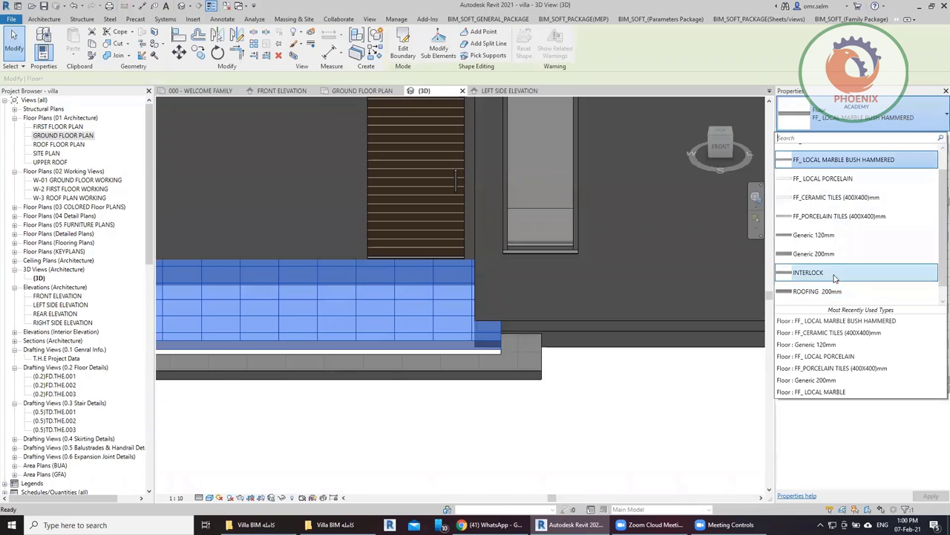
scroll(845, 277, "down", 1)
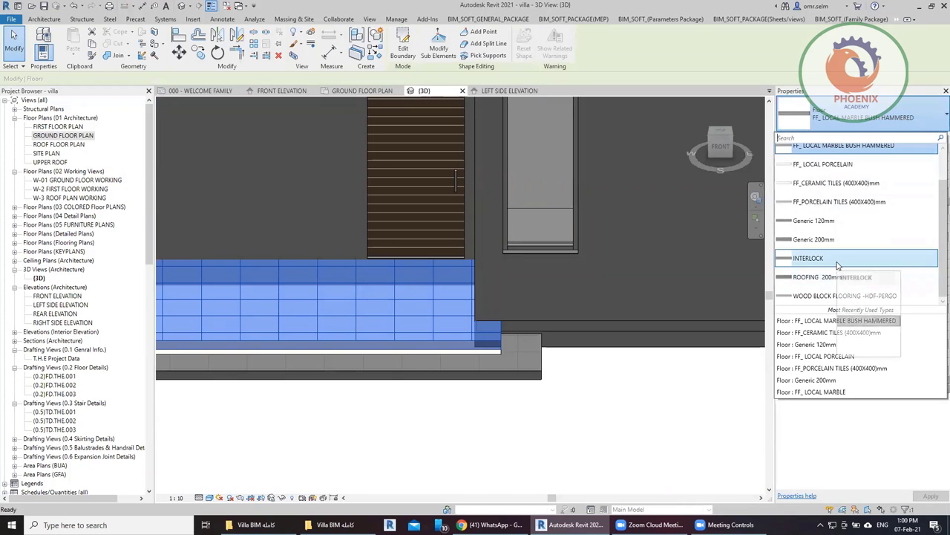
left_click(871, 269)
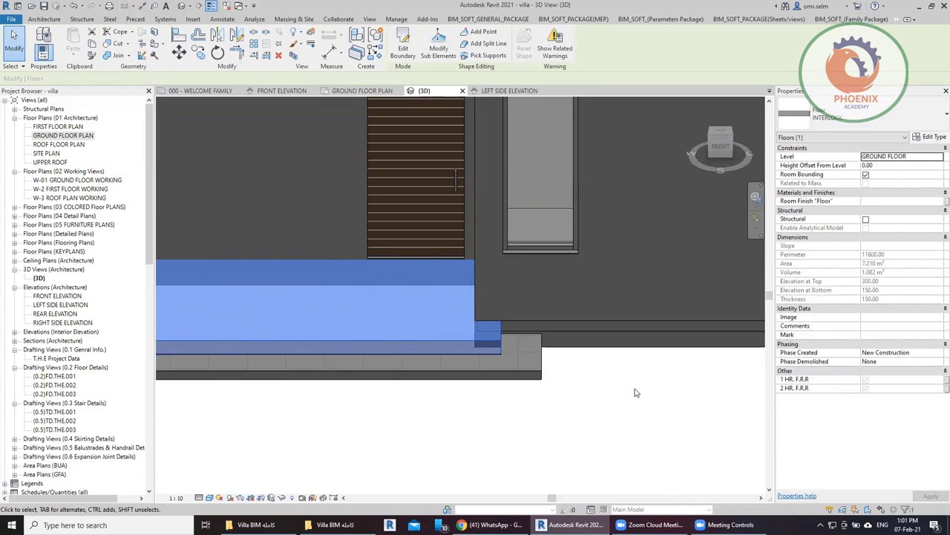
left_click(629, 386)
scroll(594, 386, "down", 2)
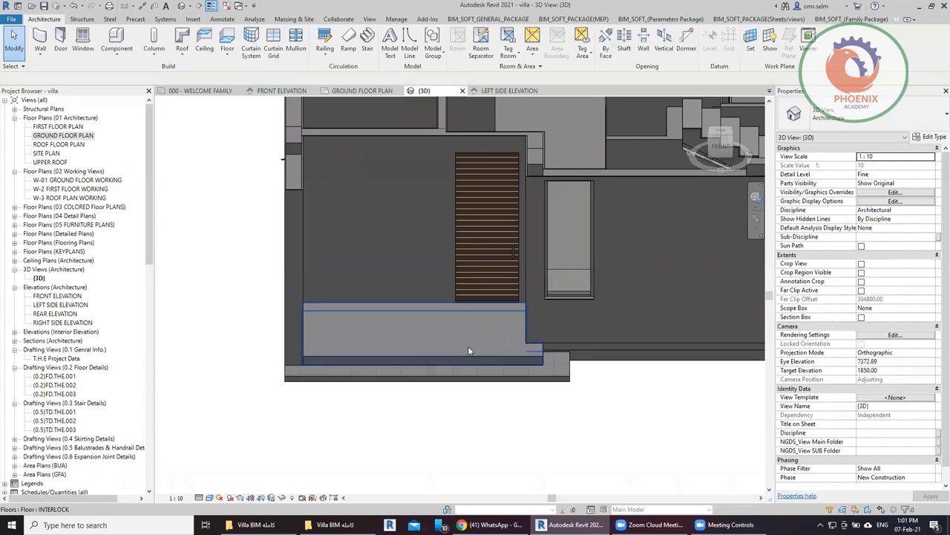
left_click(487, 263)
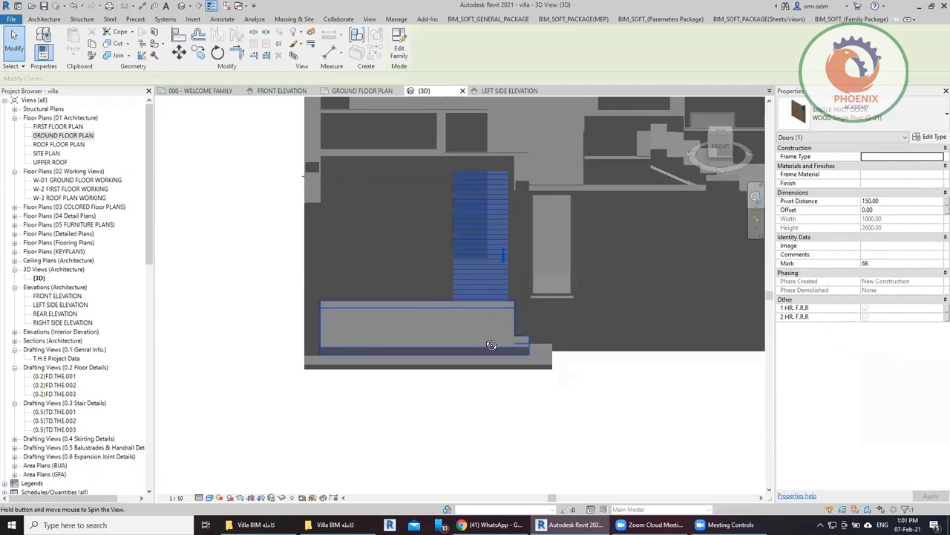
mouse_move(439, 291)
middle_mouse_down("shift")
mouse_move(526, 244)
mouse_move(499, 285)
mouse_move(431, 262)
middle_mouse_up("shift")
left_click(536, 236)
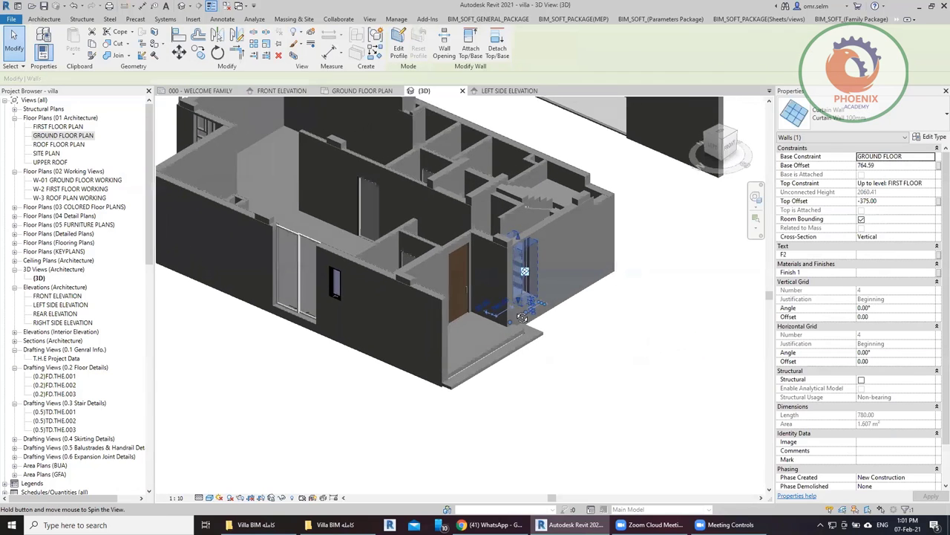
middle_click_drag(291, 217, 361, 311, "shift")
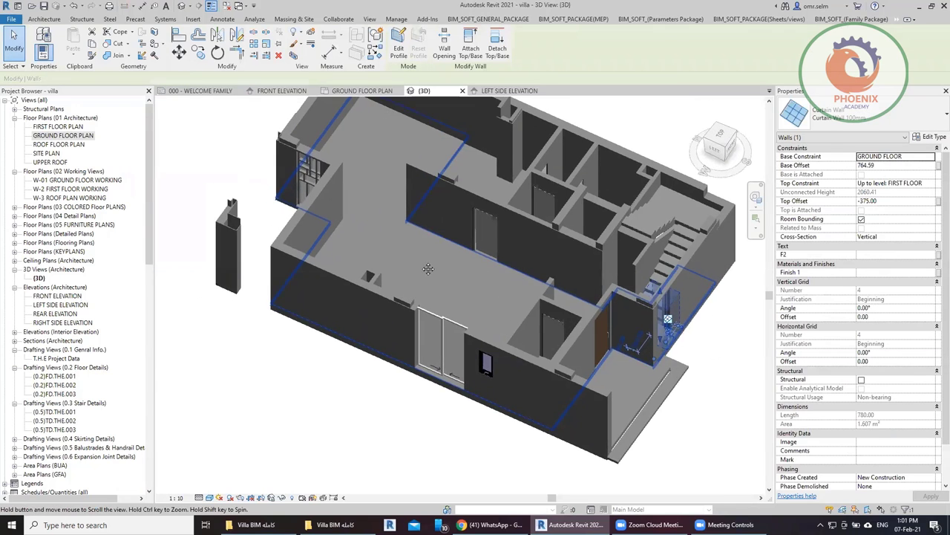
scroll(577, 384, "up", 3)
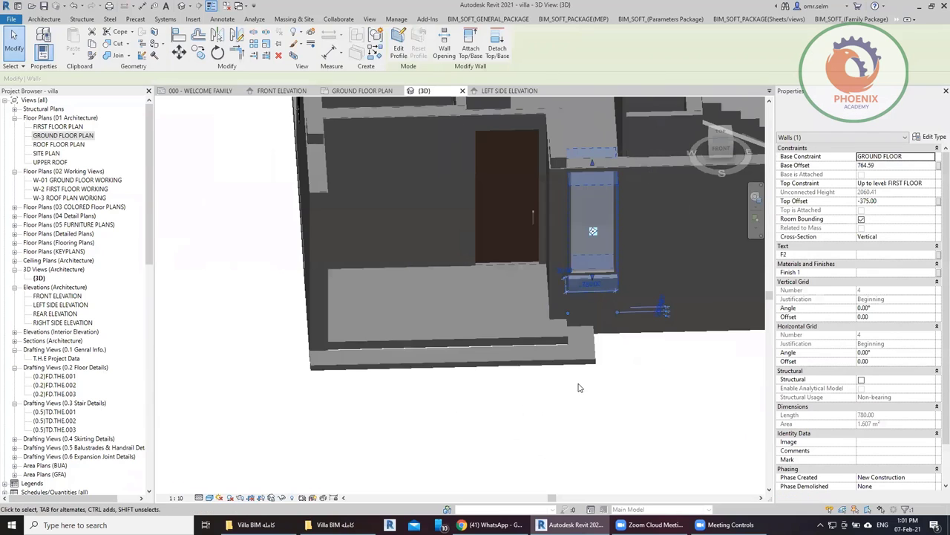
scroll(547, 338, "up", 2)
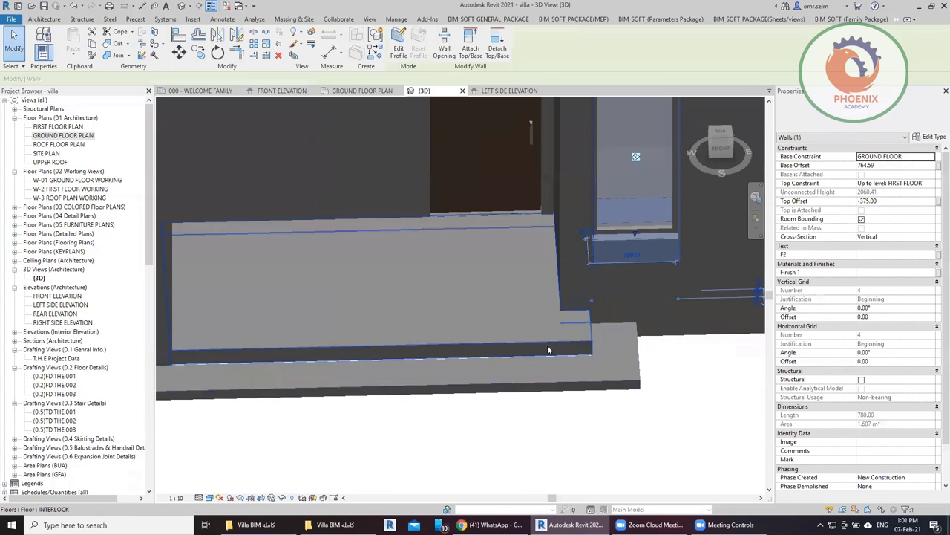
left_click(546, 425)
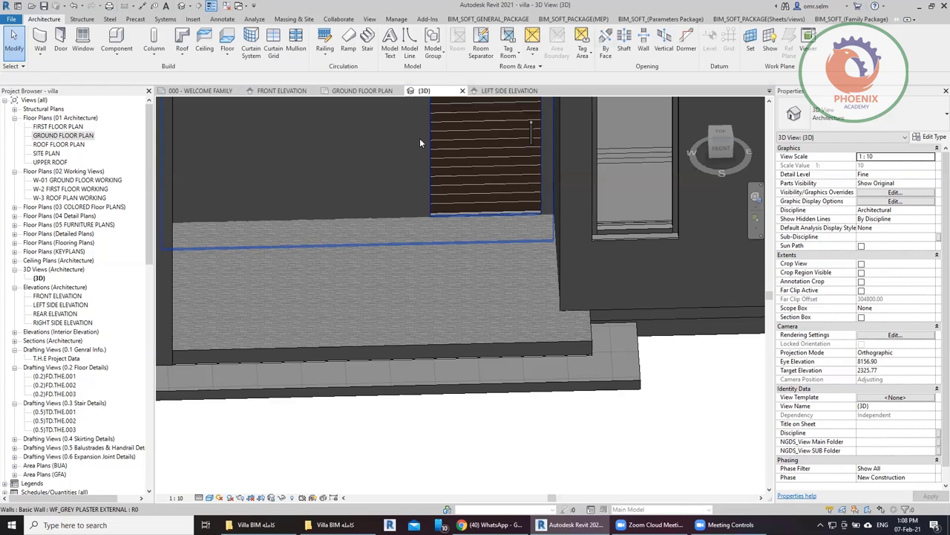
Step: Select the INTERLOCK floor slab at the villa entrance in the 3D view
left_click(442, 265)
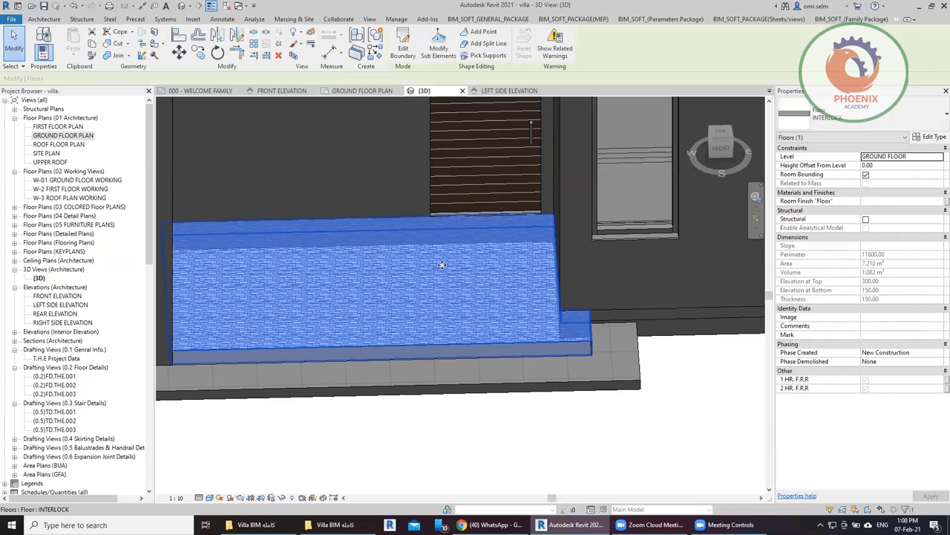
key("Escape")
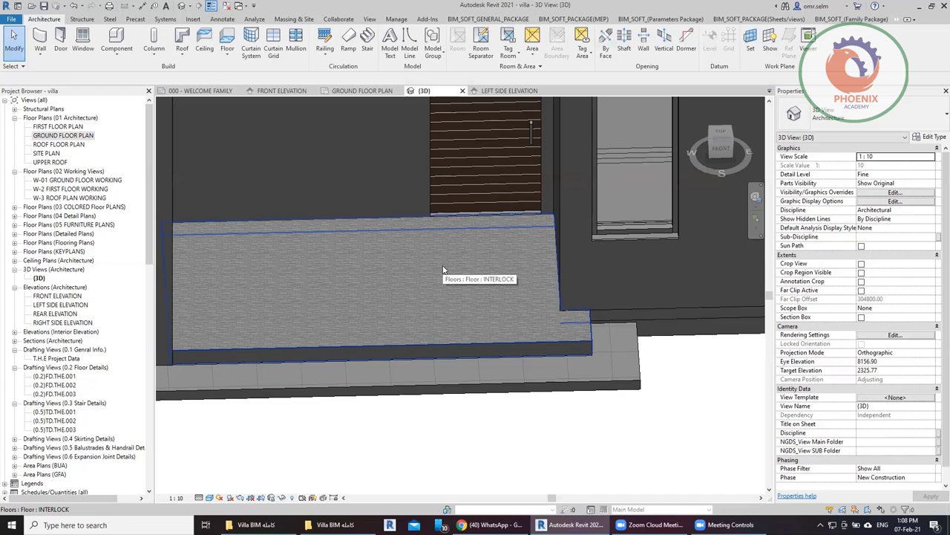
left_click(443, 269)
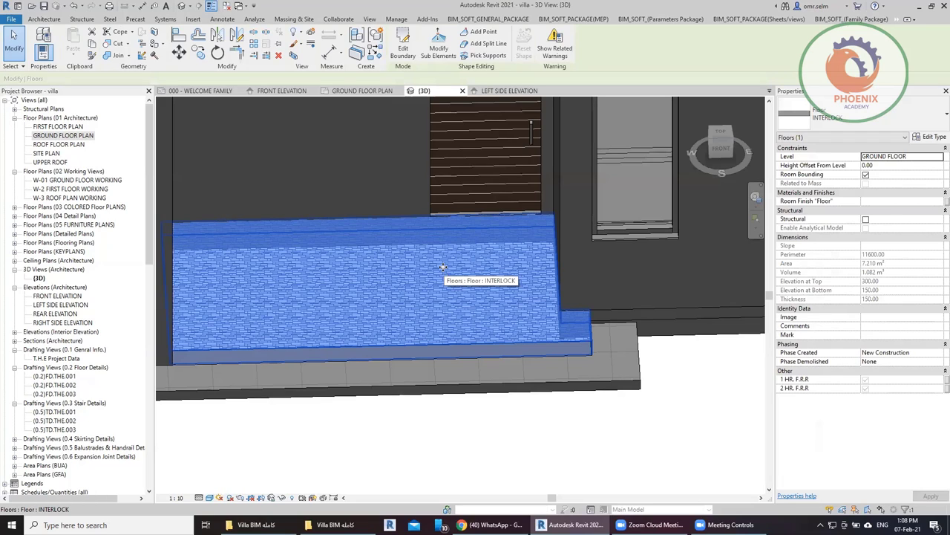
Step: From the top view, edit the floor boundary to cut a roughly 500 mm radius circular opening
left_click(720, 133)
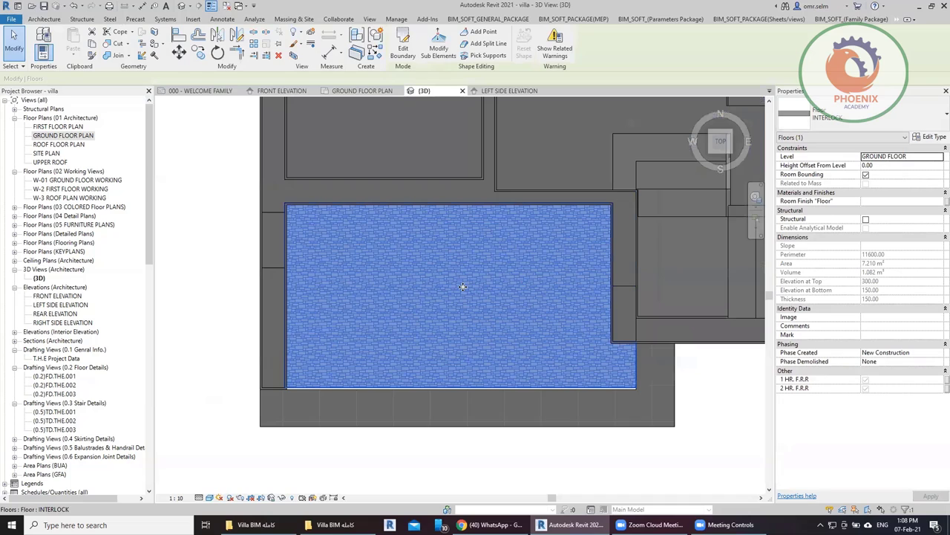
left_click(402, 46)
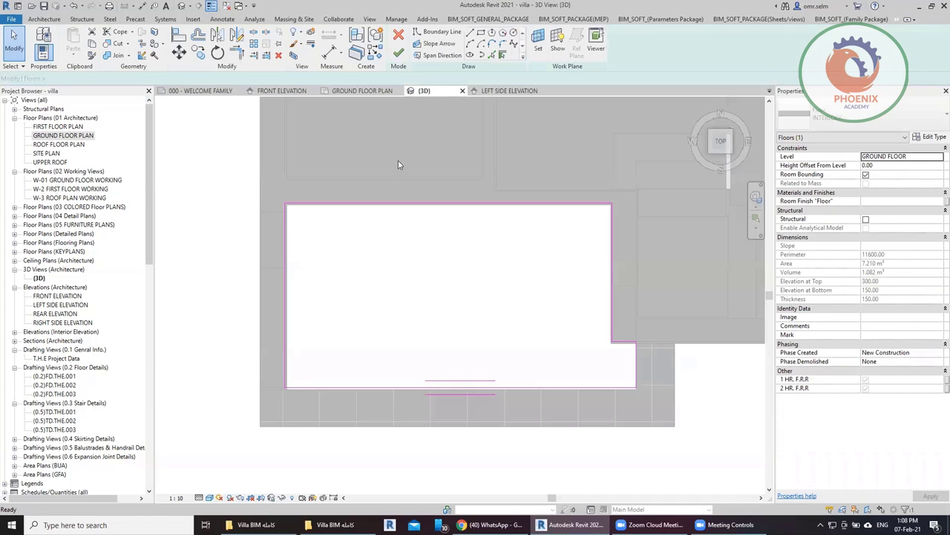
left_click(513, 33)
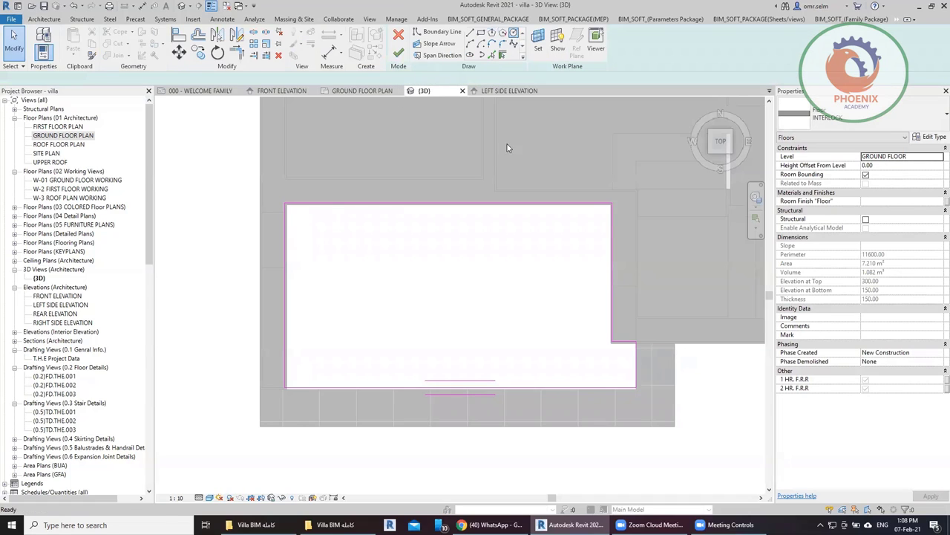
left_click(450, 294)
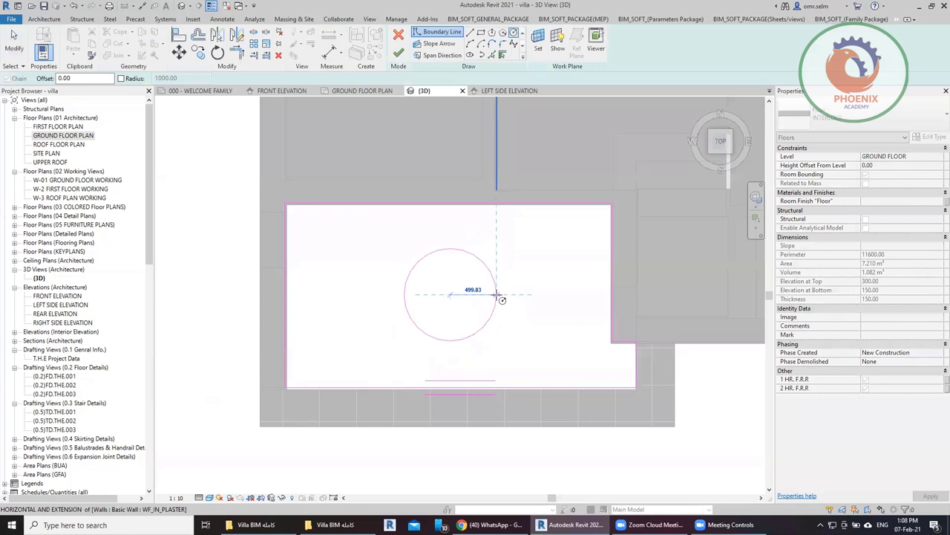
left_click(482, 262)
left_click(400, 60)
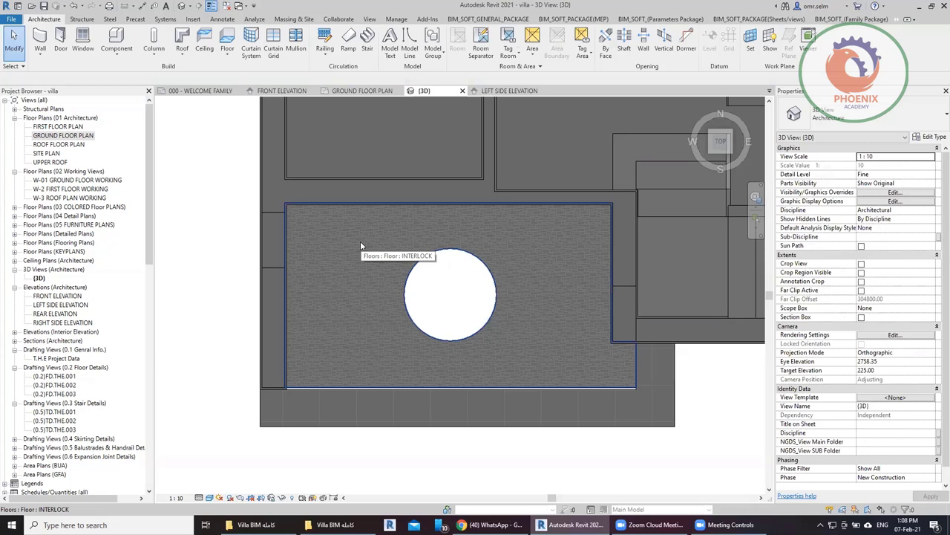
right_click(362, 246)
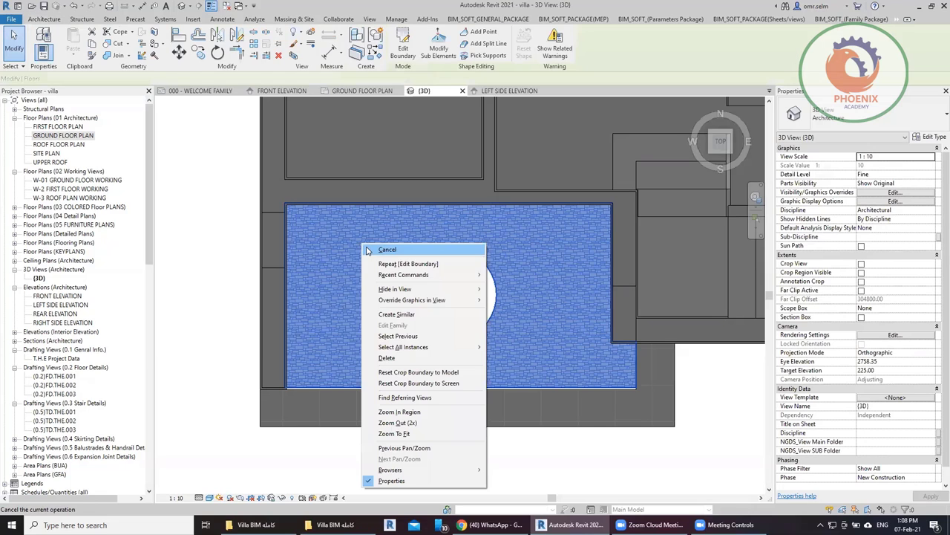
left_click(427, 321)
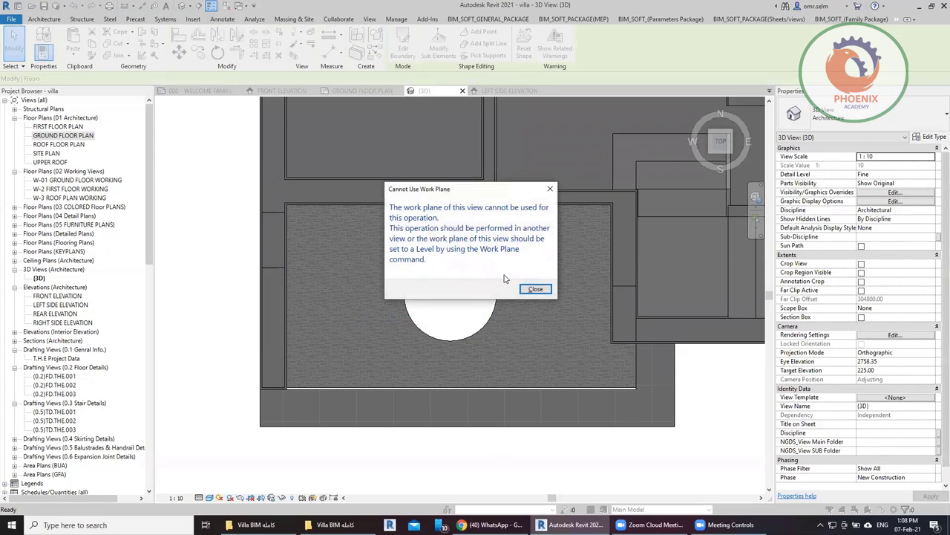
left_click(534, 289)
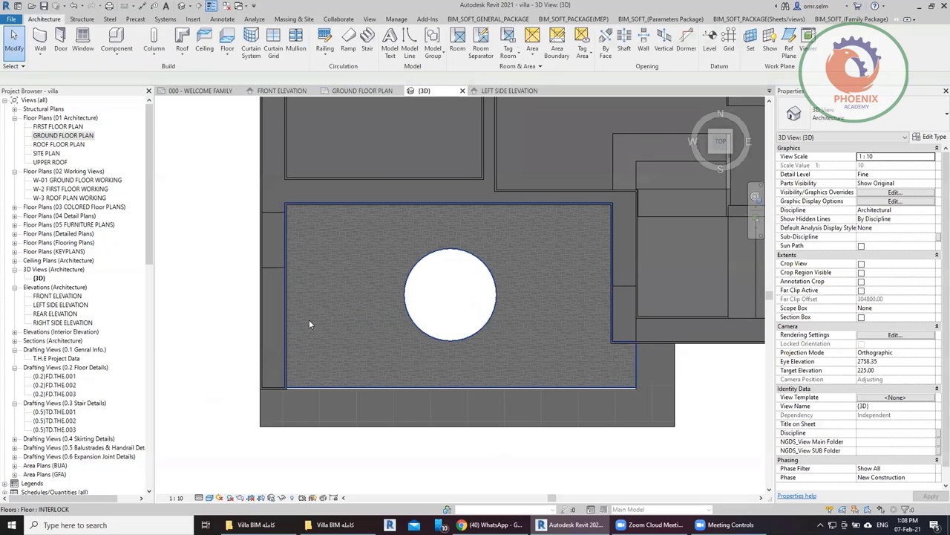
left_click(383, 246)
right_click(383, 247)
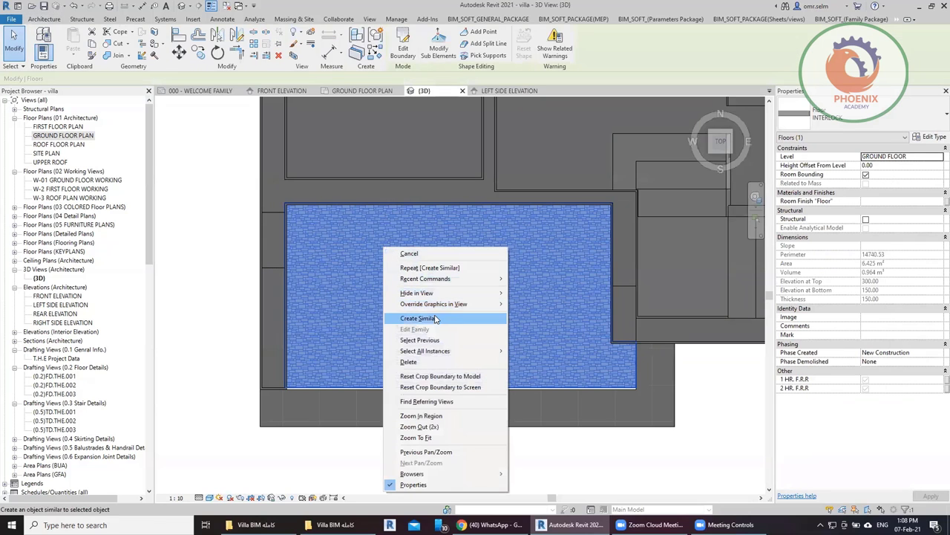
left_click(438, 318)
left_click(535, 289)
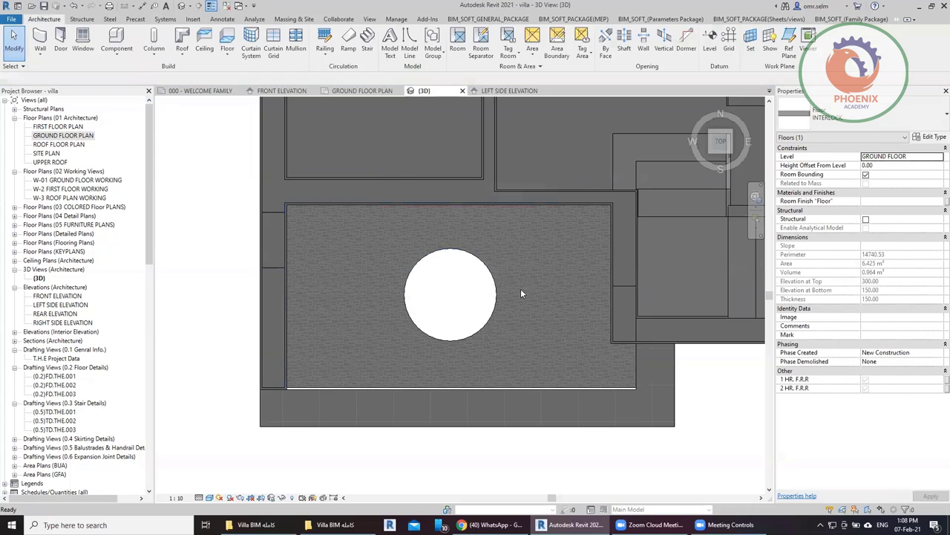
Step: In the Ground Floor plan, create a similar circular INTERLOCK floor filling the opening, then return to 3D
double_click(74, 136)
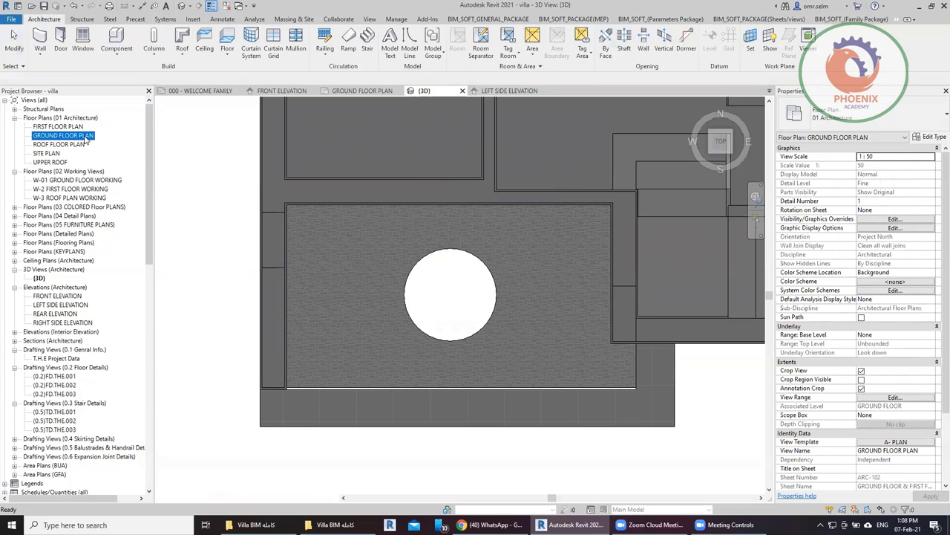
scroll(478, 349, "down", 2)
scroll(357, 245, "up", 2)
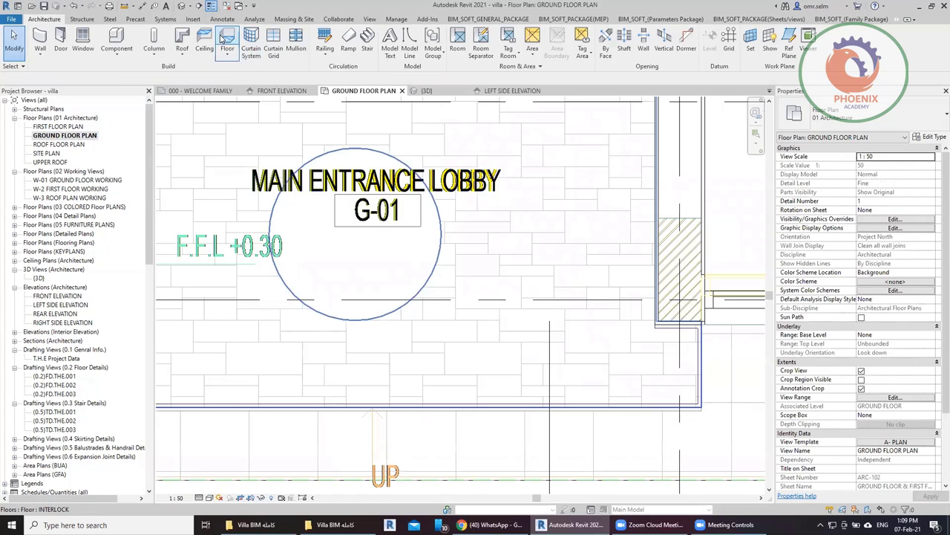
left_click(427, 292)
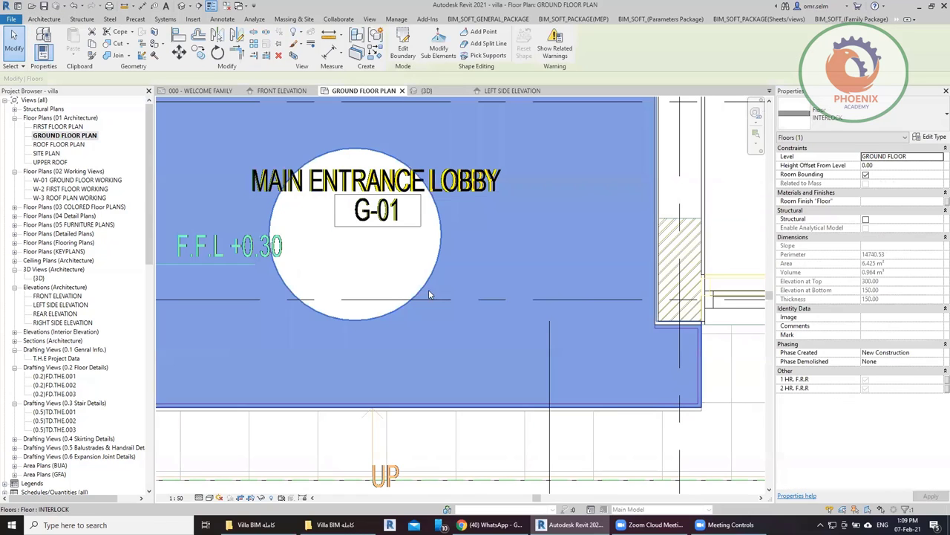
right_click(428, 292)
left_click(472, 361)
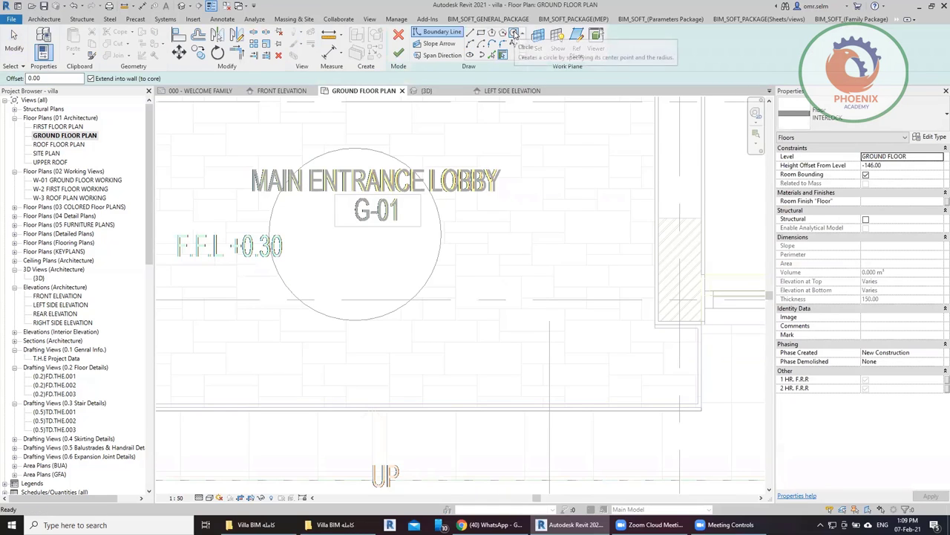
left_click(513, 32)
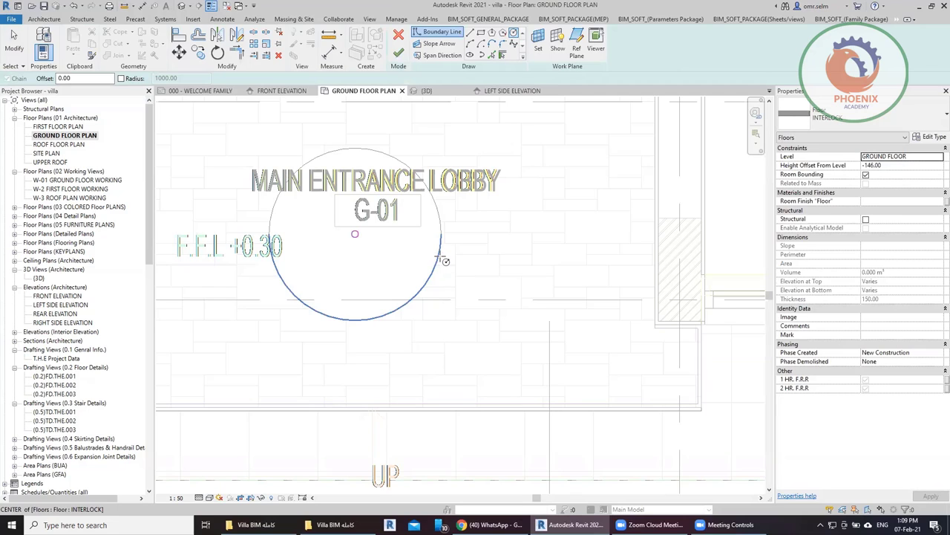
left_click(441, 235)
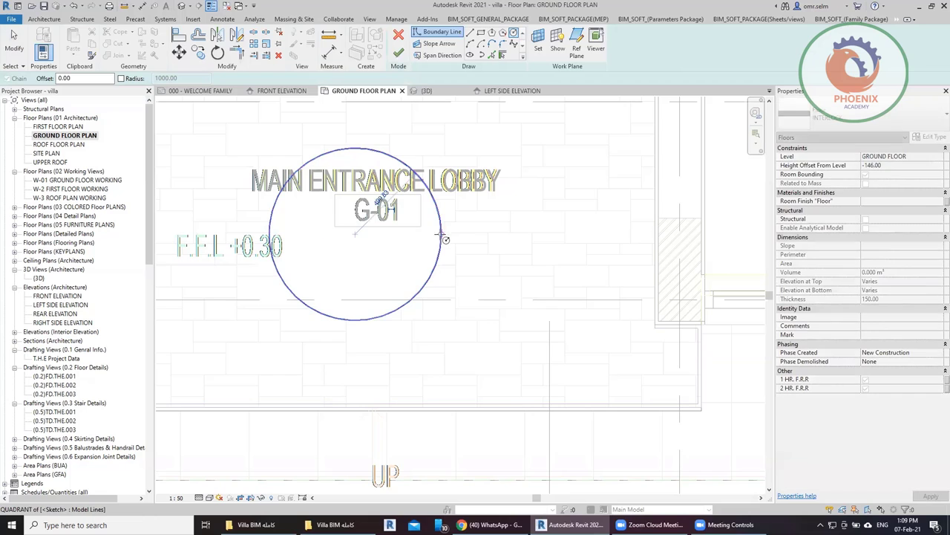
left_click(398, 52)
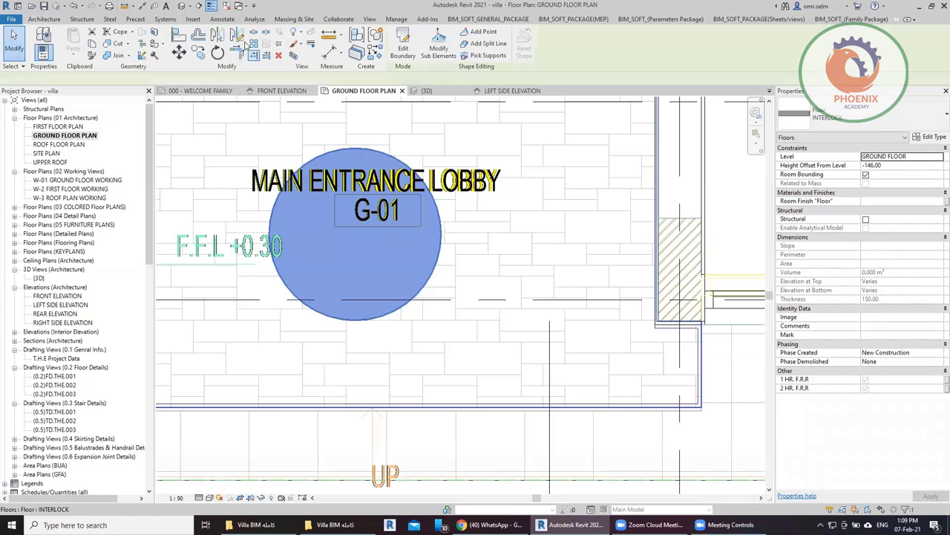
left_click(182, 7)
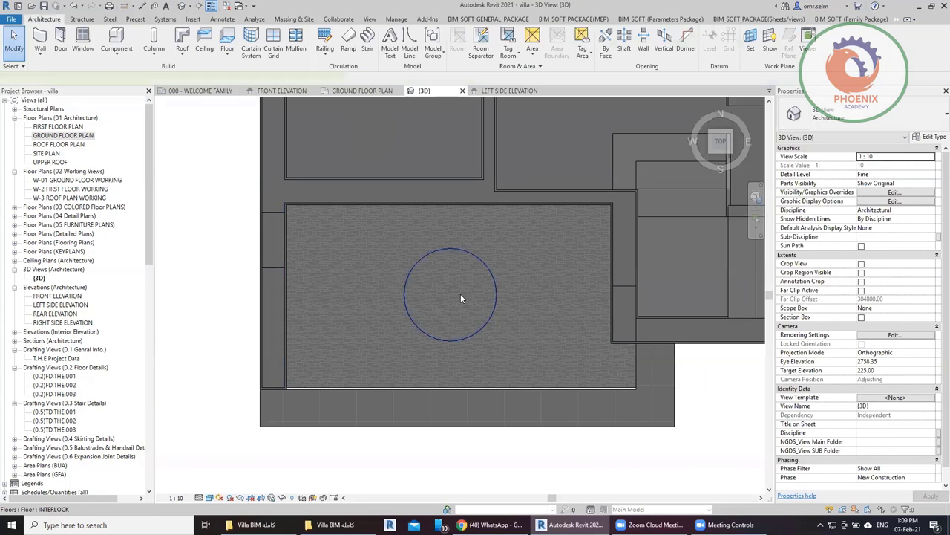
Step: Change the round floor's type to ROOFING 200mm
left_click(460, 293)
left_click(861, 113)
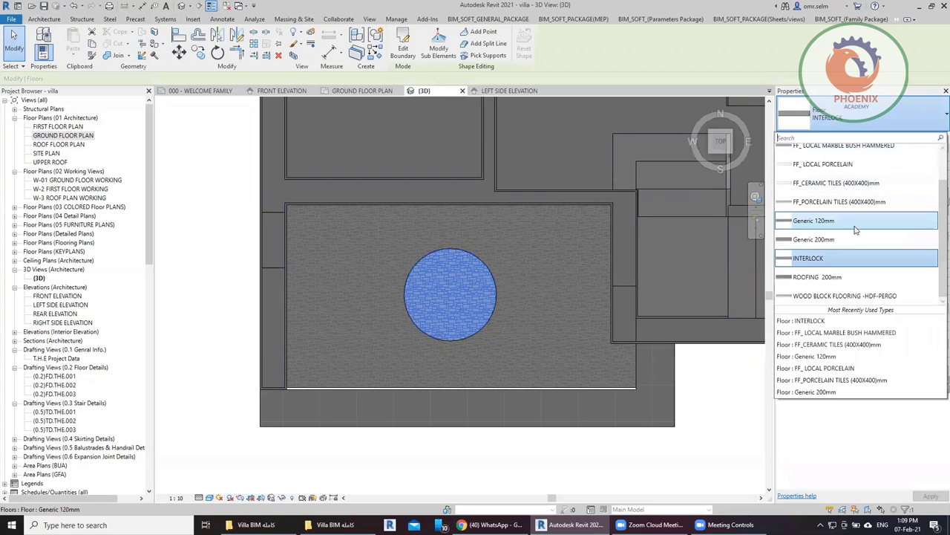
left_click(854, 277)
left_click(195, 250)
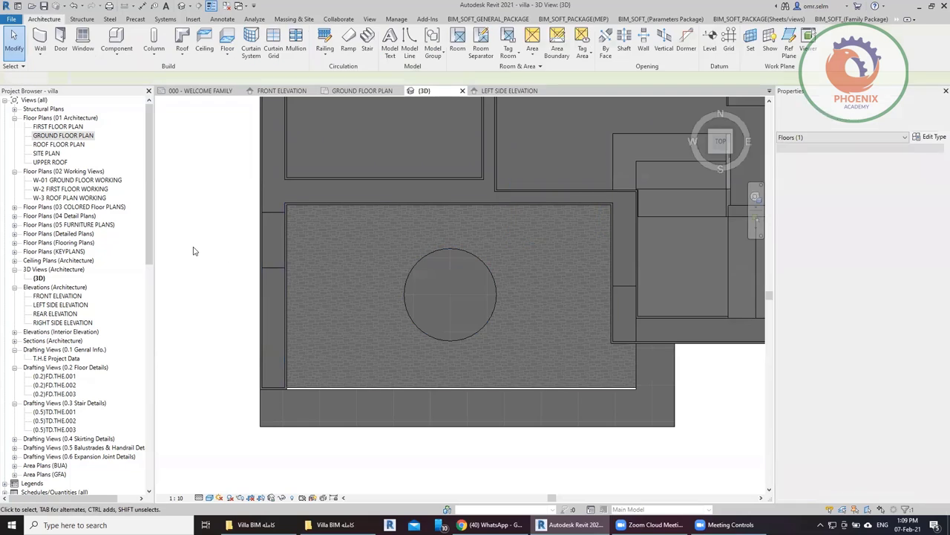
Step: Switch the 3D view's visual style to Shaded
scroll(491, 305, "up", 2)
scroll(446, 274, "down", 1)
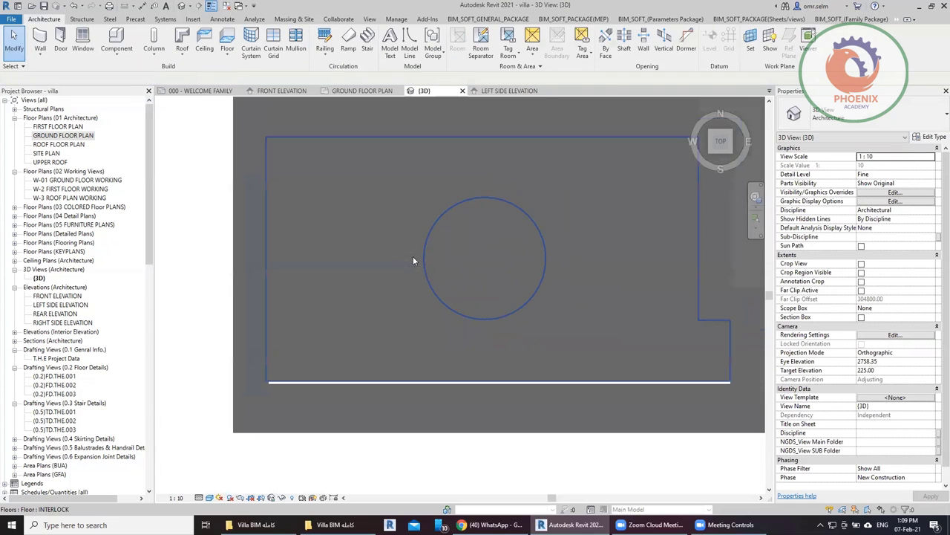
left_click(209, 502)
left_click(230, 478)
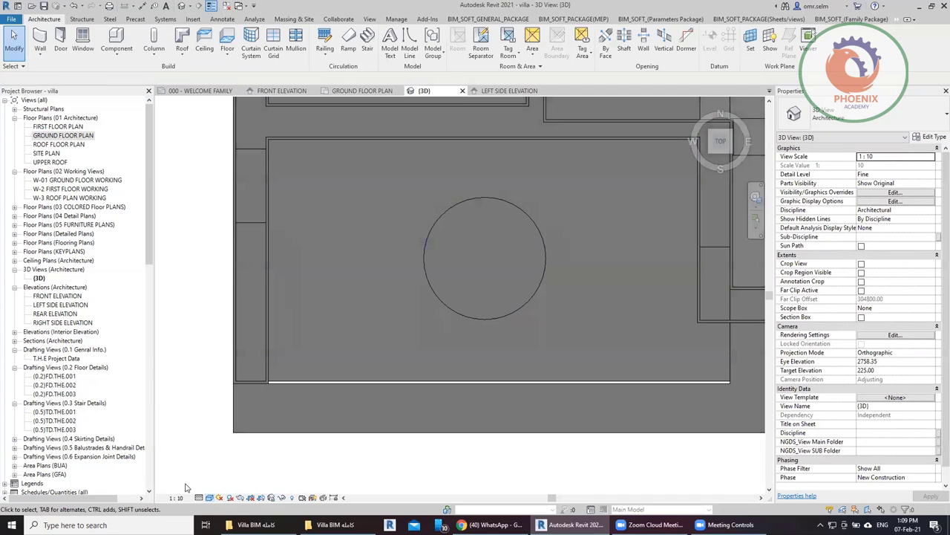
left_click(209, 502)
Step: Restore the Realistic visual style, then enter and undo out of the entrance floor's boundary sketch
left_click(226, 483)
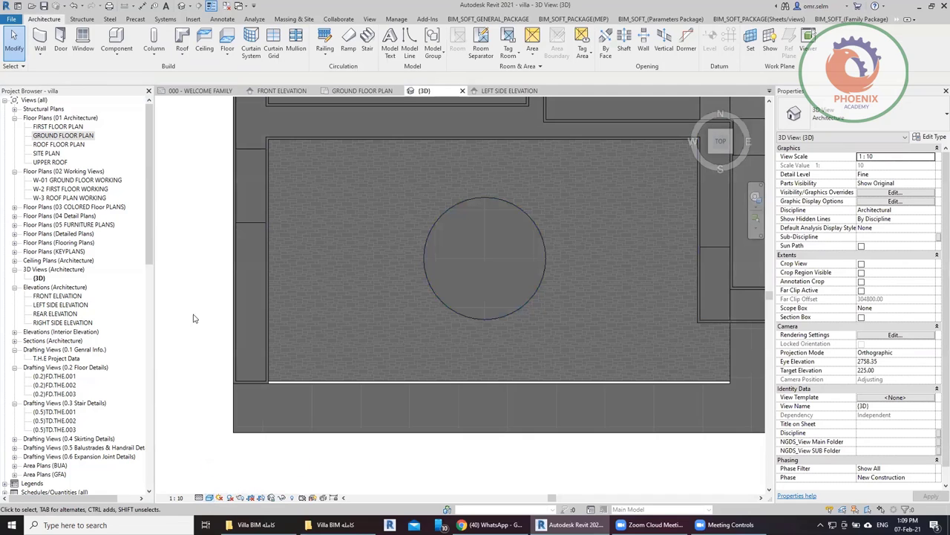
left_click(519, 252)
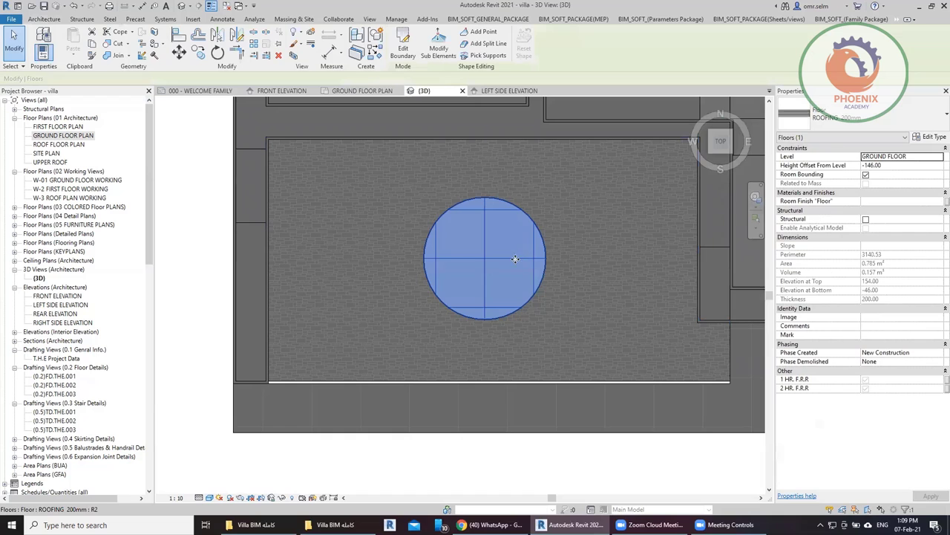
key("Escape")
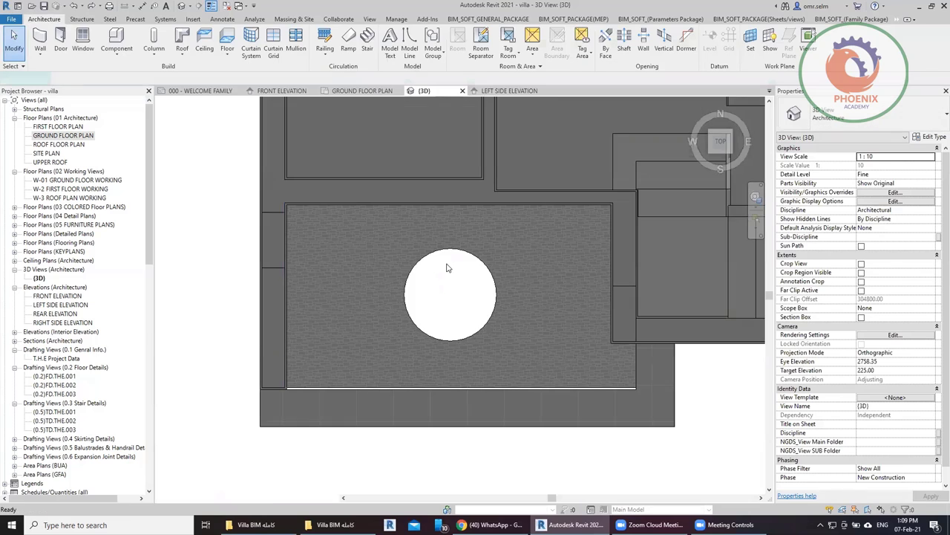
double_click(446, 268)
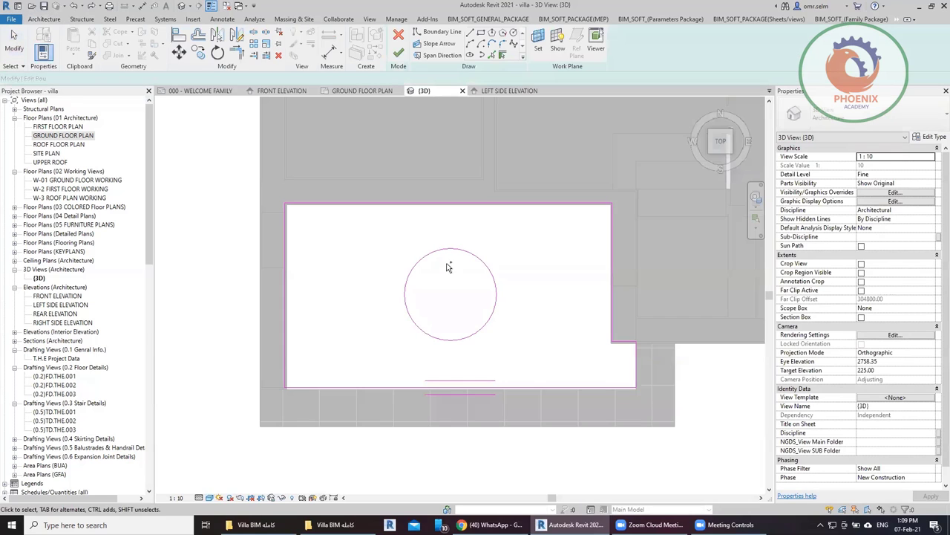
key("ctrl+z")
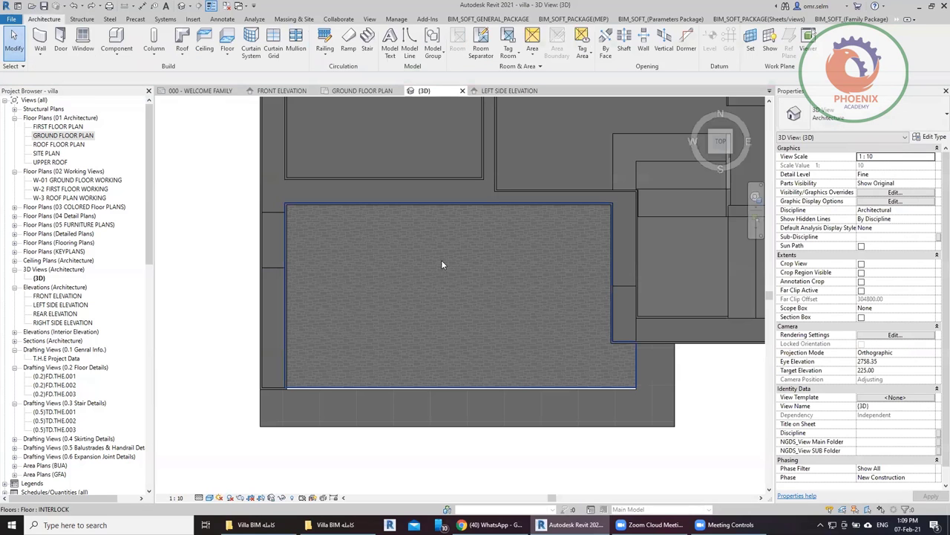
Step: Bring up the Modify tab from the ribbon's overflow tab list
left_click(896, 19)
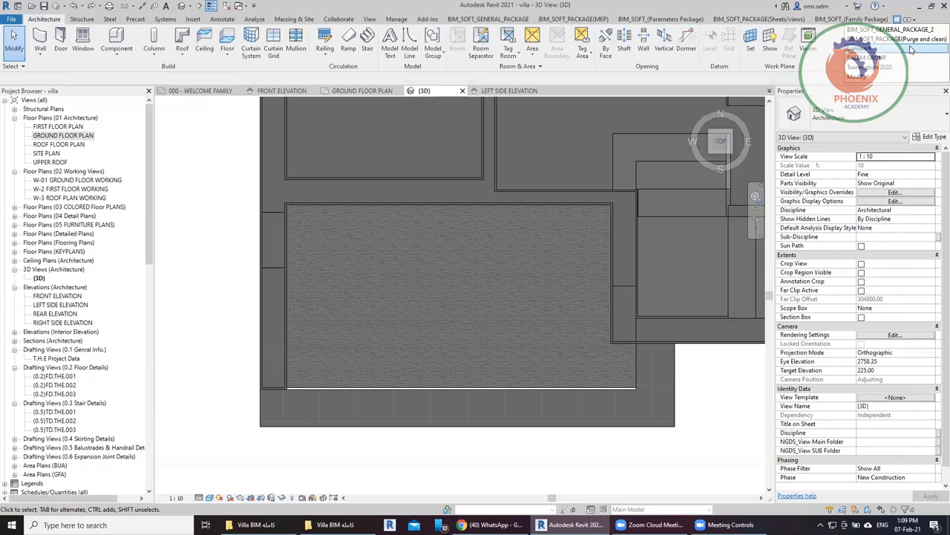
left_click(880, 76)
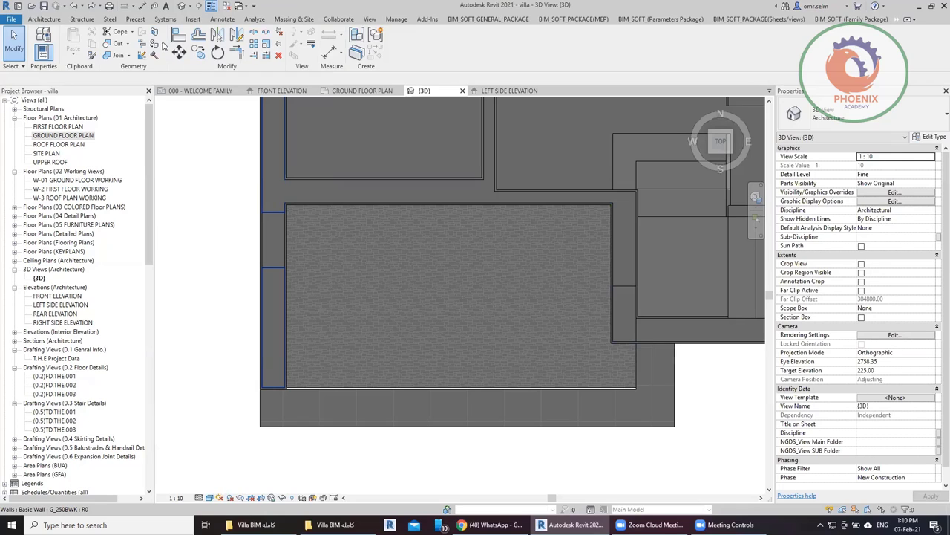
Step: Split a six-sided, 400-radius inscribed hexagon face out of the interlock floor
left_click(154, 32)
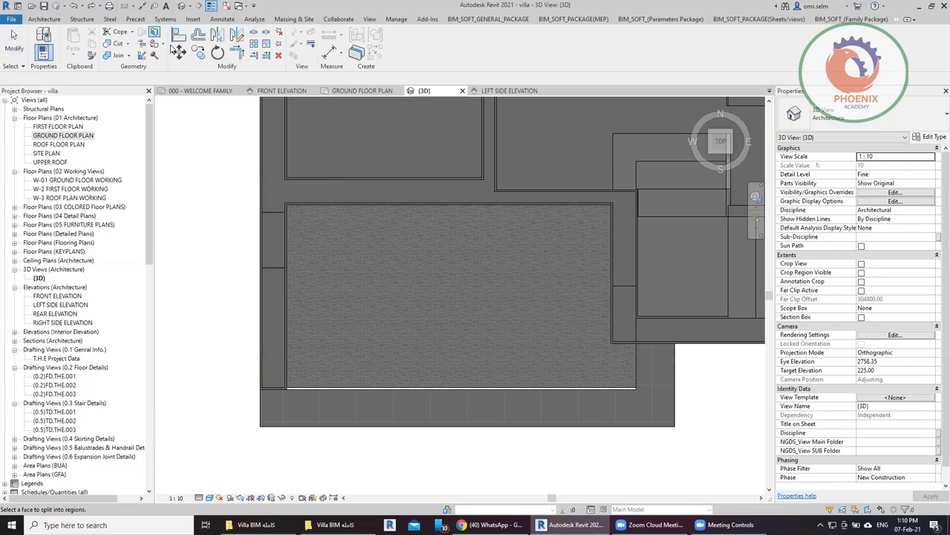
left_click(364, 253)
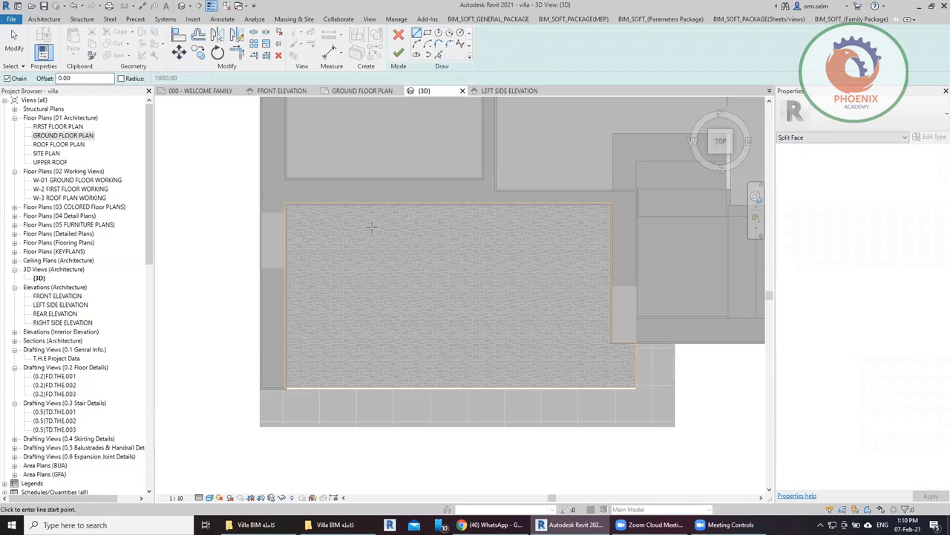
left_click(439, 33)
left_click(377, 268)
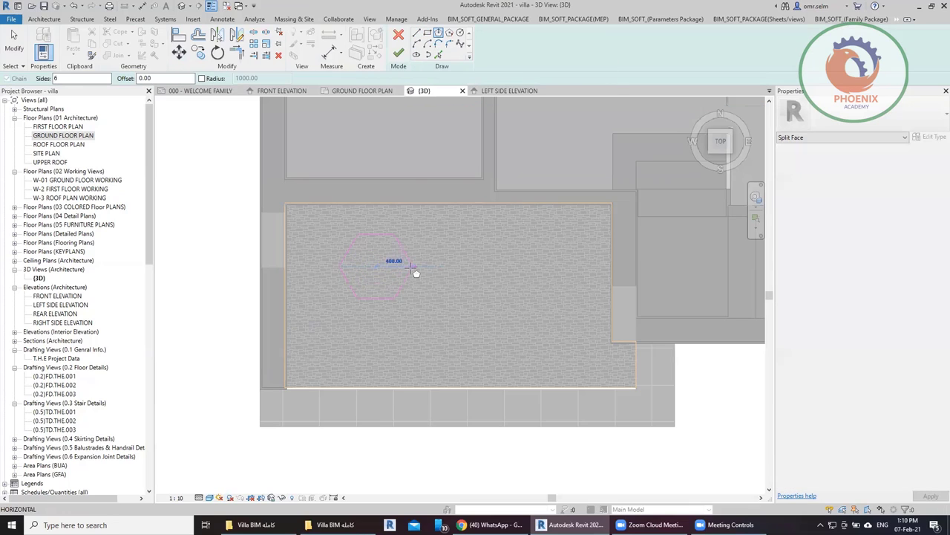
left_click(418, 267)
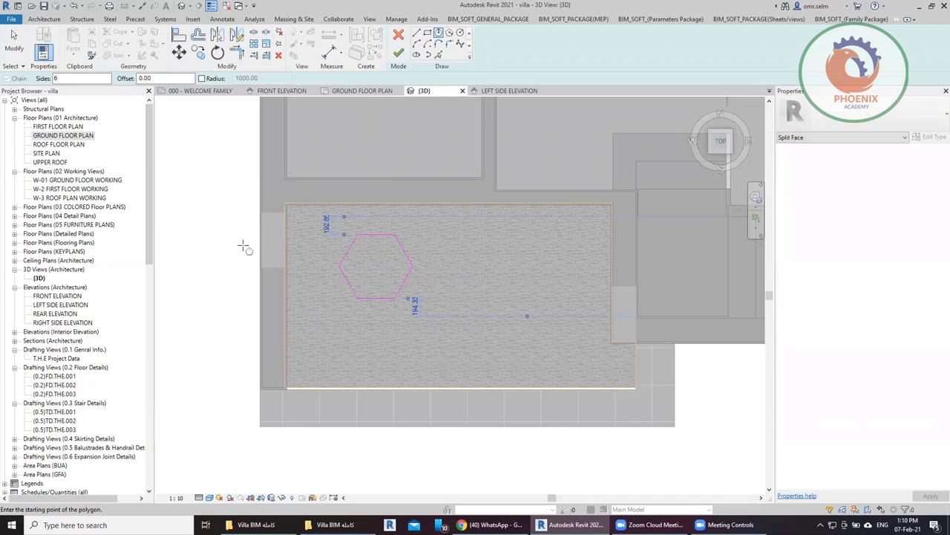
left_click(398, 54)
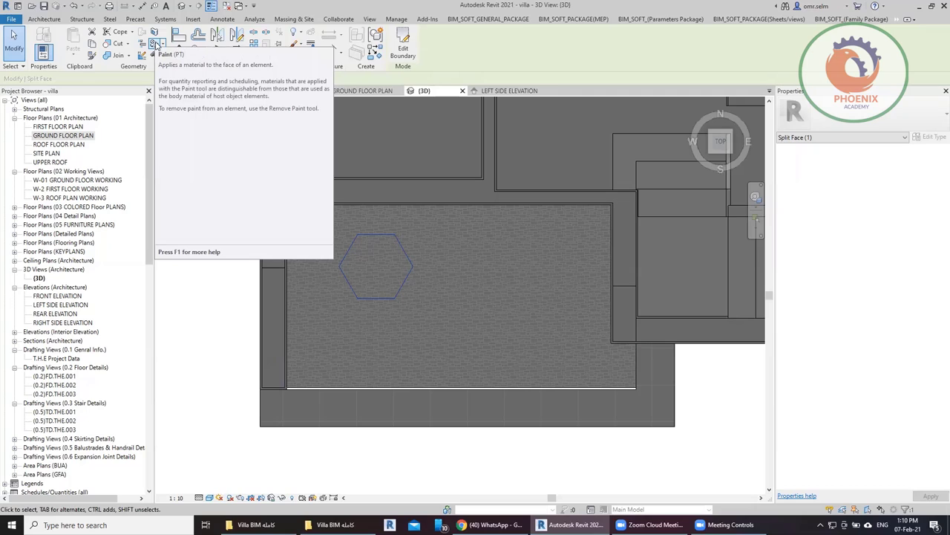
Step: Paint the hexagon region with the orange 06 48 16 interior material
left_click(156, 45)
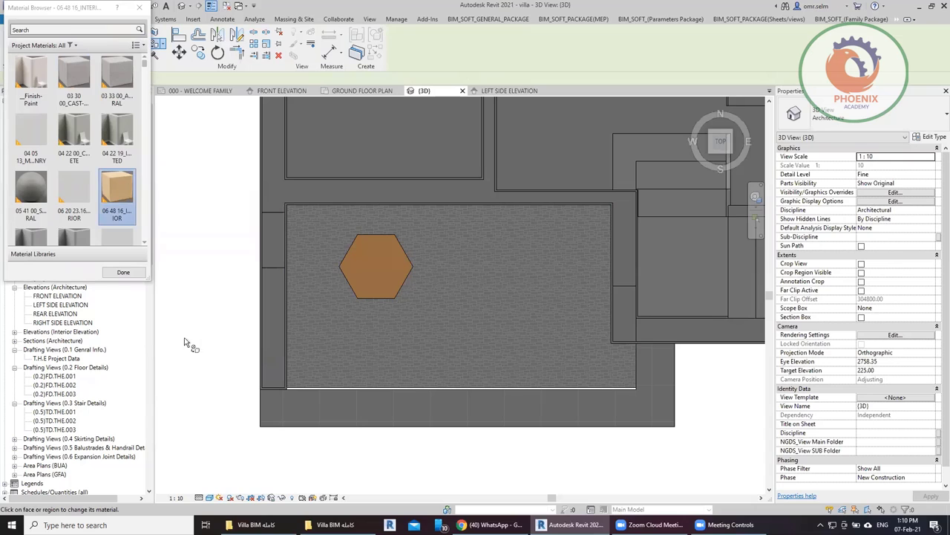
left_click(139, 7)
key("Escape")
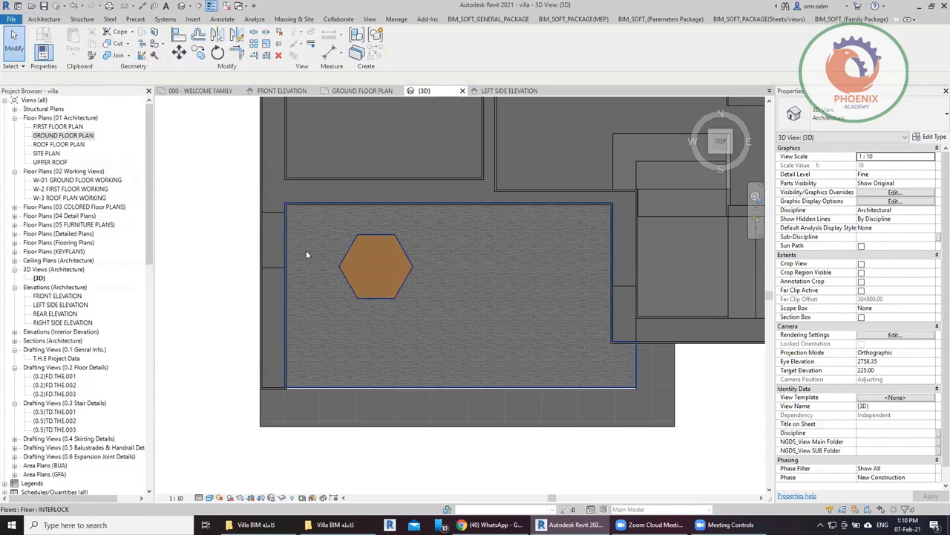
Step: Split an ellipse face roughly 500 x 300 out of the interlock floor beside the hexagon
left_click(154, 35)
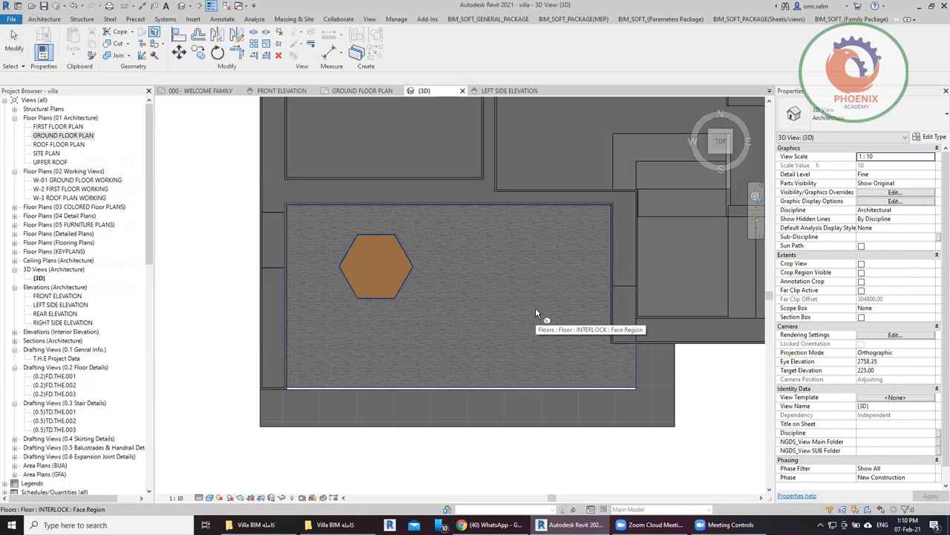
left_click(361, 359)
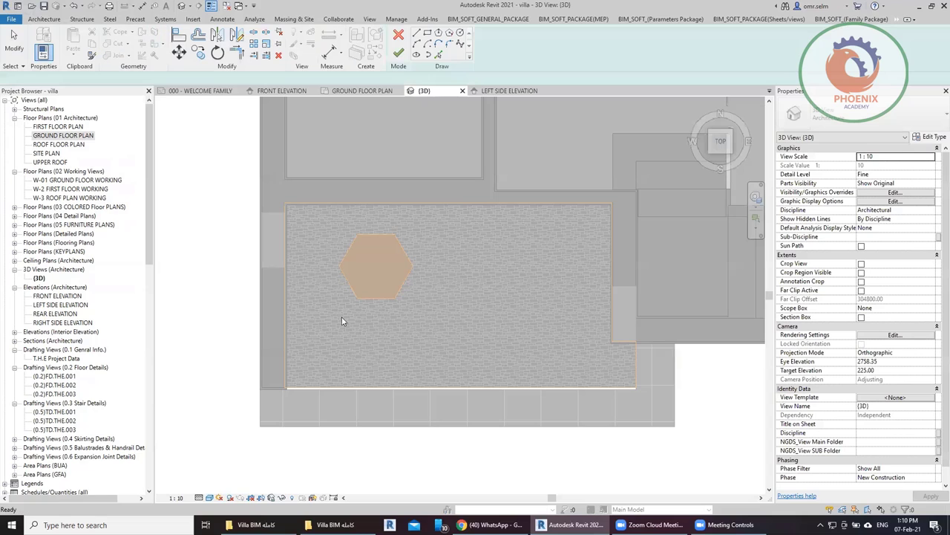
left_click(417, 55)
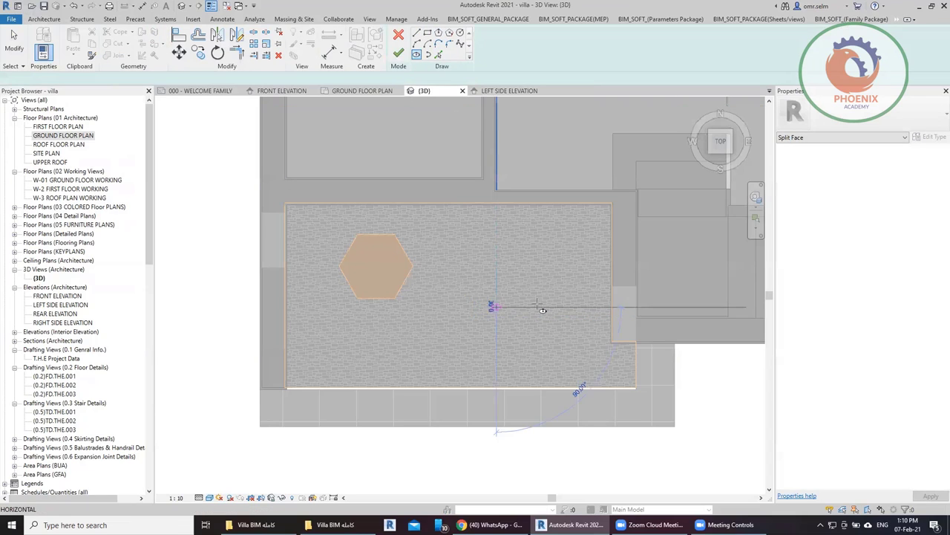
left_click(495, 305)
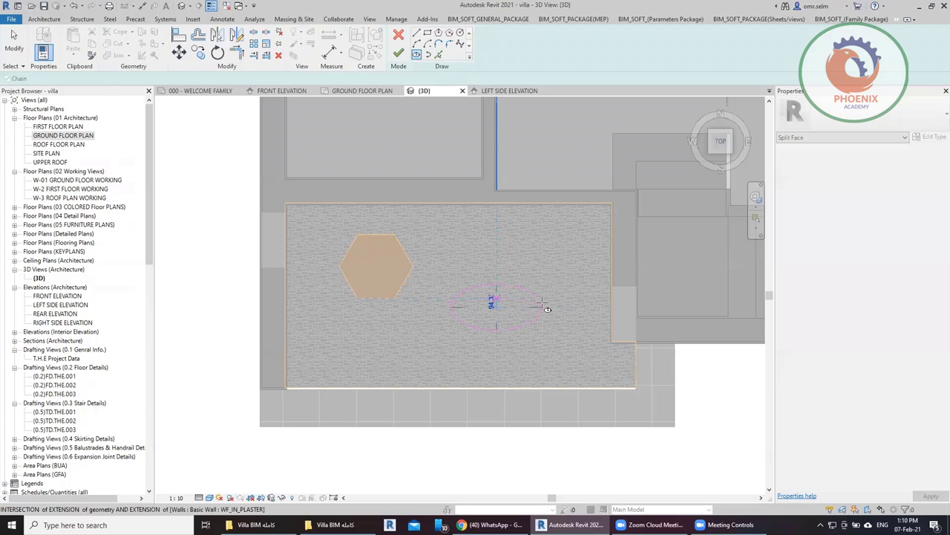
left_click(495, 282)
left_click(398, 54)
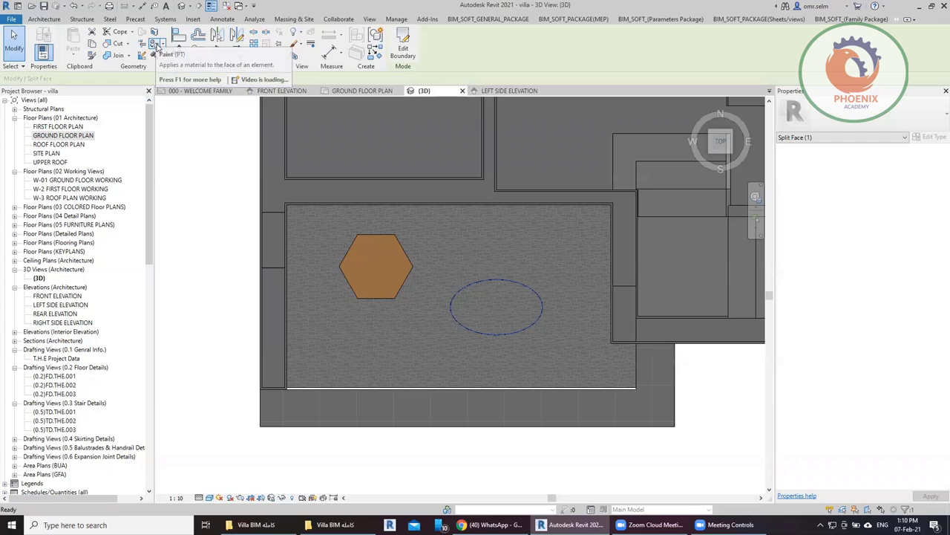
Step: Paint the ellipse region with the 31_wood 1 material
left_click(155, 44)
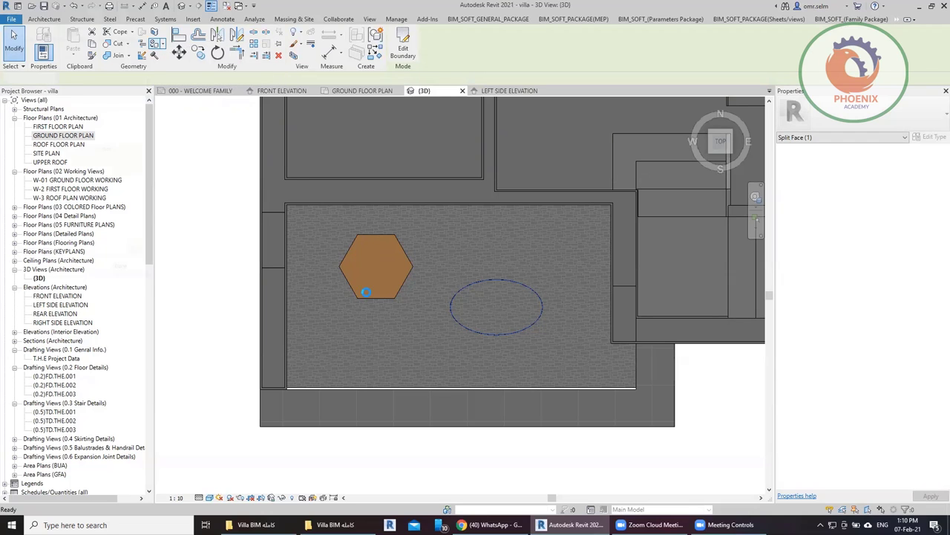
scroll(126, 200, "down", 3)
scroll(127, 185, "down", 3)
scroll(128, 170, "down", 3)
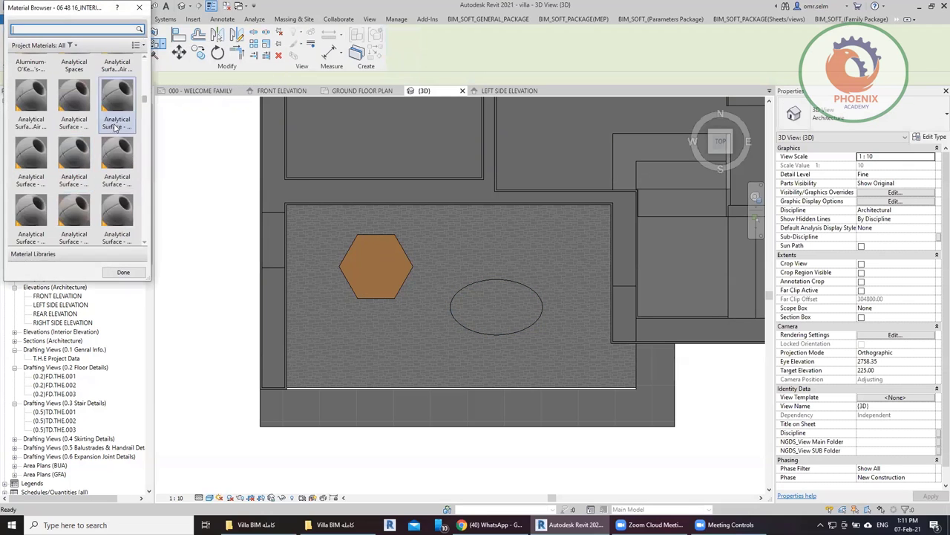
scroll(130, 151, "down", 2)
left_click(117, 194)
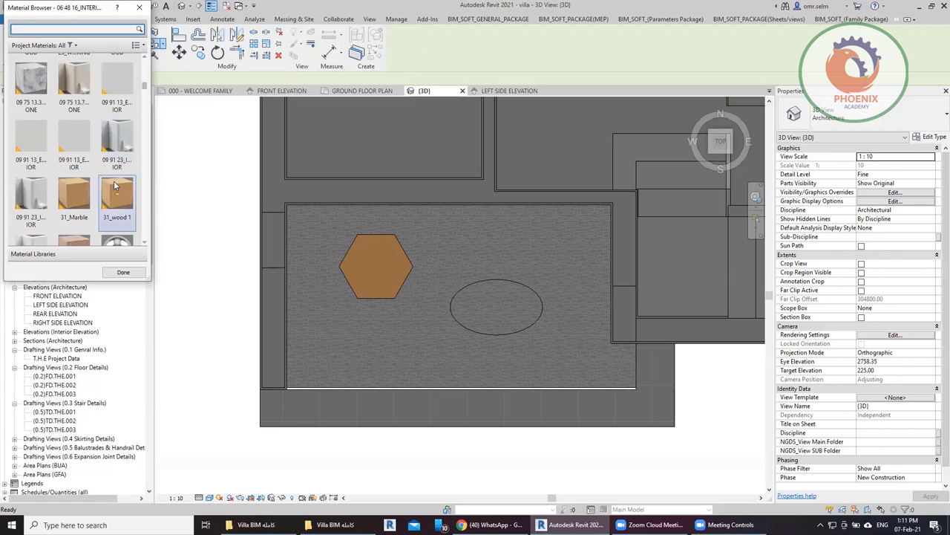
left_click(496, 315)
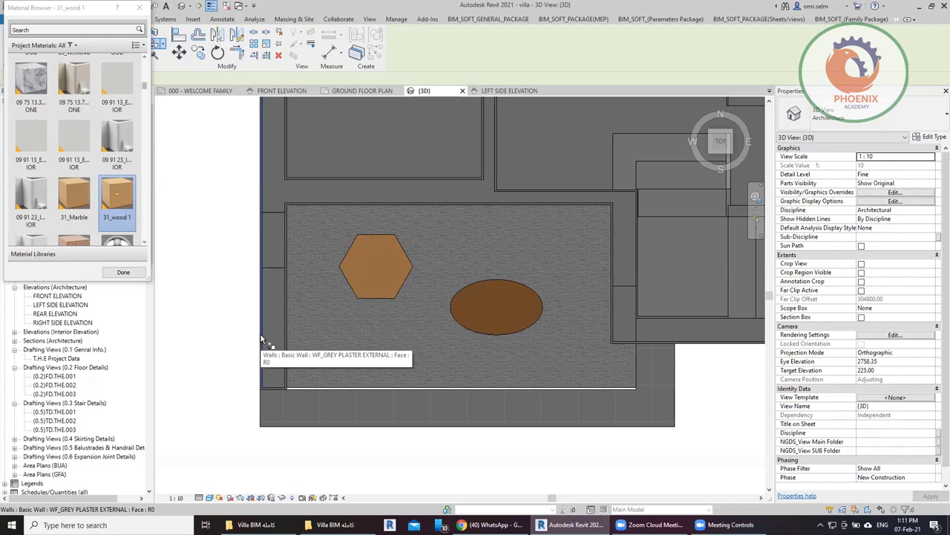
left_click(132, 273)
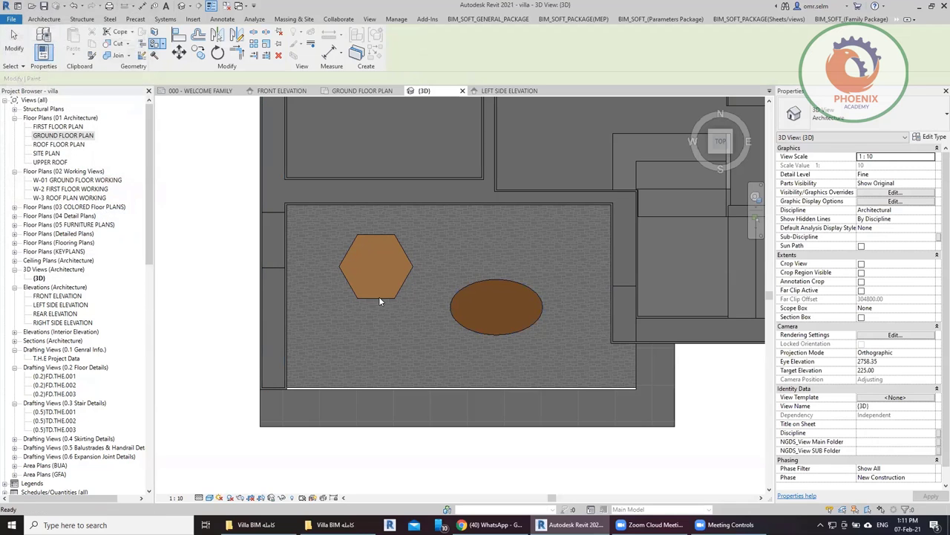
key("Escape")
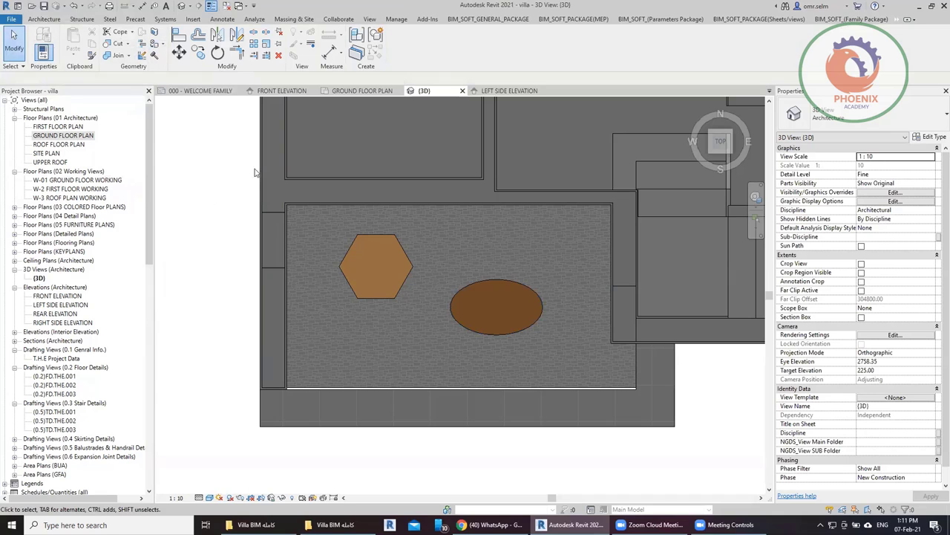
Step: Split a 200-radius circle region near the interlock floor's lower-left corner
left_click(156, 37)
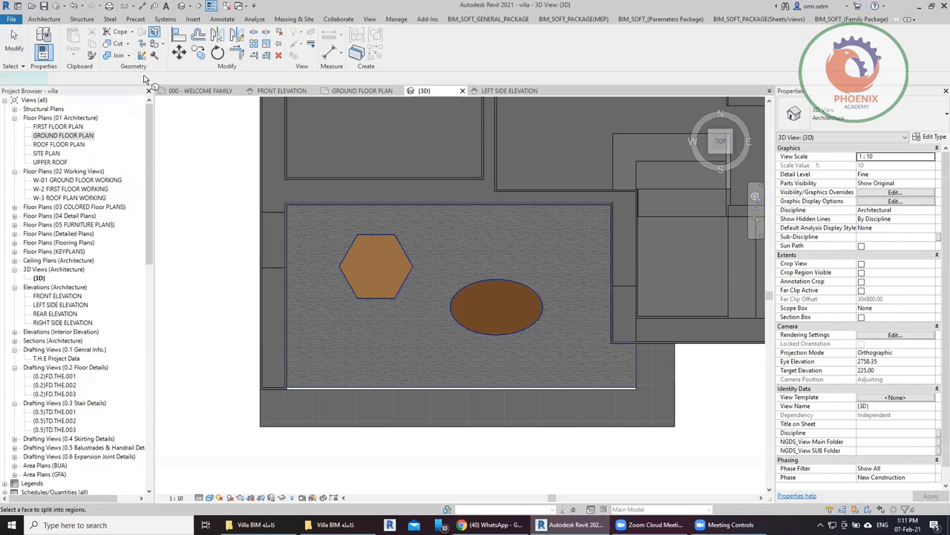
left_click(312, 223)
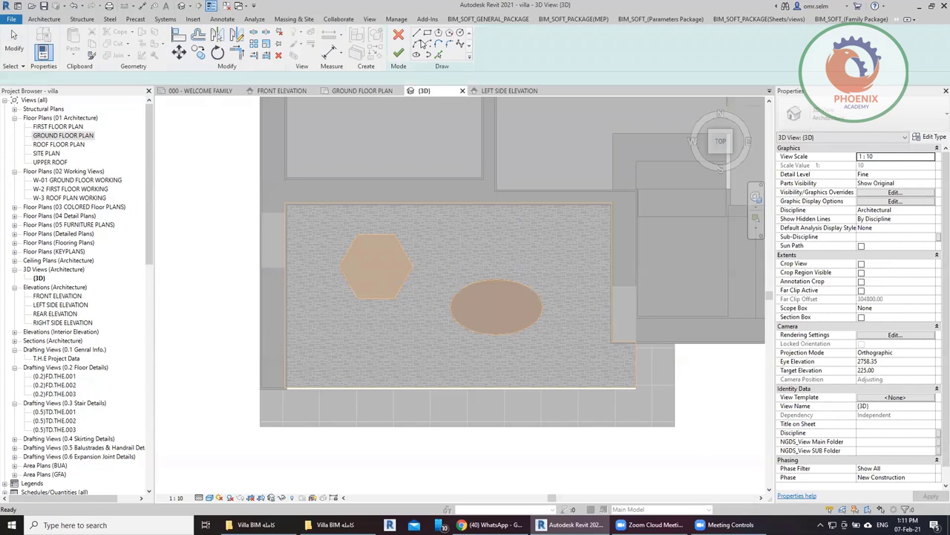
left_click(333, 350)
left_click(351, 356)
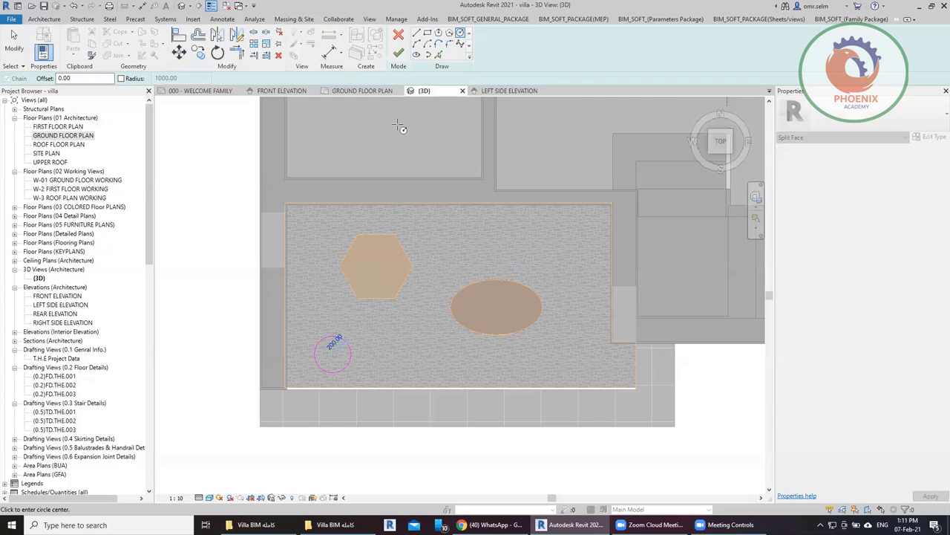
left_click(398, 53)
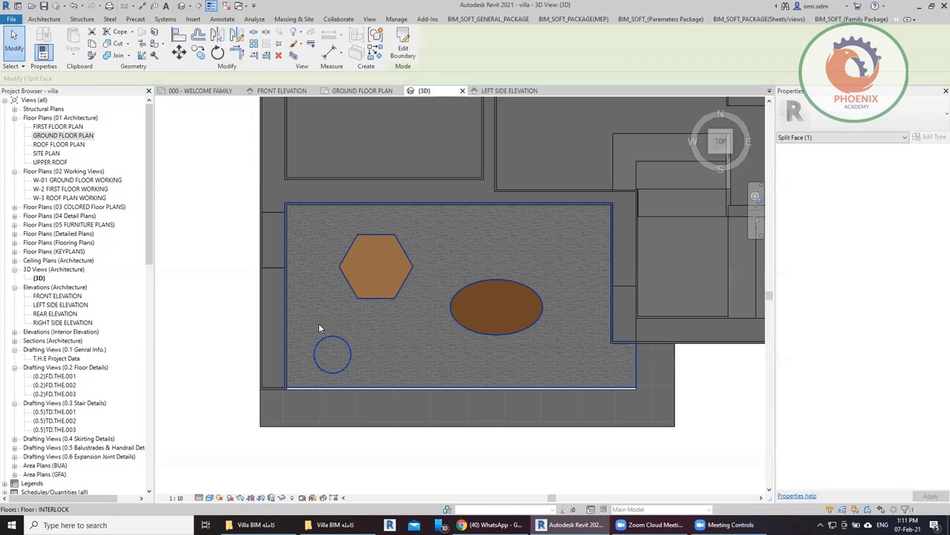
key("Escape")
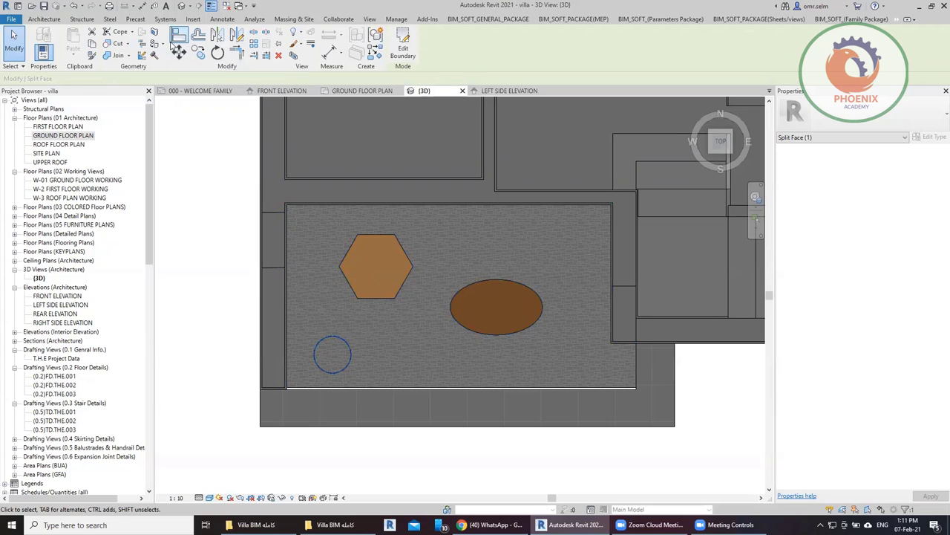
Step: Paint the circle region with 74_Porcelain, replacing the trial 74_Chrome
left_click(154, 55)
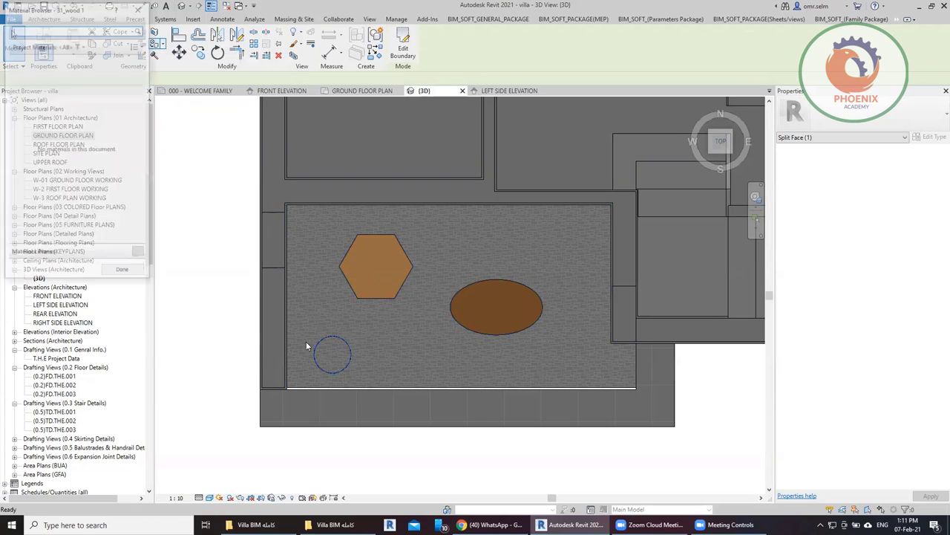
left_click(117, 152)
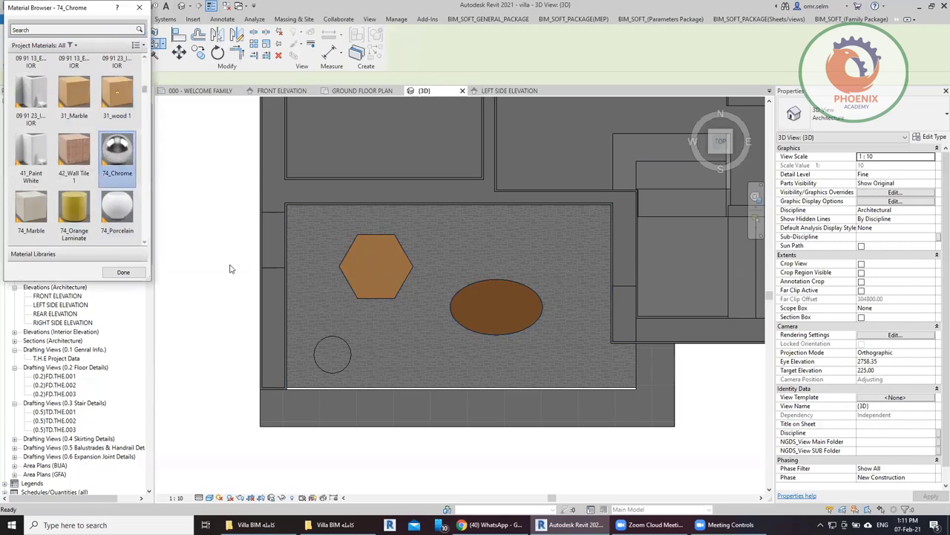
left_click(335, 355)
left_click(116, 212)
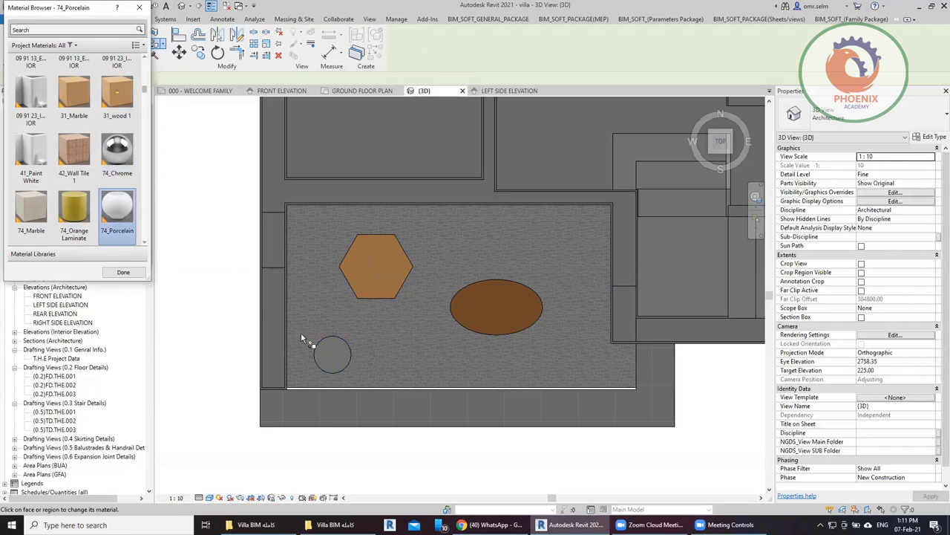
left_click(333, 354)
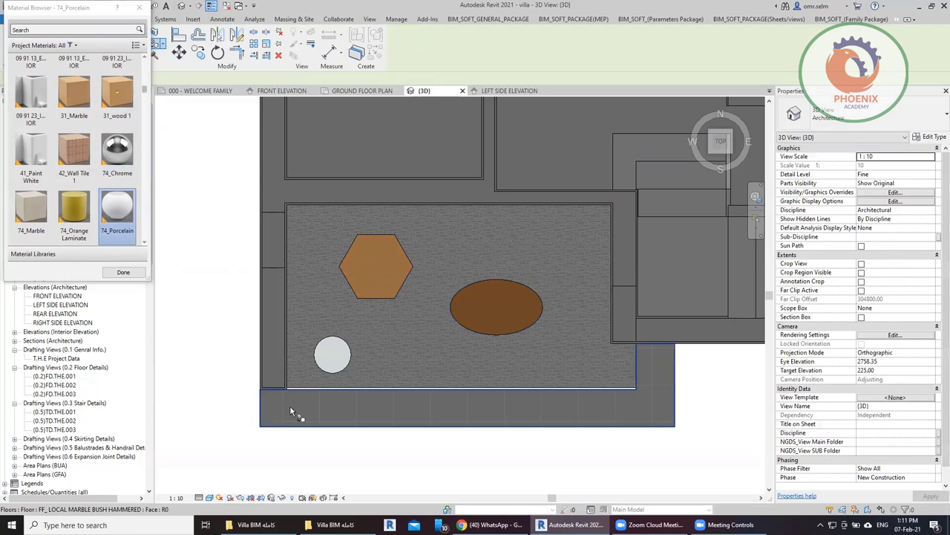
left_click(139, 8)
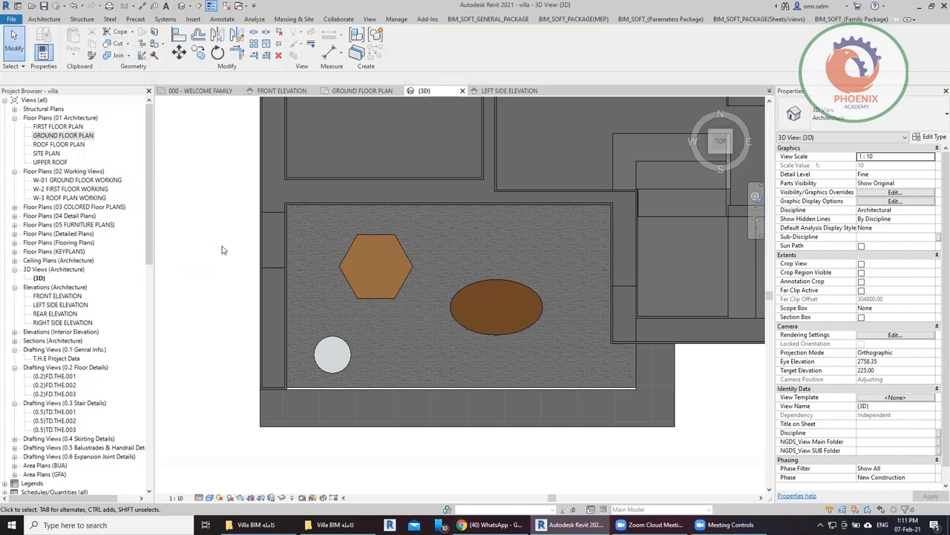
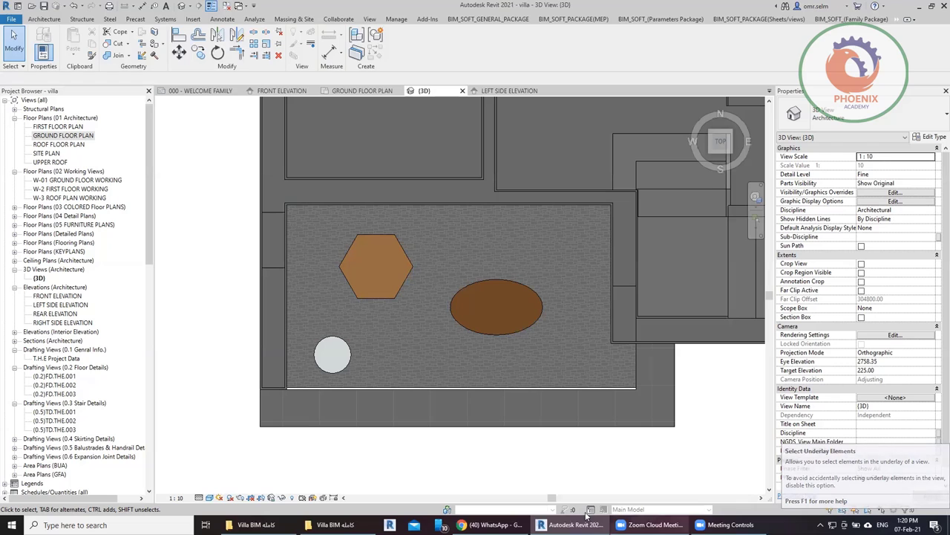
Step: Open FIRST FLOOR PLAN with GROUND FLOOR as the underlay base level, and confirm View Range
double_click(56, 126)
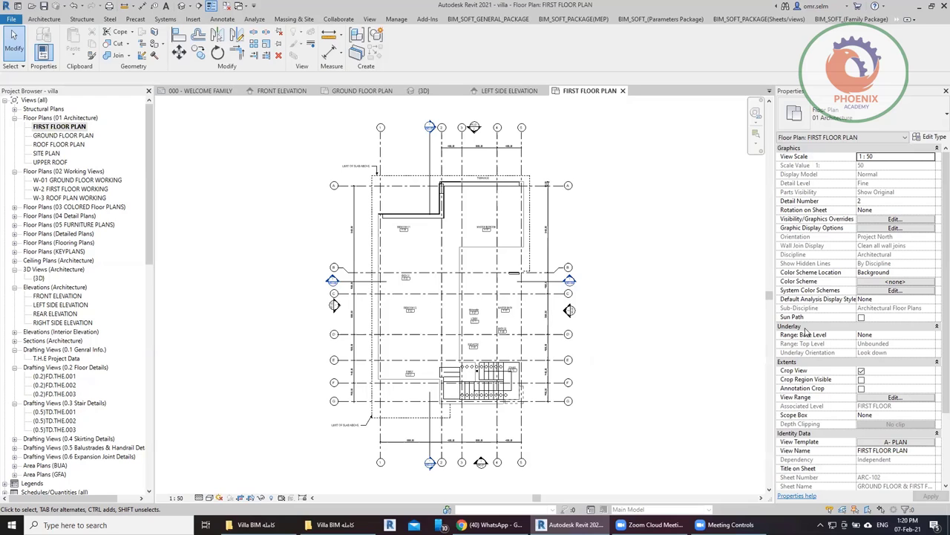
left_click(931, 336)
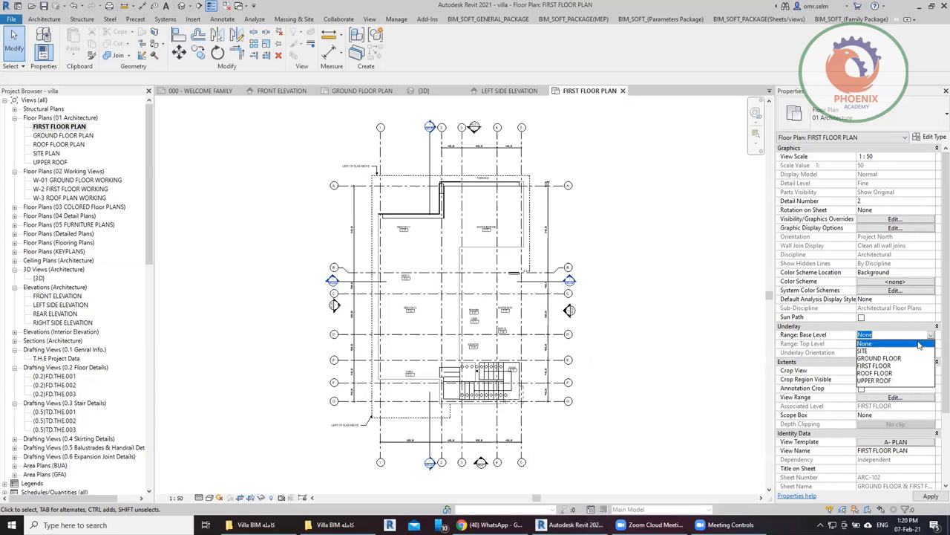
left_click(891, 359)
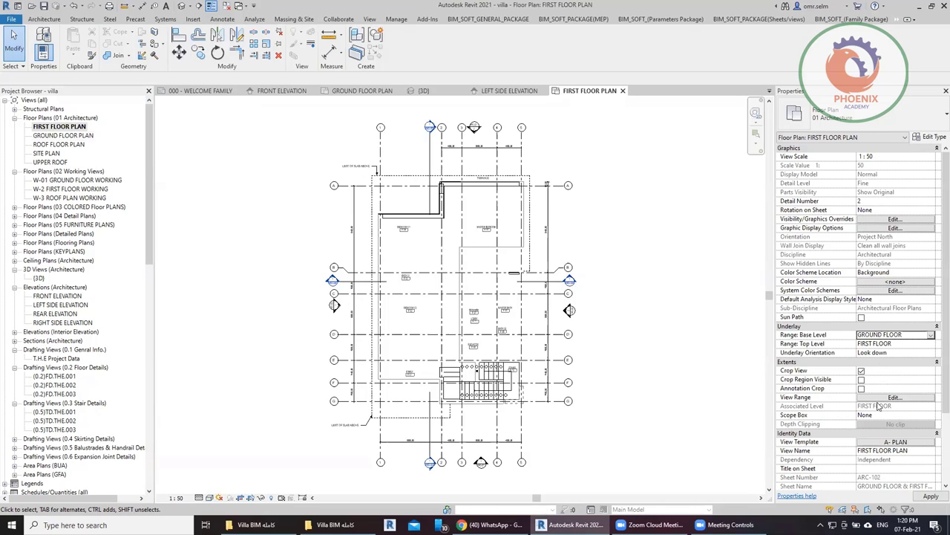
left_click(893, 397)
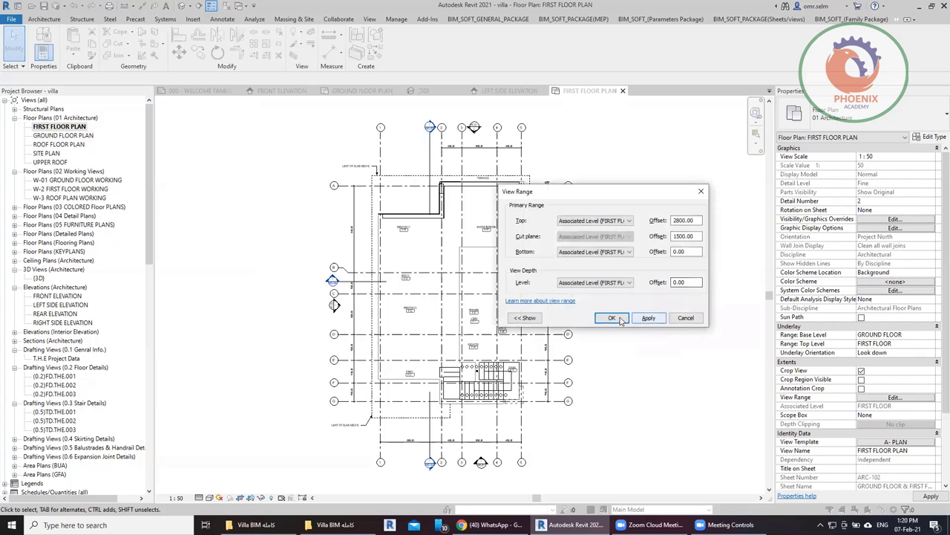
left_click(612, 318)
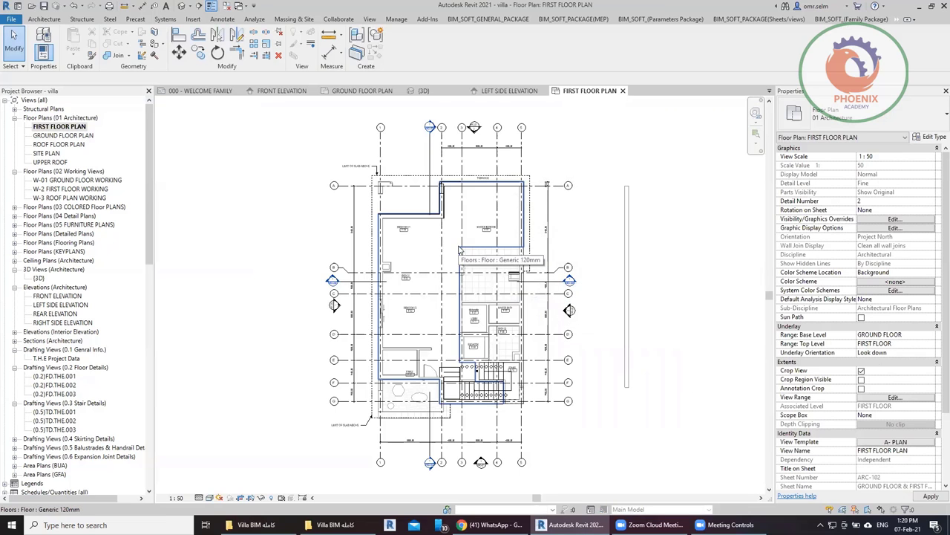
scroll(492, 325, "up", 4)
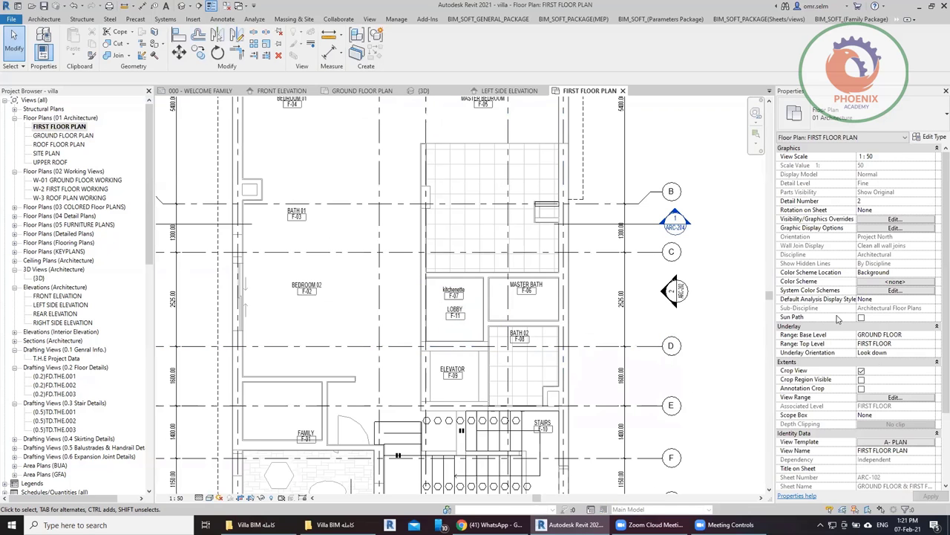
left_click(891, 334)
left_click(933, 335)
left_click(887, 346)
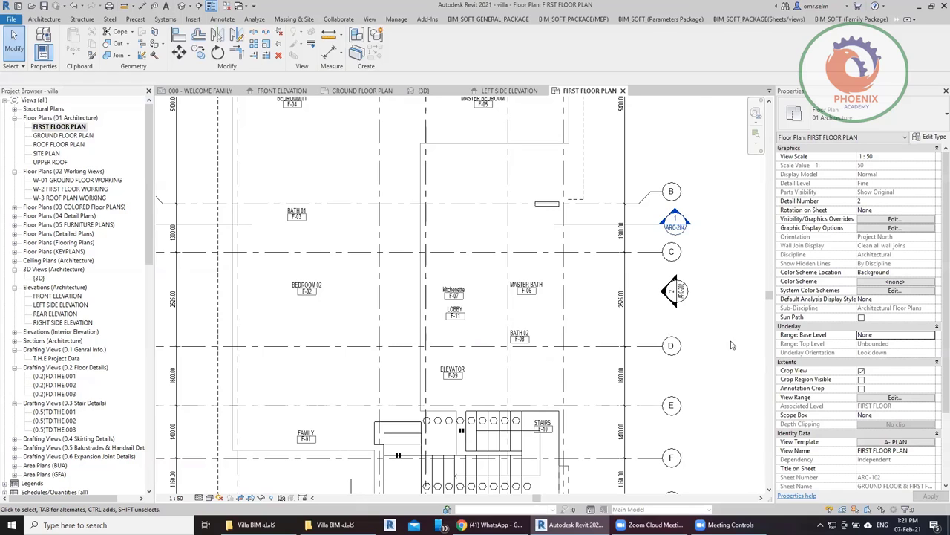
left_click(933, 336)
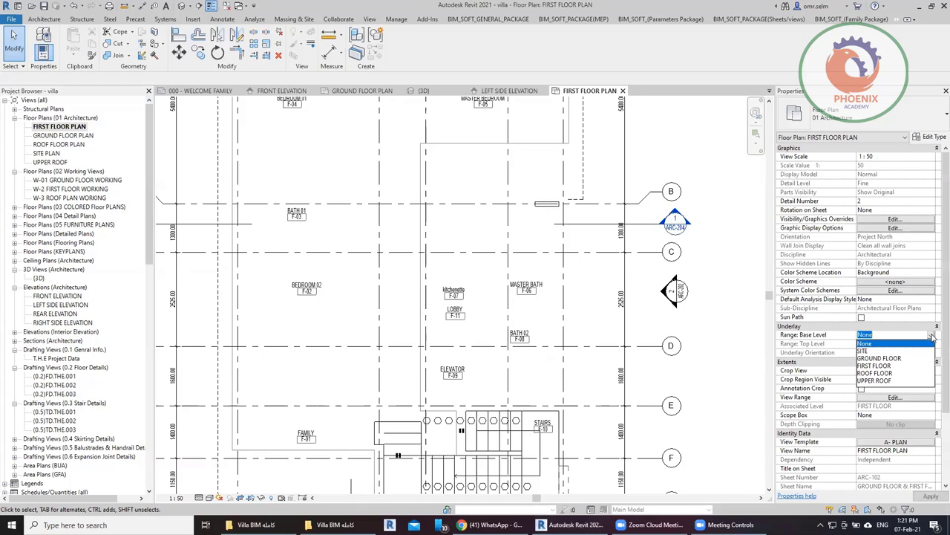
left_click(906, 357)
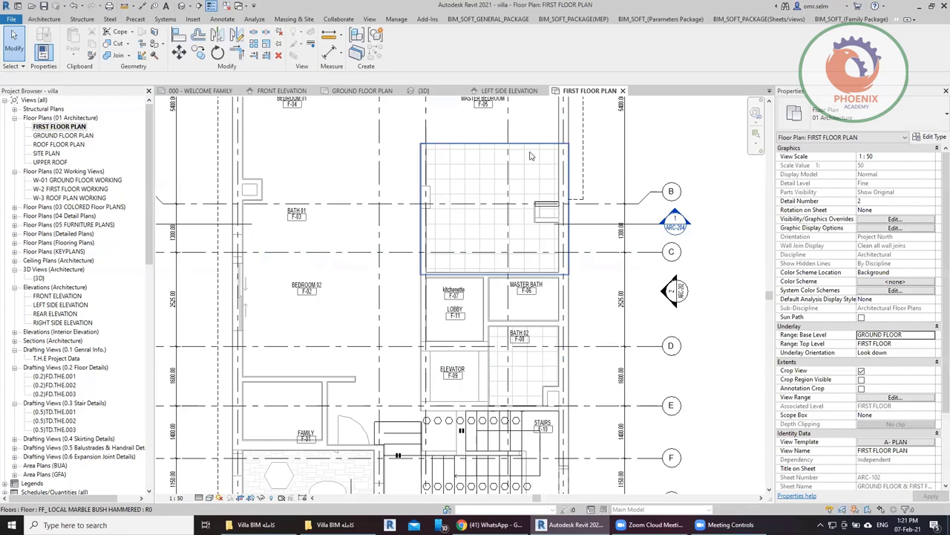
middle_click_drag(480, 158, 581, 309)
scroll(582, 309, "up", 1)
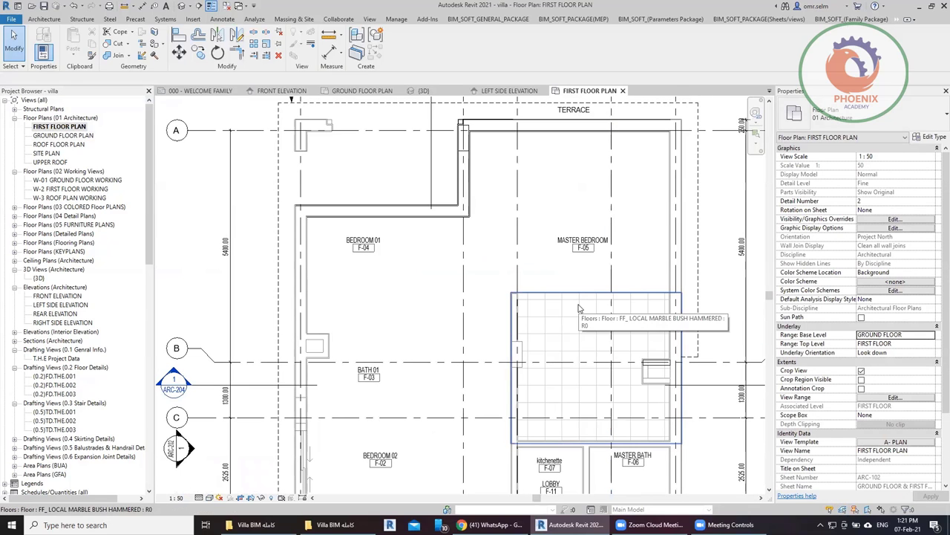
left_click(578, 307)
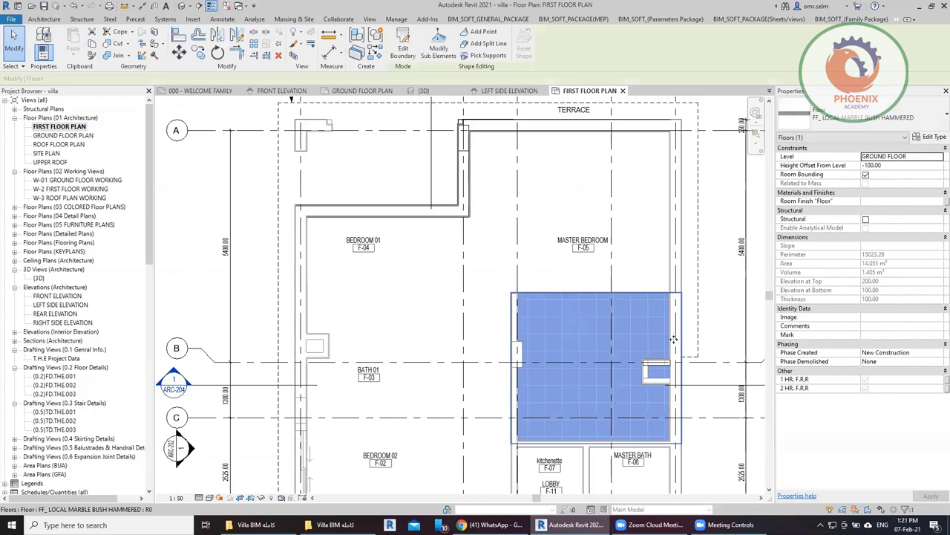
left_click(726, 407)
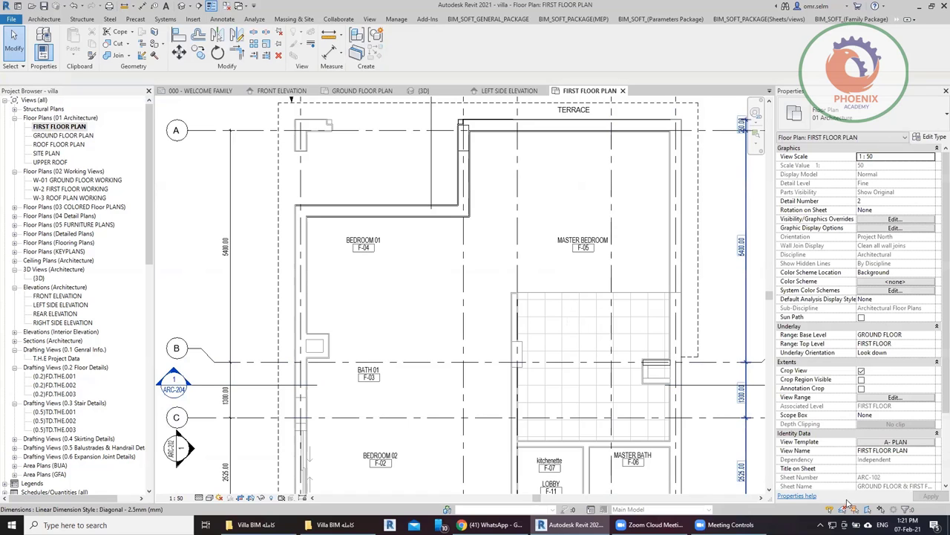
left_click(563, 319)
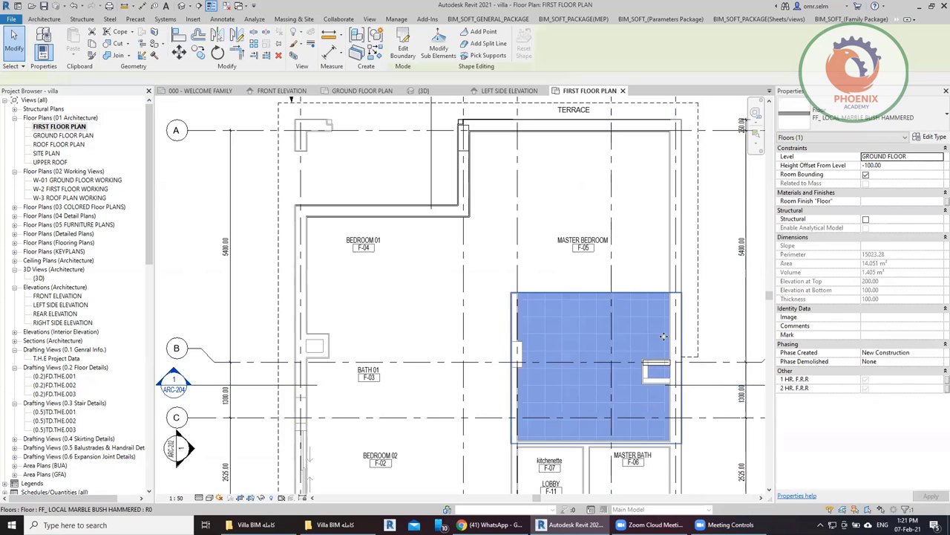
key("Escape")
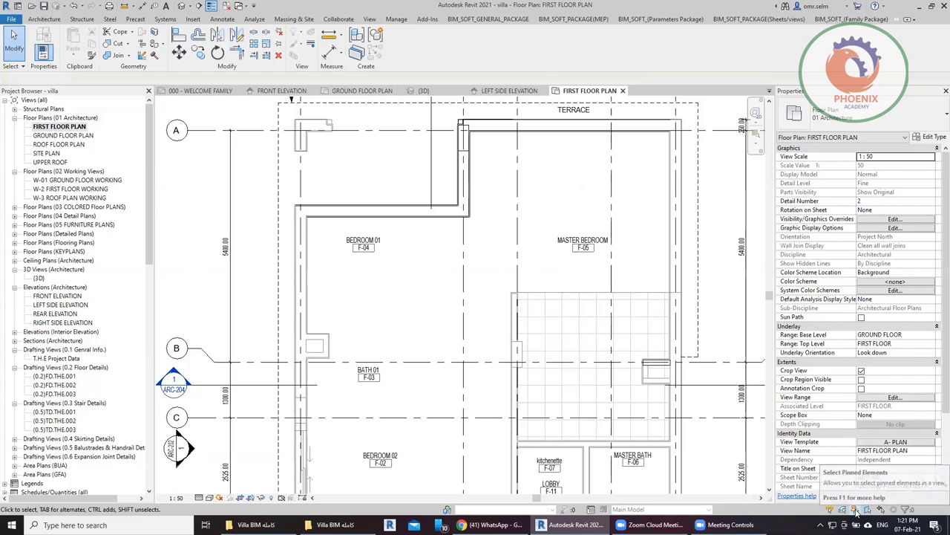
Step: In GROUND FLOOR PLAN, pin the Main Entrance Lobby's interlock floor, then reselect it to check
double_click(74, 135)
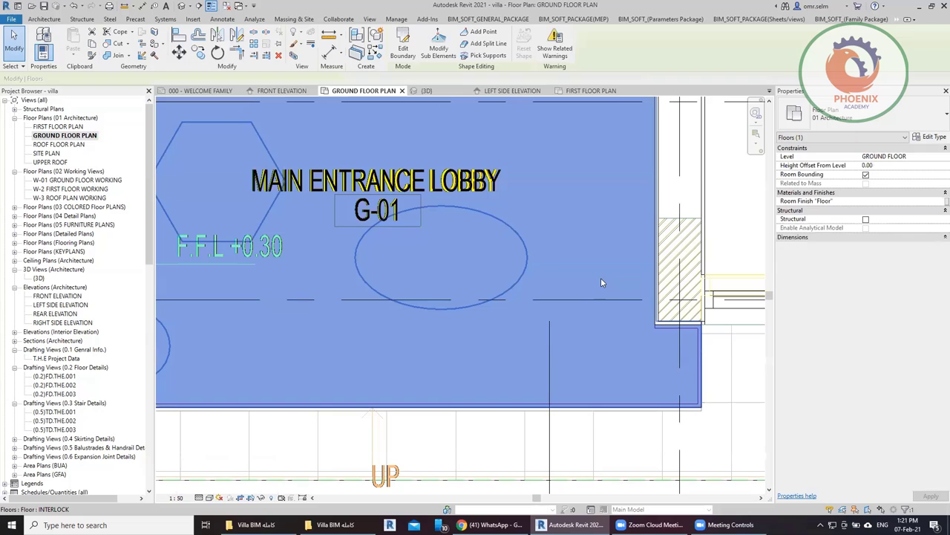
left_click(601, 278)
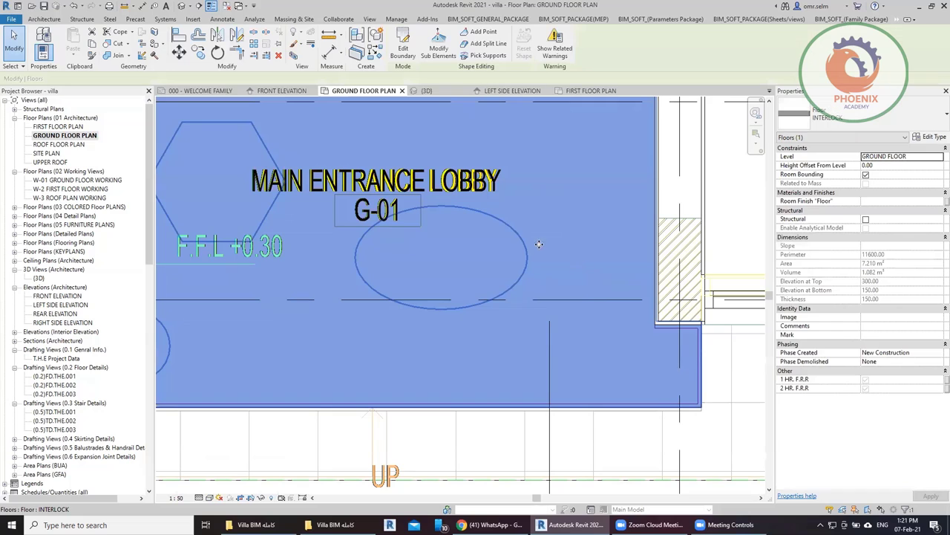
left_click(279, 46)
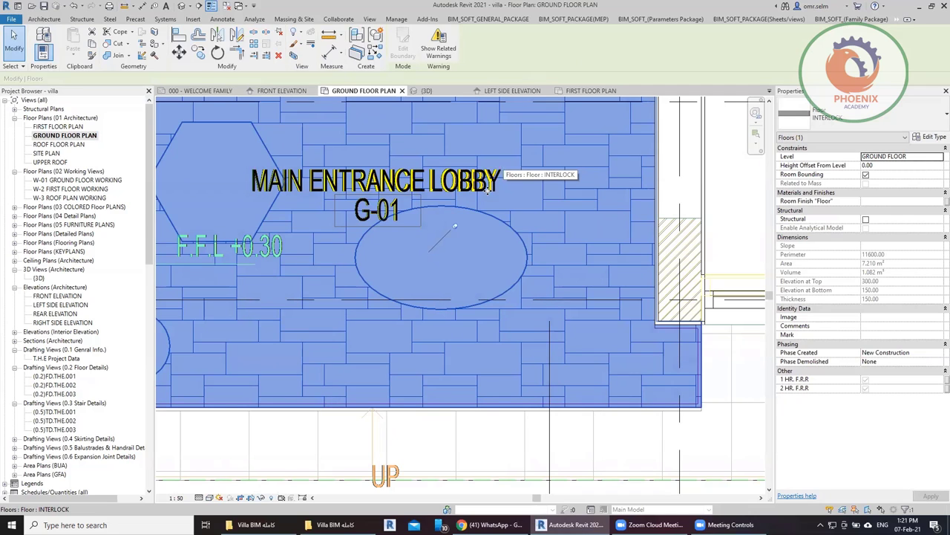
scroll(410, 305, "down", 1)
scroll(411, 305, "down", 1)
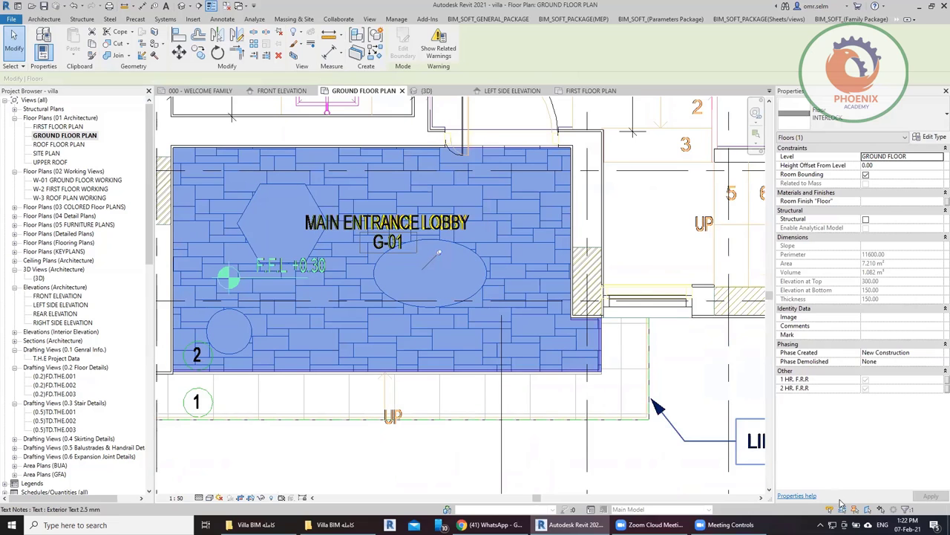
left_click(522, 261)
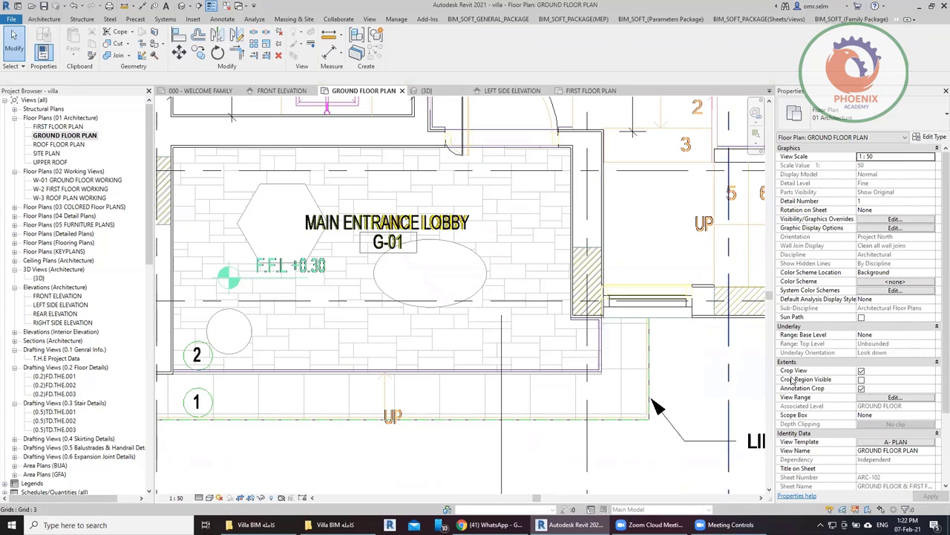
left_click(546, 201)
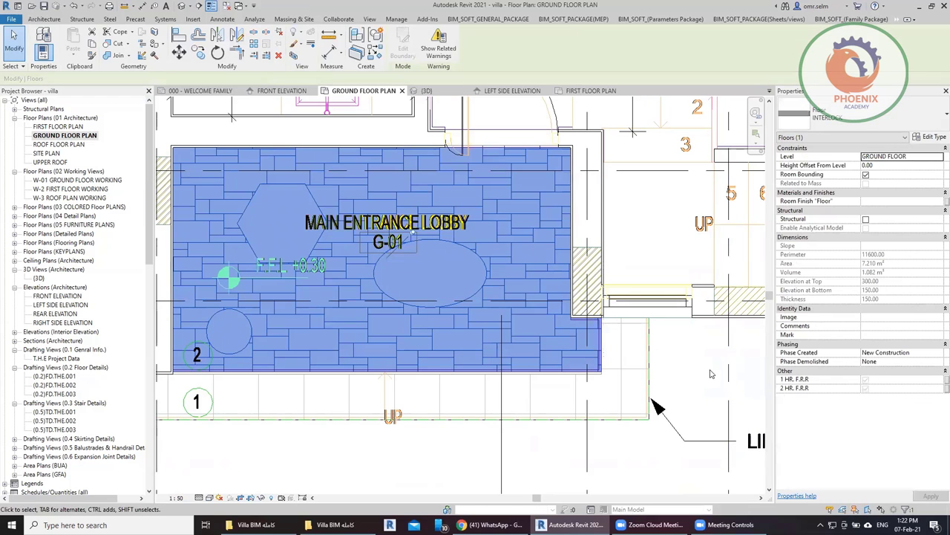
left_click(710, 374)
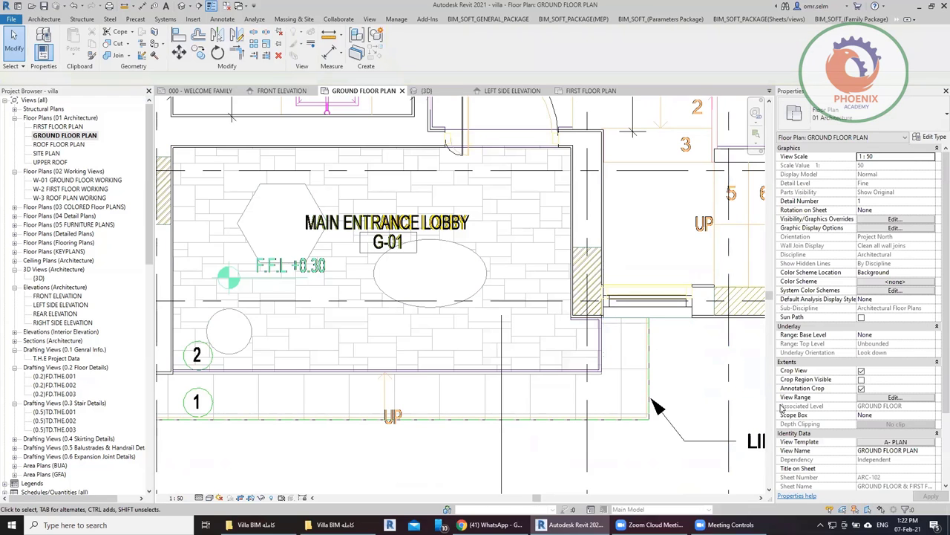
left_click(869, 511)
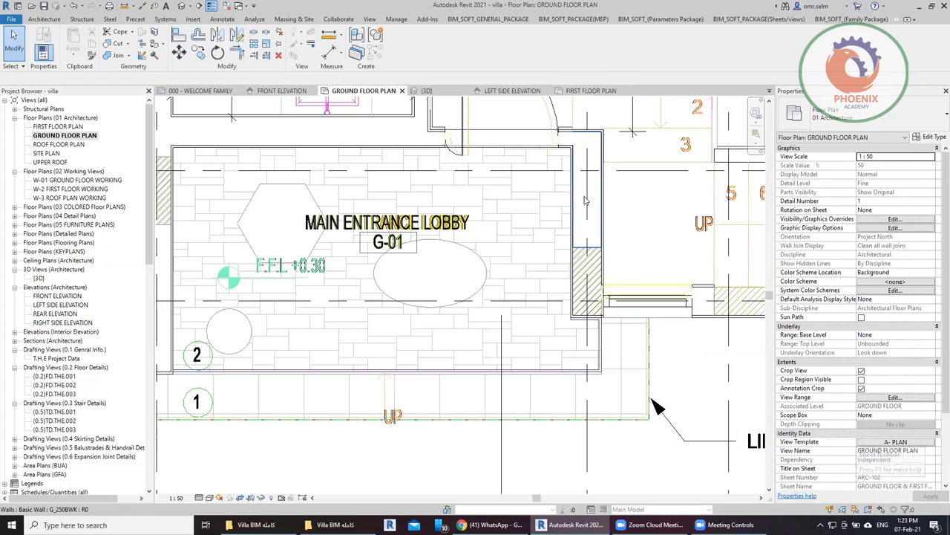
left_click(591, 274)
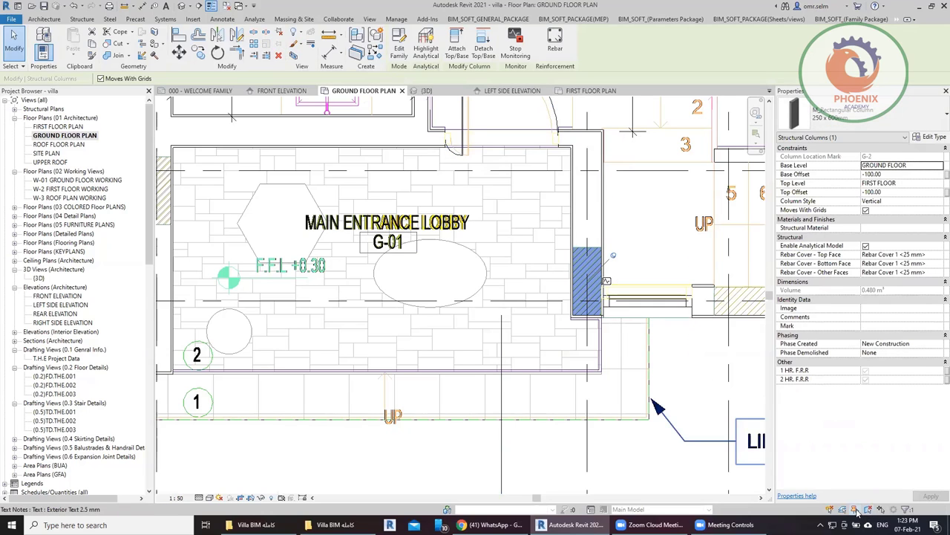
key("Escape")
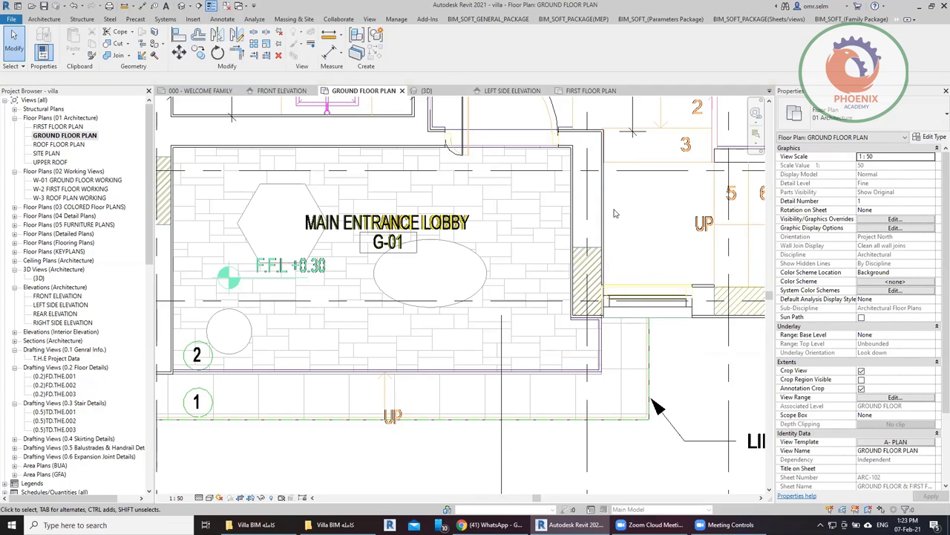
scroll(538, 311, "down", 1)
scroll(575, 358, "down", 1)
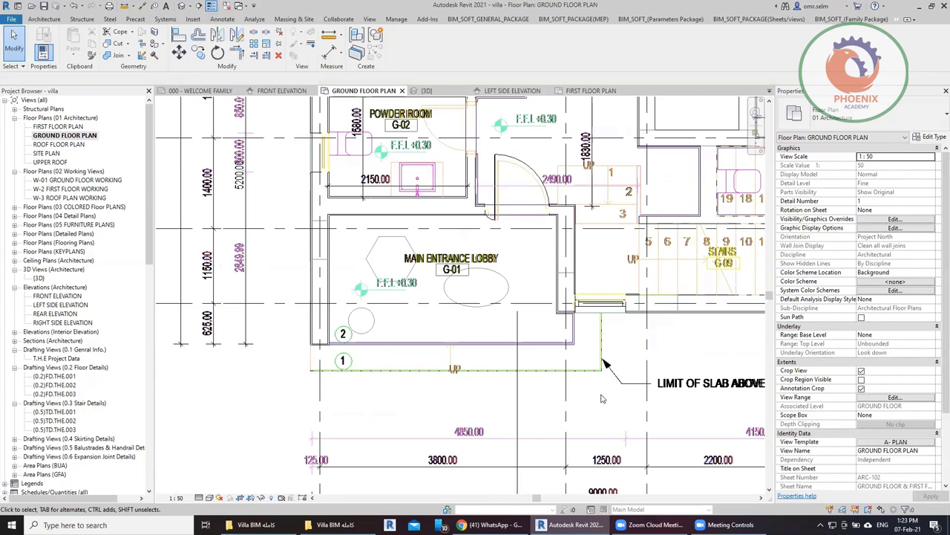
left_click_drag(632, 415, 436, 213)
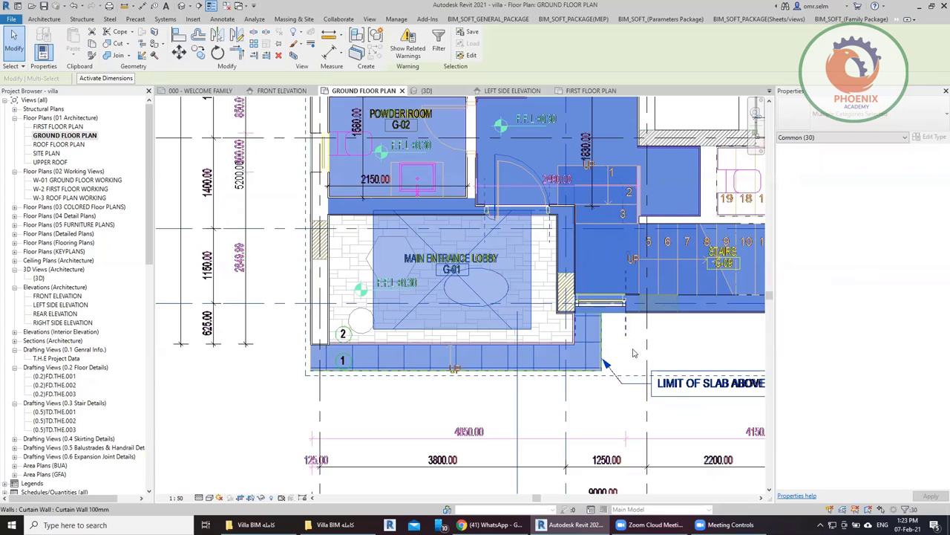
left_click(634, 417)
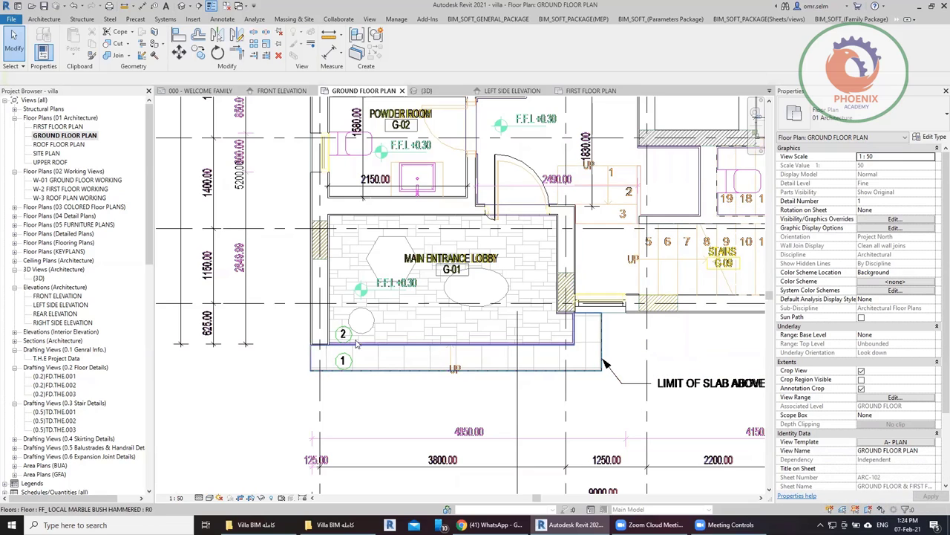
left_click_drag(322, 246, 266, 273)
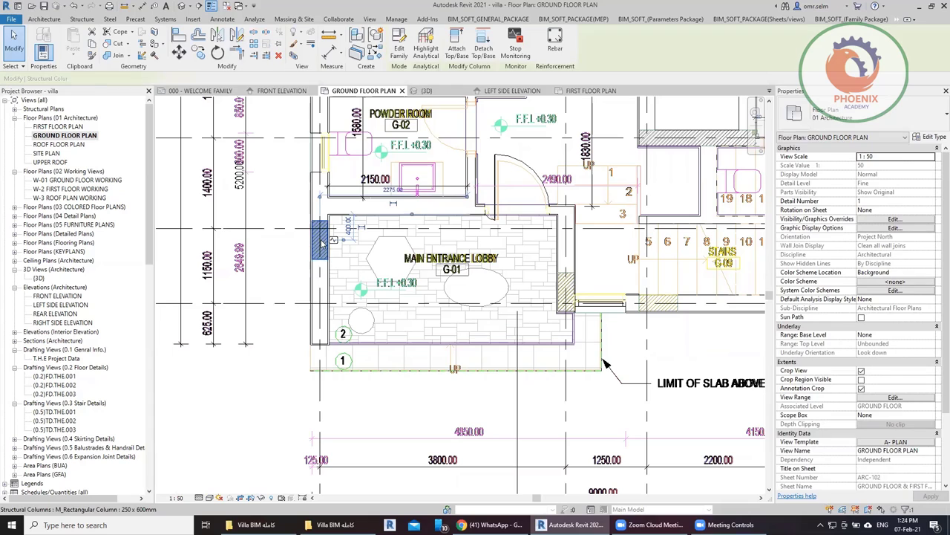
key("Escape")
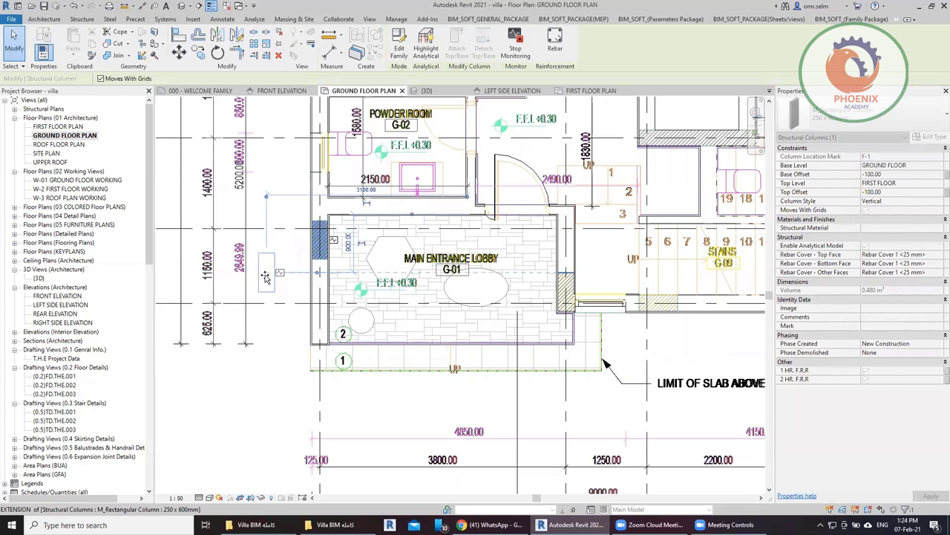
key("Escape")
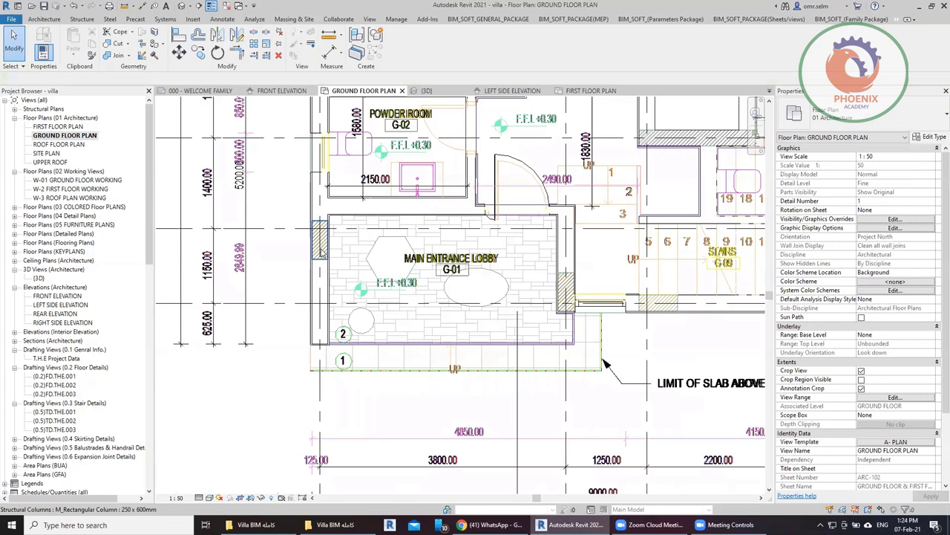
left_click_drag(319, 239, 270, 281)
key("Escape")
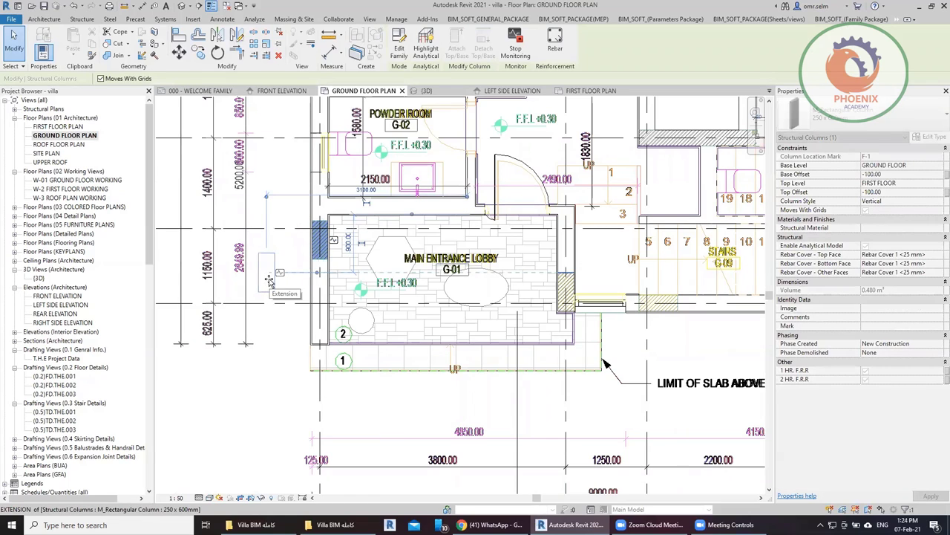
key("Escape")
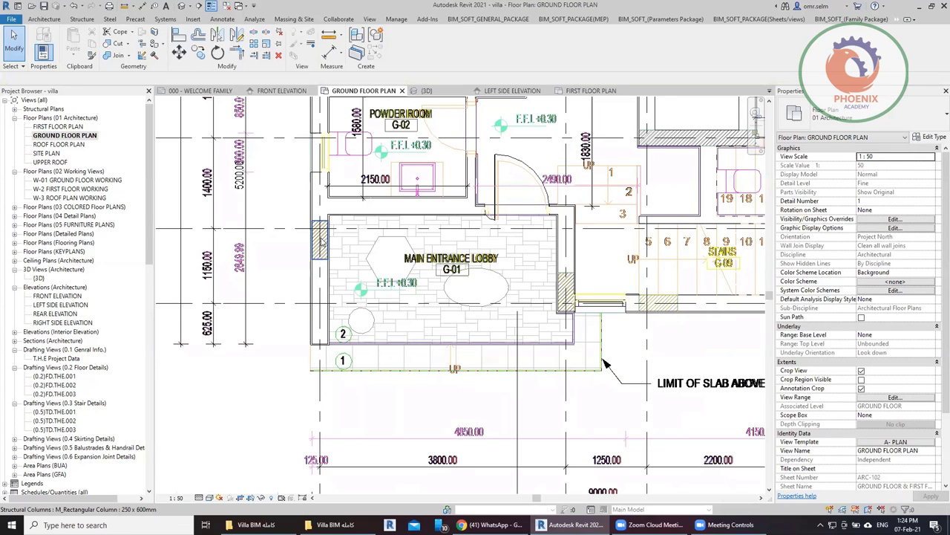
left_click(321, 245)
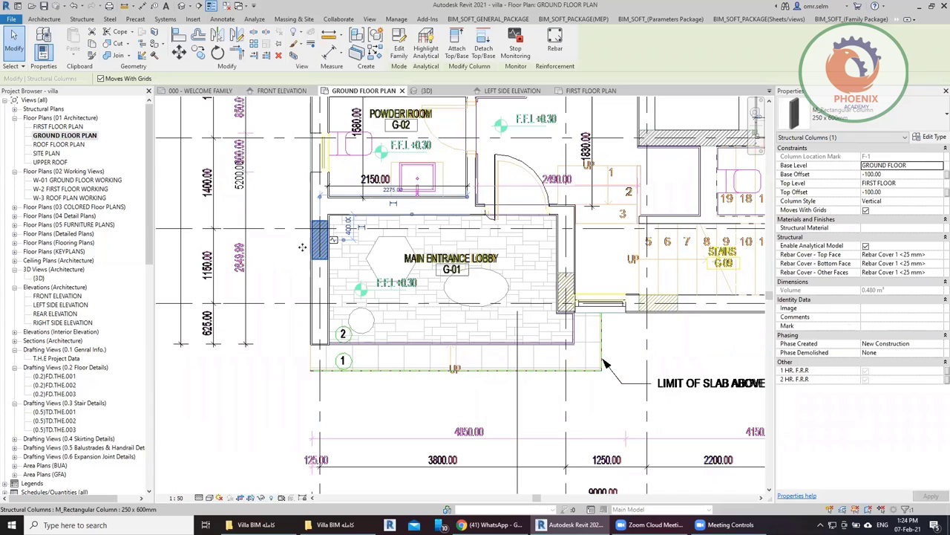
left_click_drag(302, 247, 250, 252)
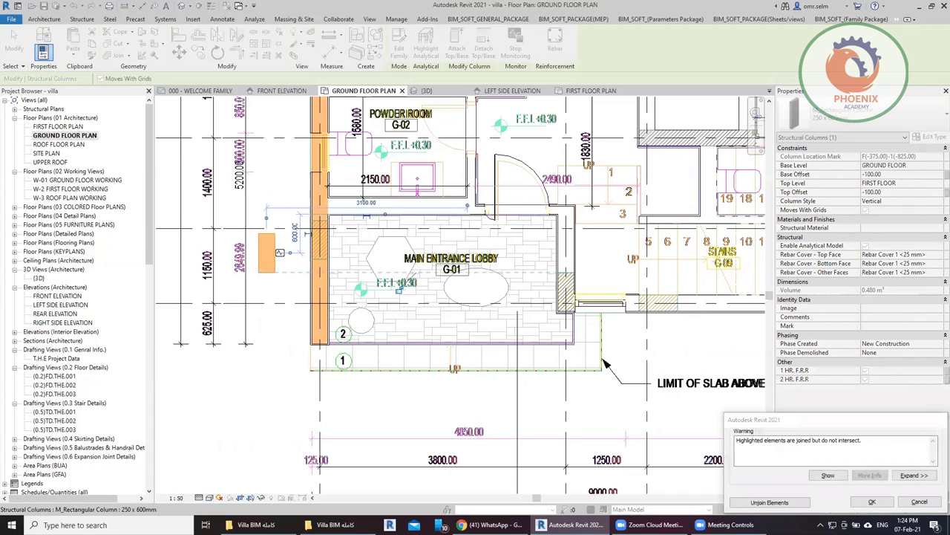
left_click(919, 502)
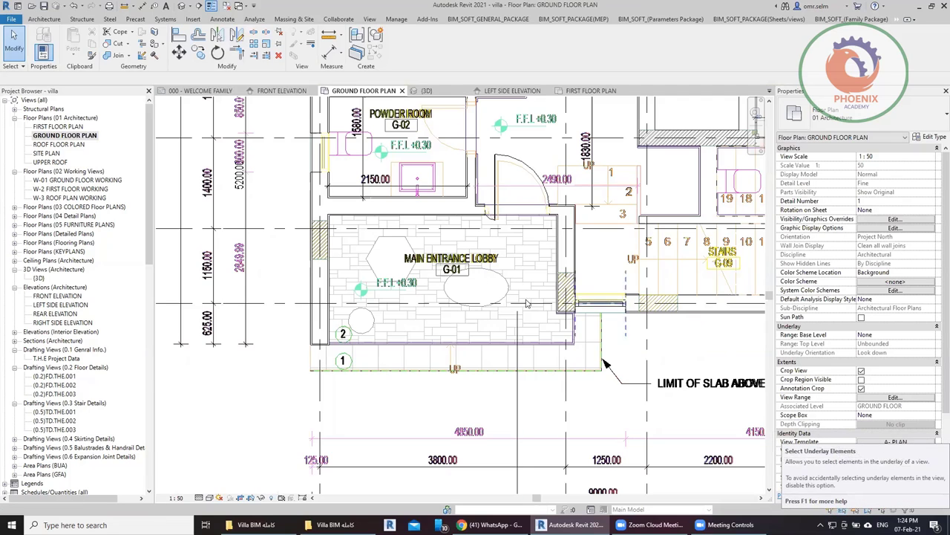
double_click(68, 127)
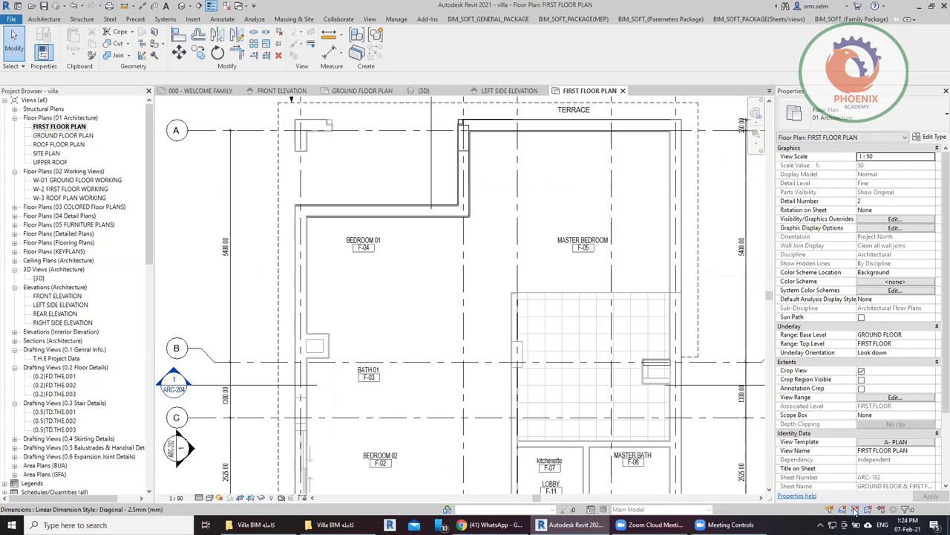
left_click(683, 379)
left_click(362, 90)
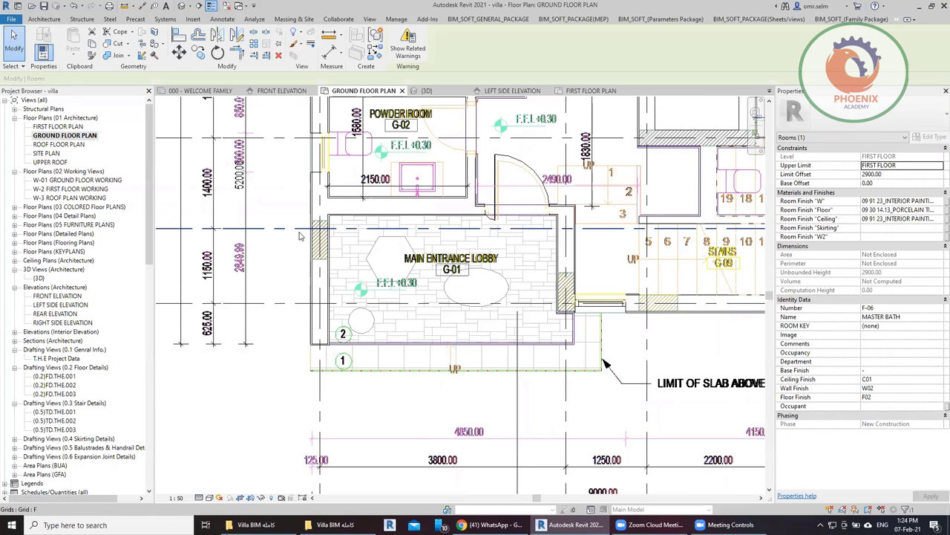
left_click(319, 238)
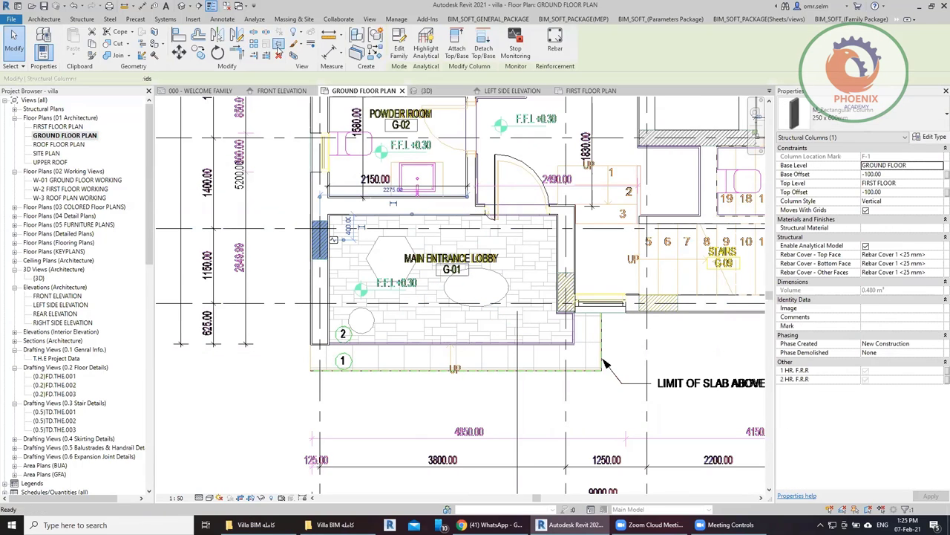
left_click(288, 264)
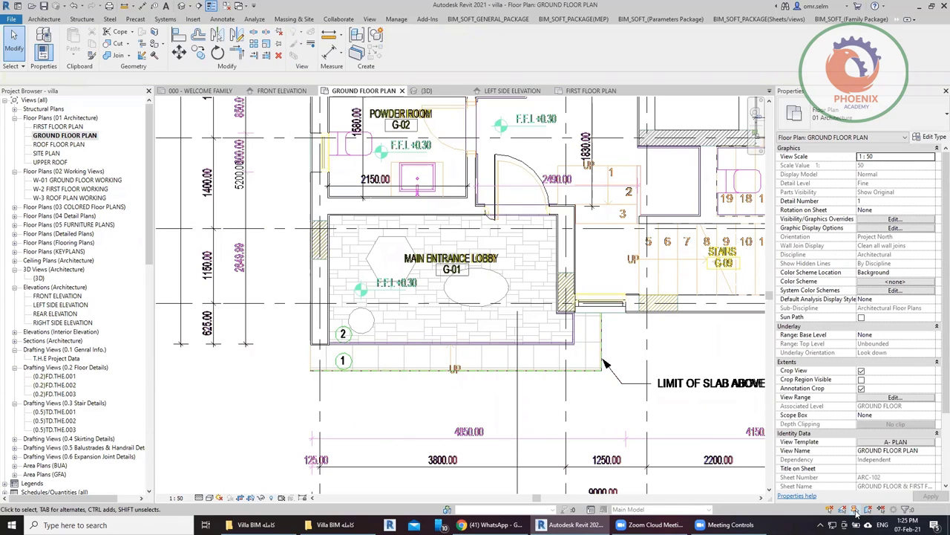
Step: Try shifting the lobby's left G_250BWK wall outward, then undo the move
left_click(326, 248)
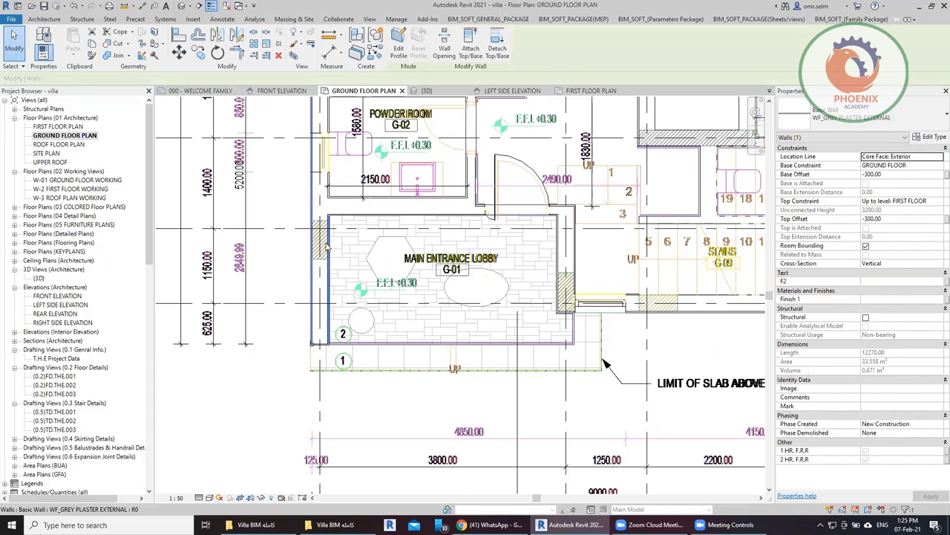
left_click(324, 247)
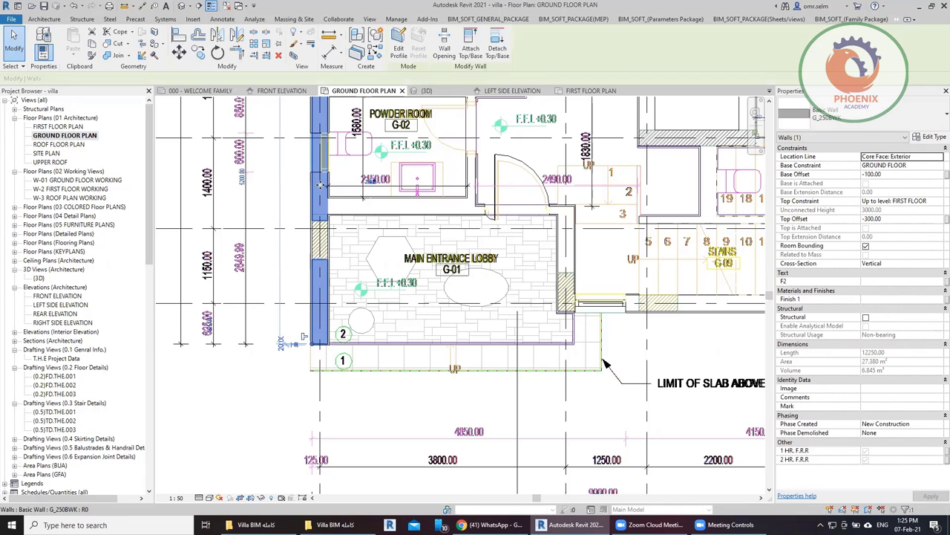
left_click(283, 265)
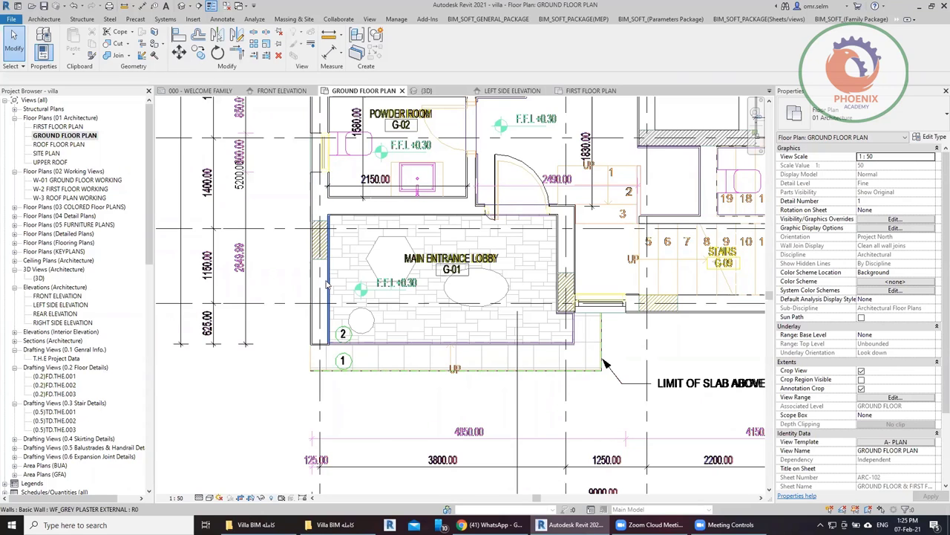
left_click(321, 278)
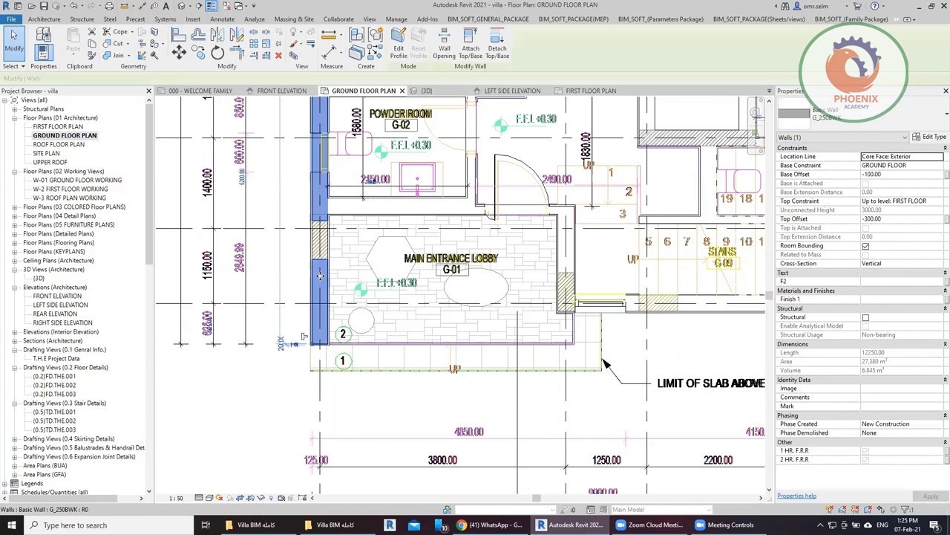
left_click_drag(320, 276, 276, 289)
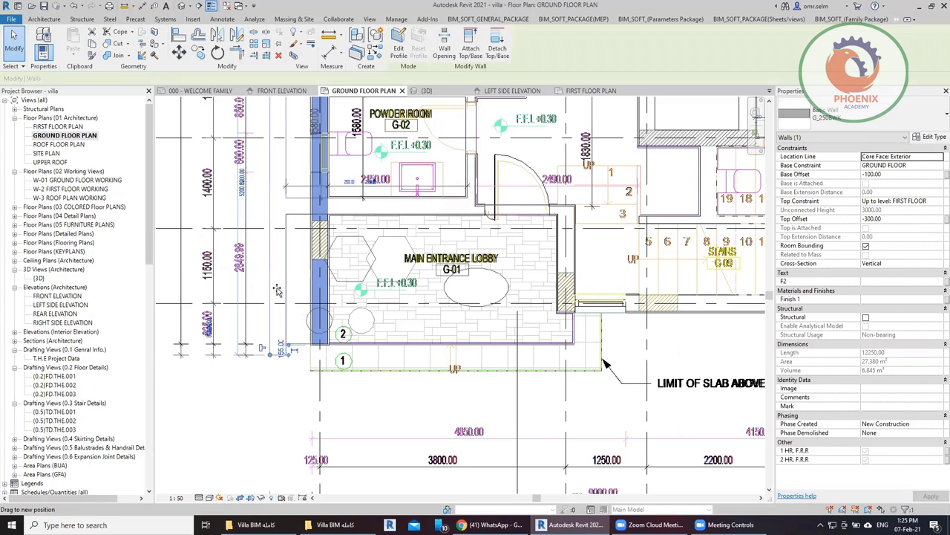
key("Escape")
key("Escape")
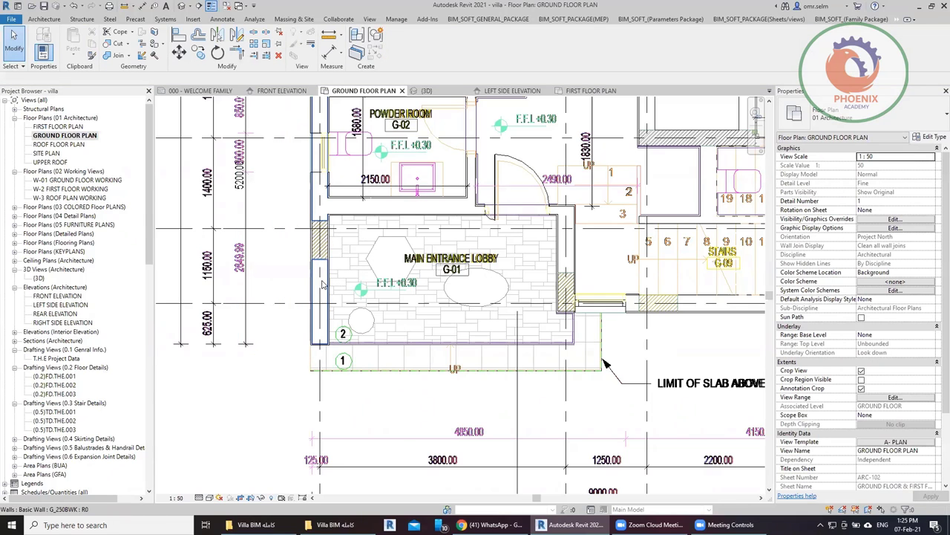
left_click(258, 321)
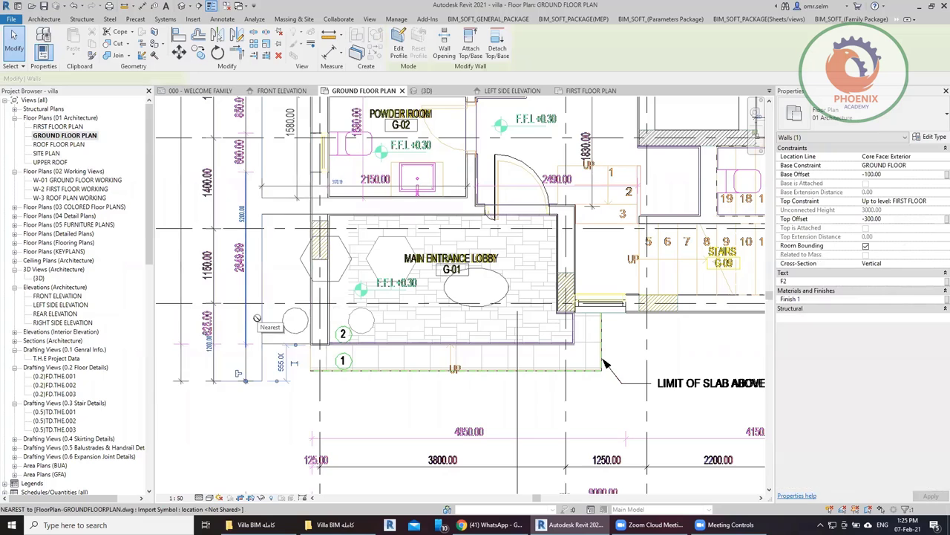
key("ctrl+z")
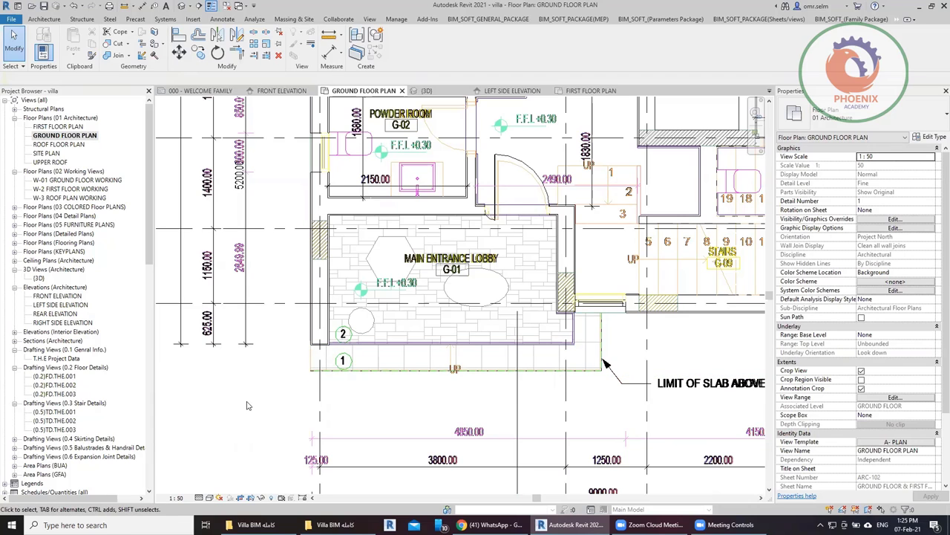
Step: Zoom out and pan to show the STORAGE, LAUNDRY and ELEVATOR rooms north of the lobby
scroll(253, 400, "down", 1)
scroll(254, 400, "down", 1)
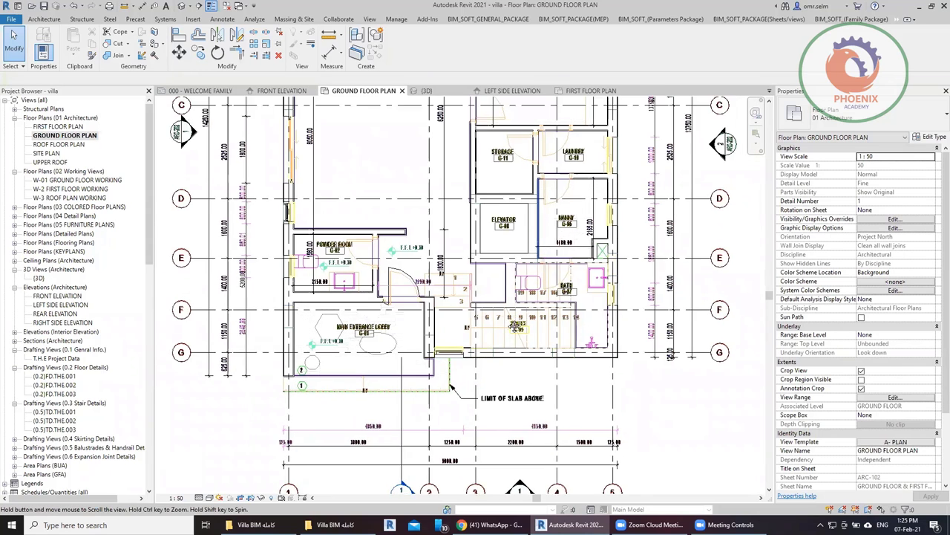
middle_click_drag(535, 201, 493, 354)
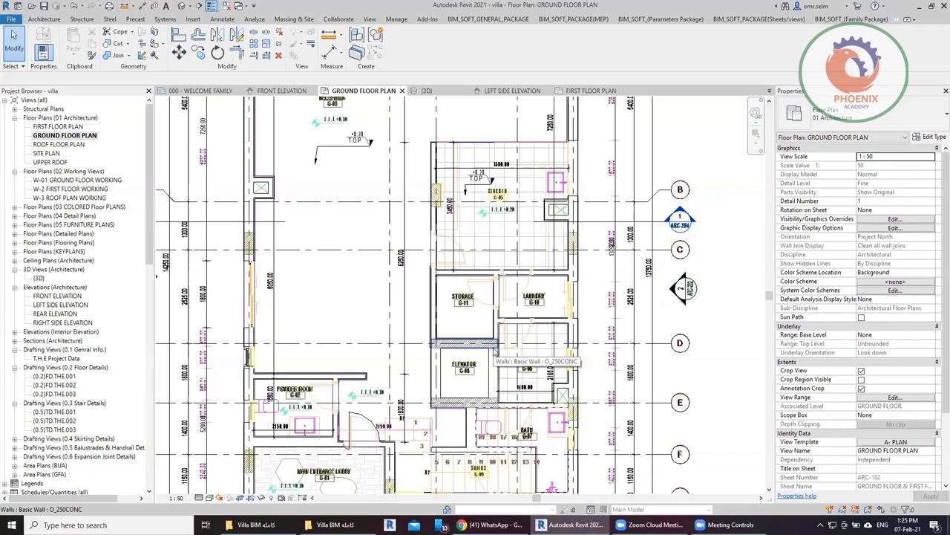